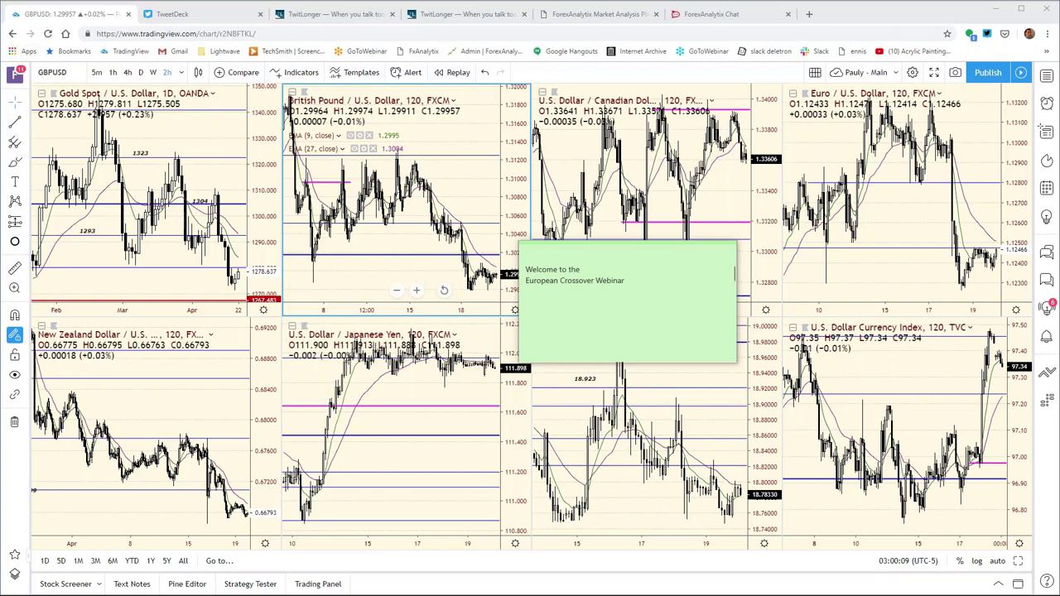
- Drag the welcome sticky note off the central charts so all eight currency charts show
left_click(580, 251)
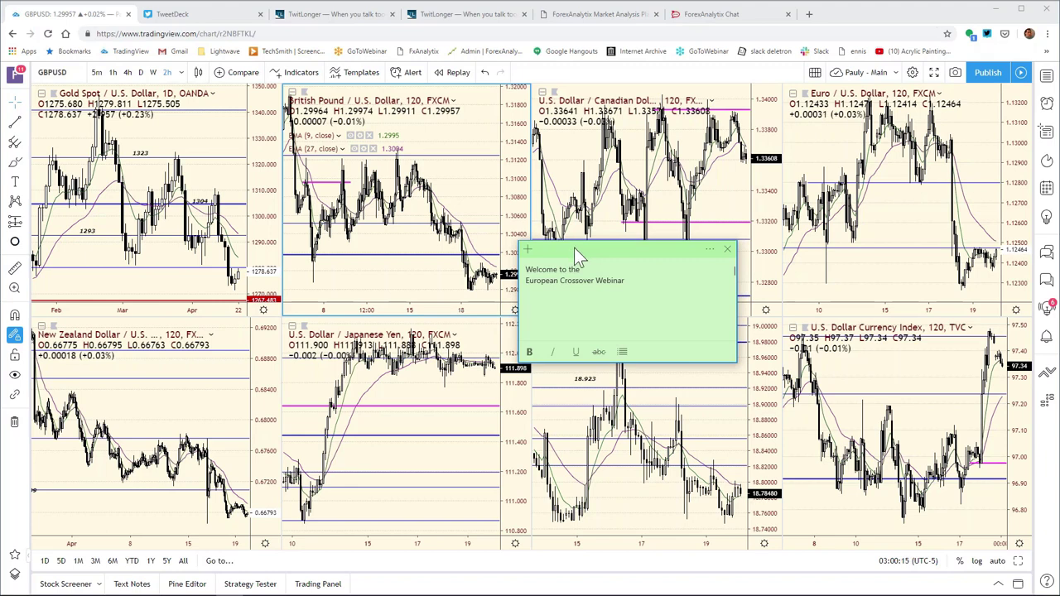
left_click_drag(564, 252, 0, 302)
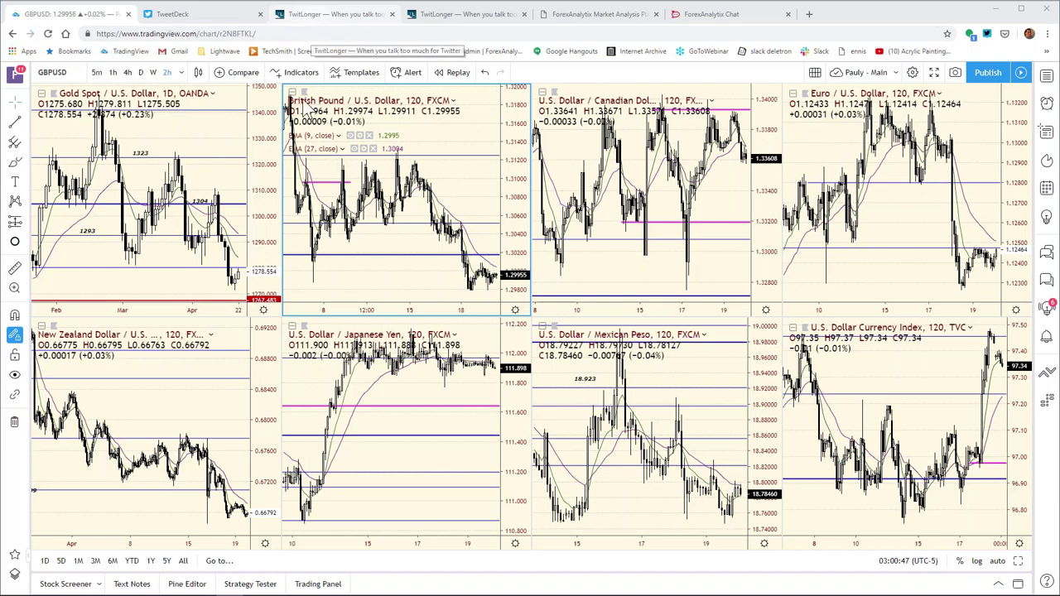
- Load EURUSD into the top-left chart in place of Gold Spot
left_click(263, 116)
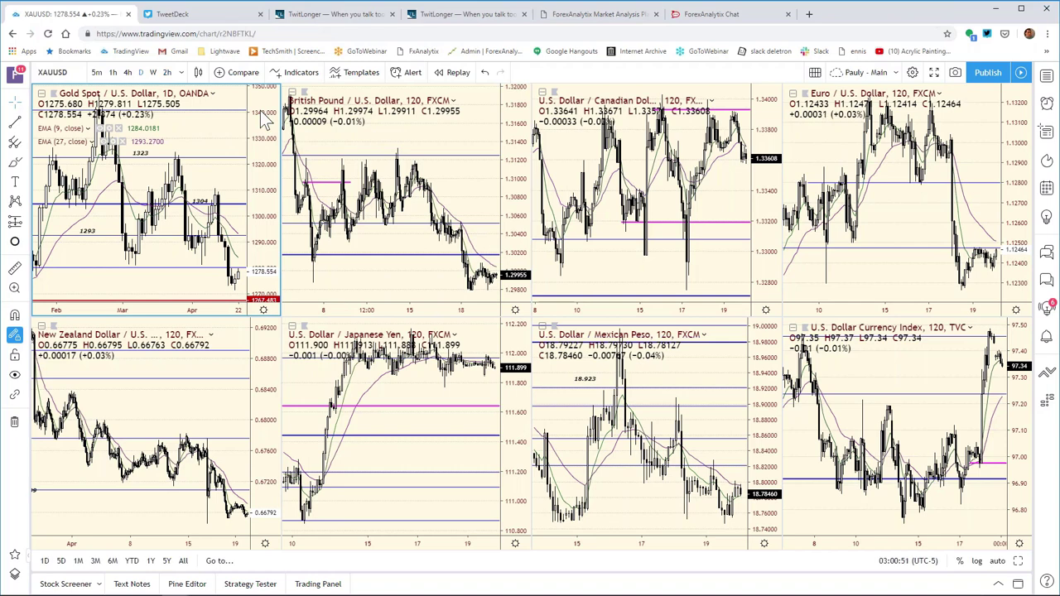
type("EURUSD")
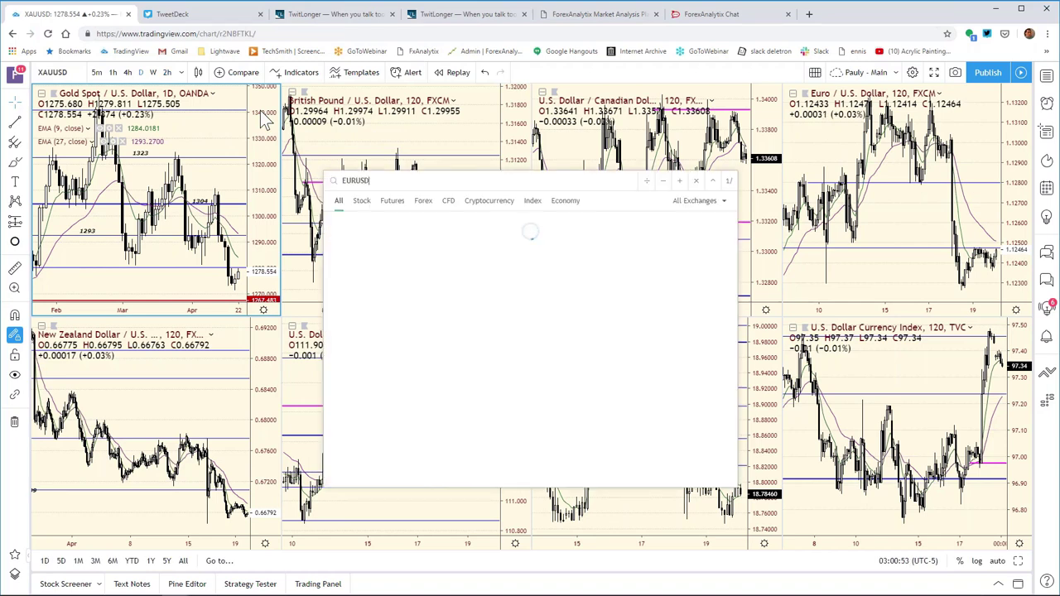
key("Return")
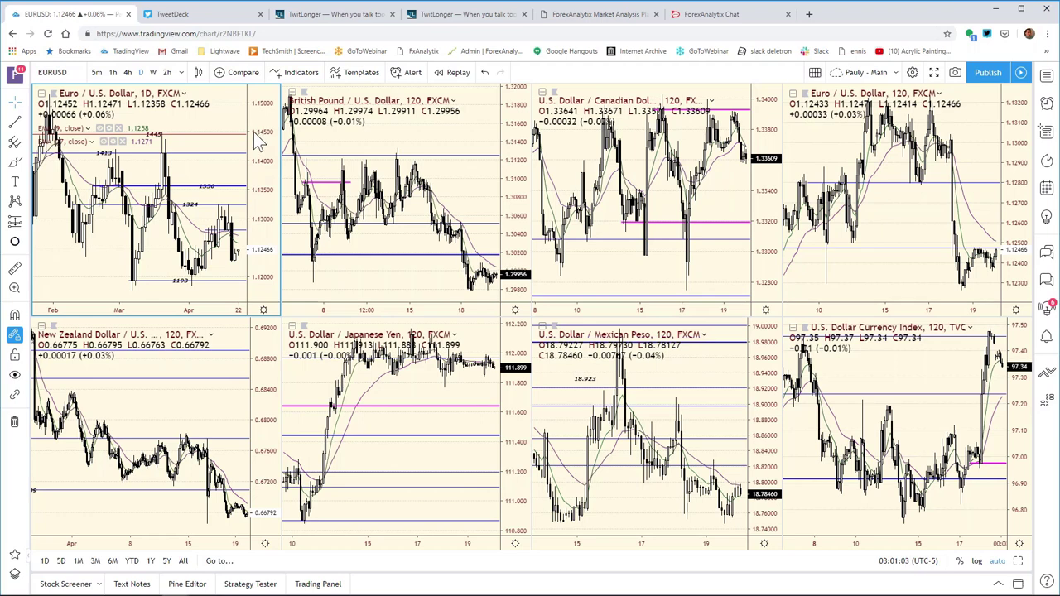
- Read the TwitLonger Reuters article on Asia stocks slipping and oil near a 6-month peak
left_click(308, 15)
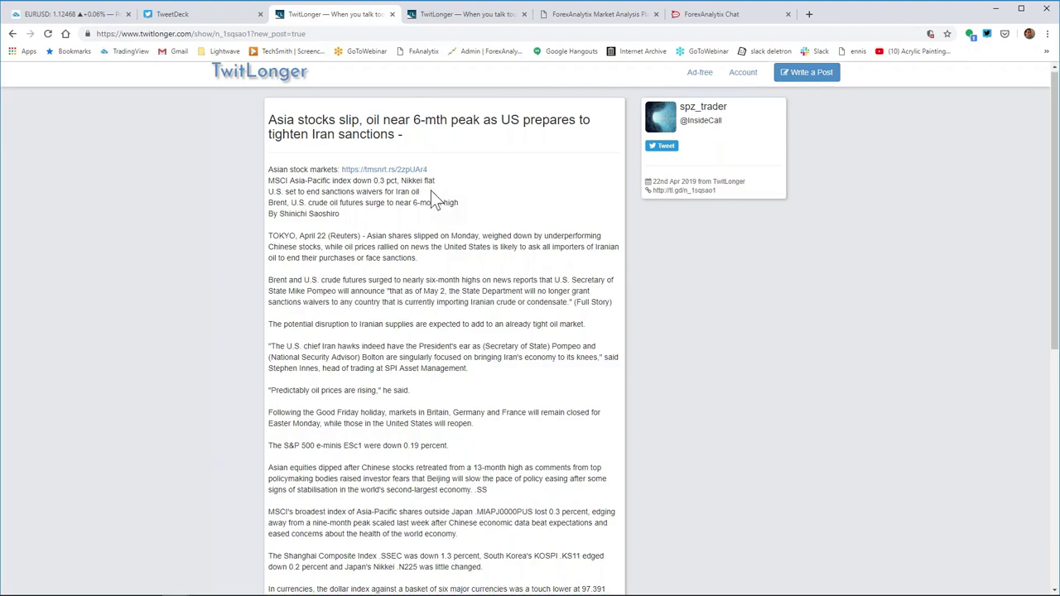
scroll(431, 197, "down", 1)
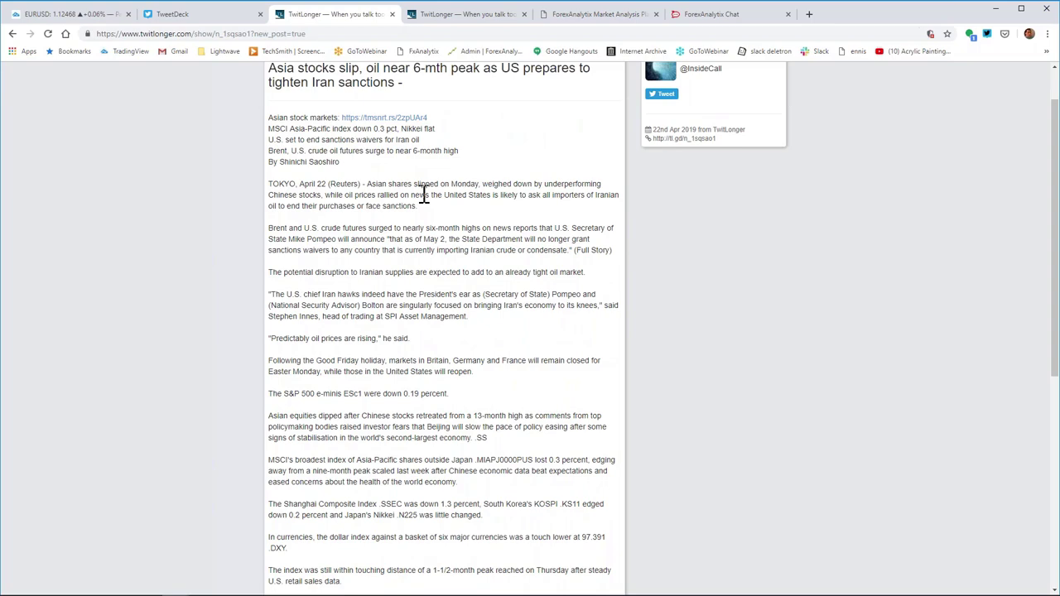
scroll(386, 177, "down", 1)
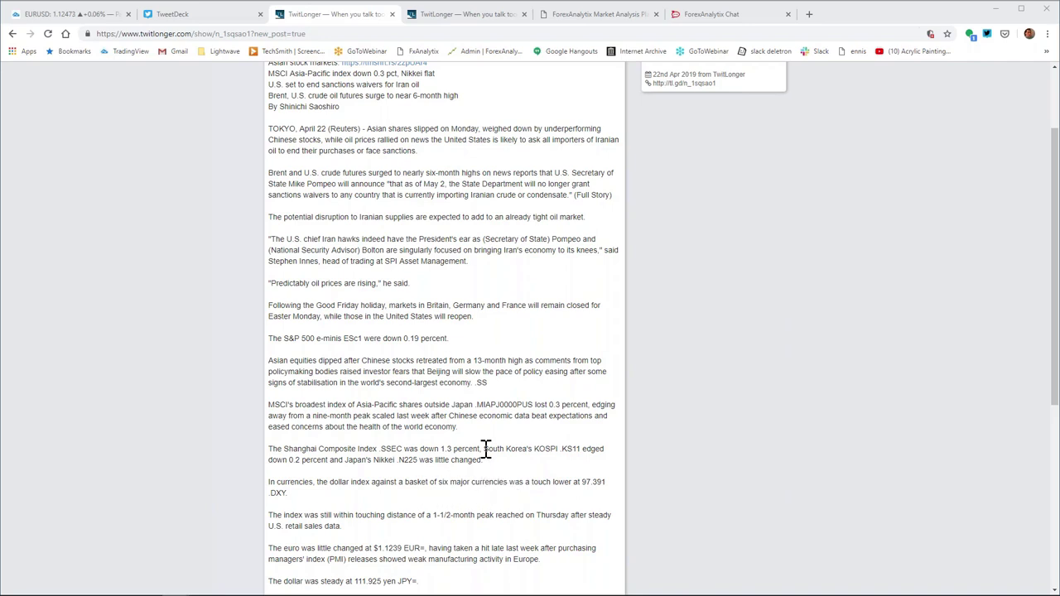
scroll(486, 449, "down", 2)
scroll(486, 447, "up", 3)
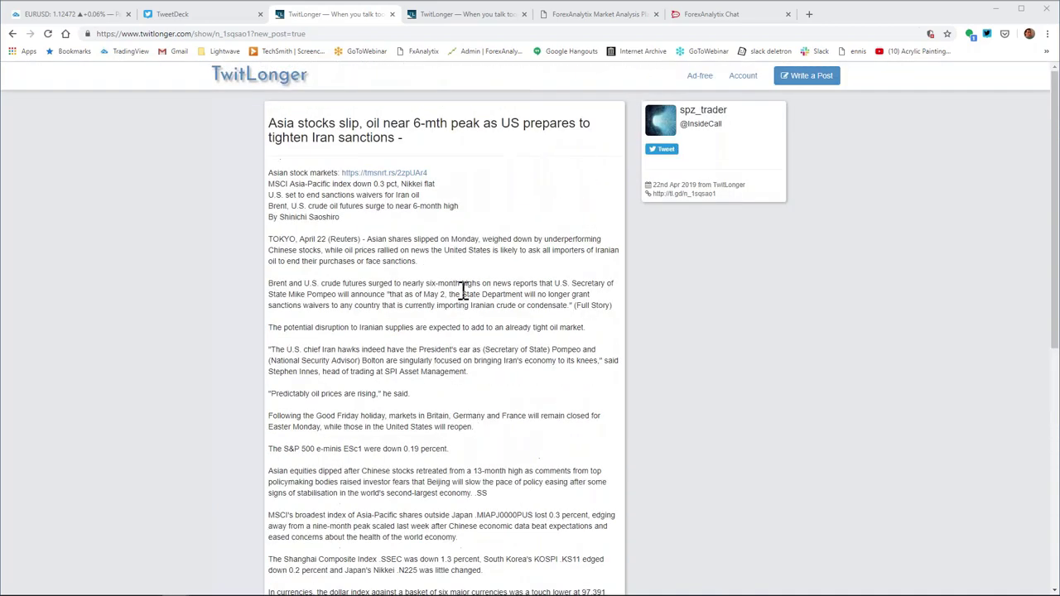
- Open the dollar article and highlight the dollar index's 2019 high of 97.71
left_click(468, 17)
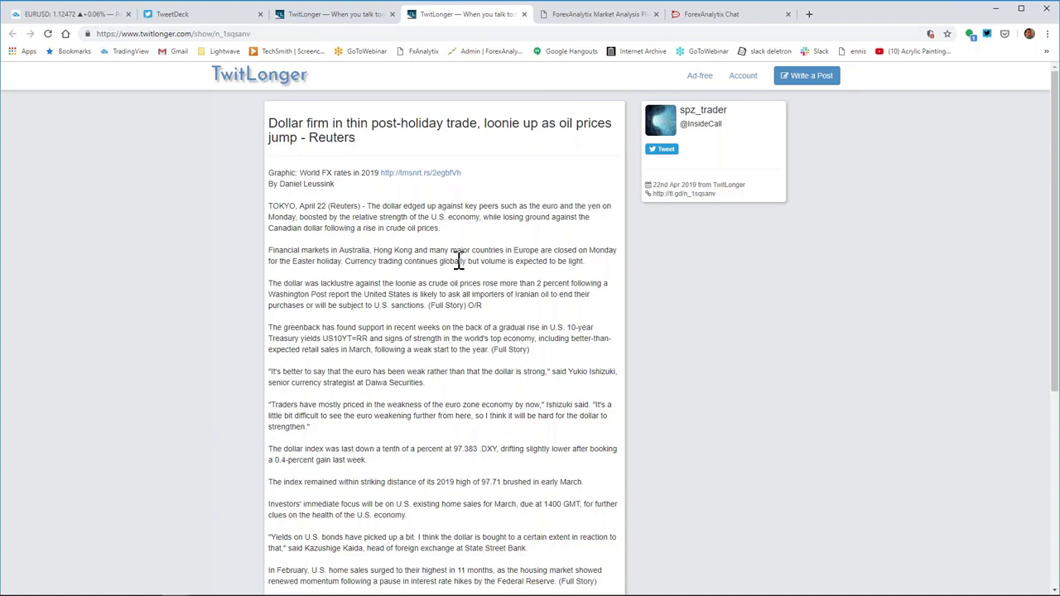
scroll(458, 253, "down", 1)
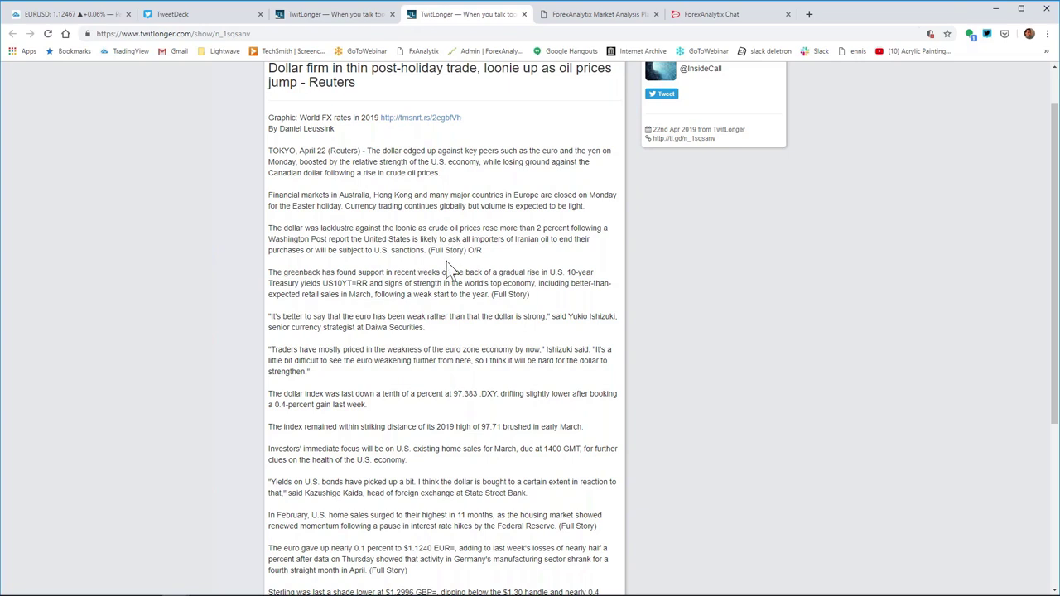
scroll(447, 265, "down", 1)
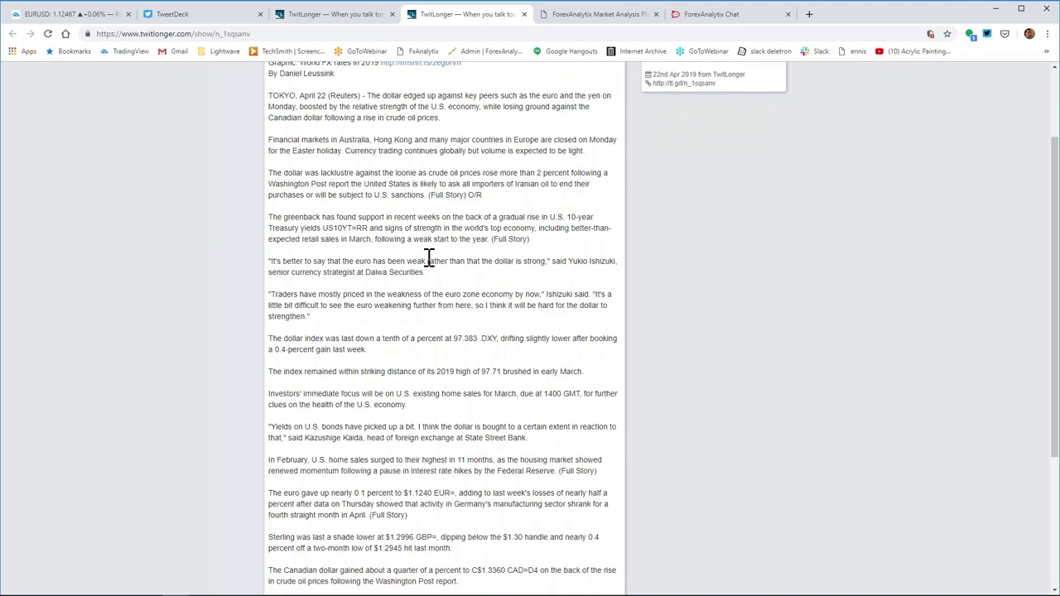
scroll(429, 258, "down", 1)
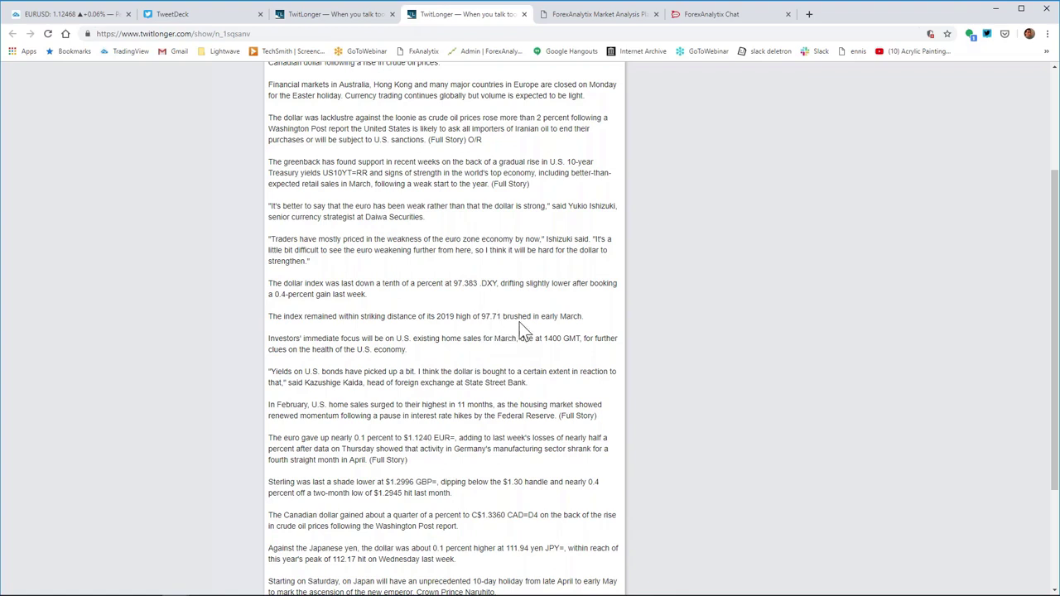
mouse_move(508, 317)
left_mouse_down()
mouse_move(475, 306)
mouse_move(480, 321)
mouse_move(503, 322)
left_mouse_up()
left_click_drag(481, 317, 506, 317)
- Clear the 97.71 highlight, read to the article's end, and return to the TradingView layout
left_click(507, 328)
scroll(472, 512, "down", 3)
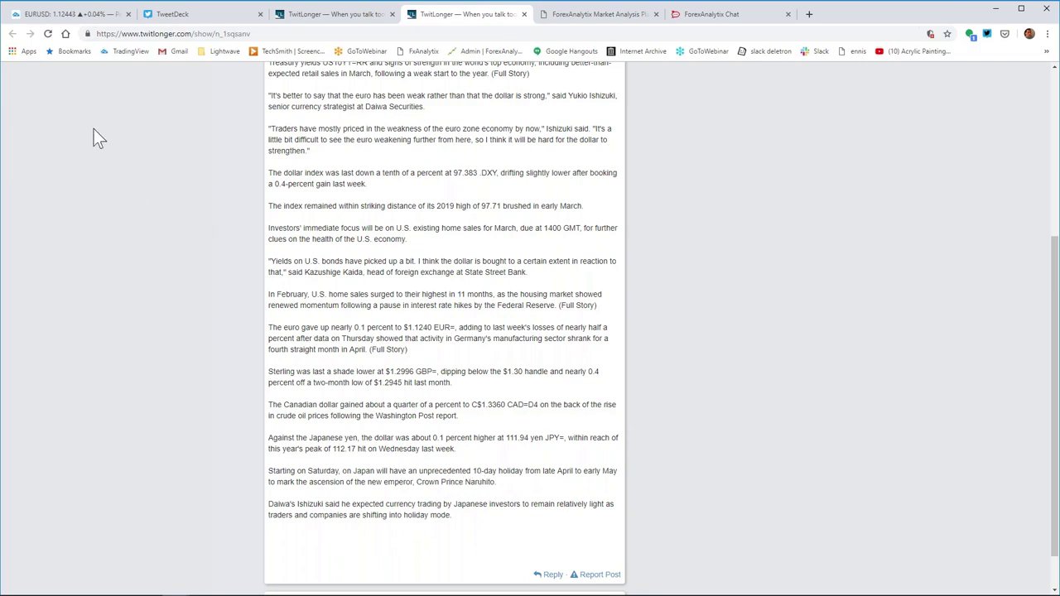
left_click(62, 12)
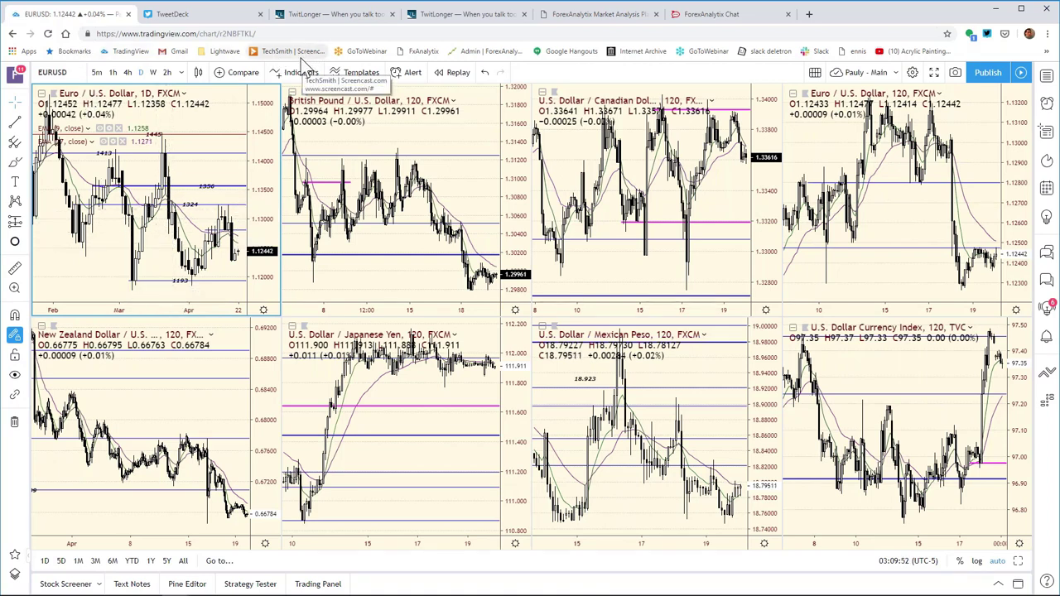
- Move through TweetDeck, TradingView and ForexAnalytix Chat to the ForexAnalytix Market Analysis dashboard
left_click(207, 16)
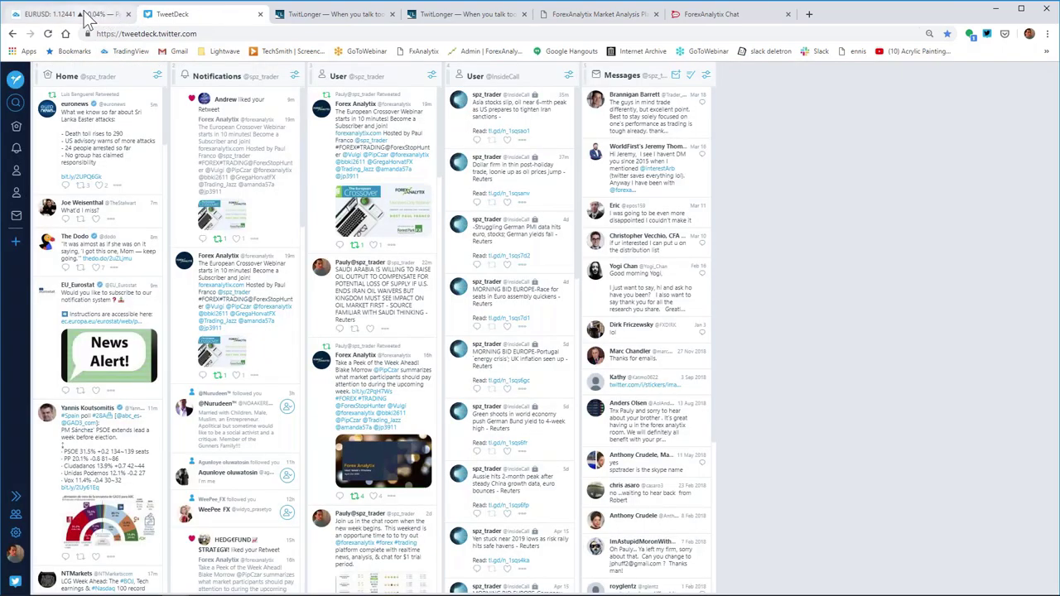
left_click(82, 16)
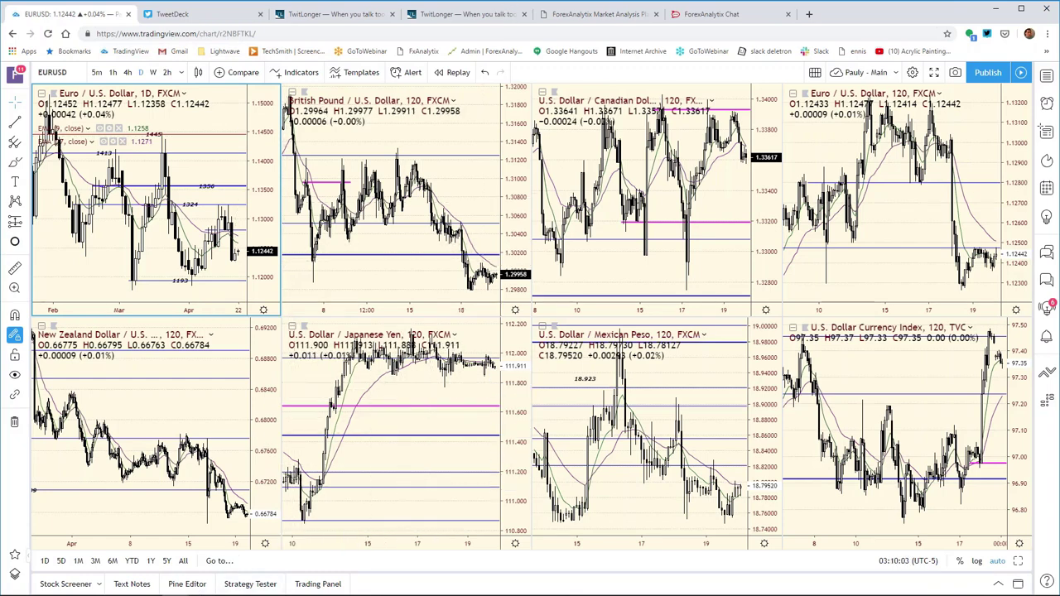
left_click(683, 15)
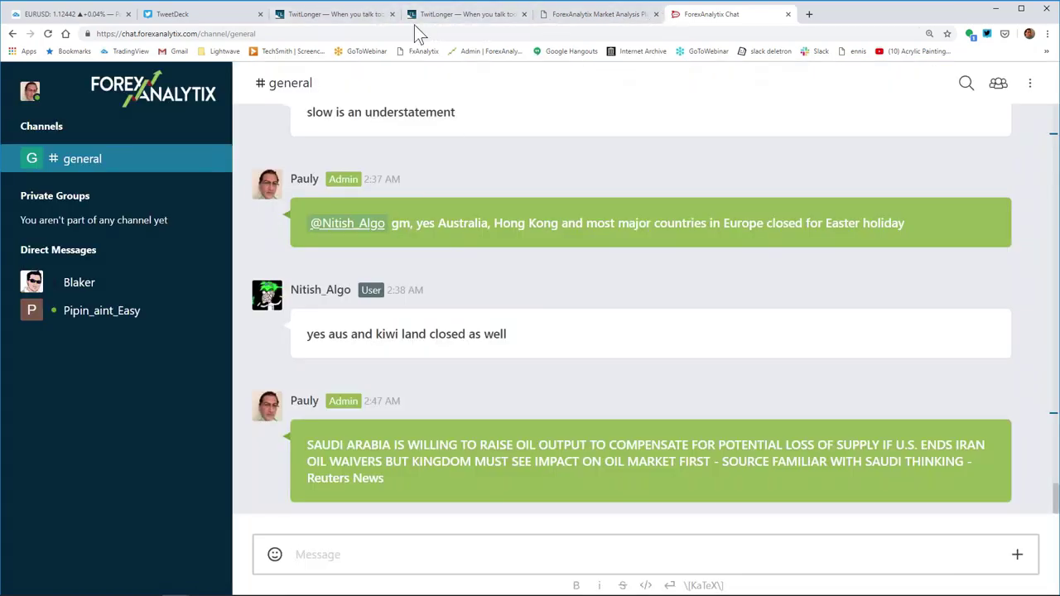
left_click(585, 22)
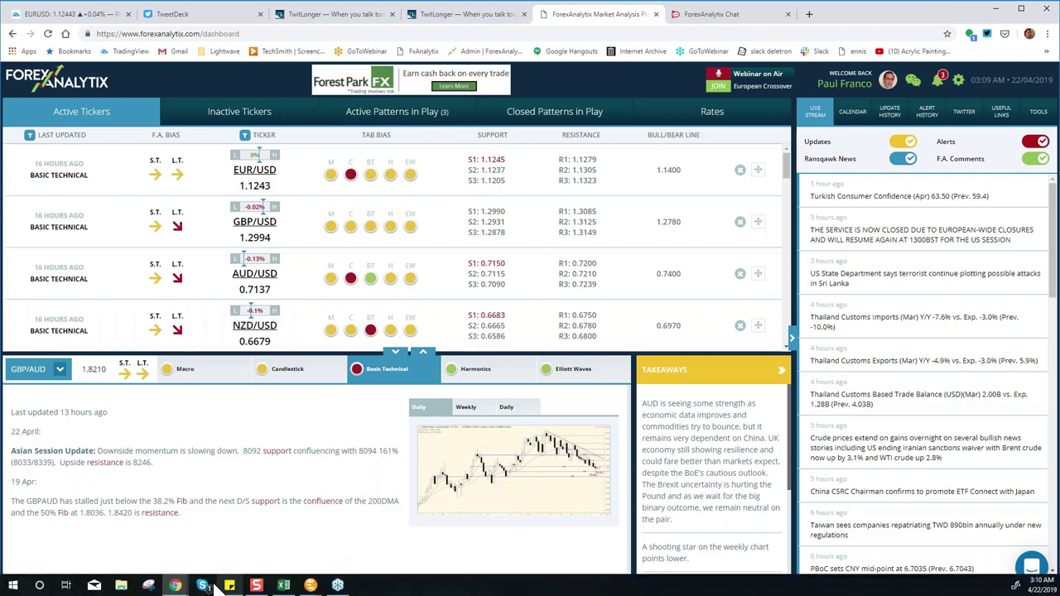
- Show the EUR/USD basic technical analysis on the dashboard, then go back to the TradingView grid
left_click(282, 586)
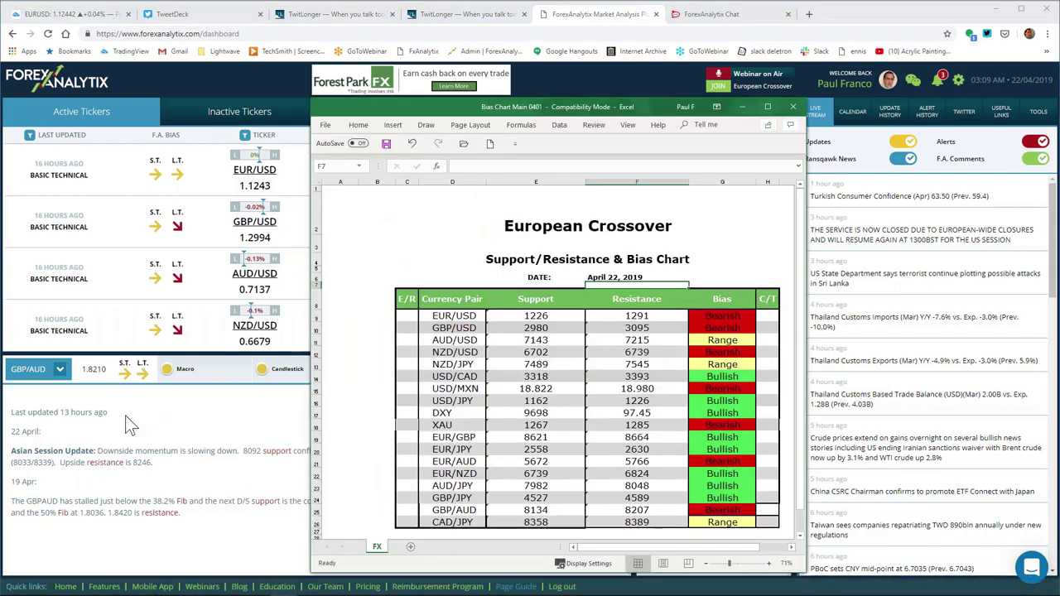
left_click(162, 421)
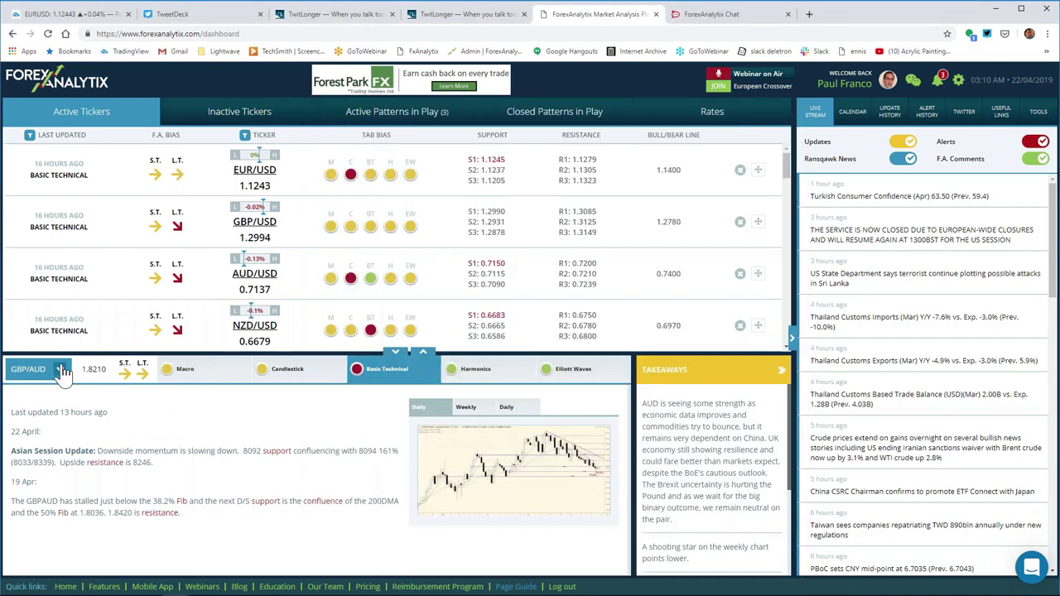
left_click(59, 369)
left_click_drag(67, 450, 67, 392)
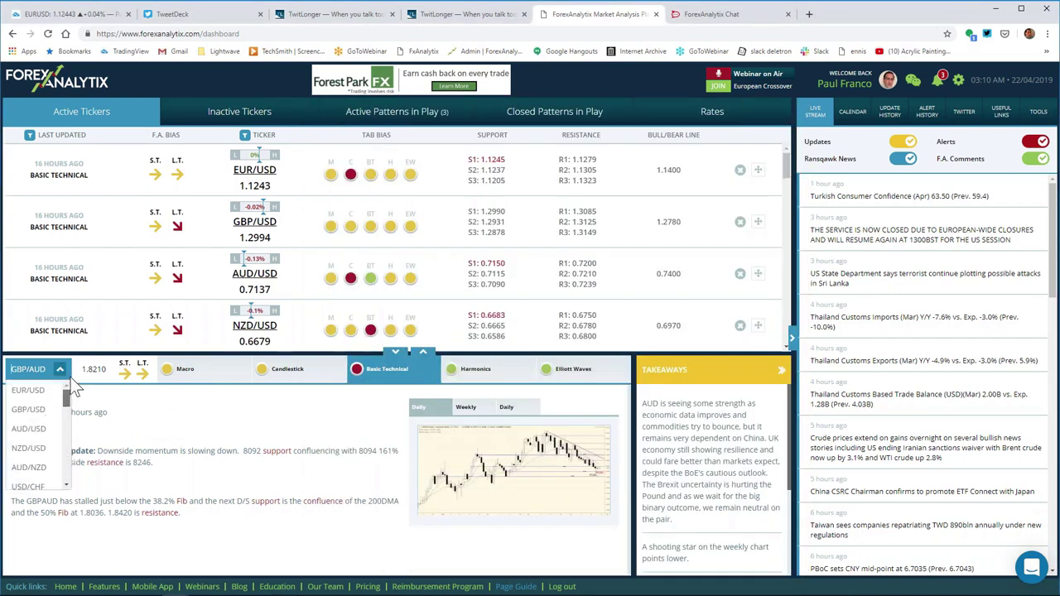
left_click(33, 391)
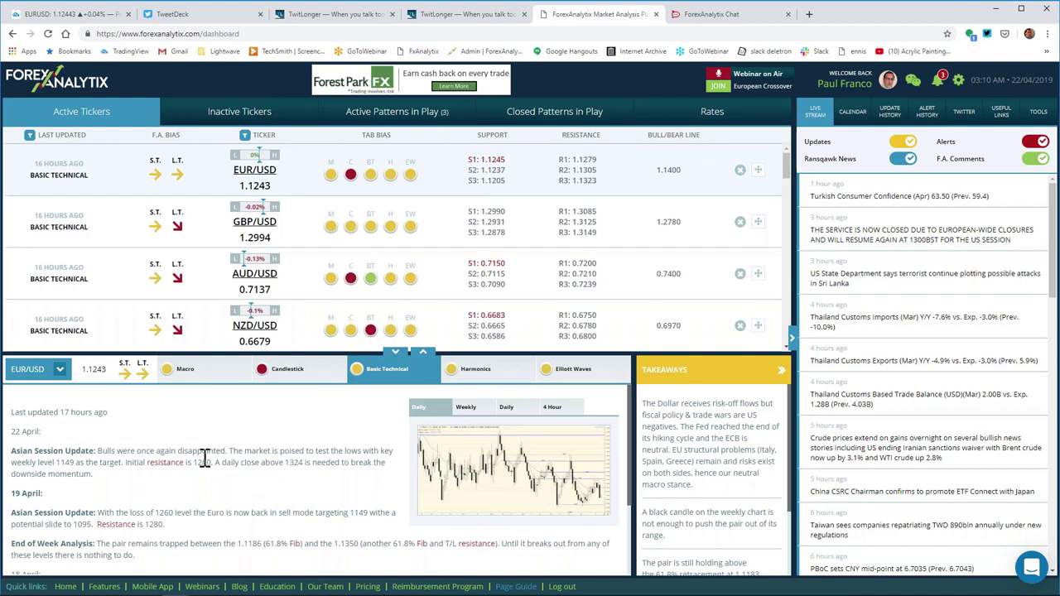
left_click(39, 15)
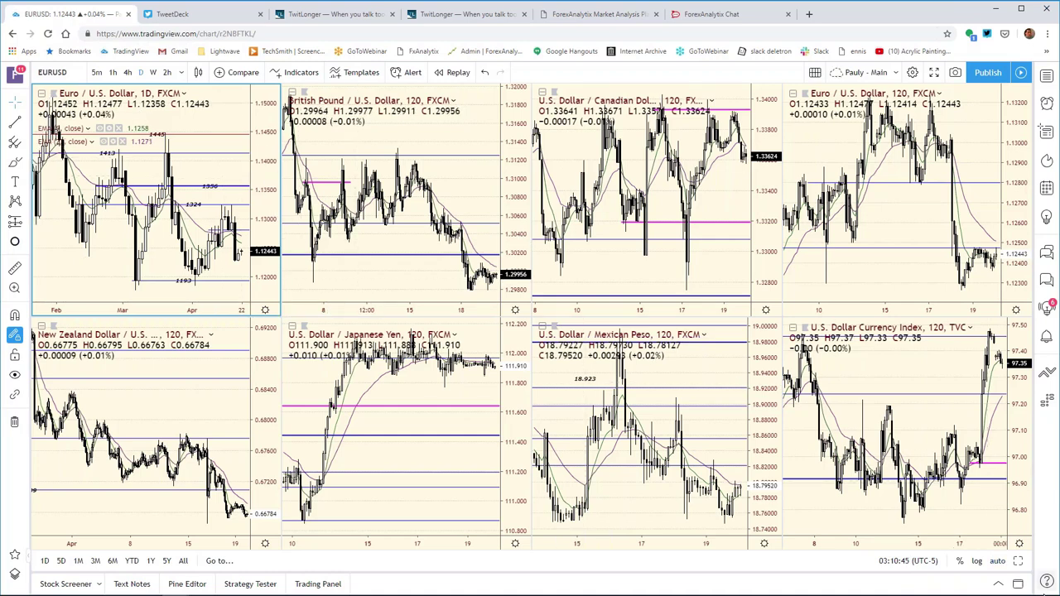
- Maximize the EUR/USD daily chart, reset its view, and fit September through April
left_click(1018, 560)
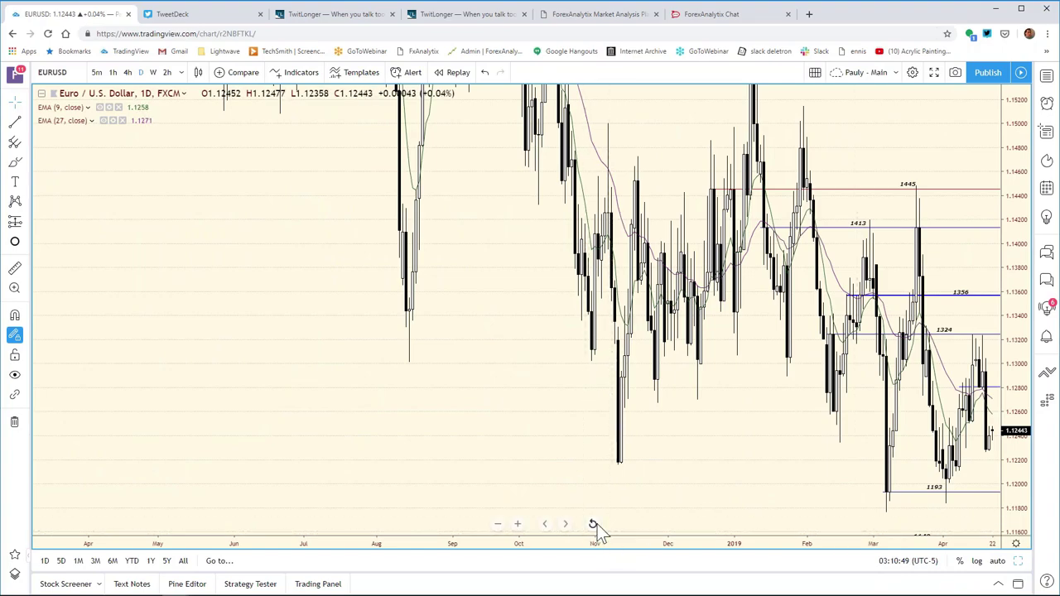
left_click(593, 524)
left_click_drag(602, 548, 337, 543)
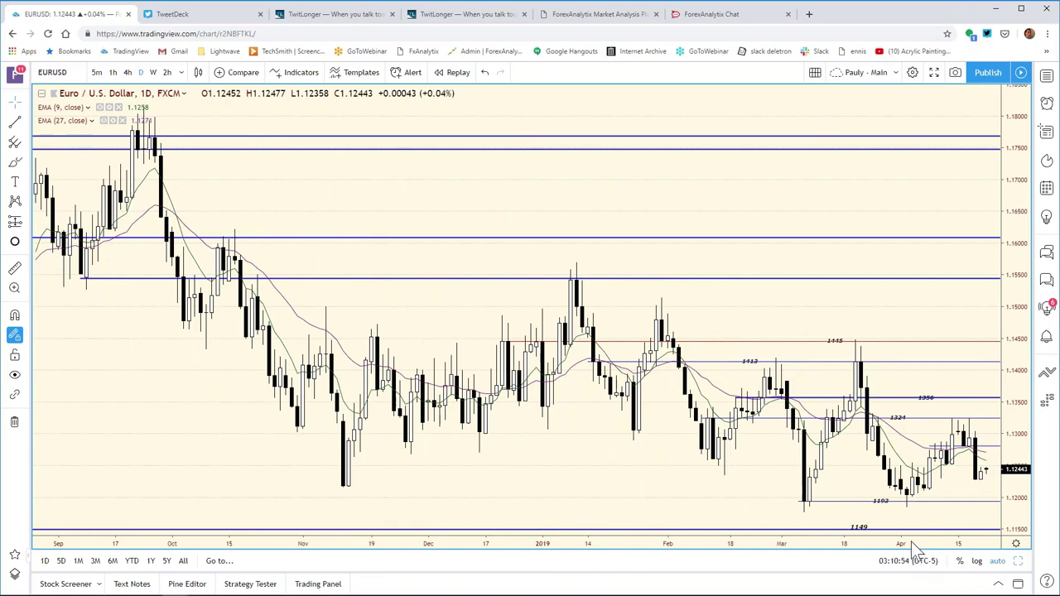
scroll(907, 551, "down", 6)
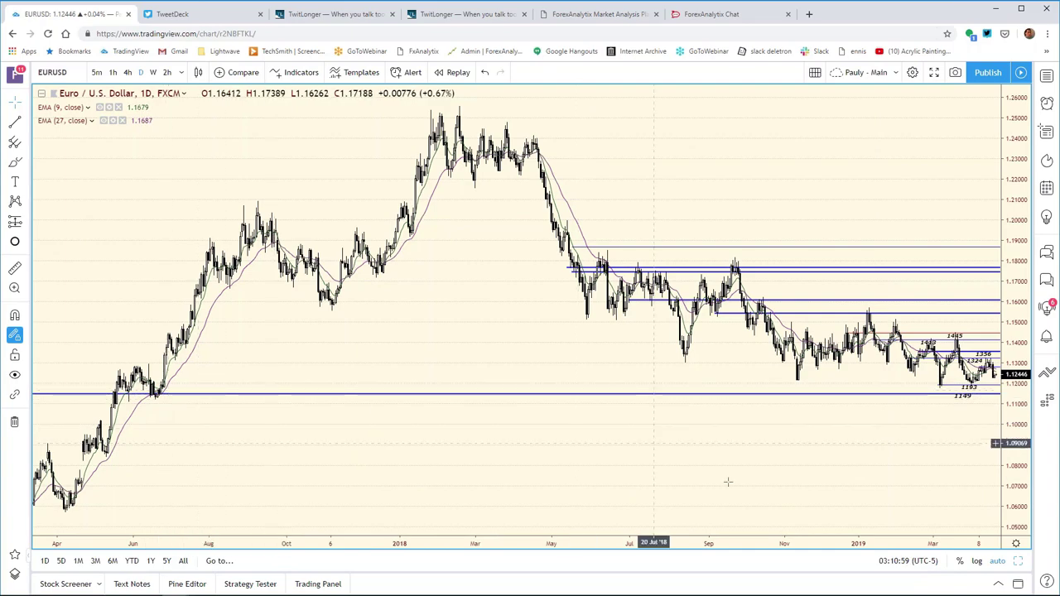
scroll(733, 549, "up", 3)
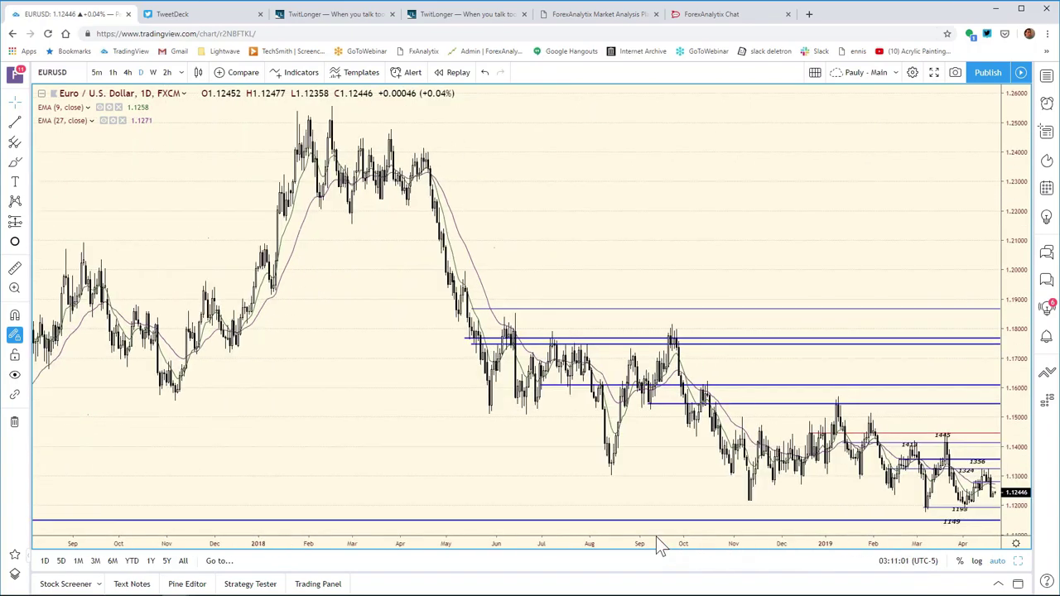
scroll(660, 549, "up", 6)
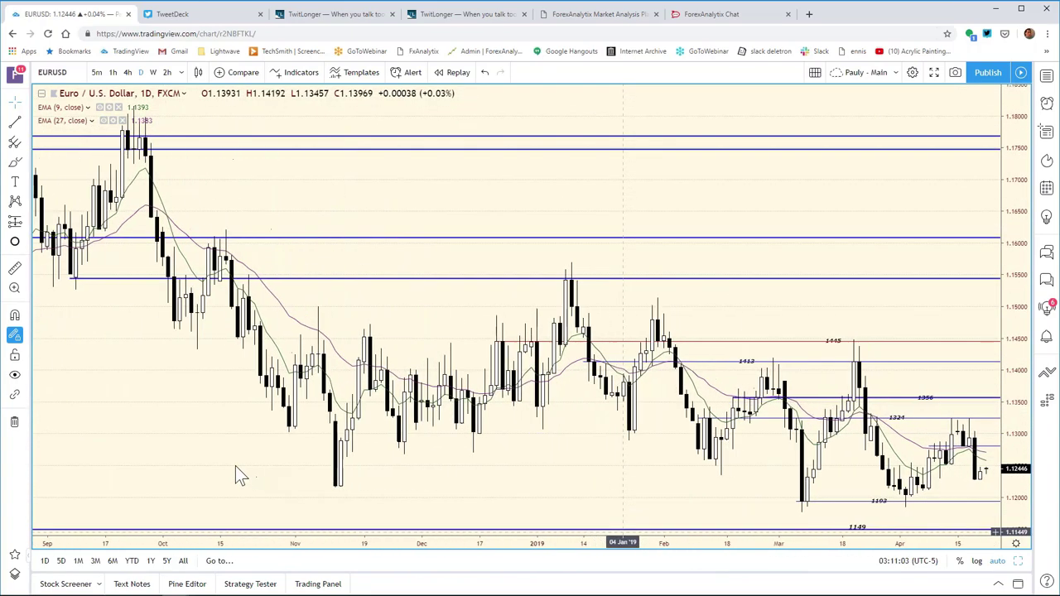
scroll(235, 473, "up", 2)
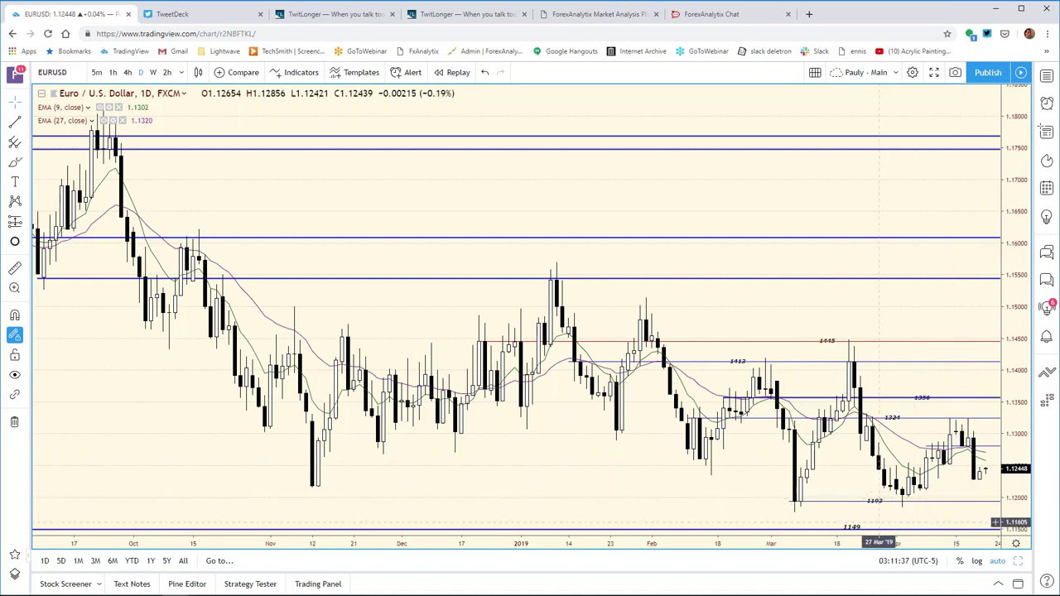
- Zoom the EUR/USD daily chart in to December–April around the 1193 to 1445 levels
scroll(820, 541, "up", 5)
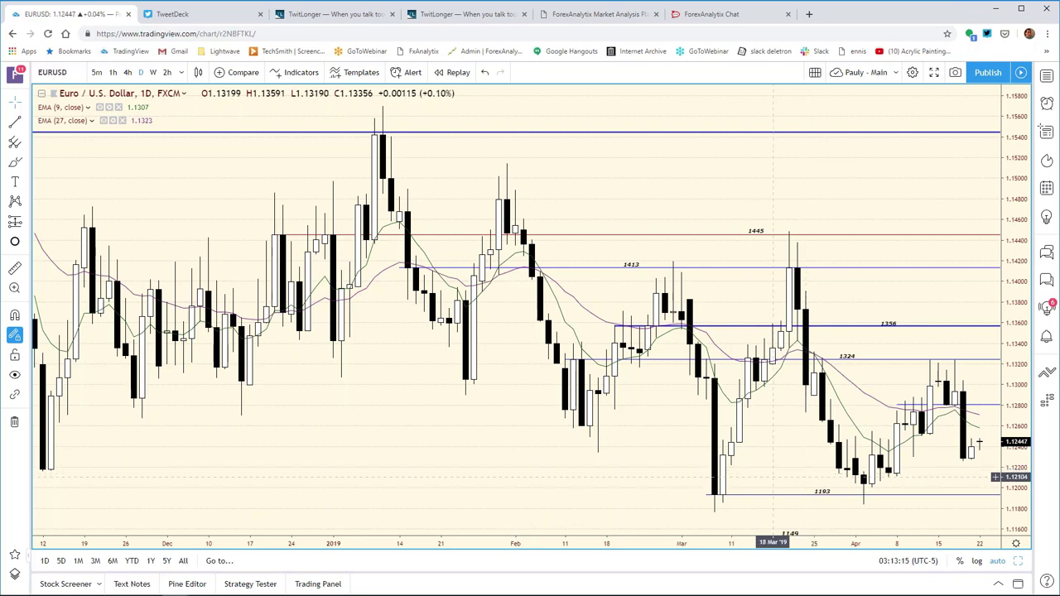
- In the Bias Chart Main 0401 workbook, set EUR/USD support 1215 and resistance 1280, then save
mouse_move(261, 592)
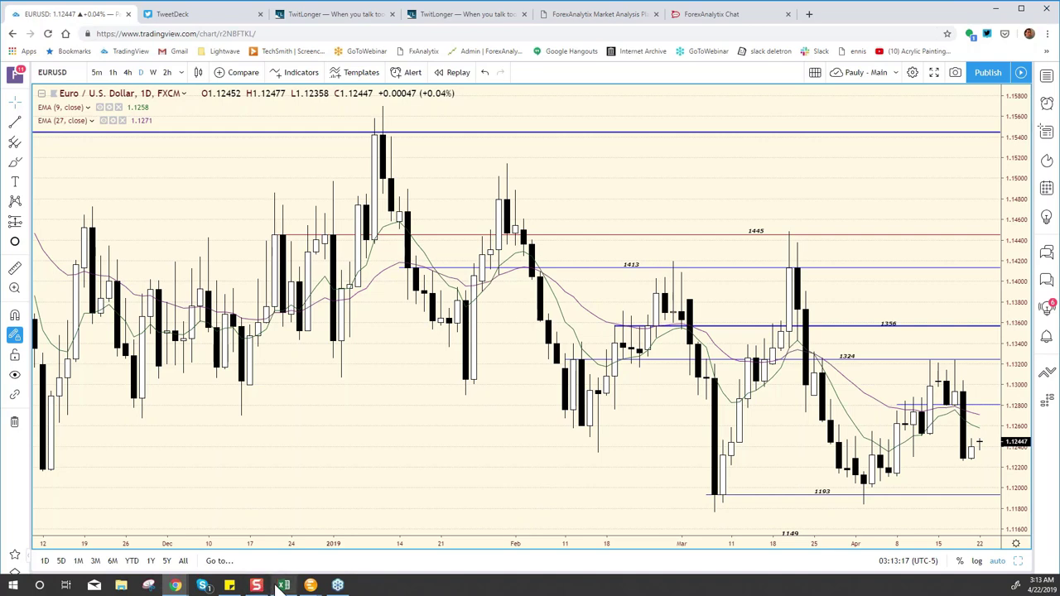
left_click(284, 587)
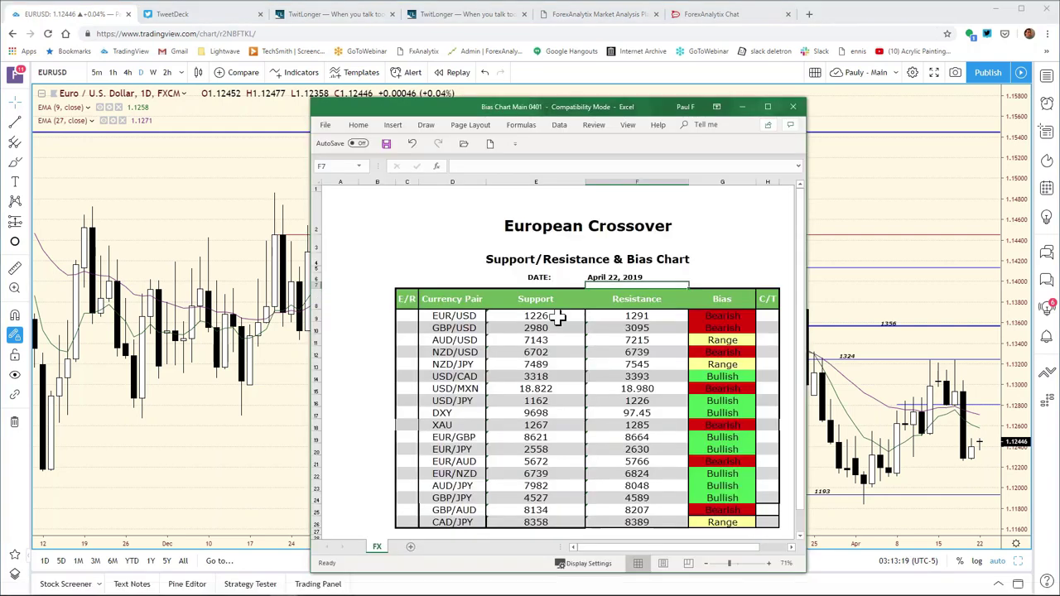
left_click(492, 166)
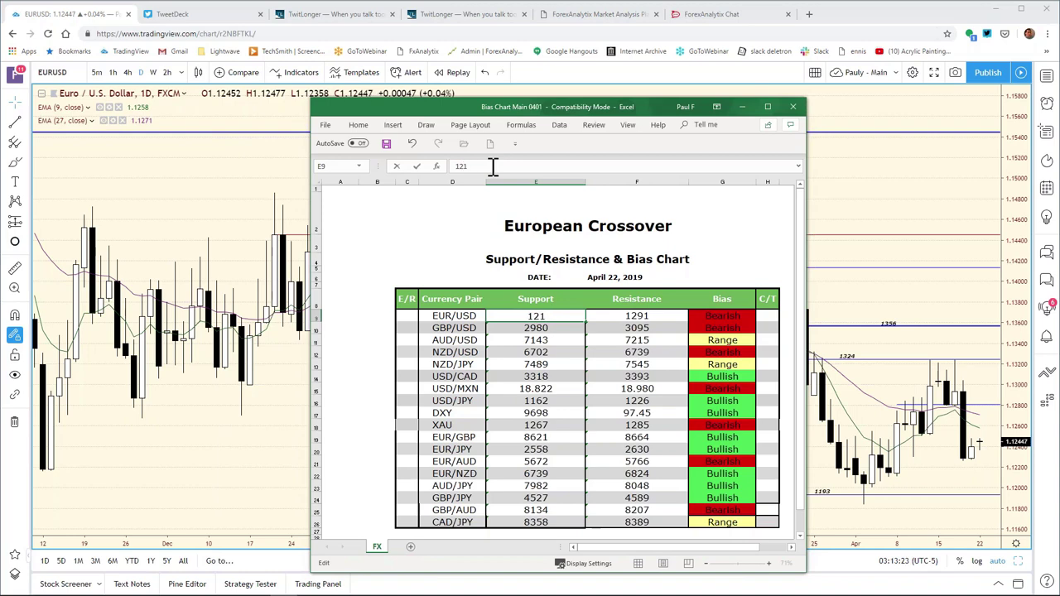
key("Return")
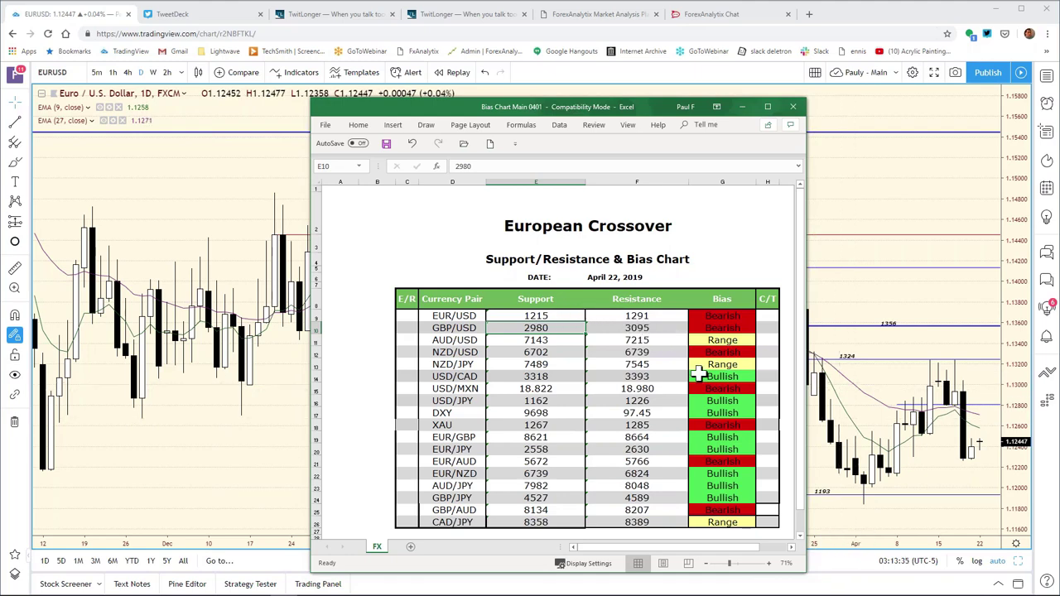
left_click(653, 319)
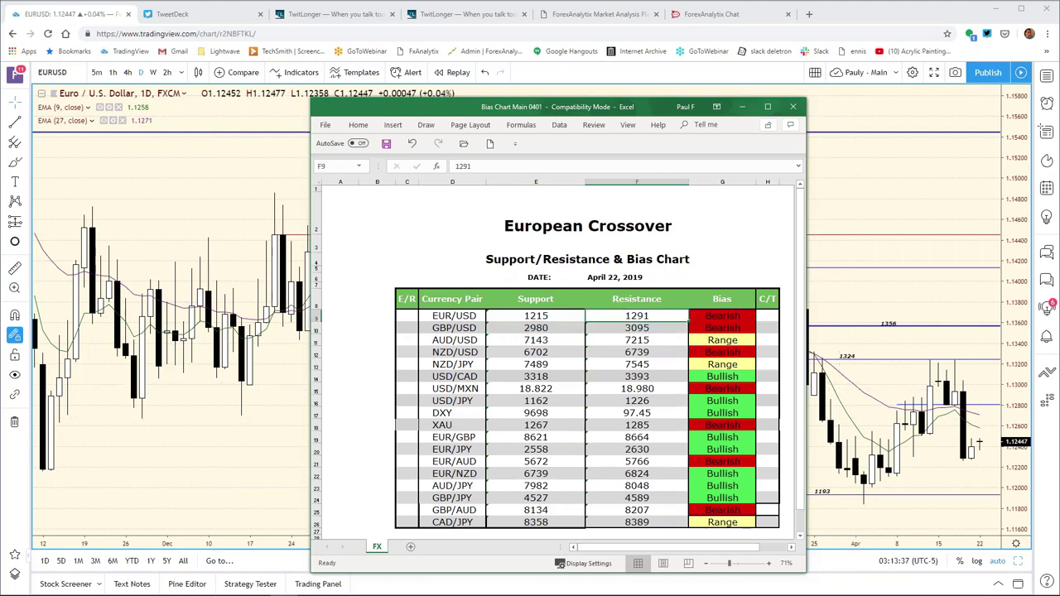
left_click(483, 166)
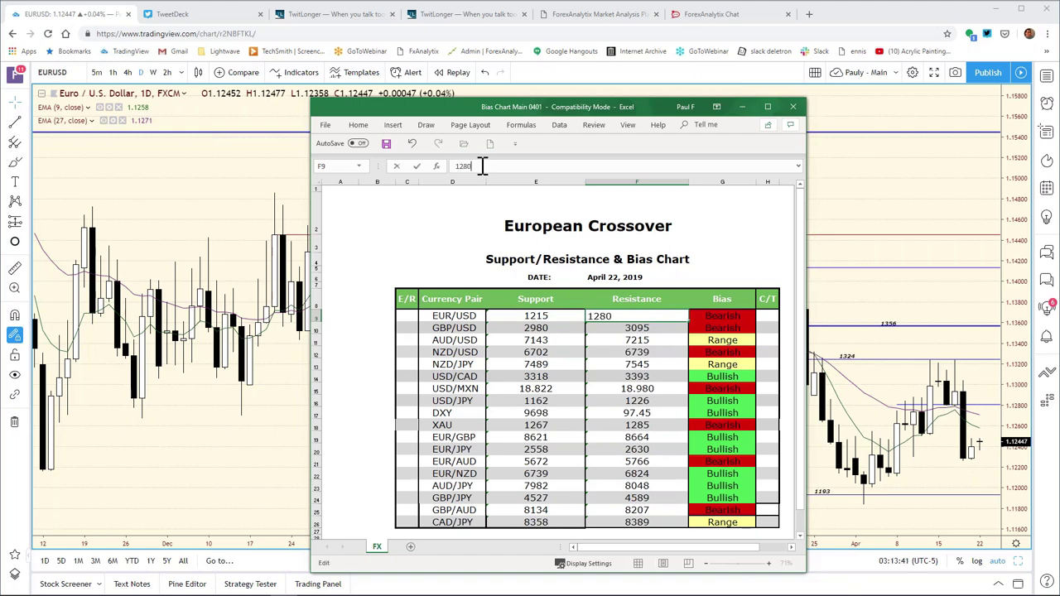
key("Return")
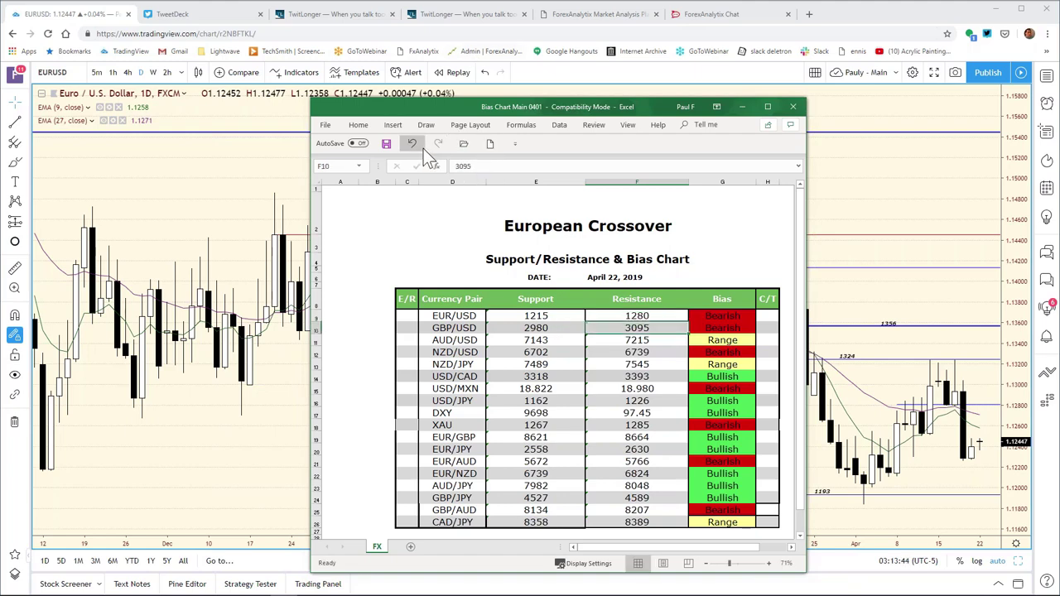
left_click(327, 128)
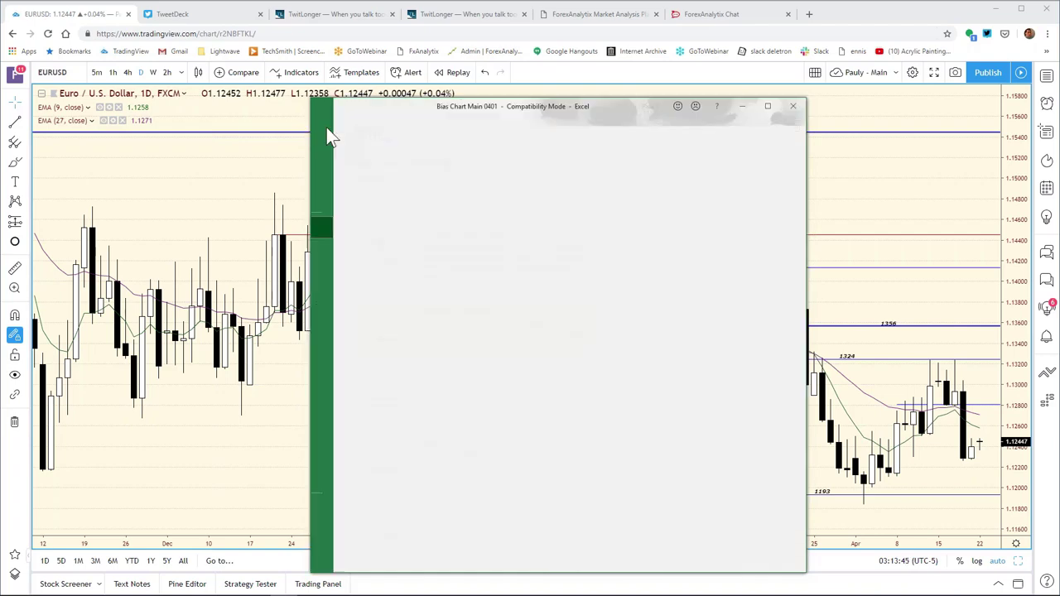
- Load the GBPUSD daily chart, zoom in on recent price, then bring up the ForexAnalytix dashboard
left_click(332, 244)
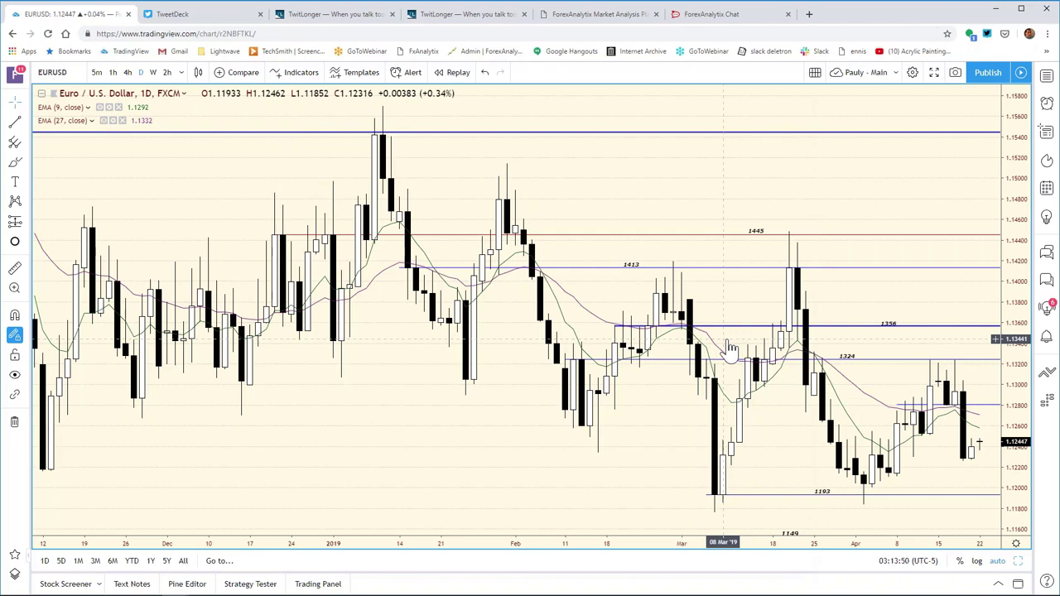
type("GBPU")
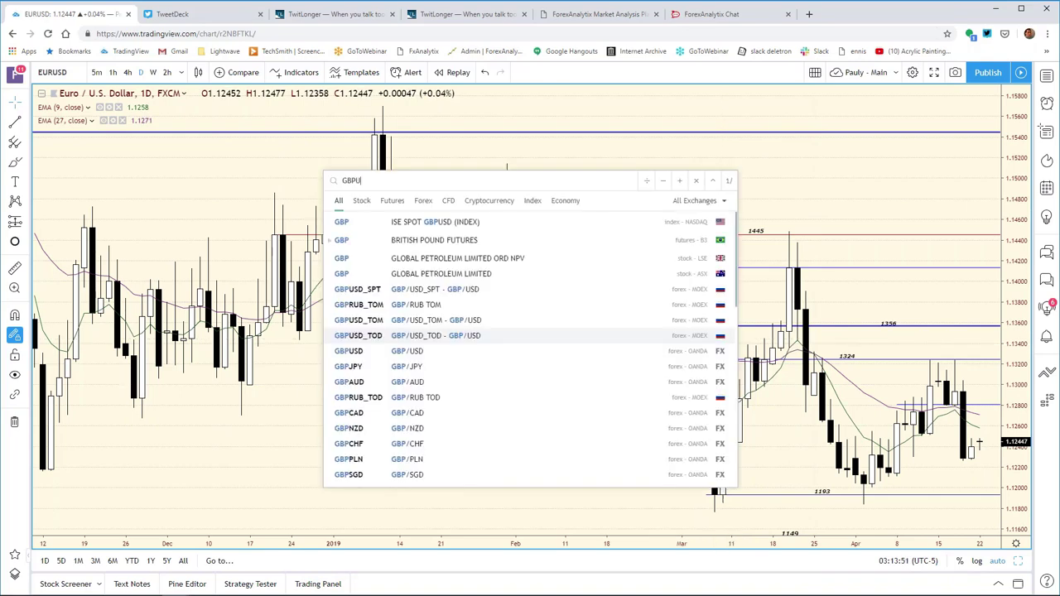
type("SD")
key("Return")
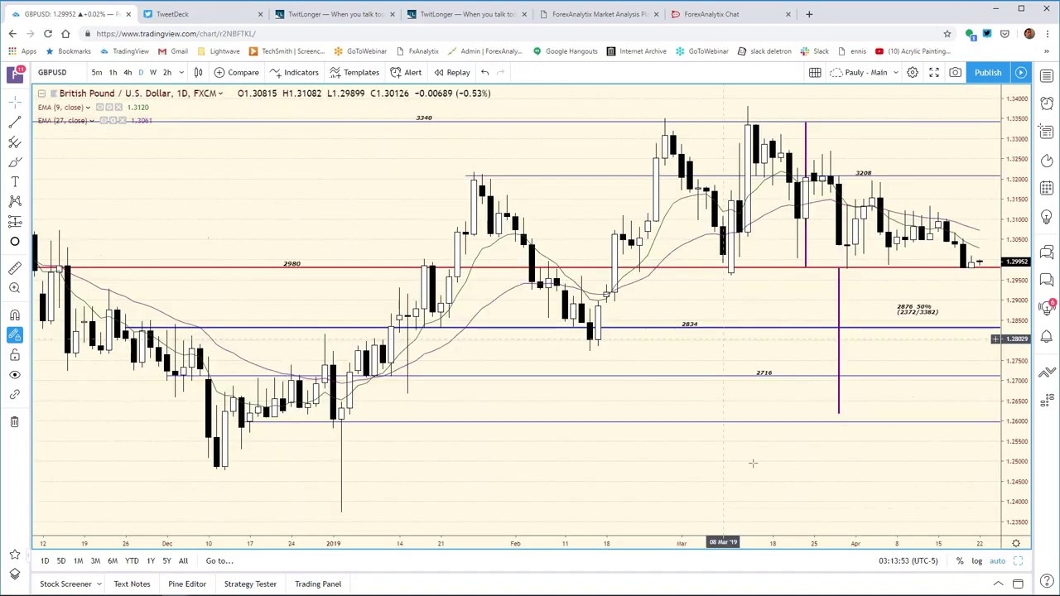
left_click_drag(746, 543, 686, 538)
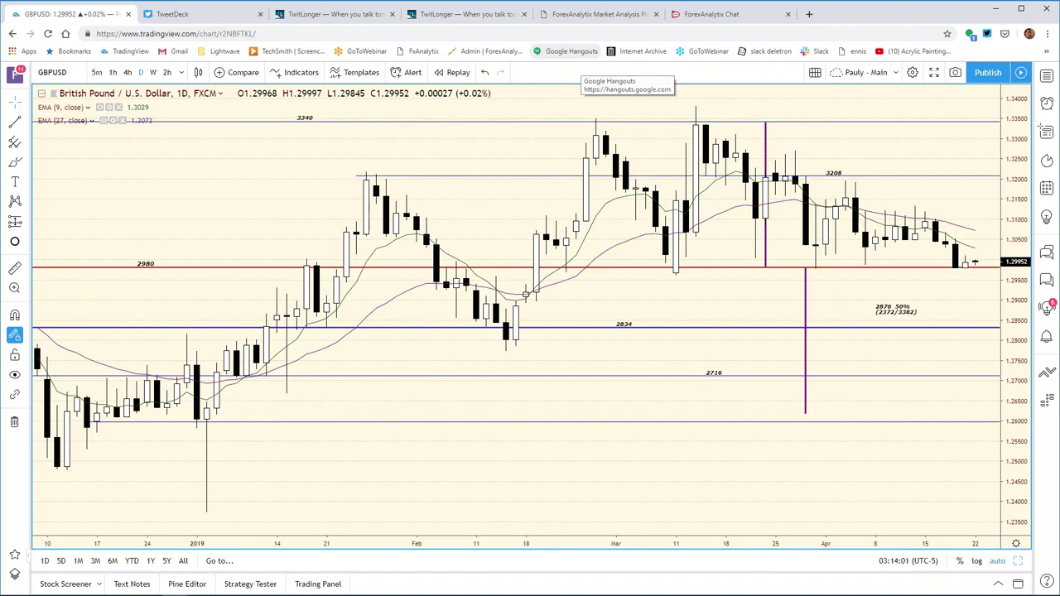
left_click(561, 17)
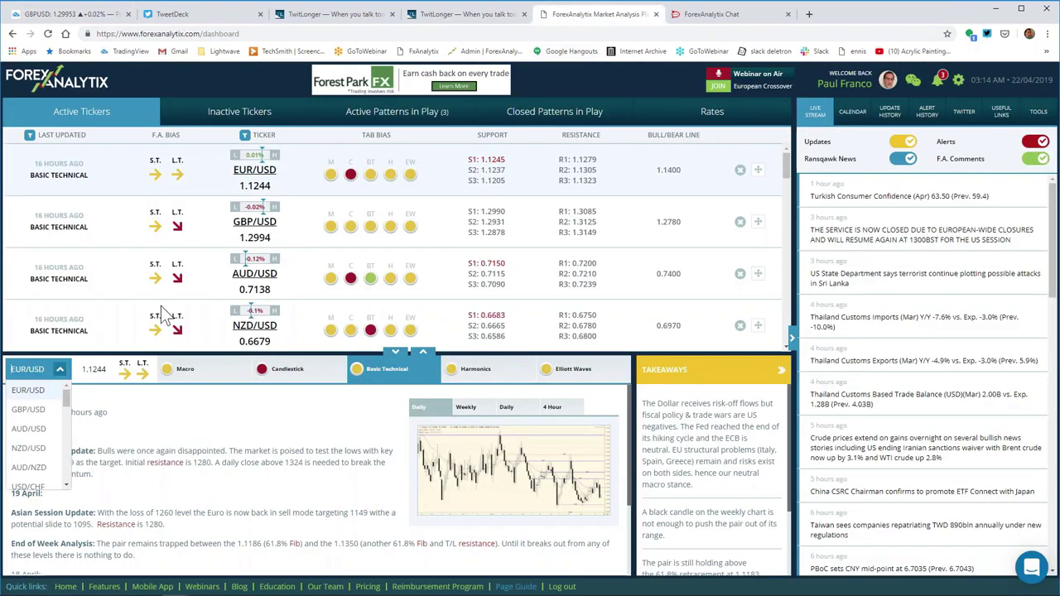
- Review ForexAnalytix's GBP/USD technical analysis, then go back to the GBP/USD chart
left_click(42, 412)
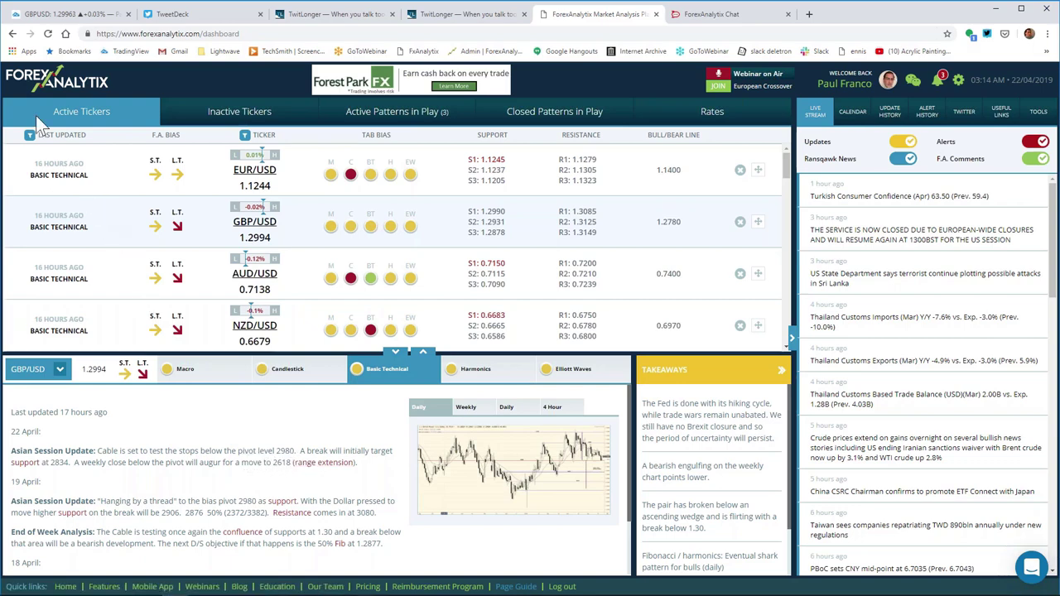
left_click(59, 15)
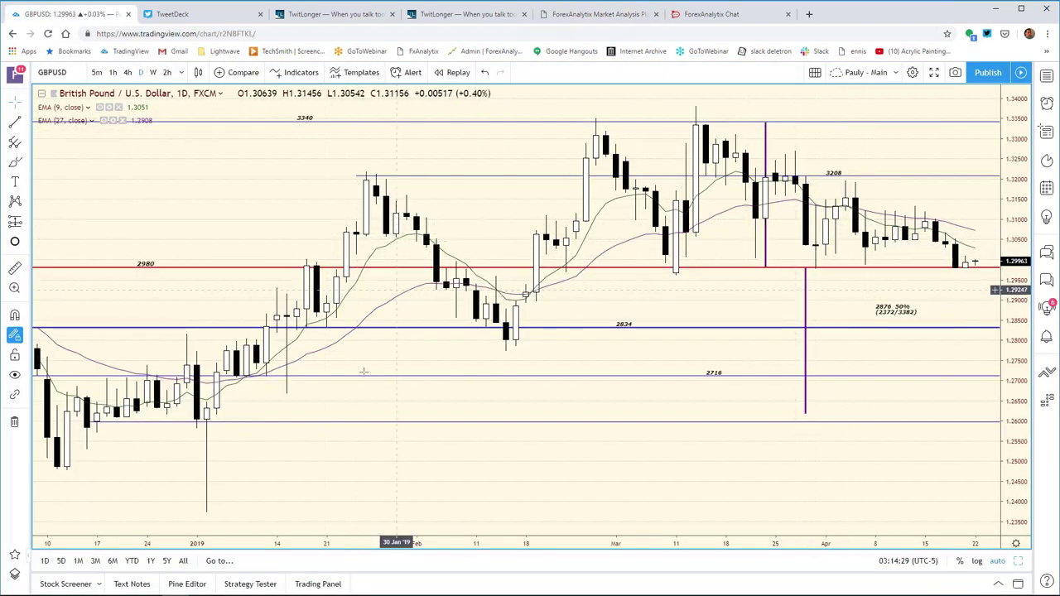
- Zoom the GBP/USD daily chart out to August 2018, then back in from October onward
left_click_drag(334, 548, 707, 528)
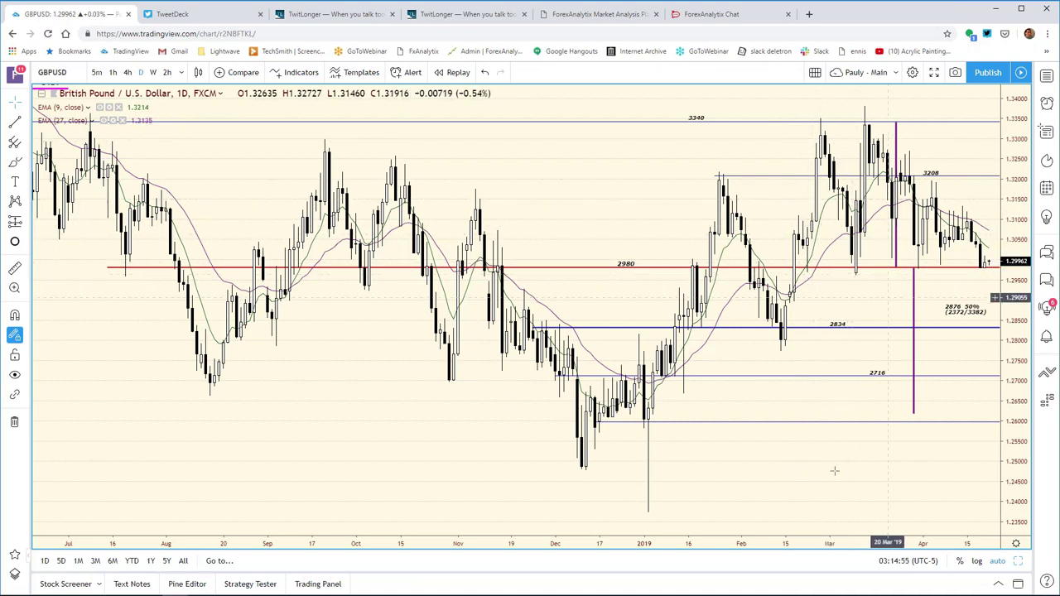
left_click_drag(771, 548, 634, 540)
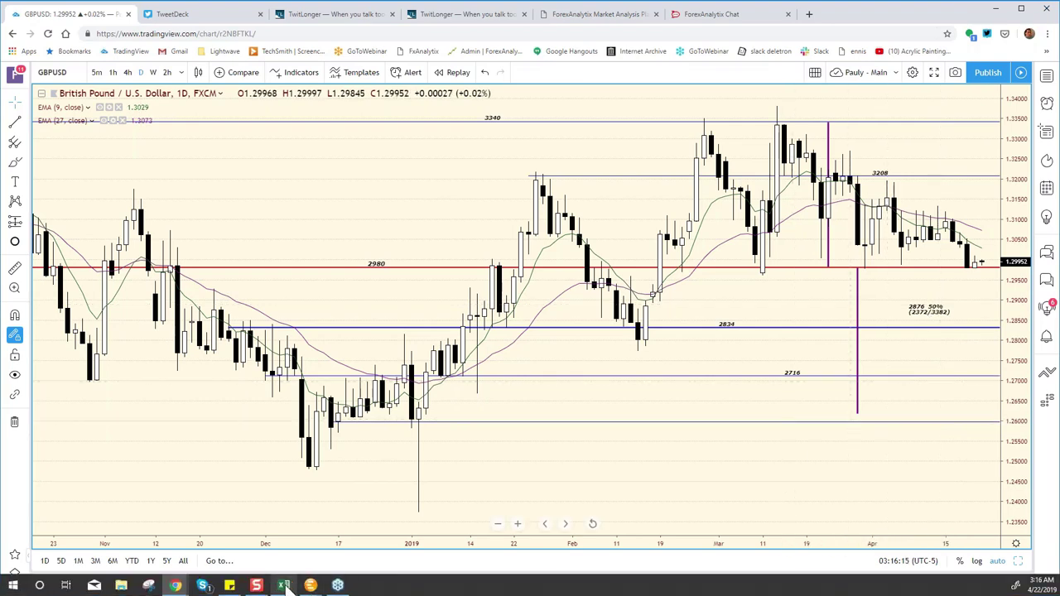
- Set the GBP/USD support in the Excel bias chart to 2916
left_click(284, 586)
left_click(536, 329)
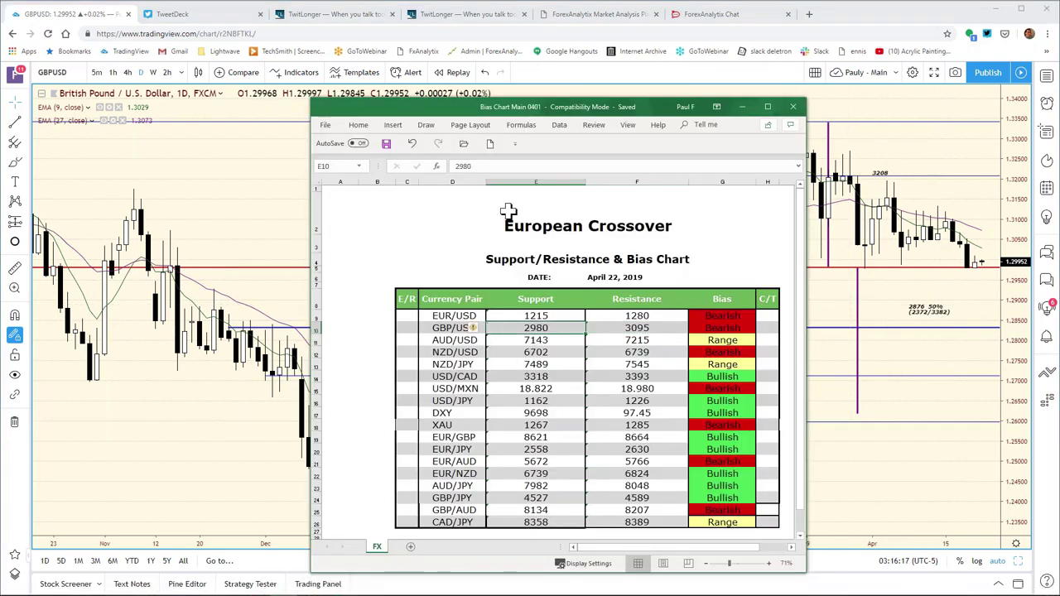
left_click(491, 166)
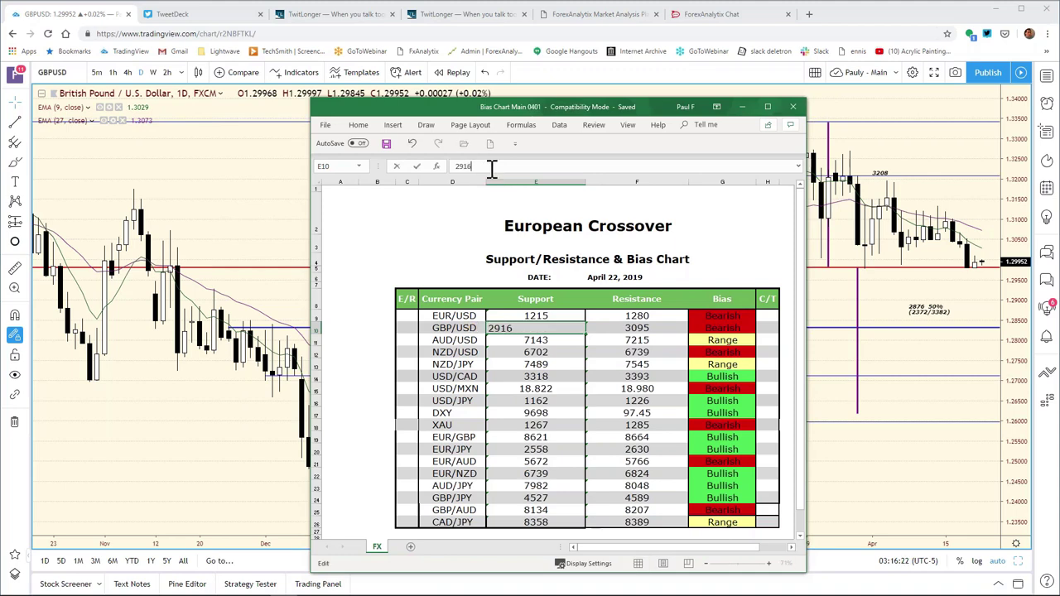
key("Return")
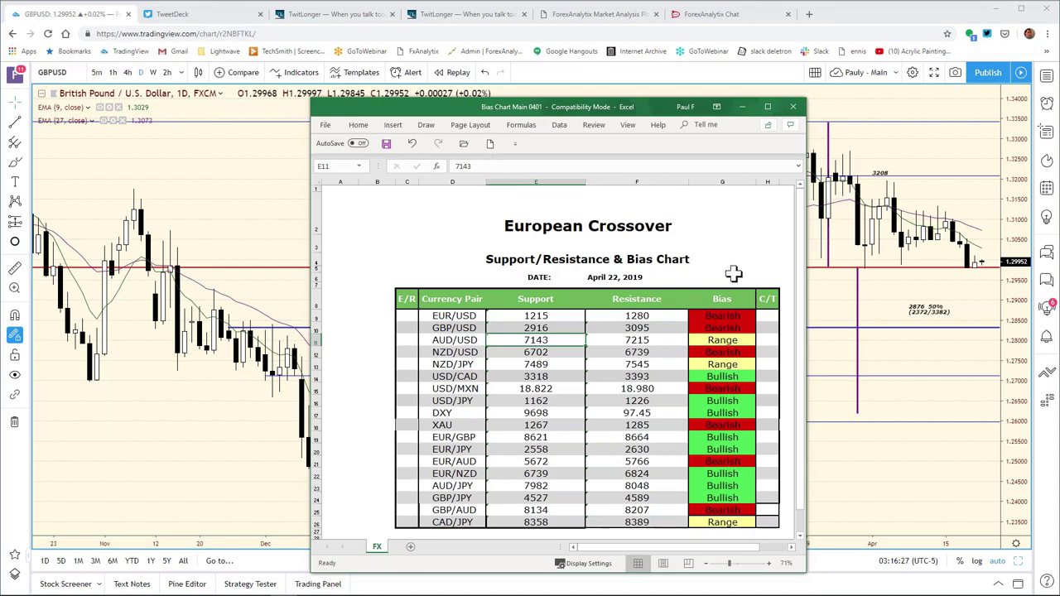
left_click(938, 240)
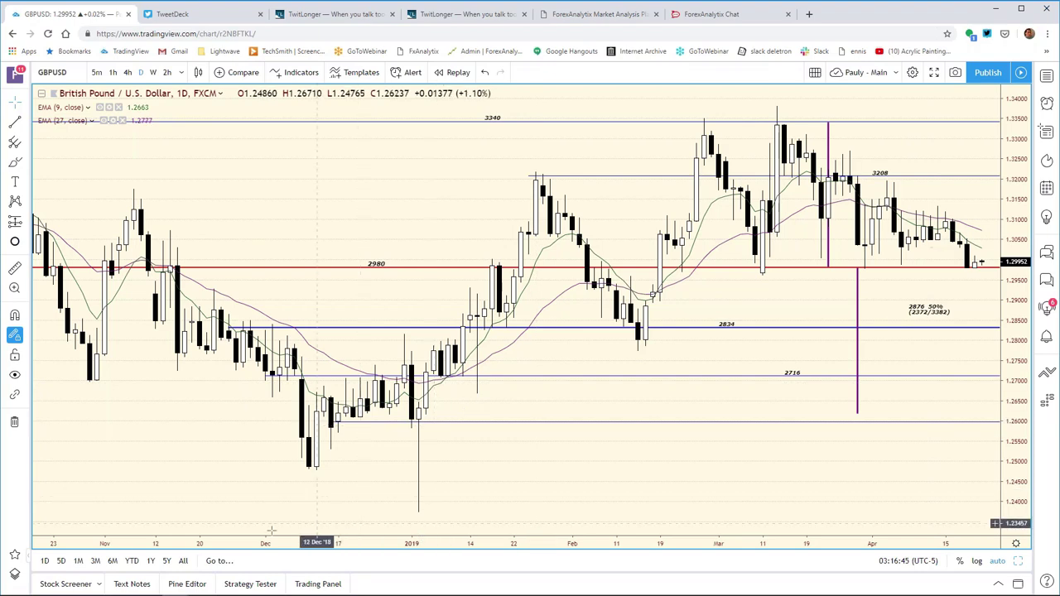
- Set the GBP/USD resistance to 3064, then bring up the ForexAnalytix dashboard
mouse_move(268, 591)
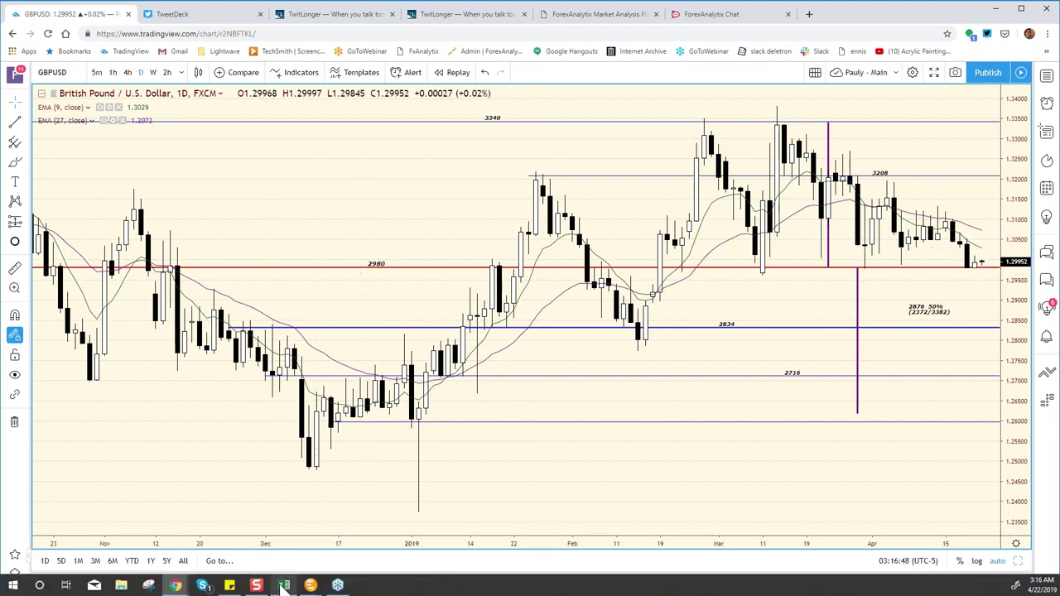
left_click(283, 585)
left_click(636, 327)
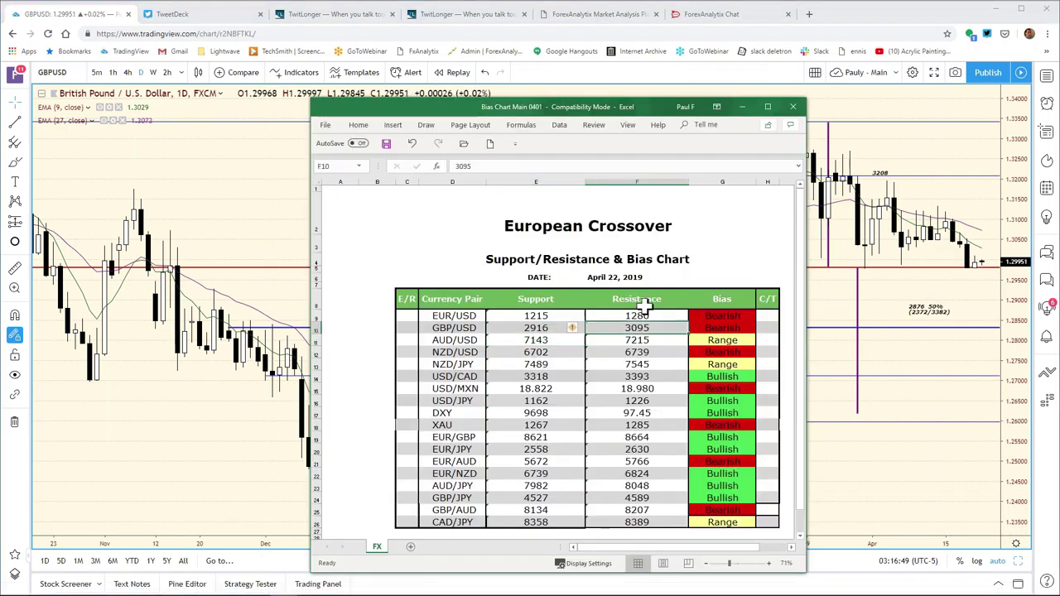
type("3095")
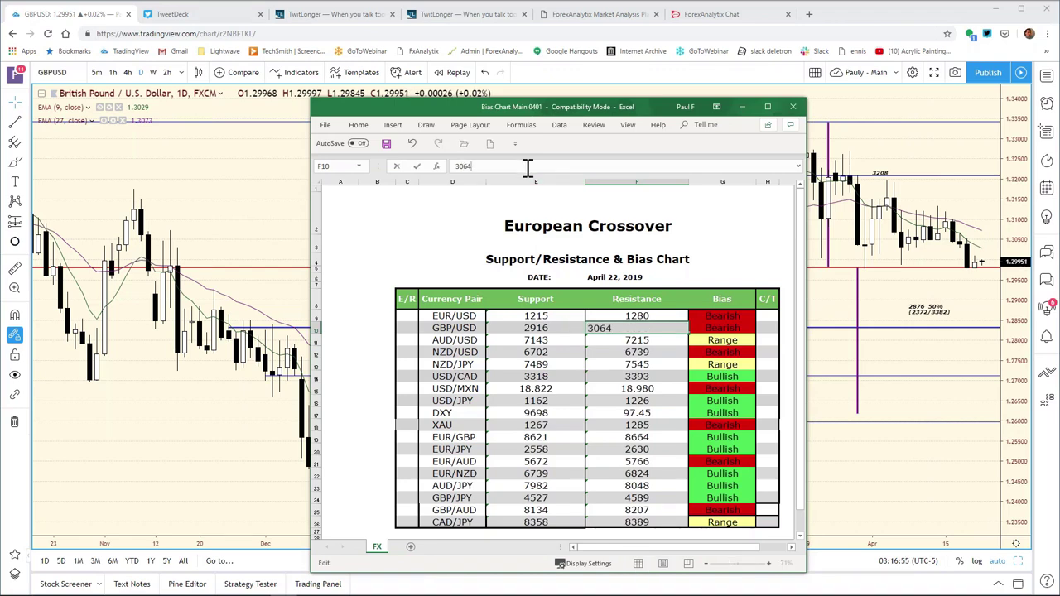
key("Return")
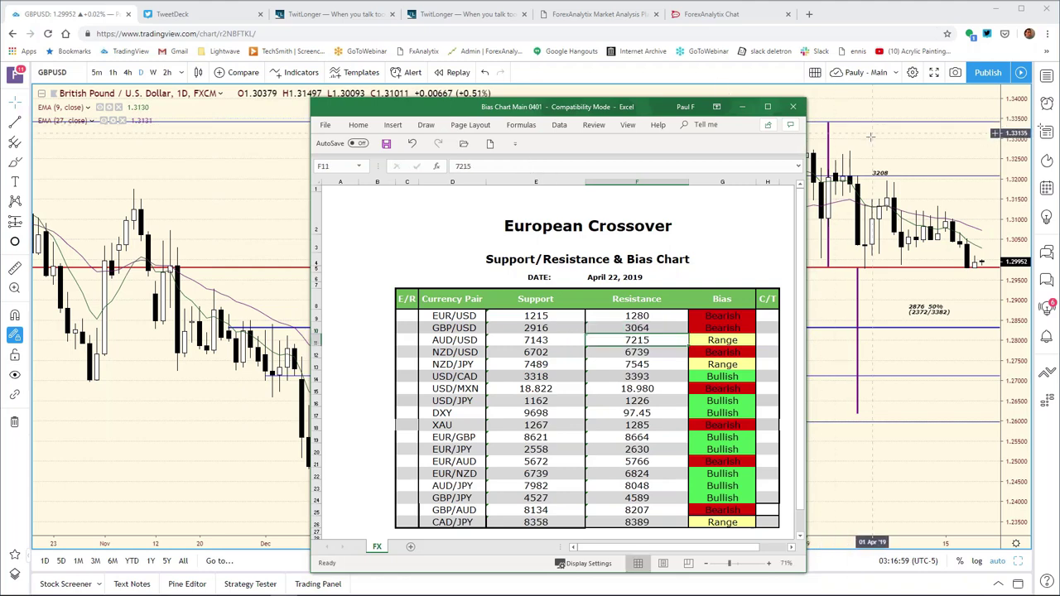
left_click(828, 137)
mouse_move(230, 587)
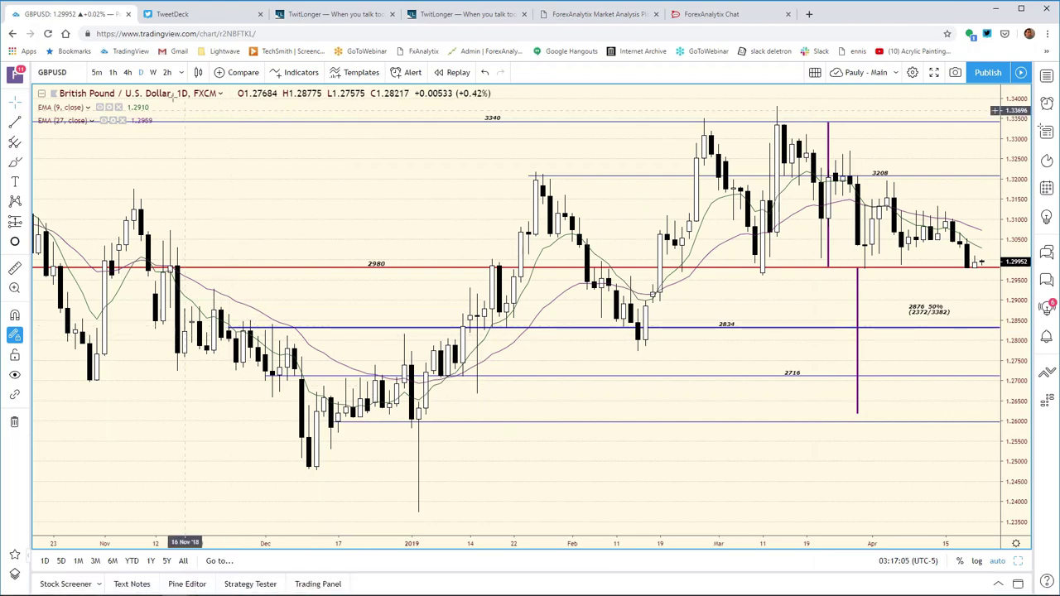
left_click(601, 22)
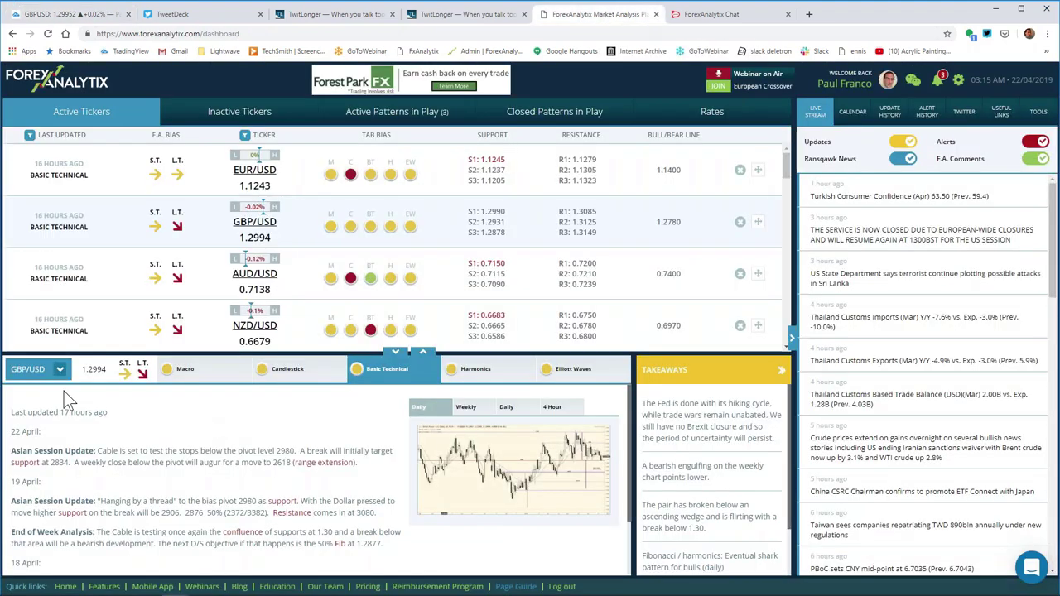
- Show ForexAnalytix's AUD/USD analysis, with resistance at 7200 and 7273 and downside to 7111 and 7068
left_click(58, 370)
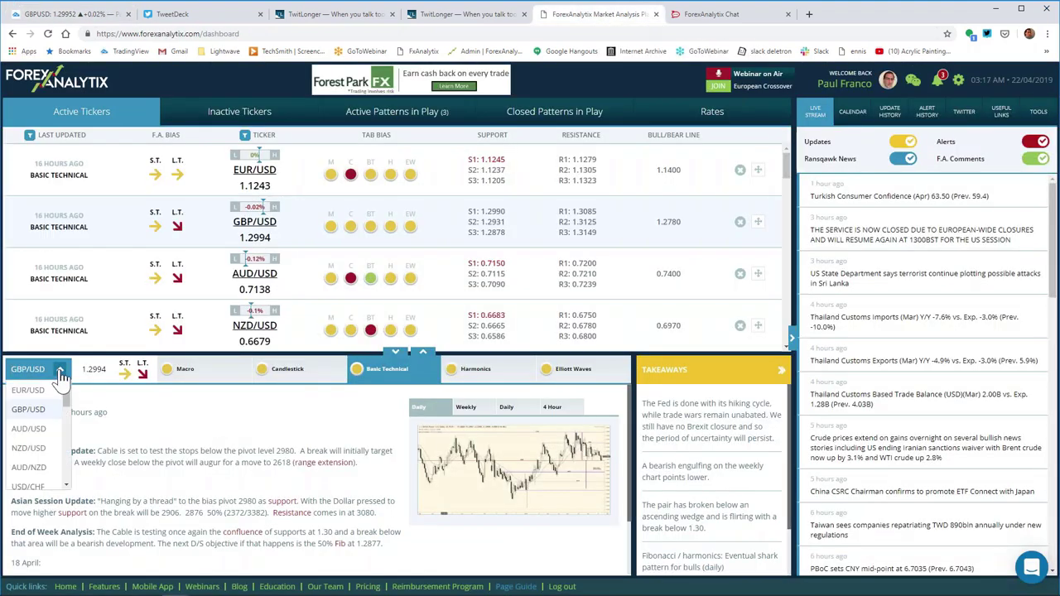
left_click(33, 430)
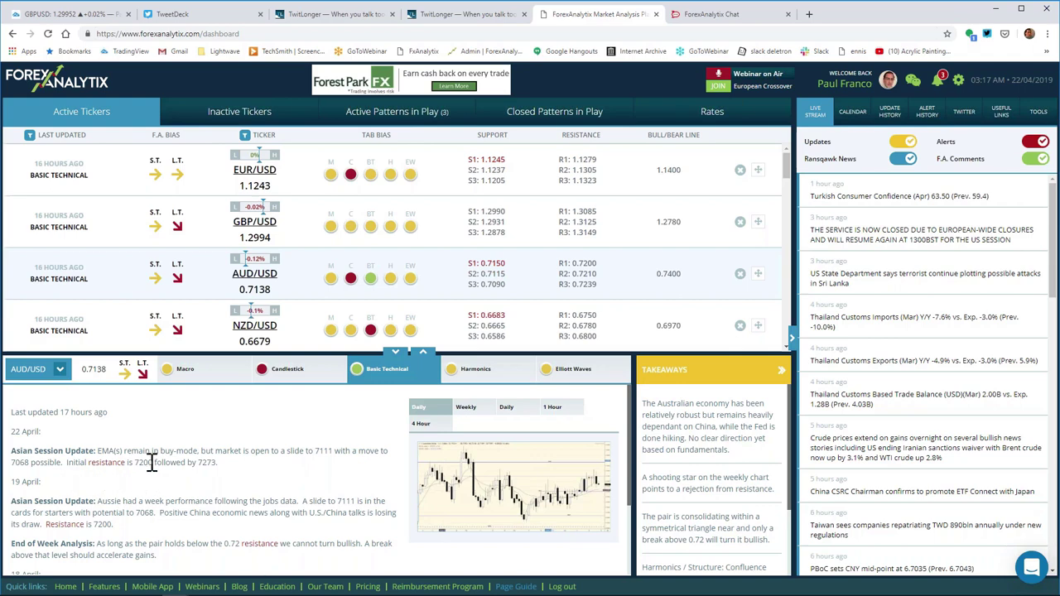
- Switch TradingView to the AUDUSD daily chart and zoom in on the last few months
left_click(35, 16)
type("AUDUSD")
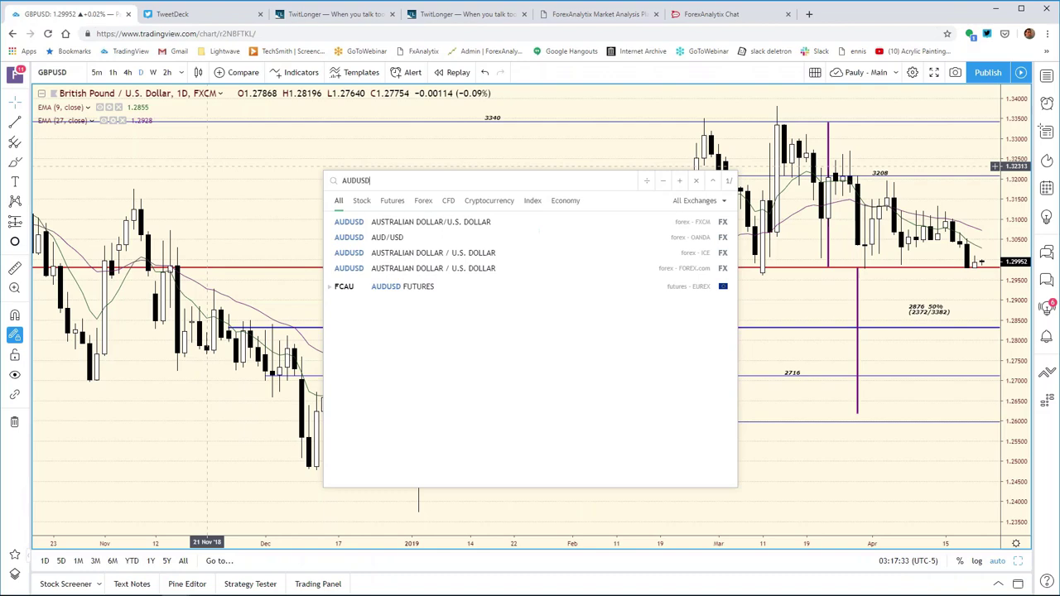
key("Return")
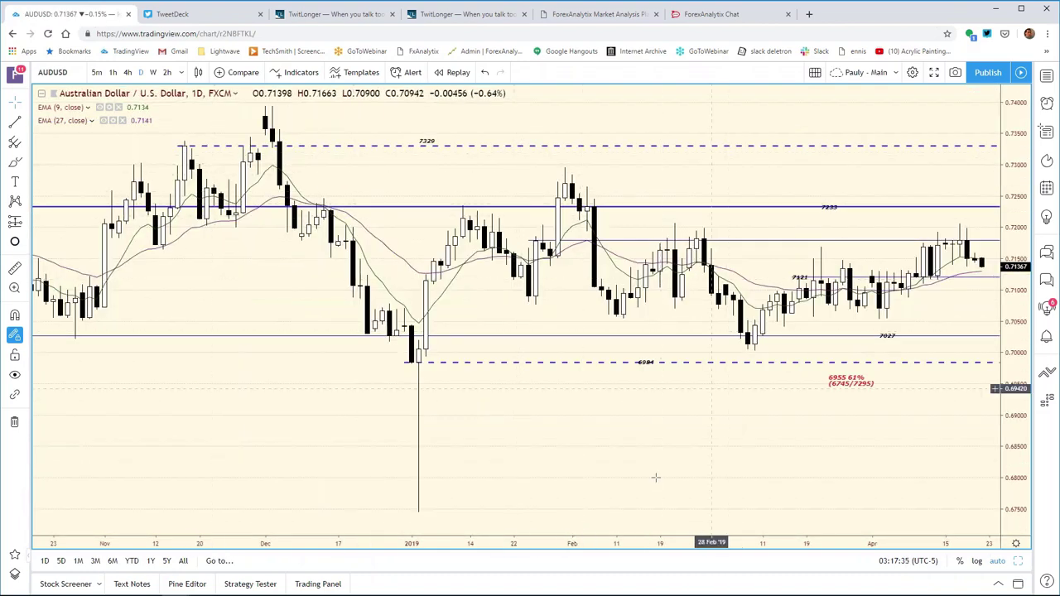
left_click_drag(613, 550, 367, 517)
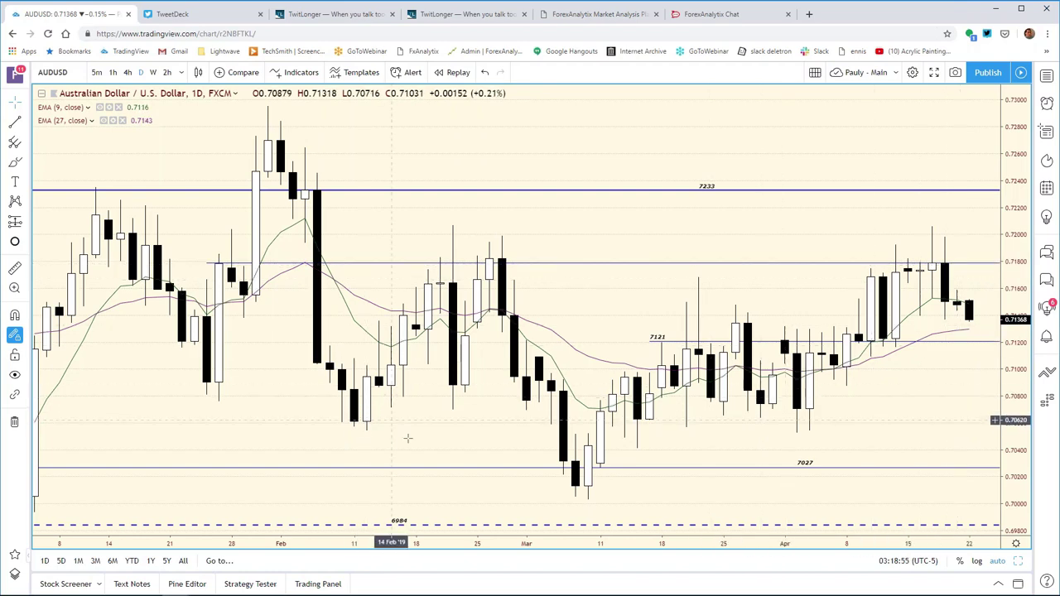
- Change the AUD/USD support in the Excel bias chart to 7111
mouse_move(214, 586)
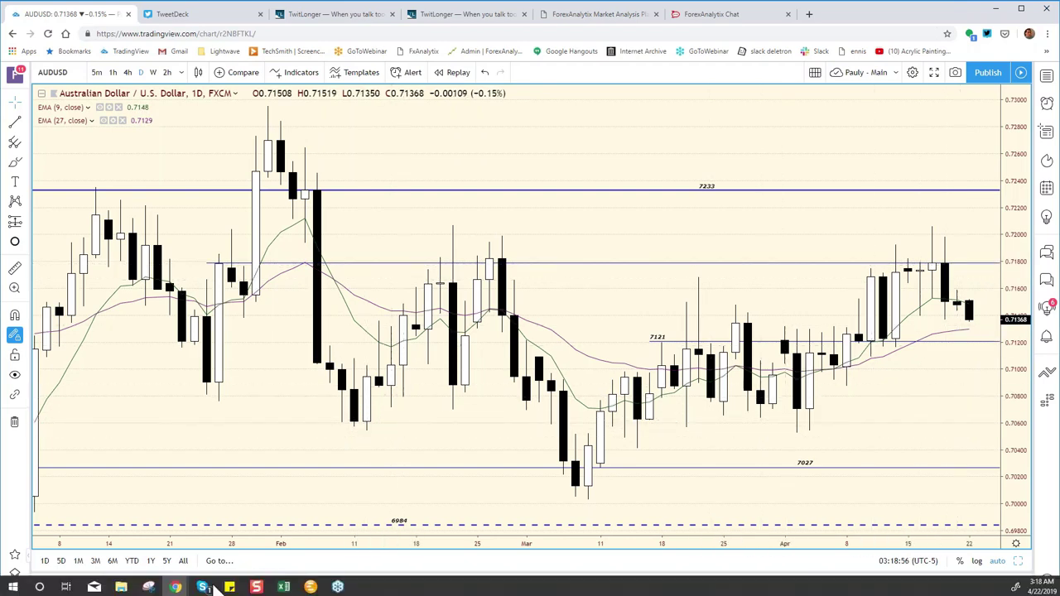
left_click(284, 586)
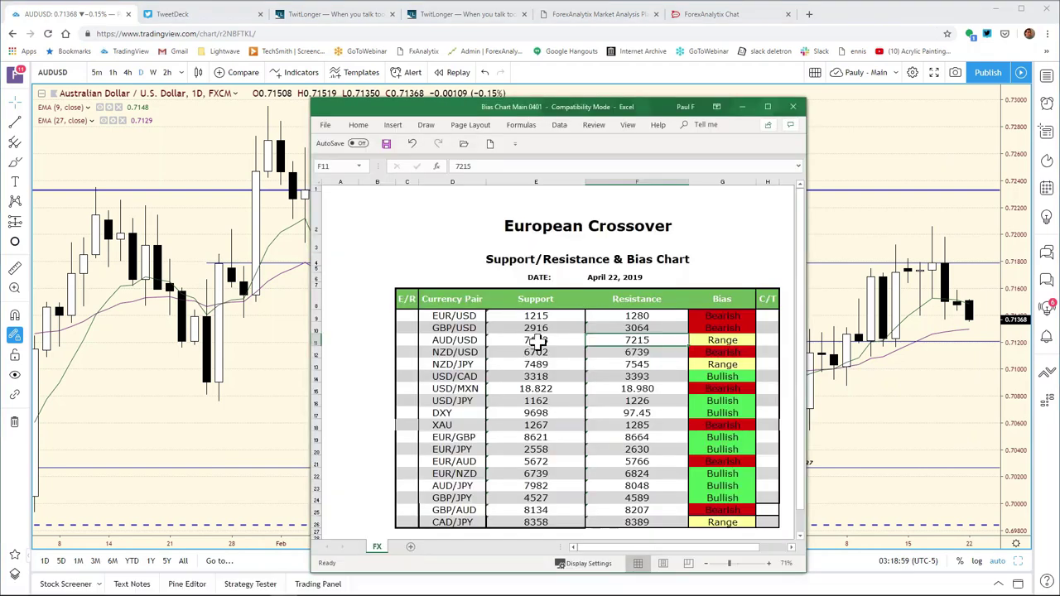
left_click(534, 340)
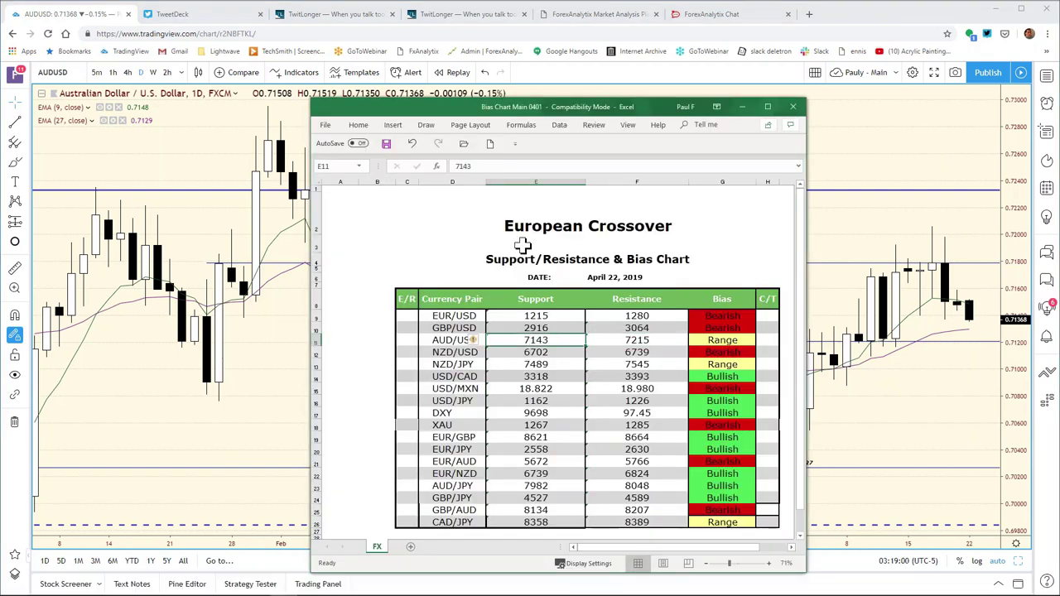
left_click(507, 165)
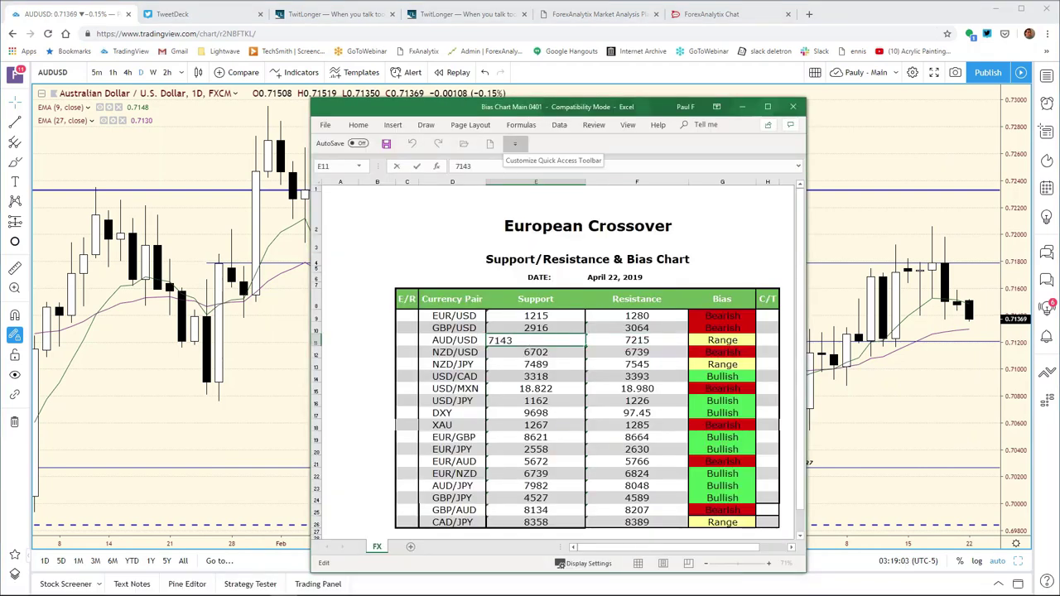
key("BackSpace")
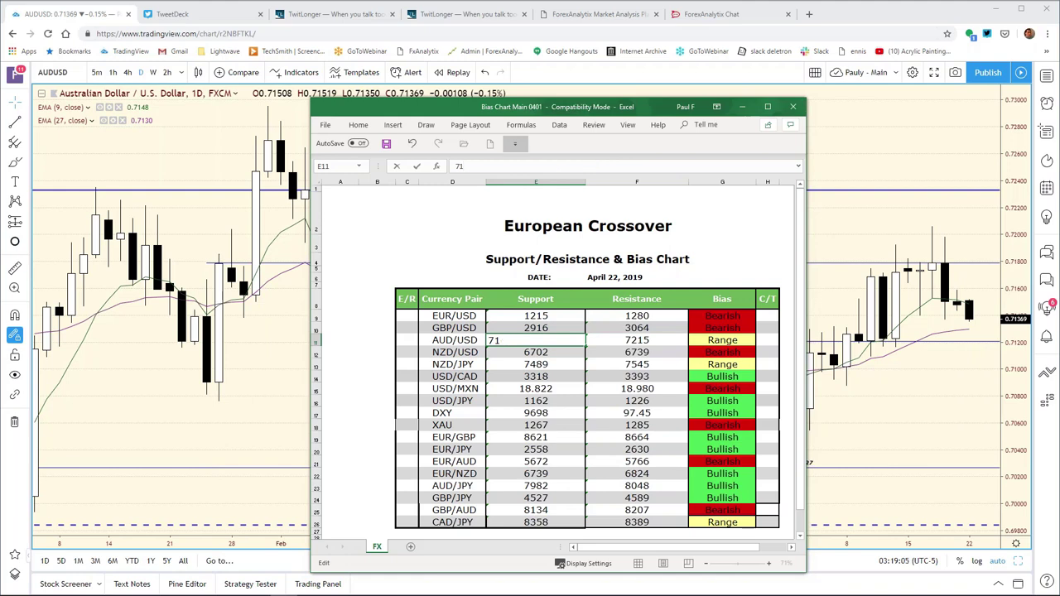
type("11")
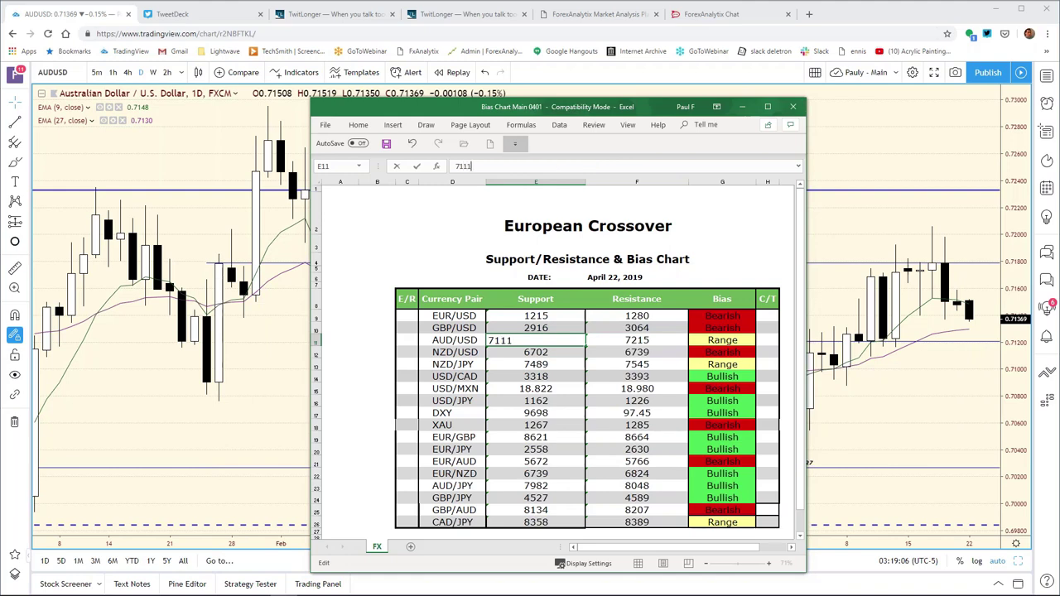
- Change the AUD/USD resistance to 7178
left_click(636, 343)
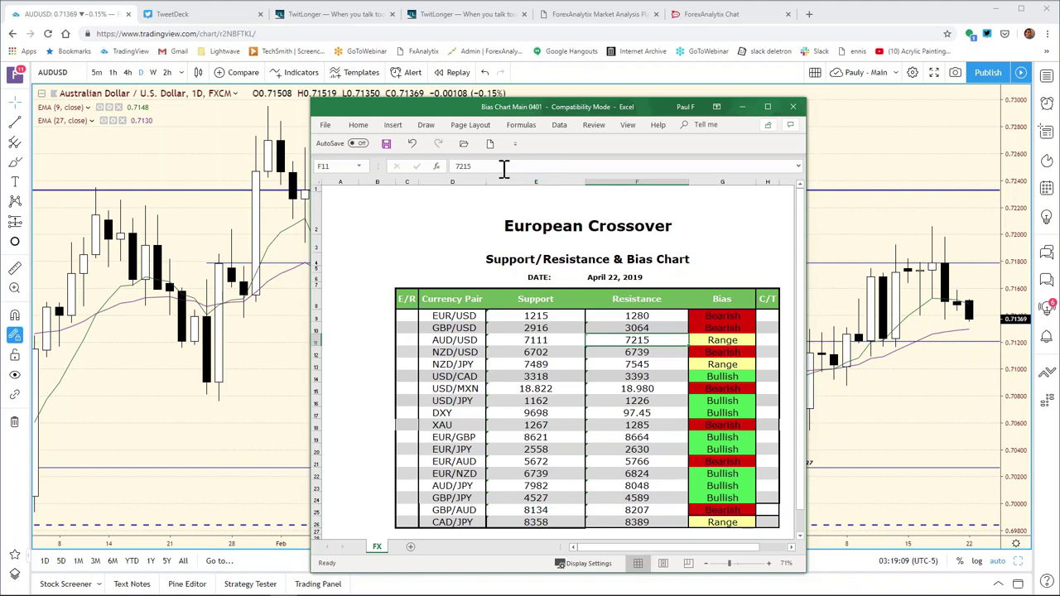
left_click(504, 166)
key("BackSpace")
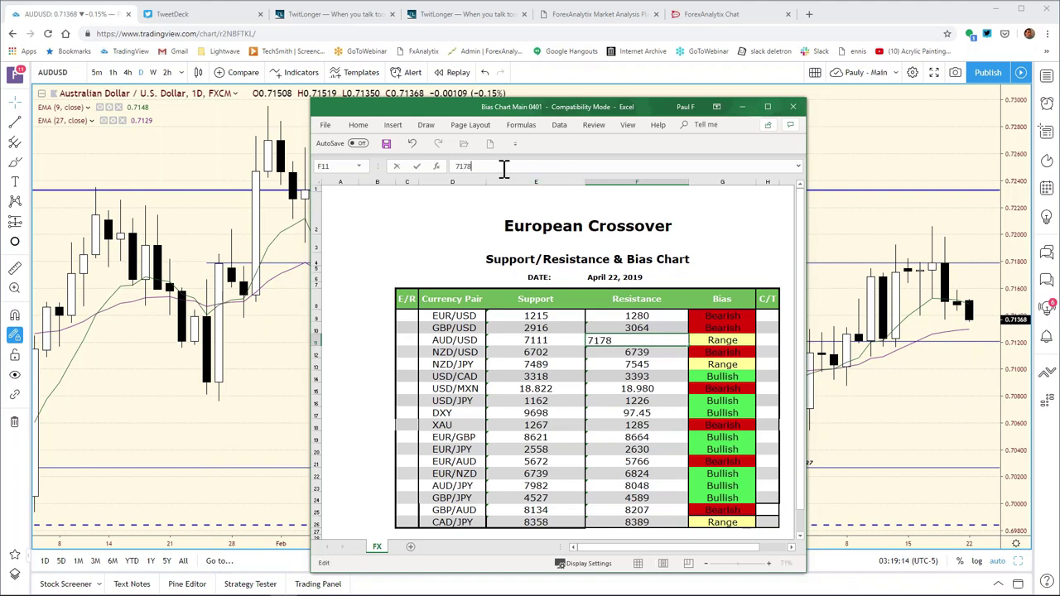
key("Return")
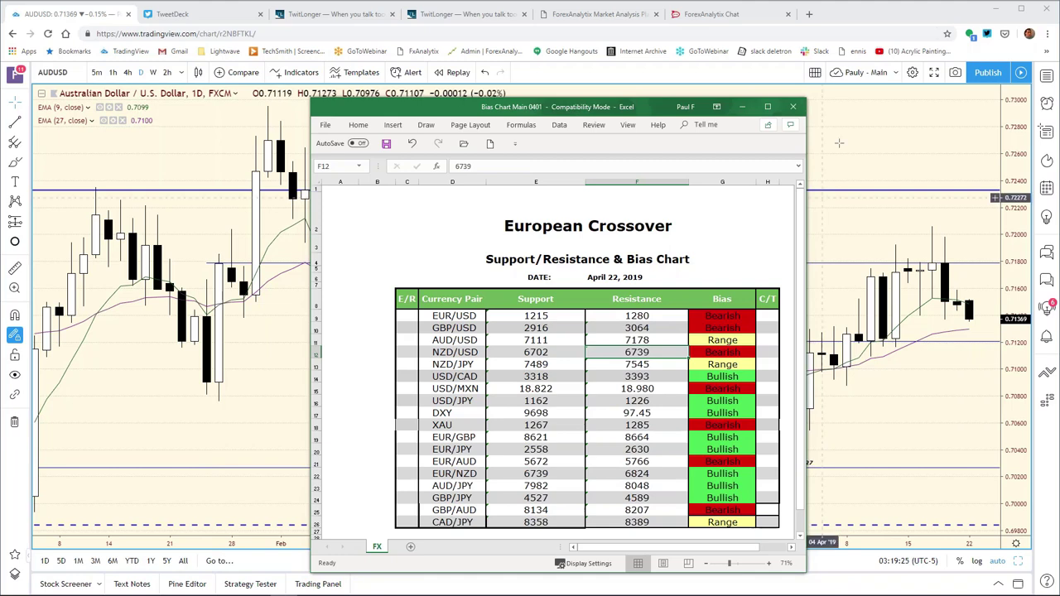
- Load the NZDUSD daily chart zoomed out to months of history, then switch to ForexAnalytix
left_click(837, 198)
type("N")
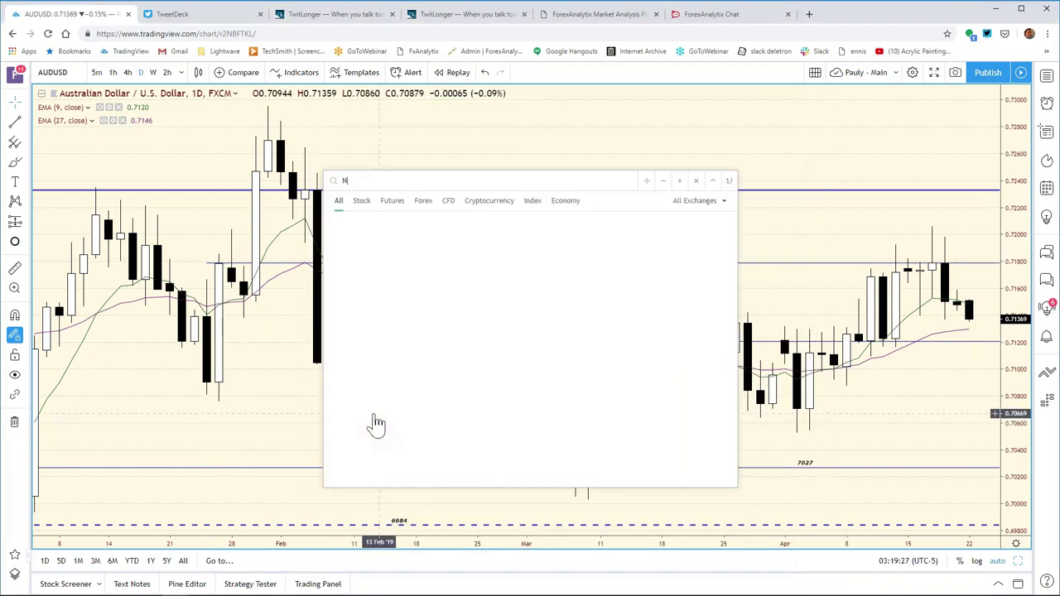
type("ZDUSD")
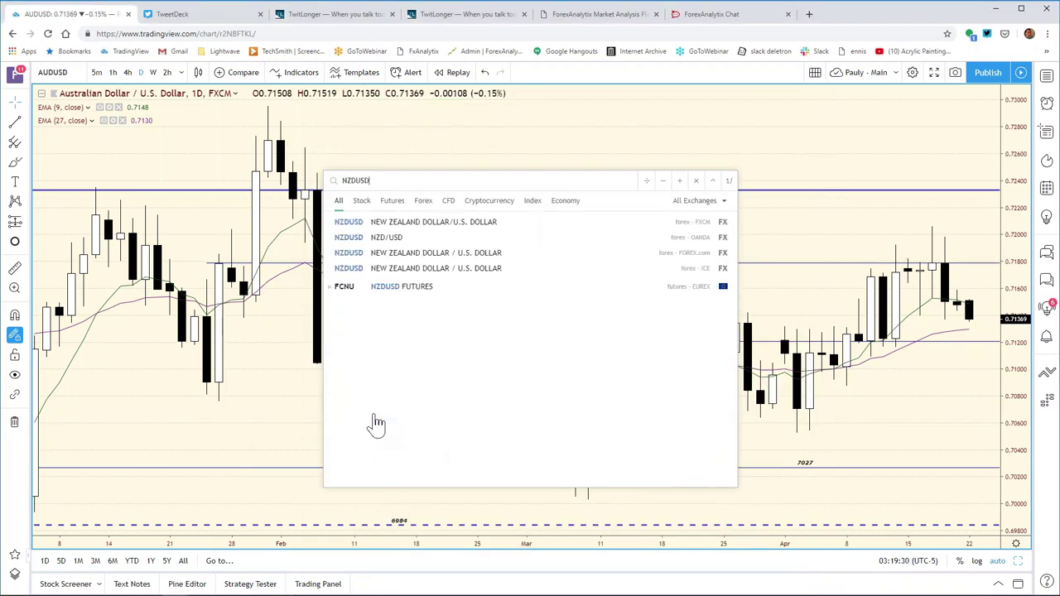
key("Return")
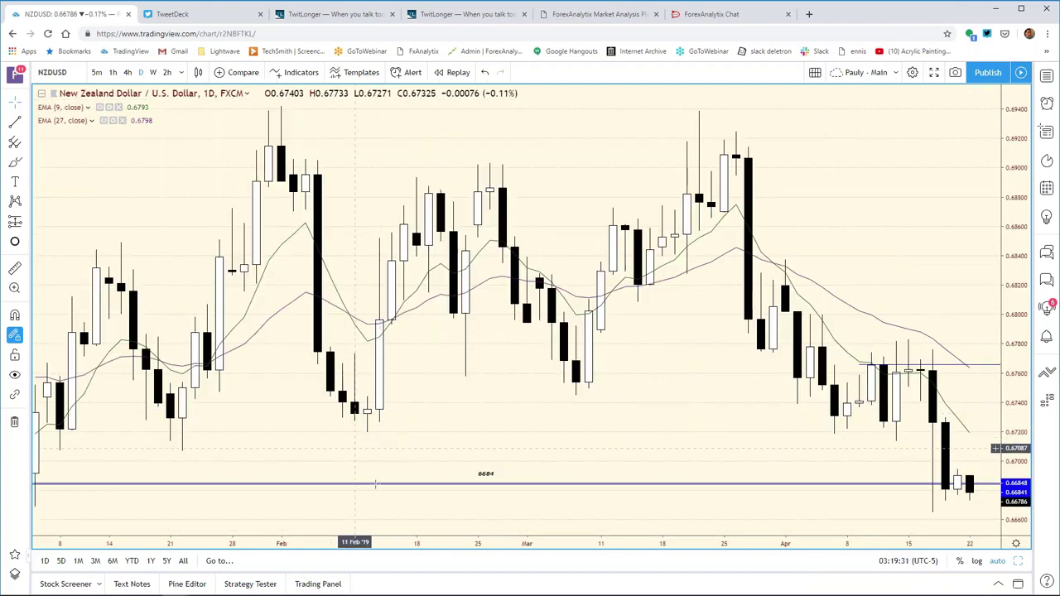
left_click_drag(407, 557, 666, 542)
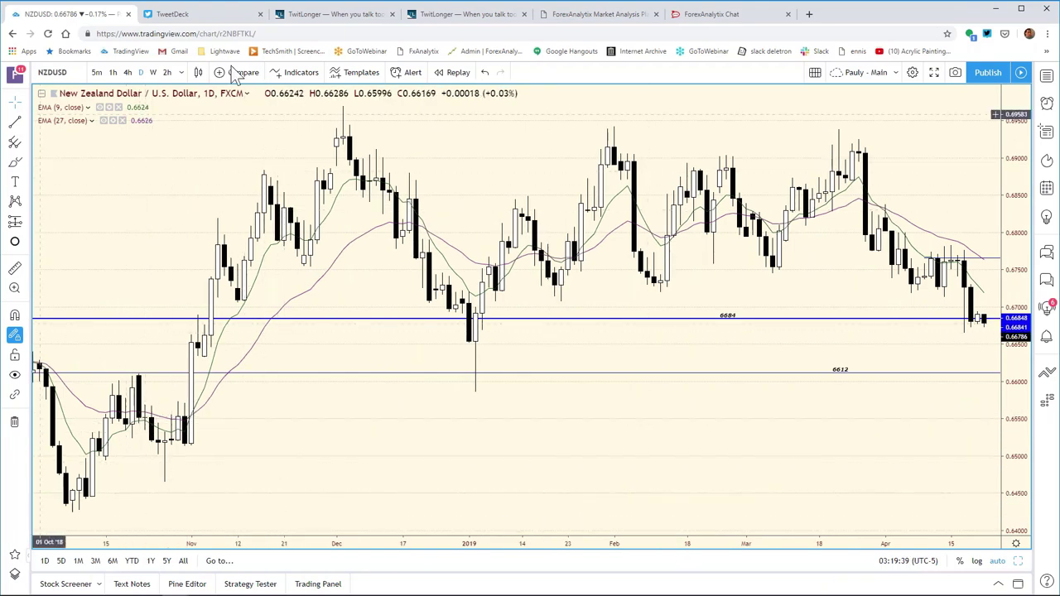
left_click(611, 15)
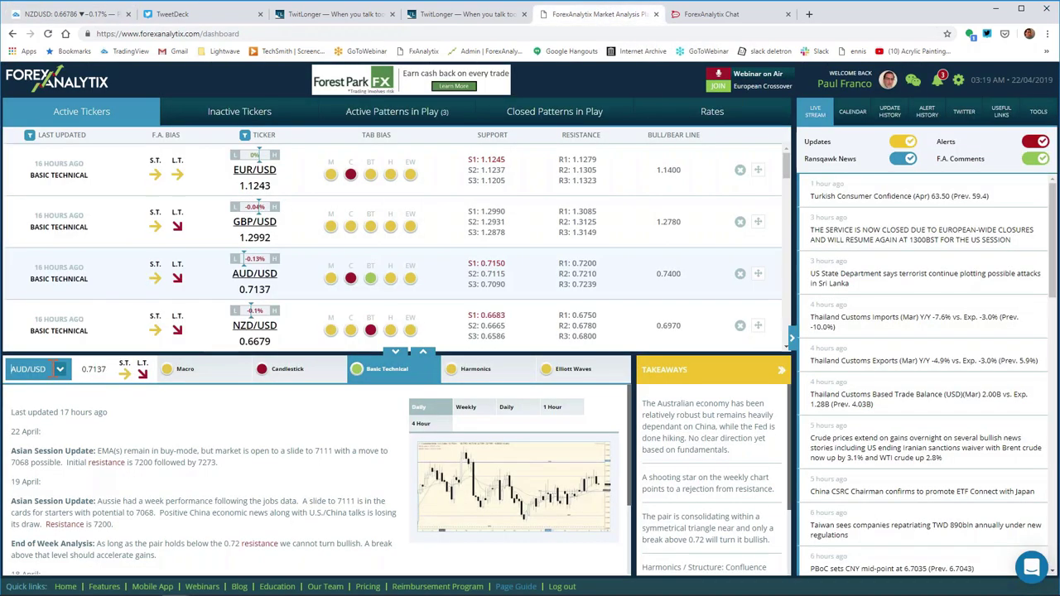
- Review ForexAnalytix's NZD/USD analysis targeting 6612, then return to the NZDUSD chart
left_click(60, 371)
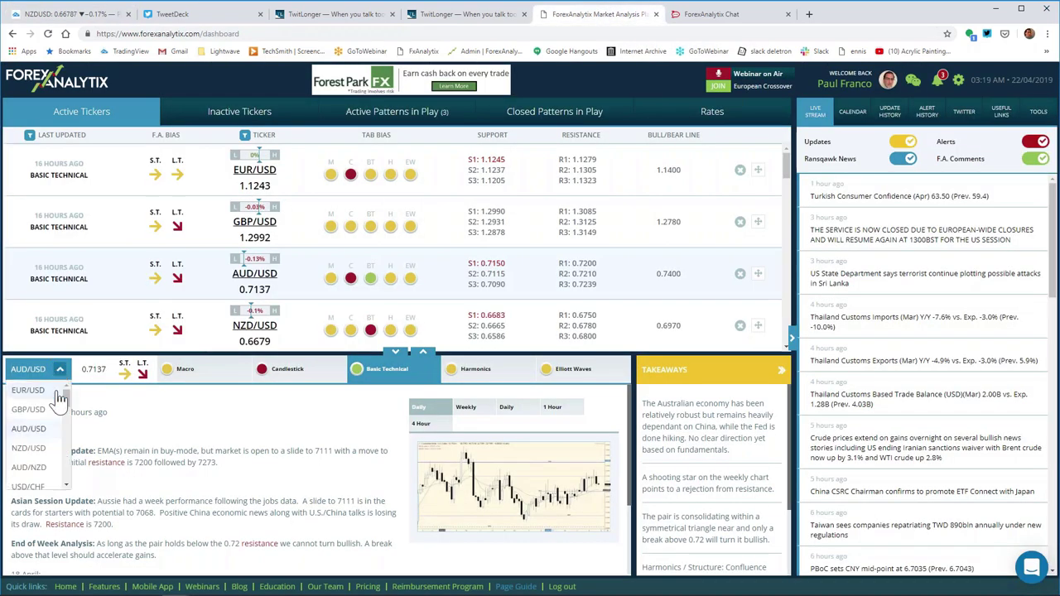
left_click(46, 458)
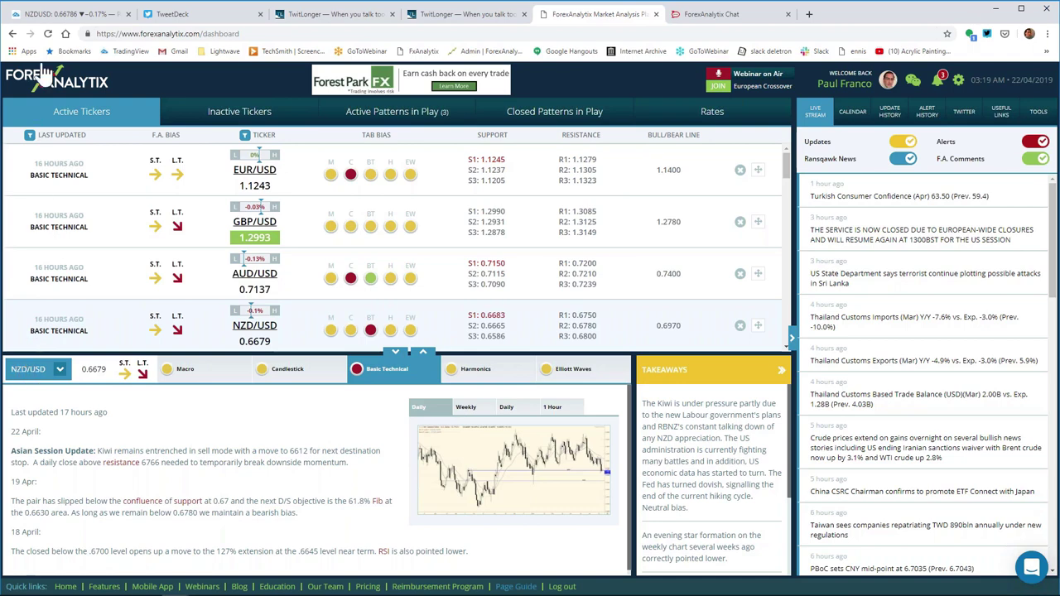
left_click(51, 15)
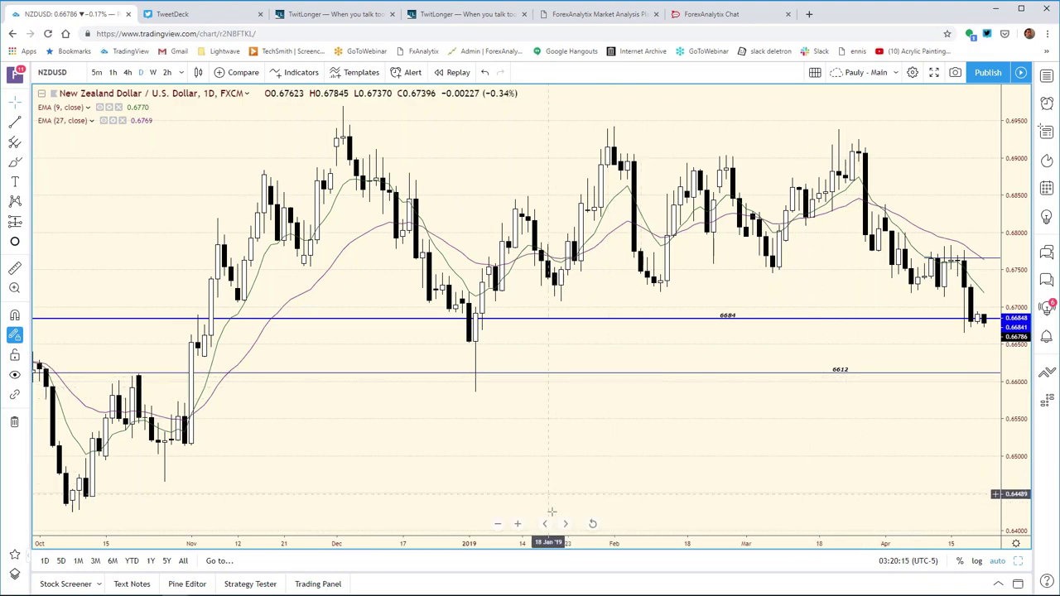
- Zoom the NZD/USD daily chart out to span June 2018 through April 2019
left_click_drag(563, 552, 741, 538)
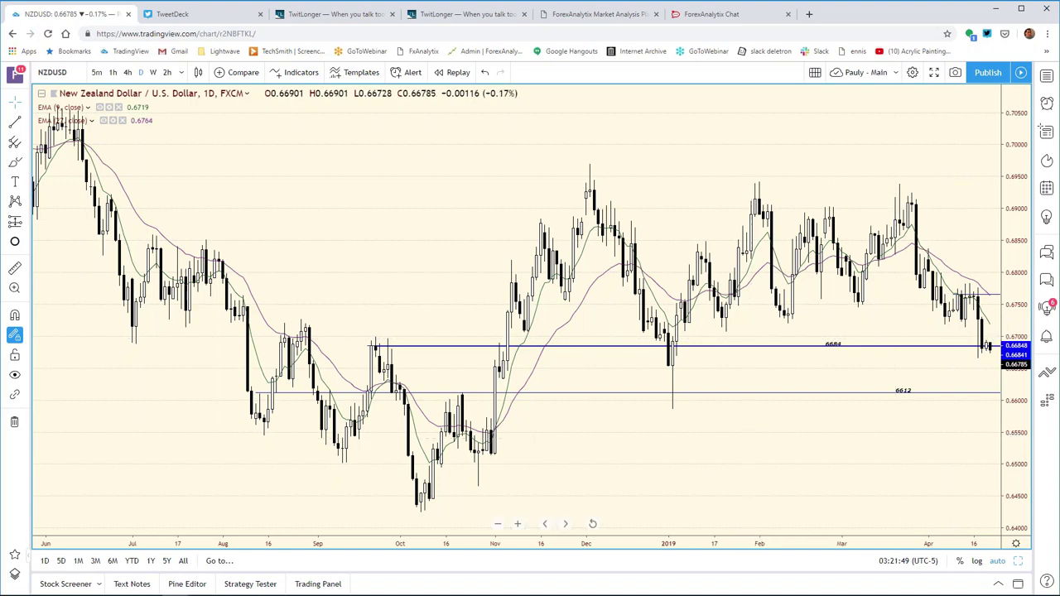
- Change the NZD/USD resistance in bias chart cell F12 to 6726
left_click(284, 585)
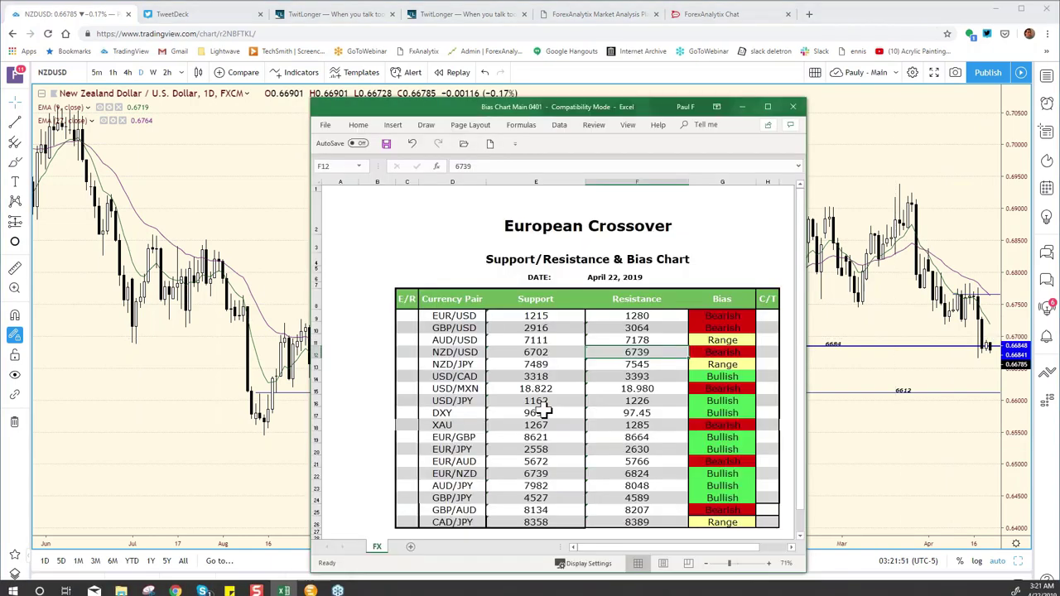
left_click(487, 167)
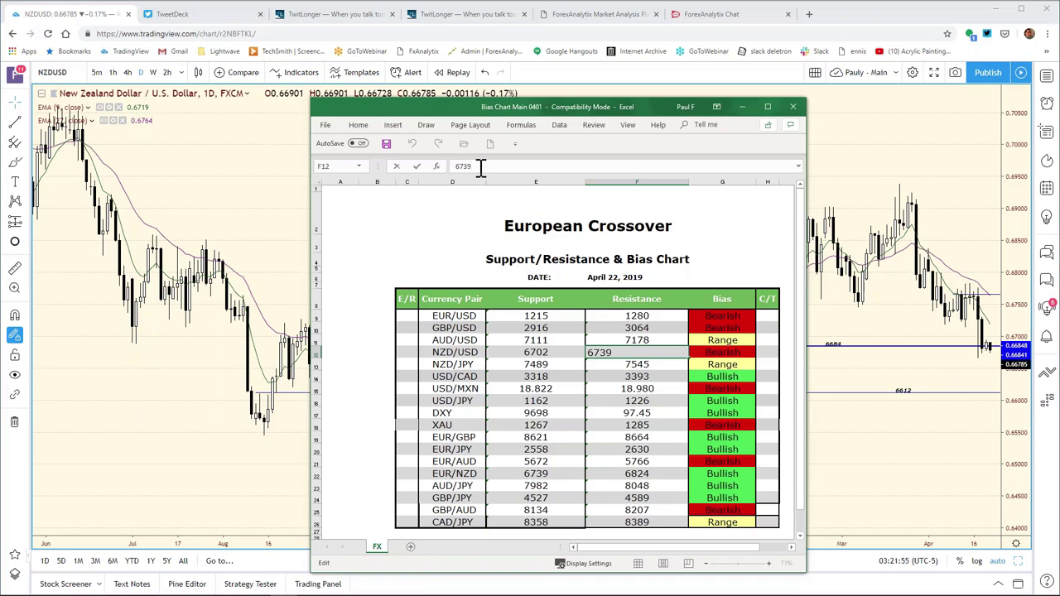
key("BackSpace")
key("BackSpace")
key("Return")
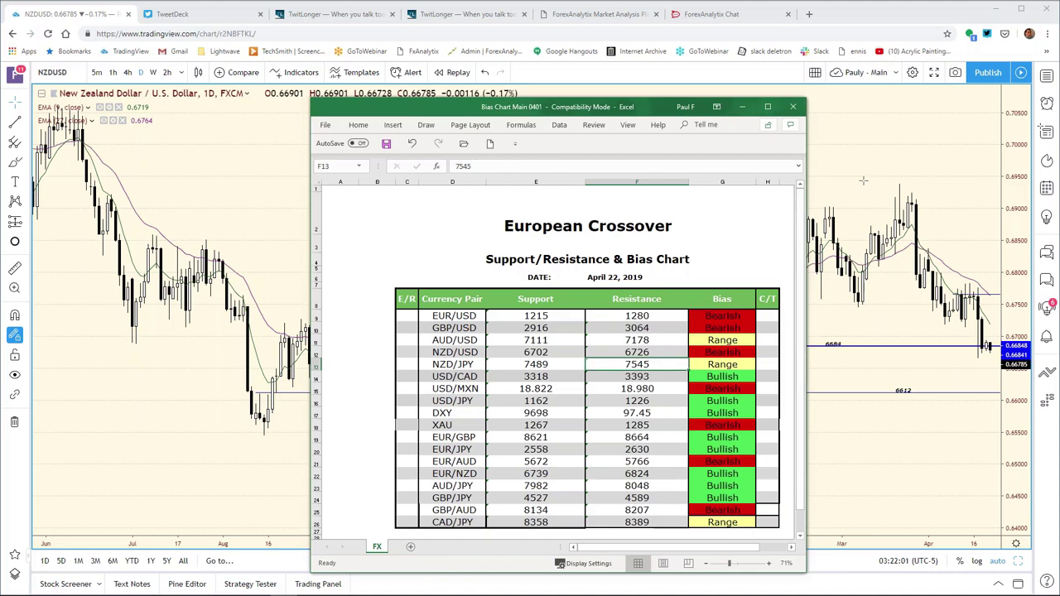
left_click(862, 184)
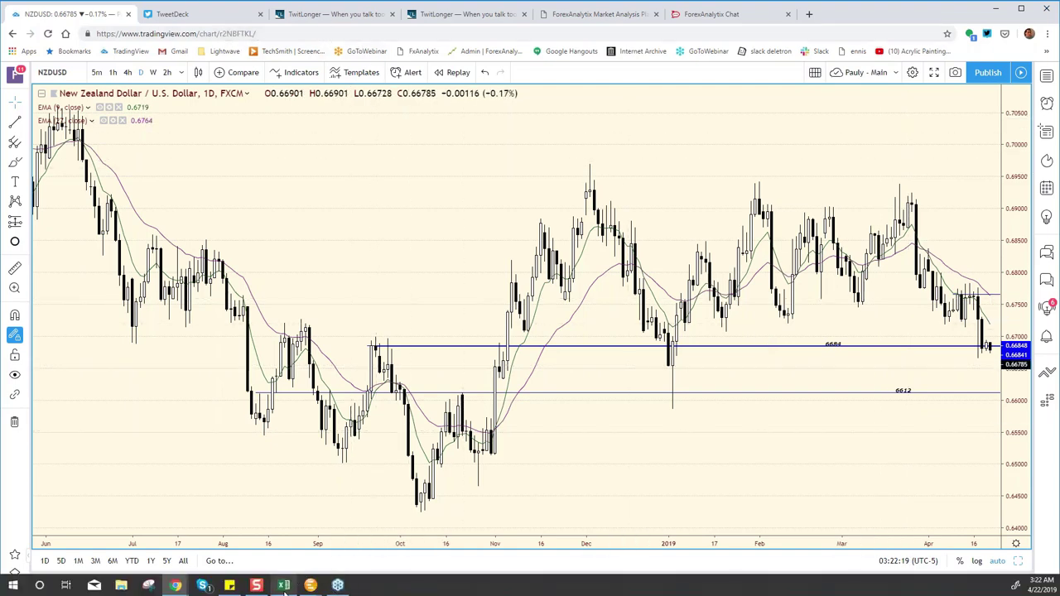
- Change the NZD/USD support in cell E12 to 6653
left_click(284, 585)
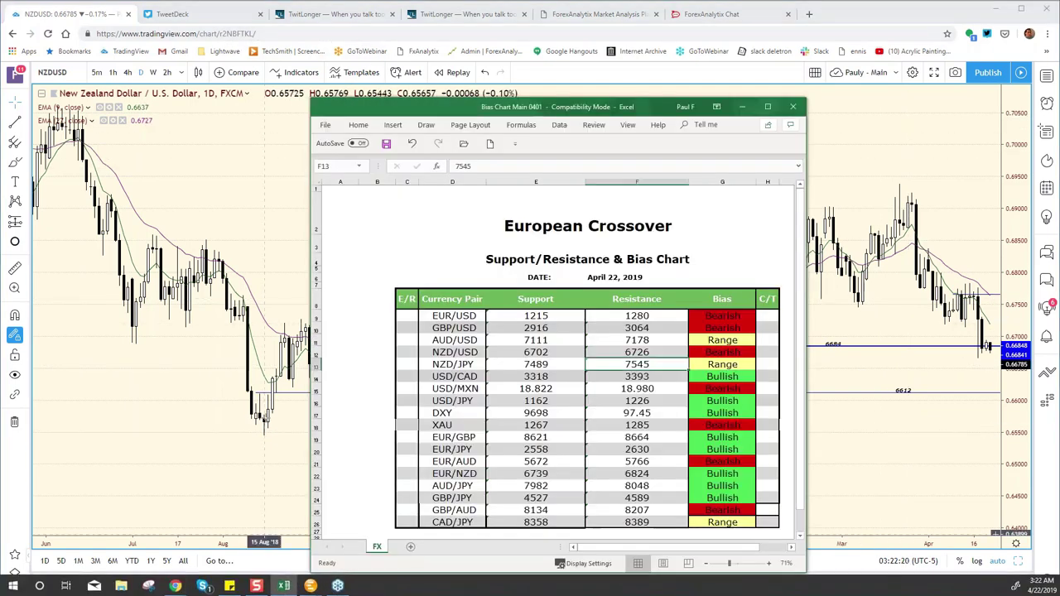
left_click(540, 354)
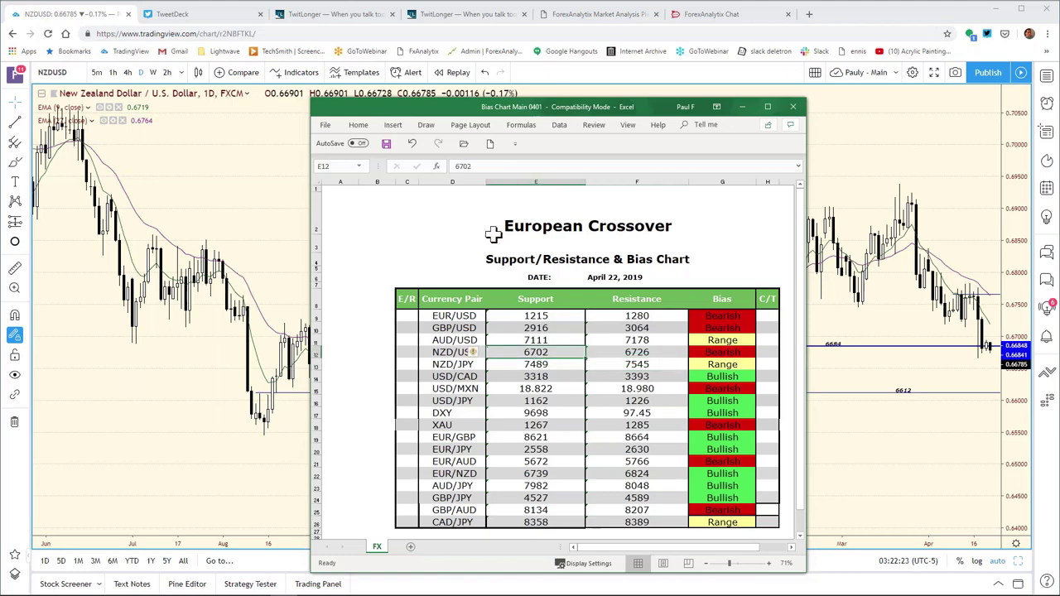
left_click(482, 167)
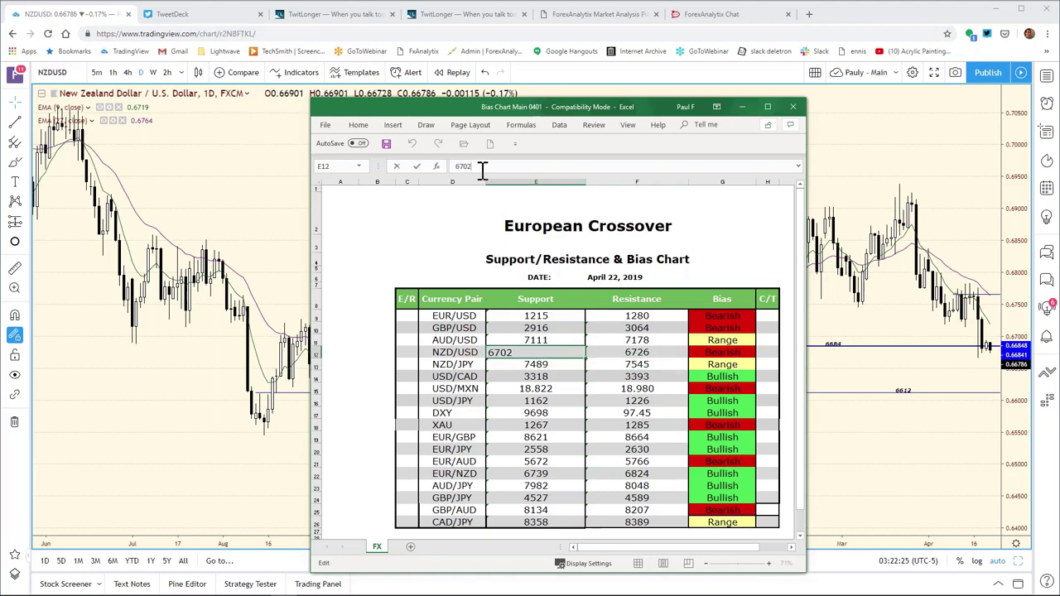
key("BackSpace")
key("BackSpace")
key("Return")
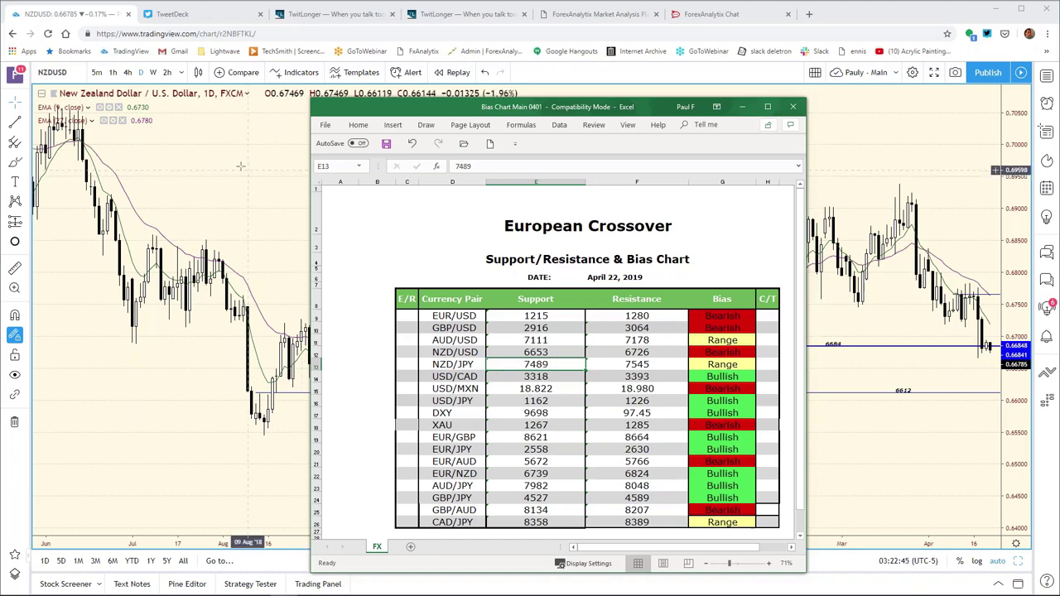
left_click(355, 79)
- Switch to the ForexAnalytix Market Analysis tab to review the NZD/USD takeaways
left_click(596, 14)
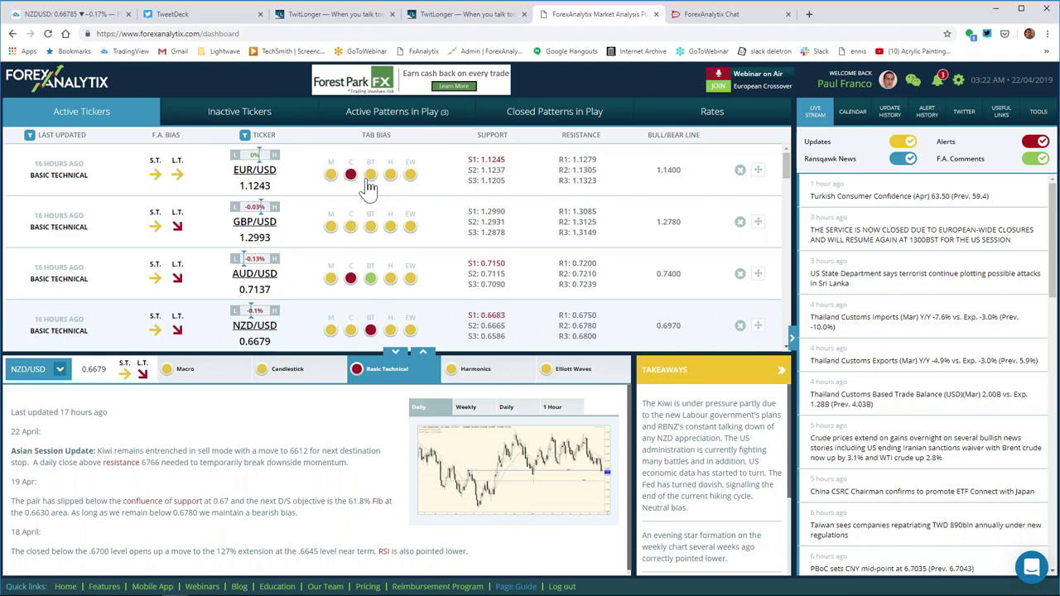
mouse_move(114, 591)
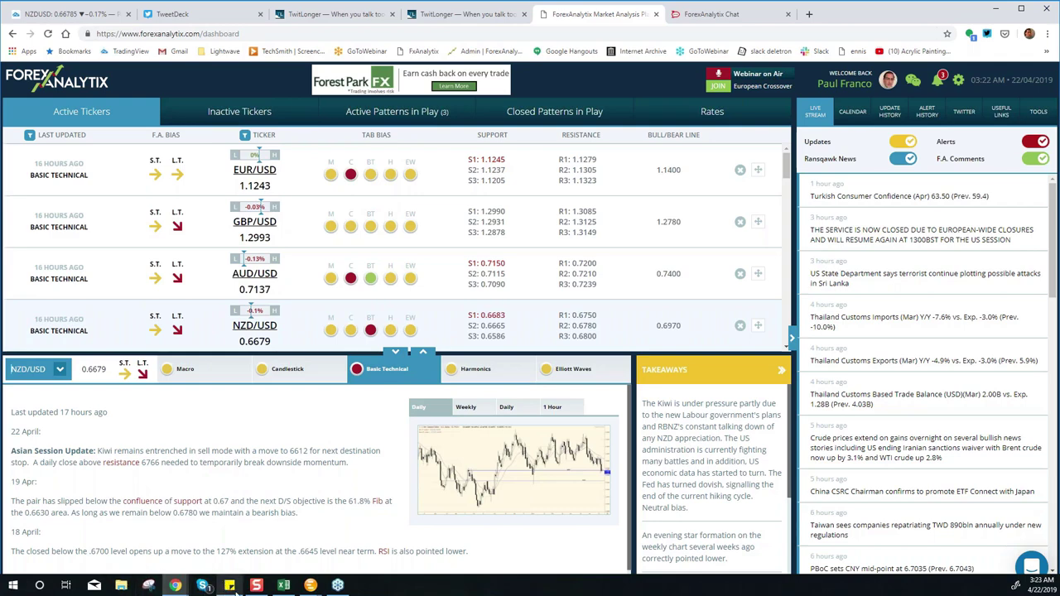
- Show TradingView's eight-chart crosses grid with DAX, NZD/JPY, Bund and gold charts
left_click(70, 14)
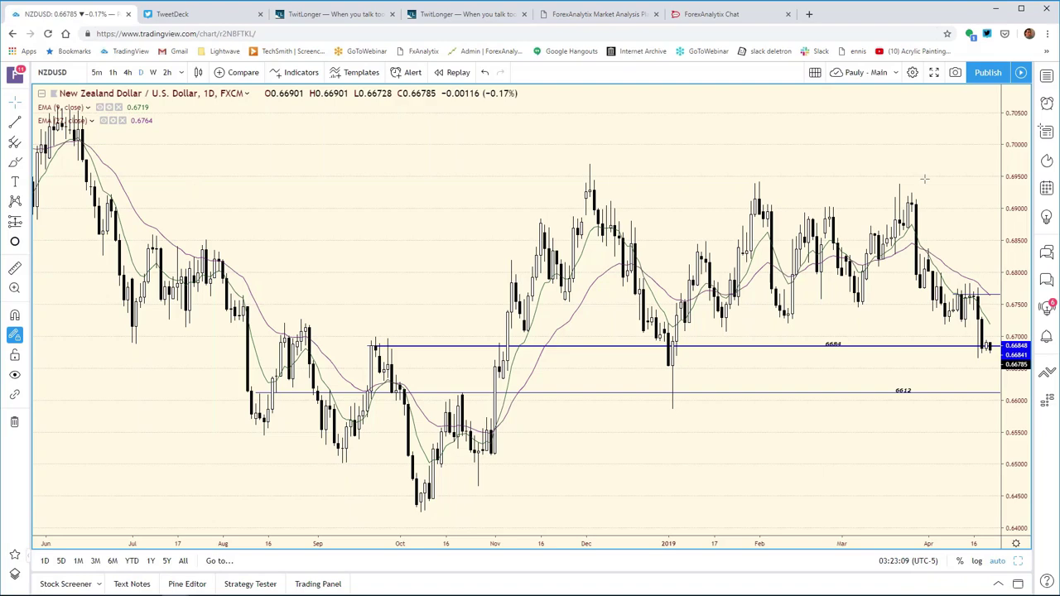
left_click(1018, 563)
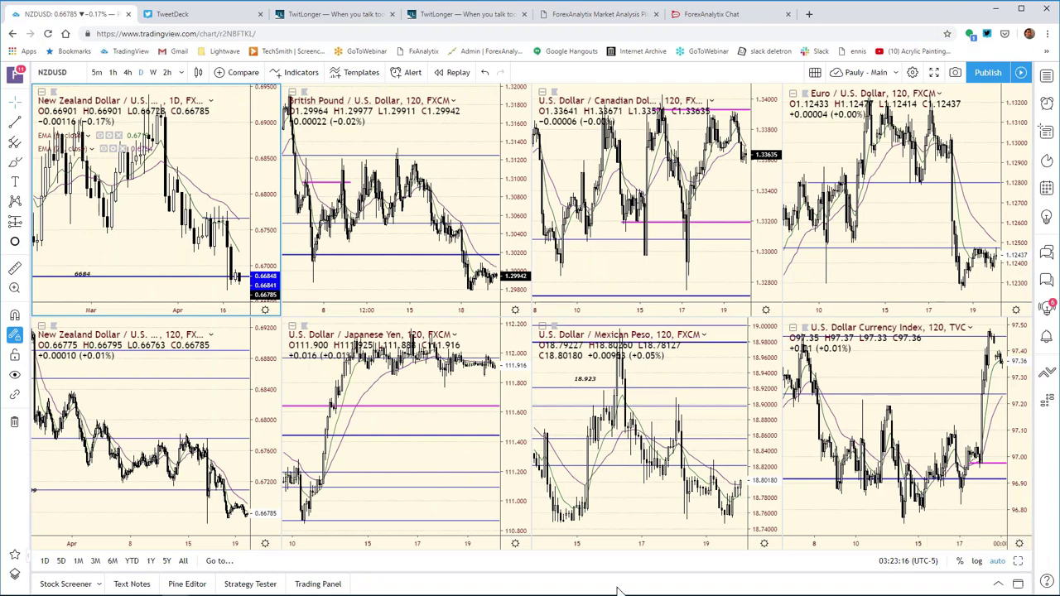
mouse_move(224, 581)
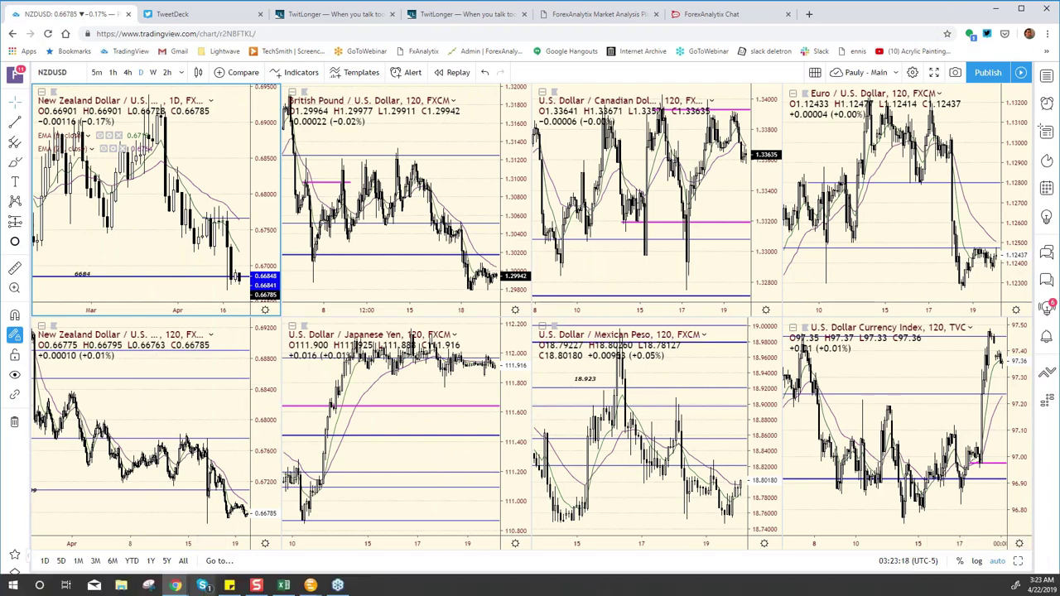
left_click(284, 586)
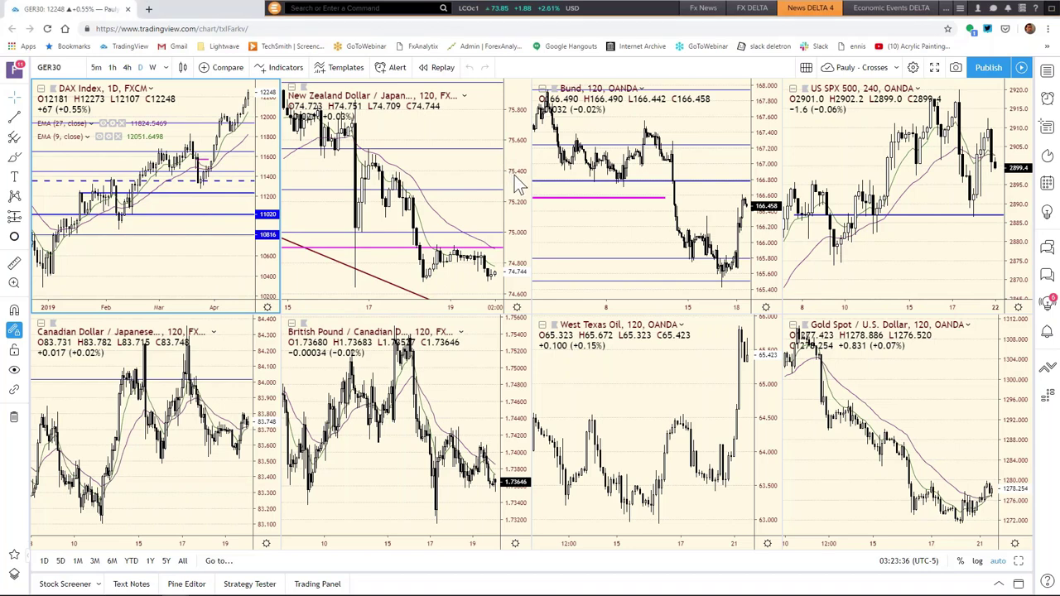
- Expand the NZD/JPY 2-hour pane to fill the layout and reset its view
left_click(517, 182)
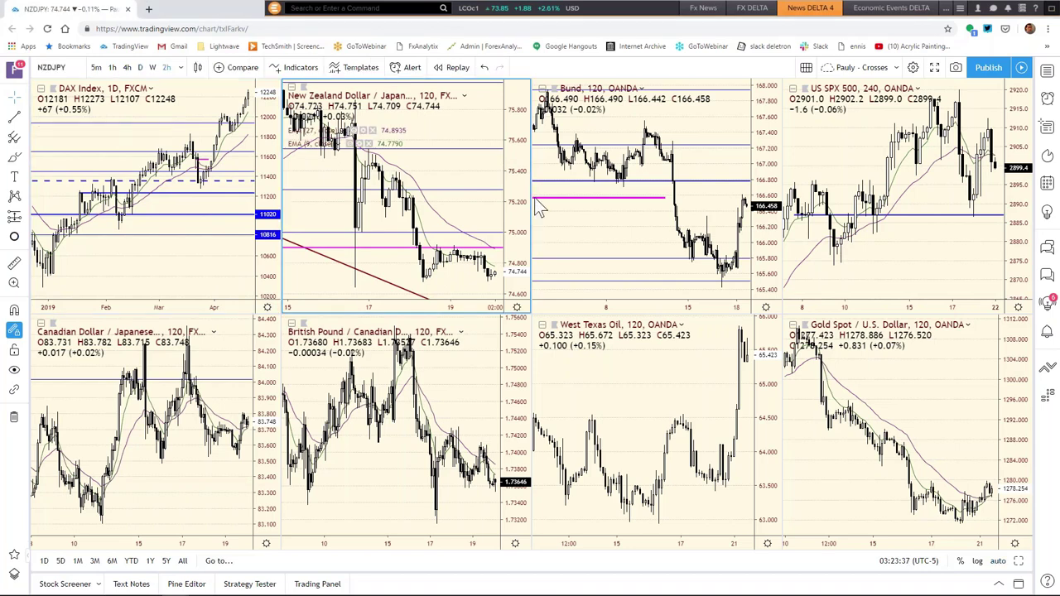
left_click(1017, 561)
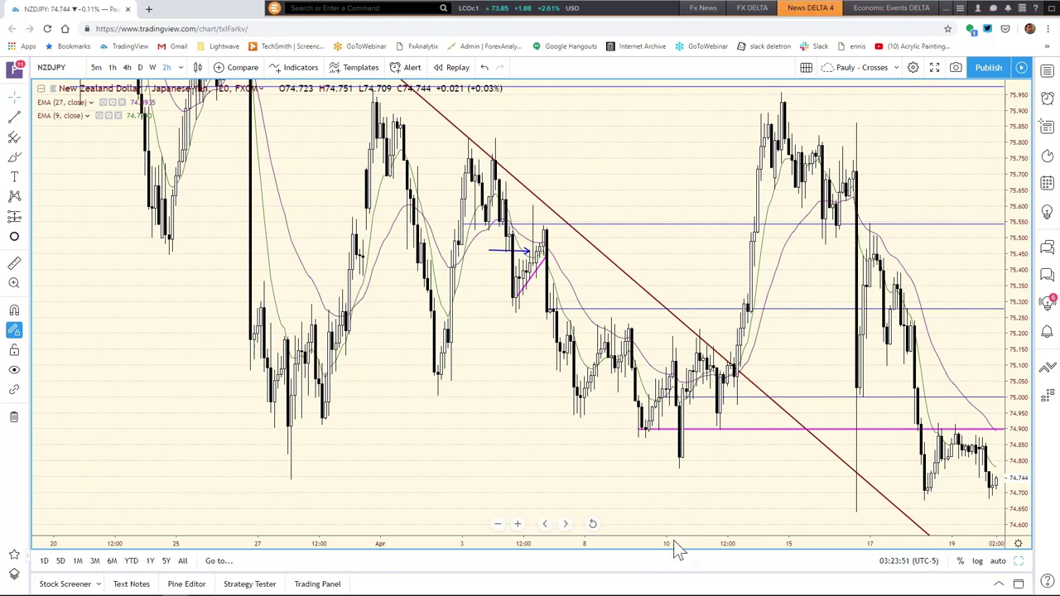
left_click_drag(673, 540, 741, 540)
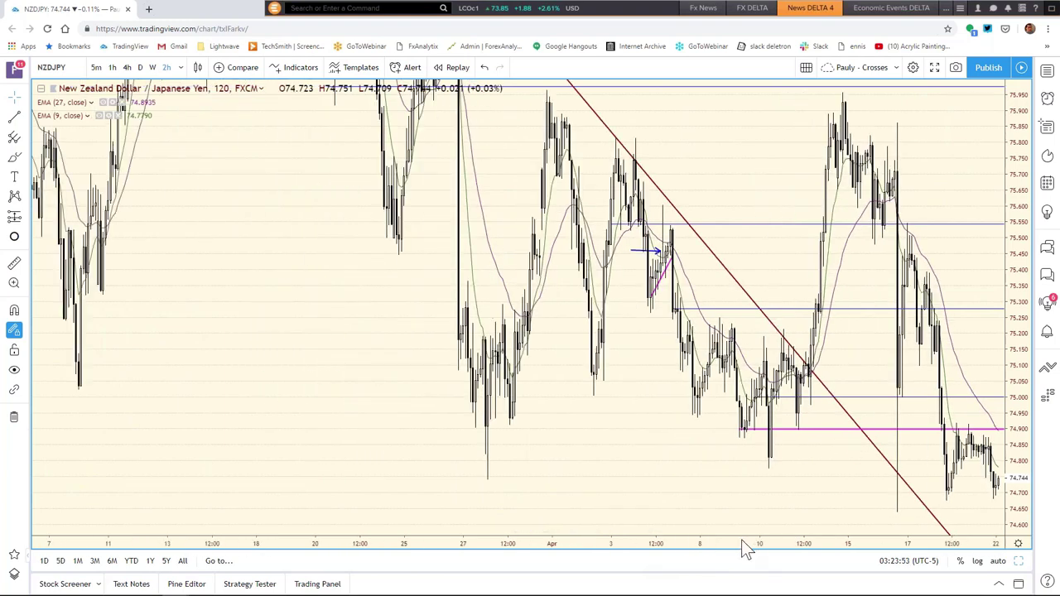
left_click(592, 524)
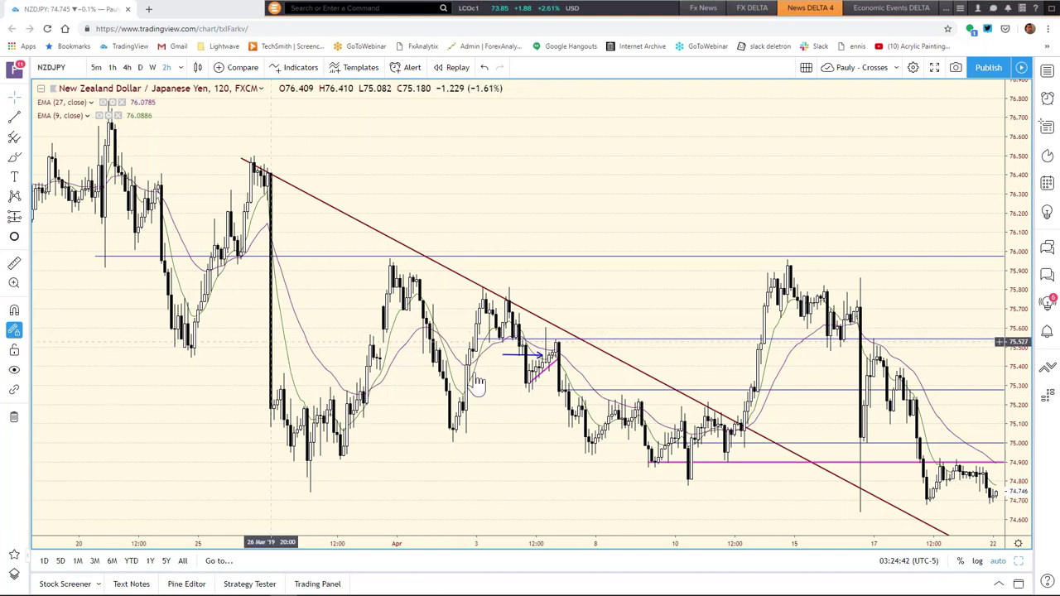
- Zoom the NZD/JPY chart out to late-2018 history, then back to February–April
mouse_move(412, 590)
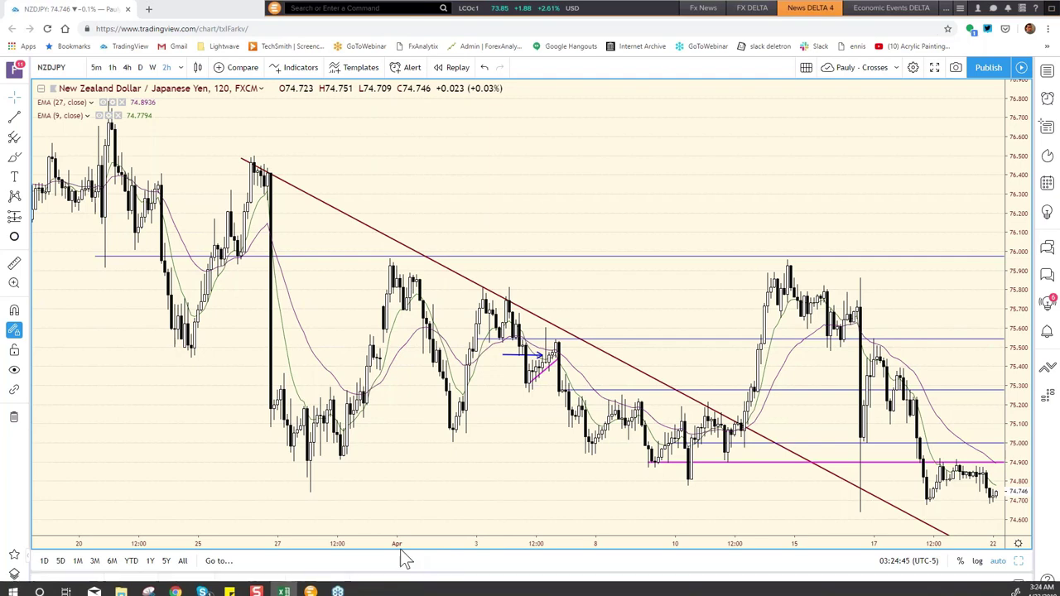
scroll(632, 534, "down", 3)
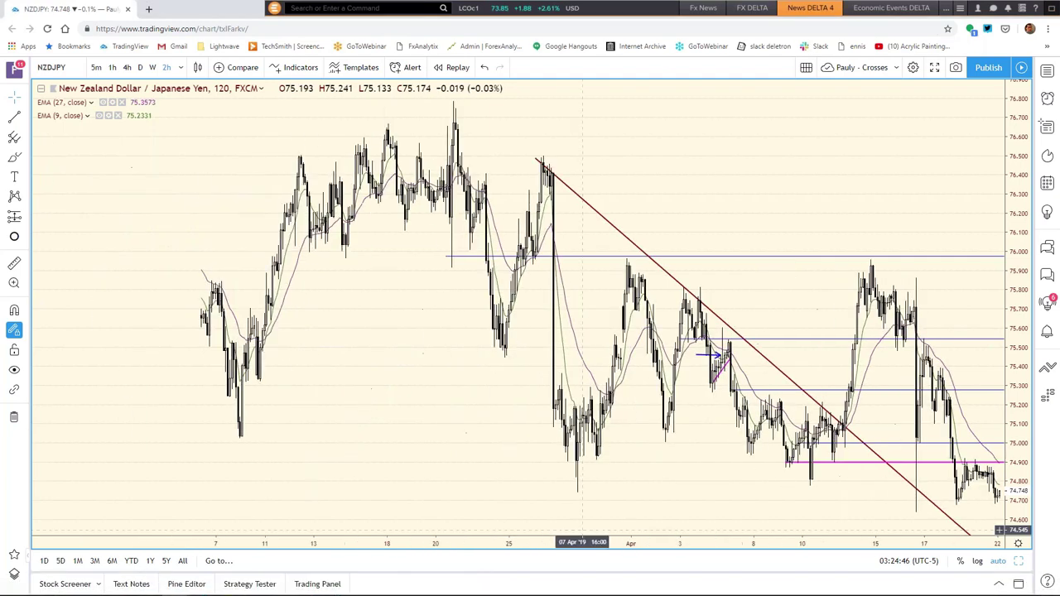
scroll(739, 551, "down", 5)
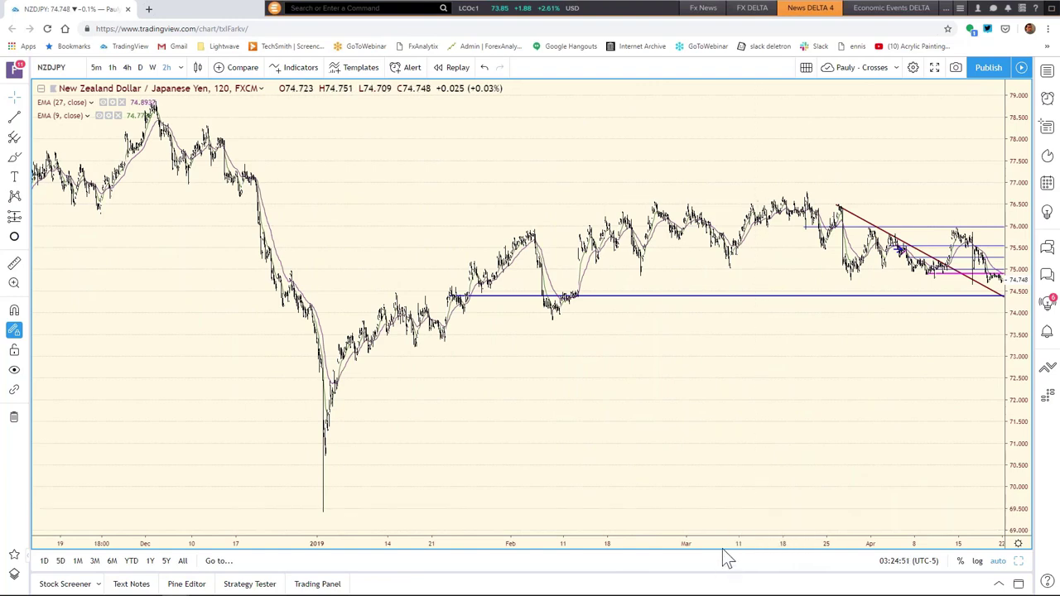
scroll(720, 544, "up", 3)
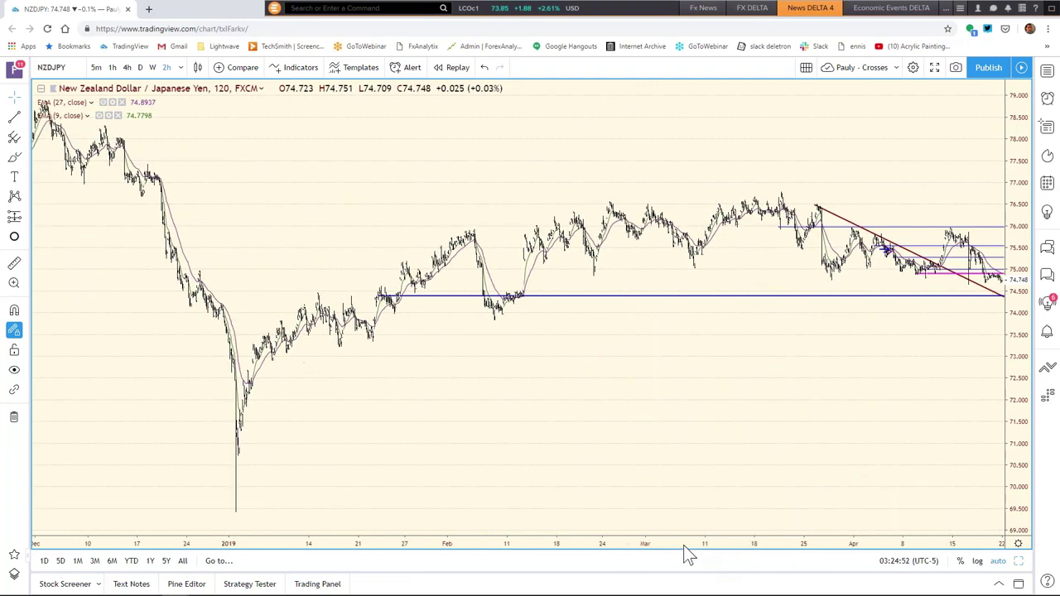
scroll(667, 550, "up", 3)
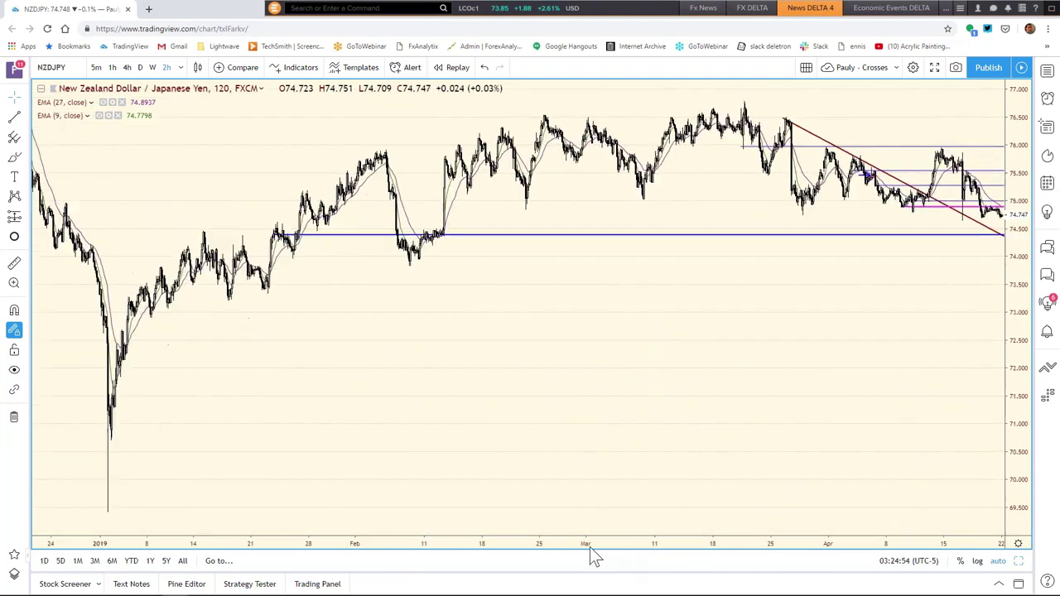
scroll(506, 547, "up", 3)
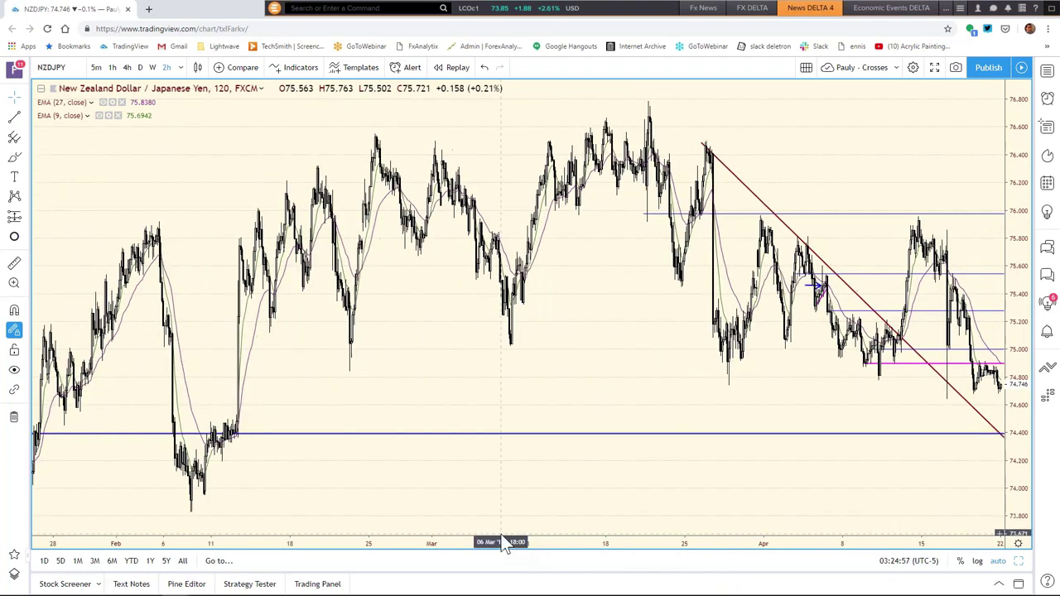
scroll(505, 532, "down", 2)
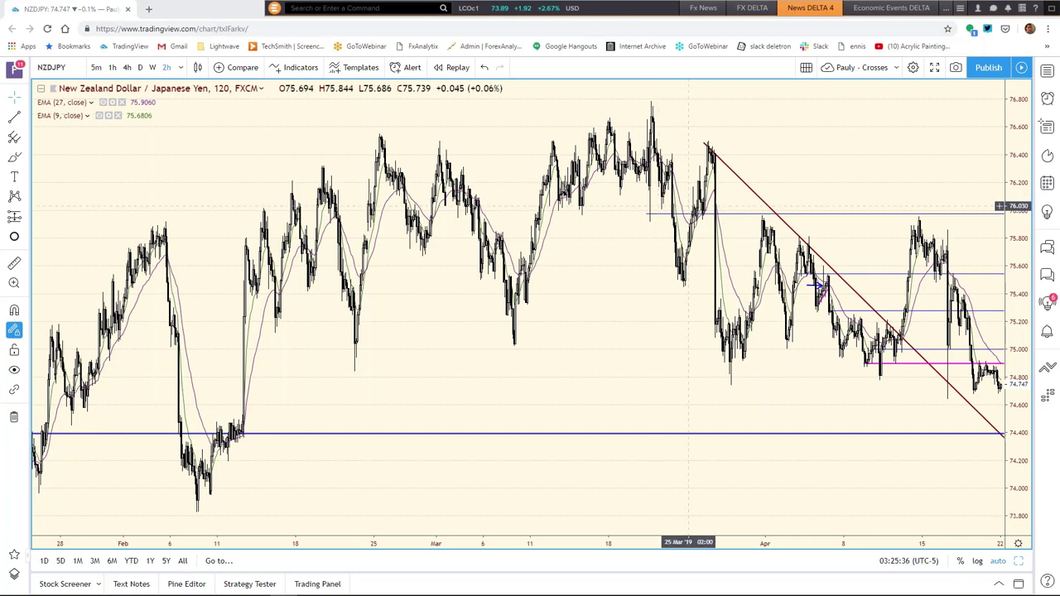
- Restore the eight-chart layout, review the NZD/JPY bias row, and bring TradingView forward
left_click(1020, 563)
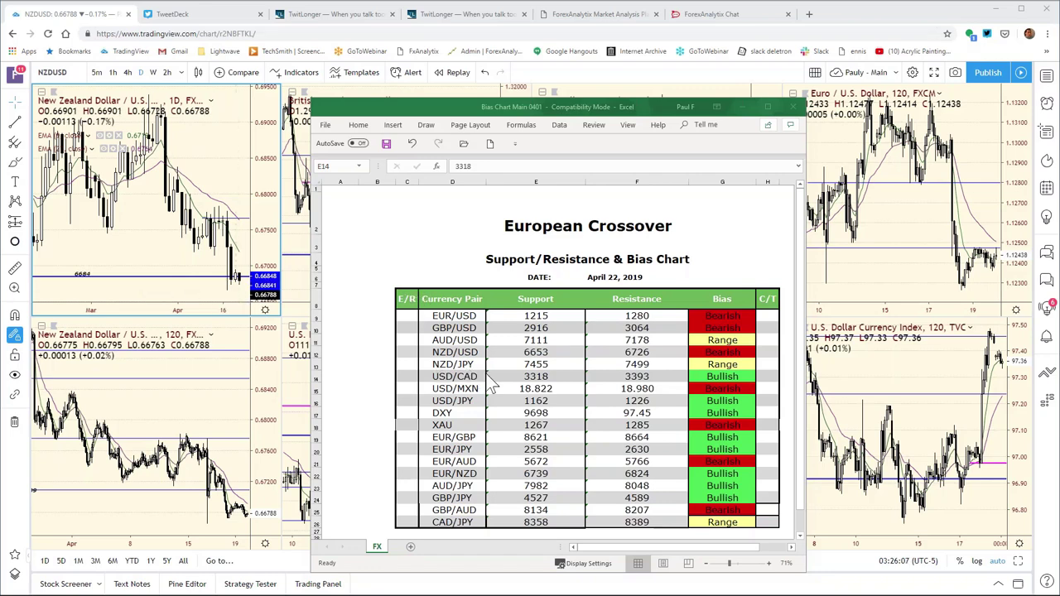
left_click(245, 150)
- Load USDCAD into the top-left chart, then switch to the ForexAnalytix analysis page
type("USDCAD")
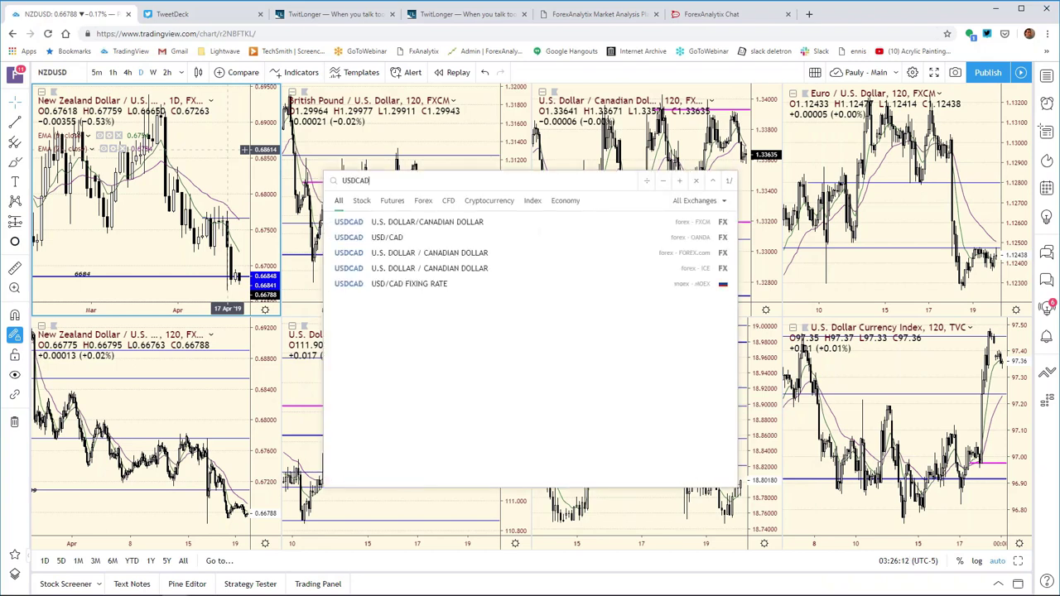
key("Return")
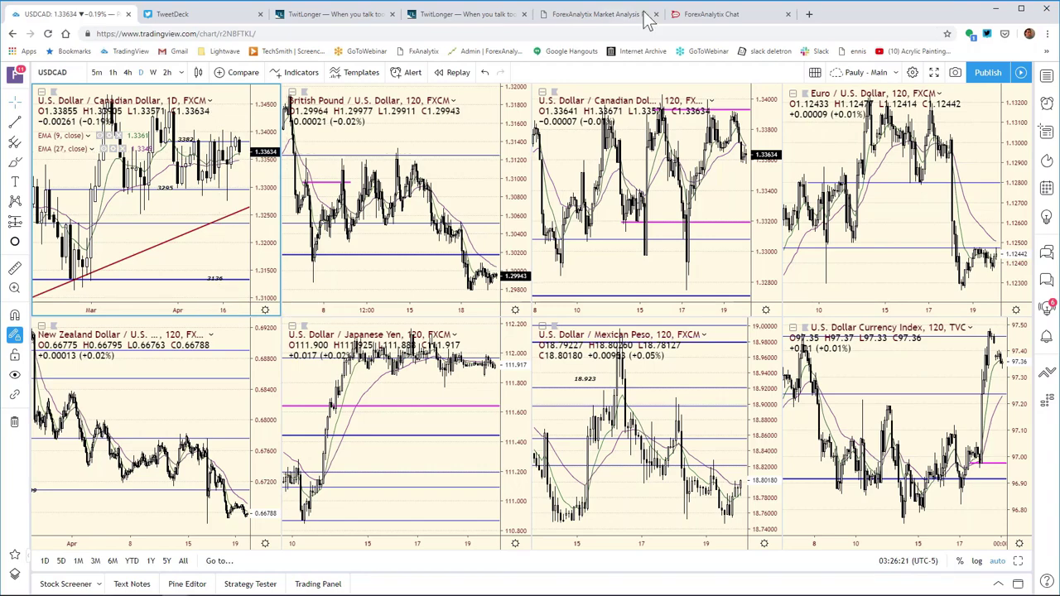
left_click(613, 23)
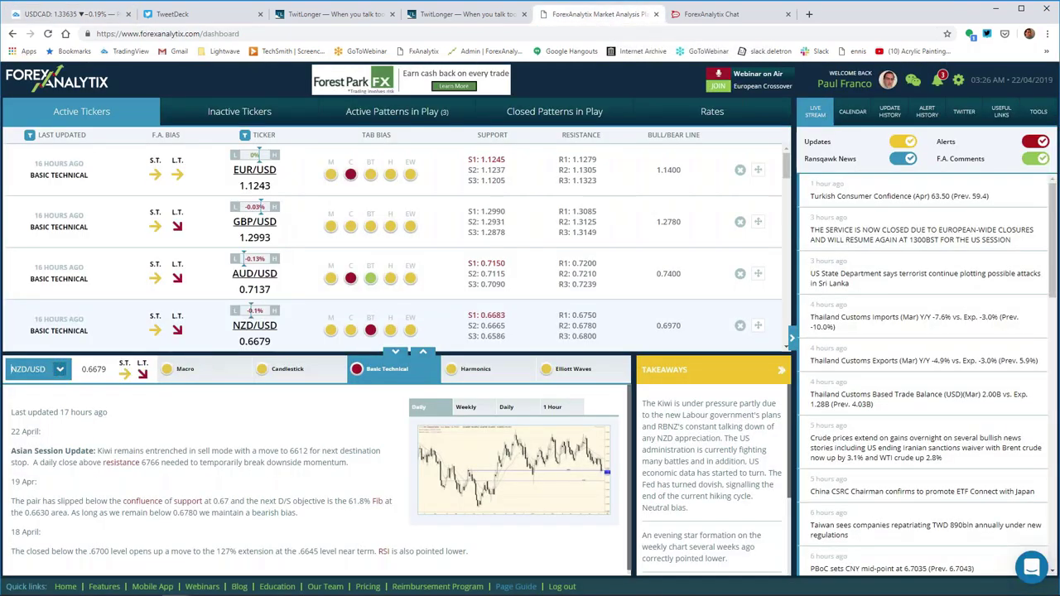
- Pick USD/CAD in ForexAnalytix's pair list to read its analysis, then return to TradingView
left_click(60, 371)
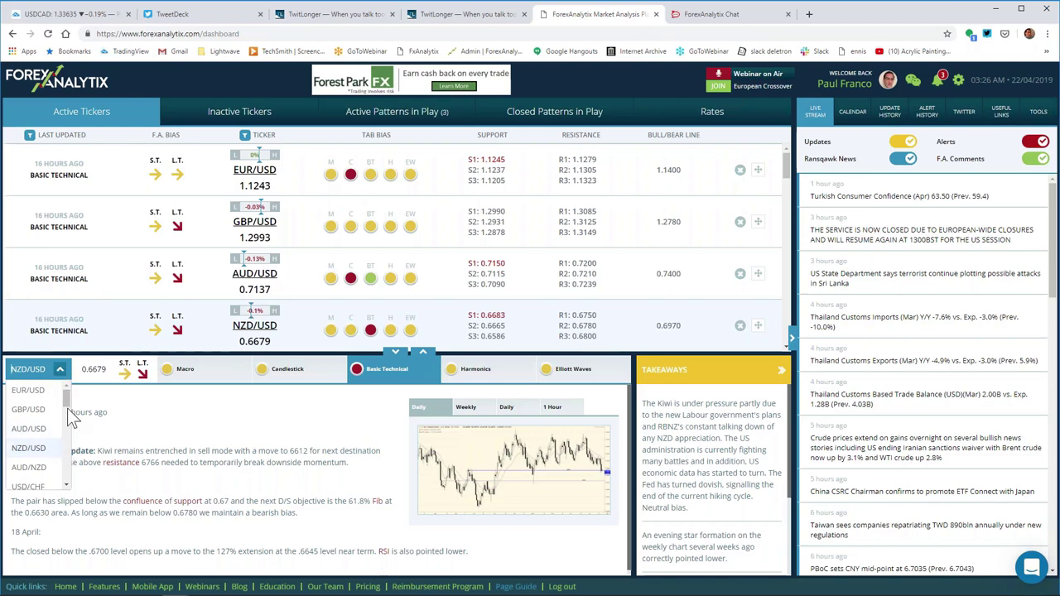
scroll(49, 435, "down", 2)
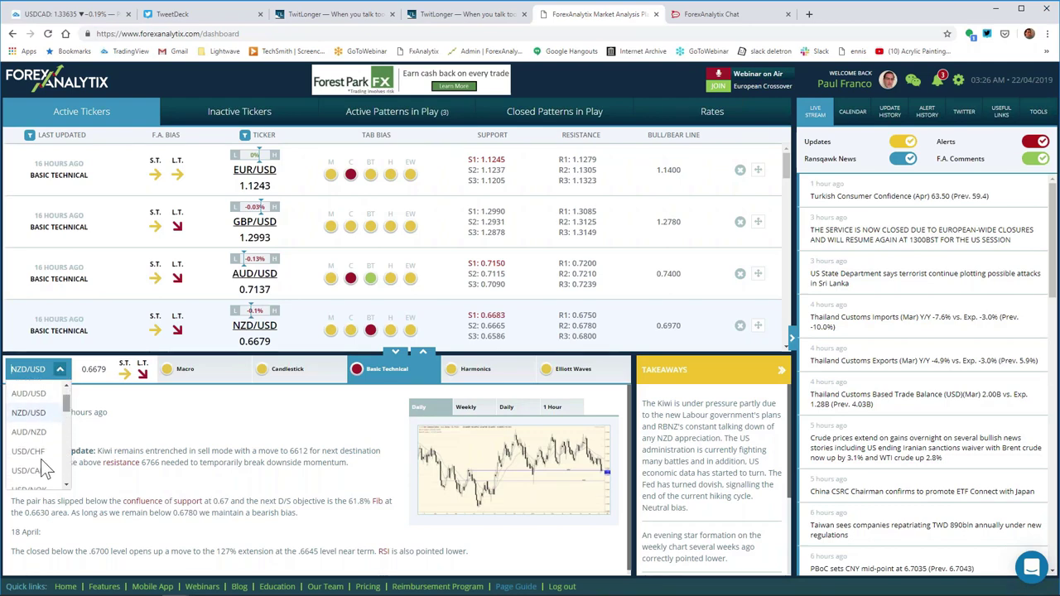
left_click(42, 469)
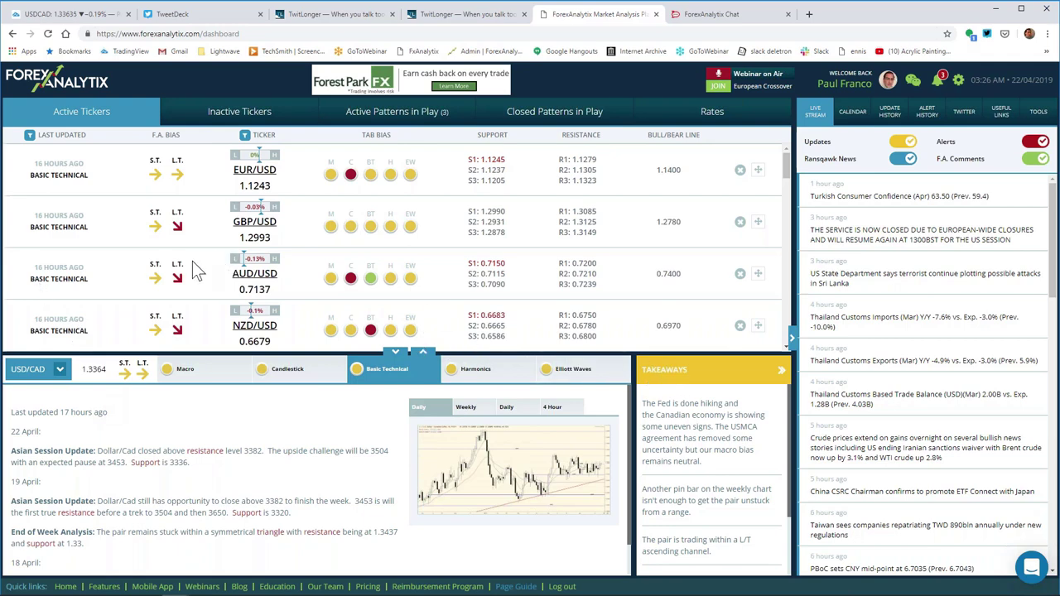
left_click(80, 17)
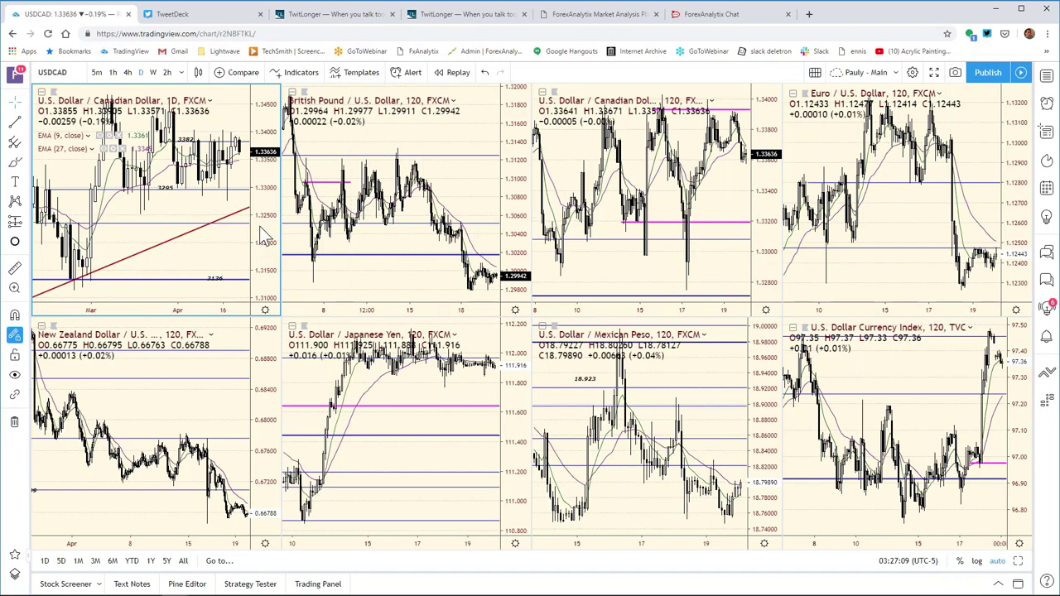
- Maximize and reset the USD/CAD daily chart, zooming in on late January to April
left_click(1018, 560)
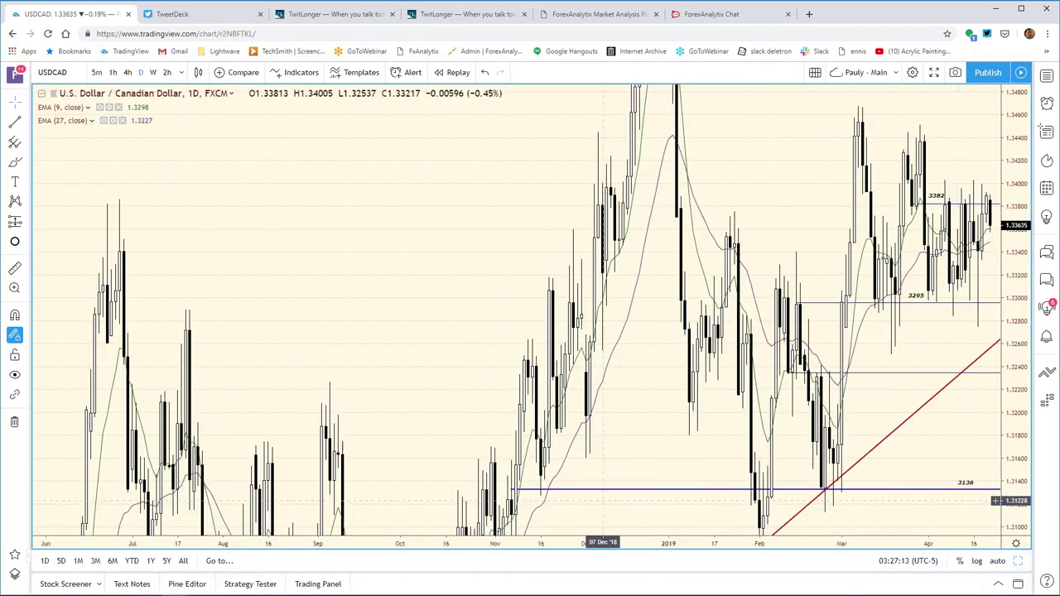
left_click(592, 525)
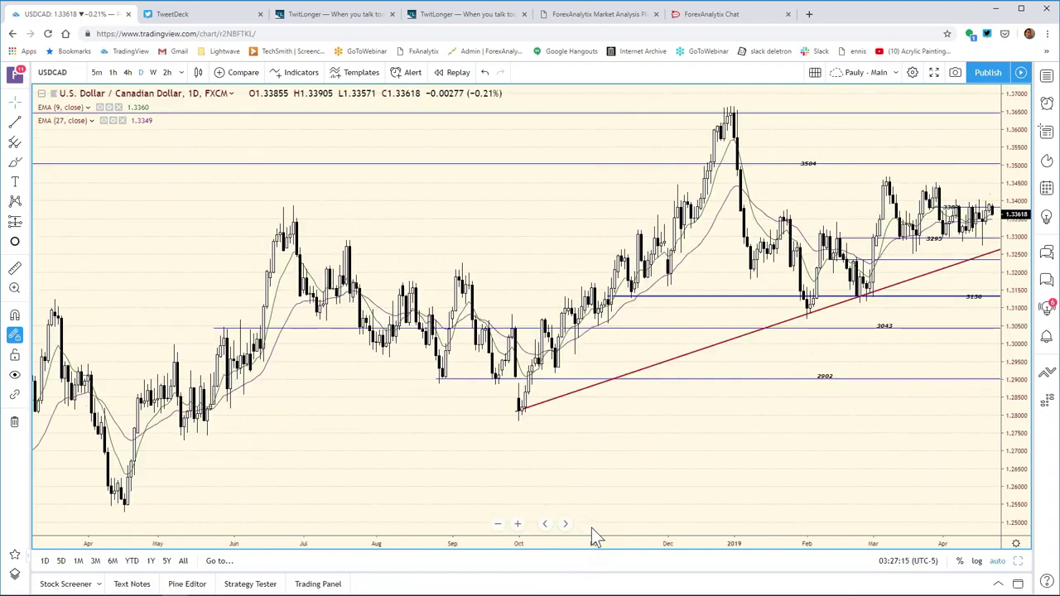
scroll(671, 544, "up", 5)
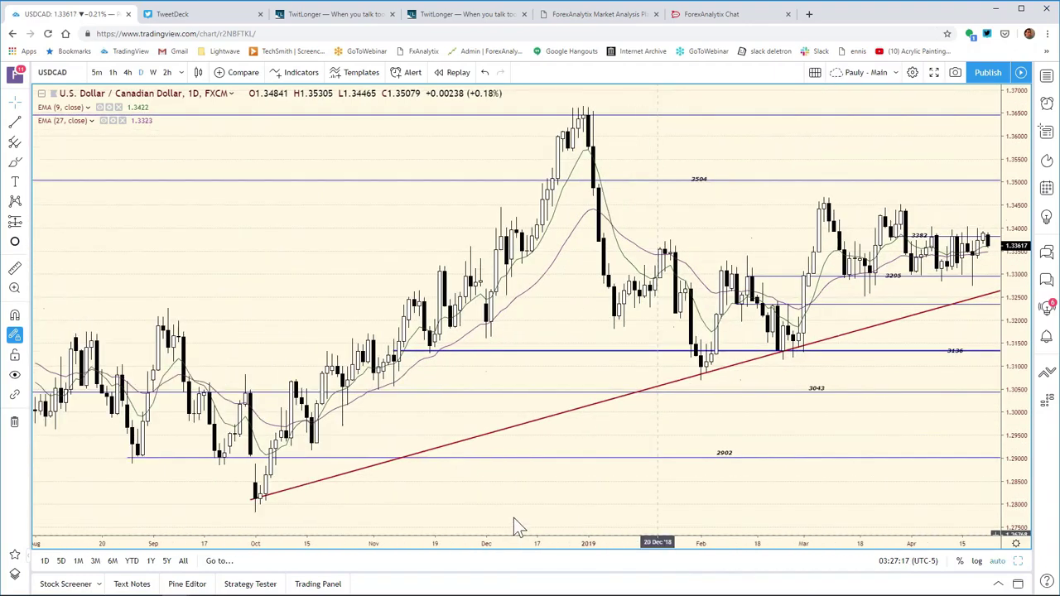
scroll(669, 545, "up", 4)
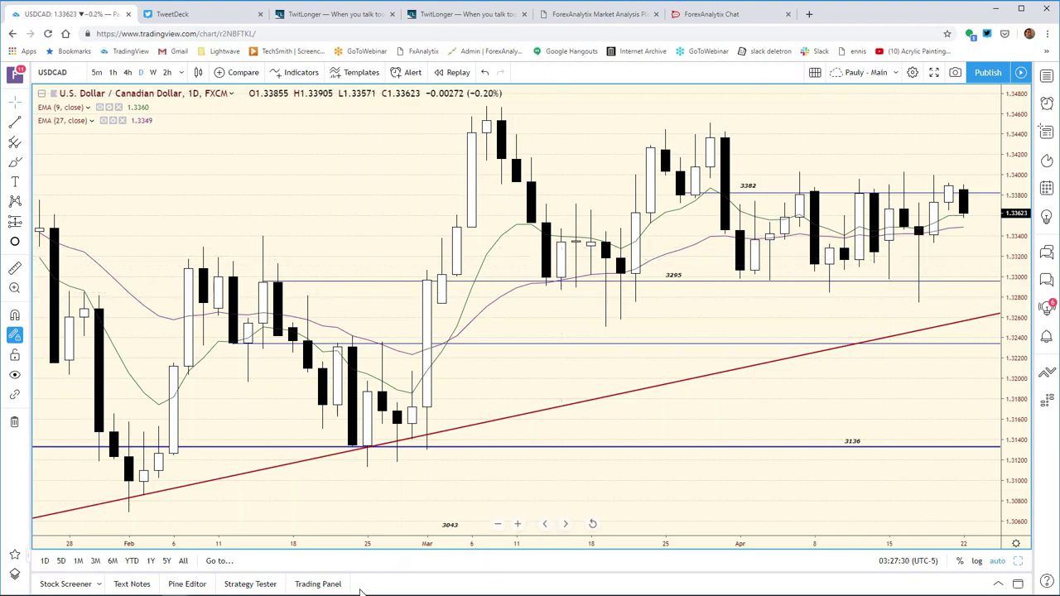
mouse_move(361, 595)
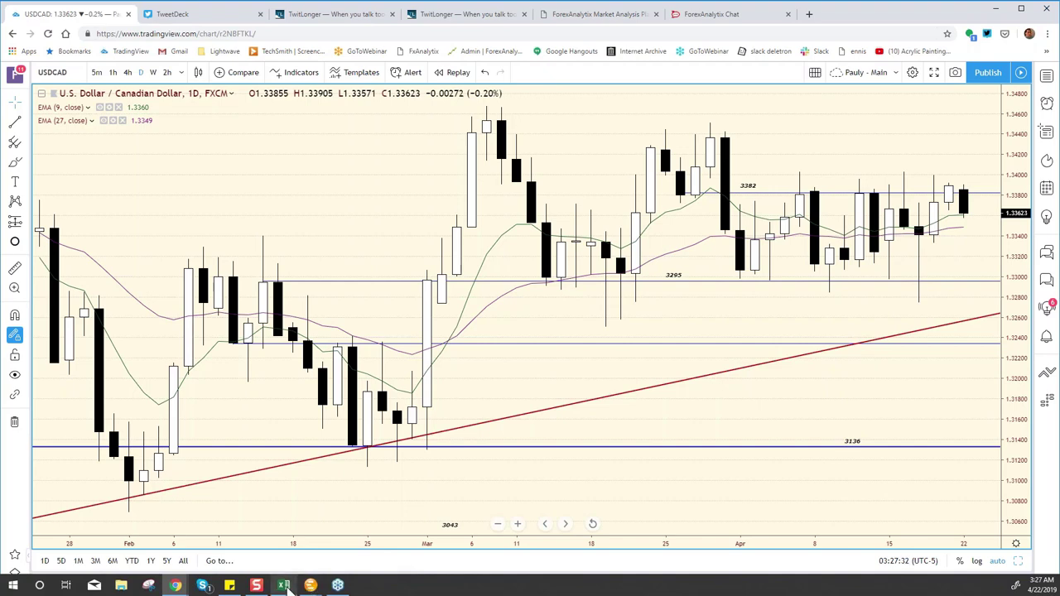
- Change the USD/CAD support in cell E14 from 3318 to 3336
left_click(284, 586)
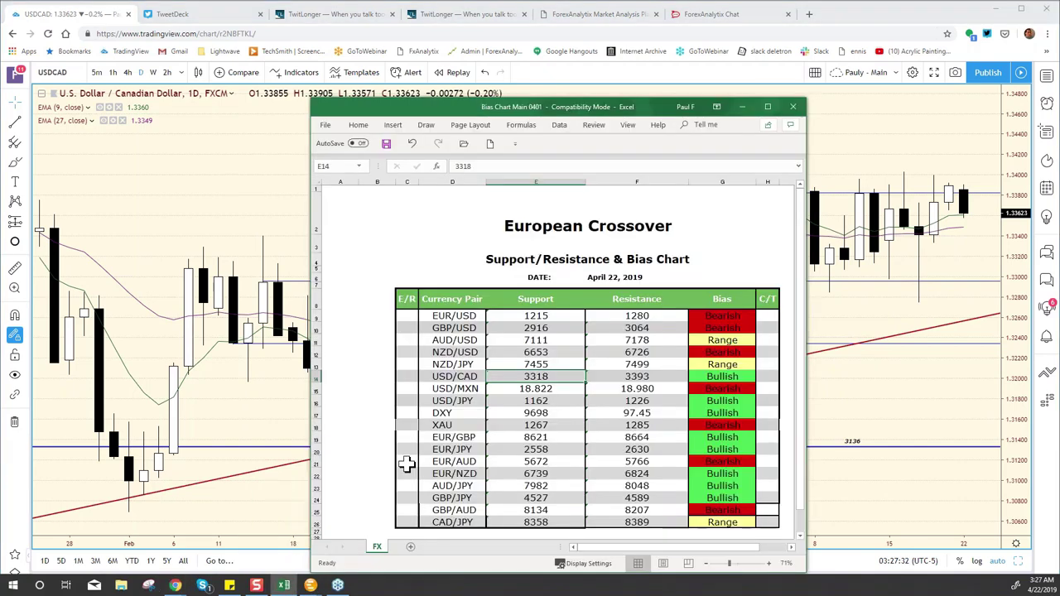
left_click(538, 374)
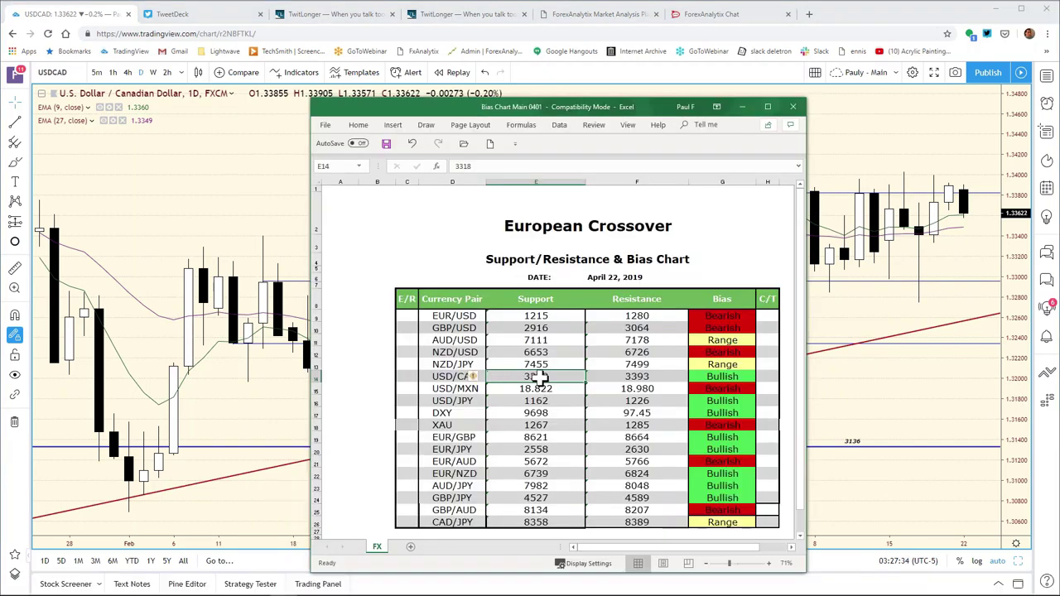
left_click(486, 166)
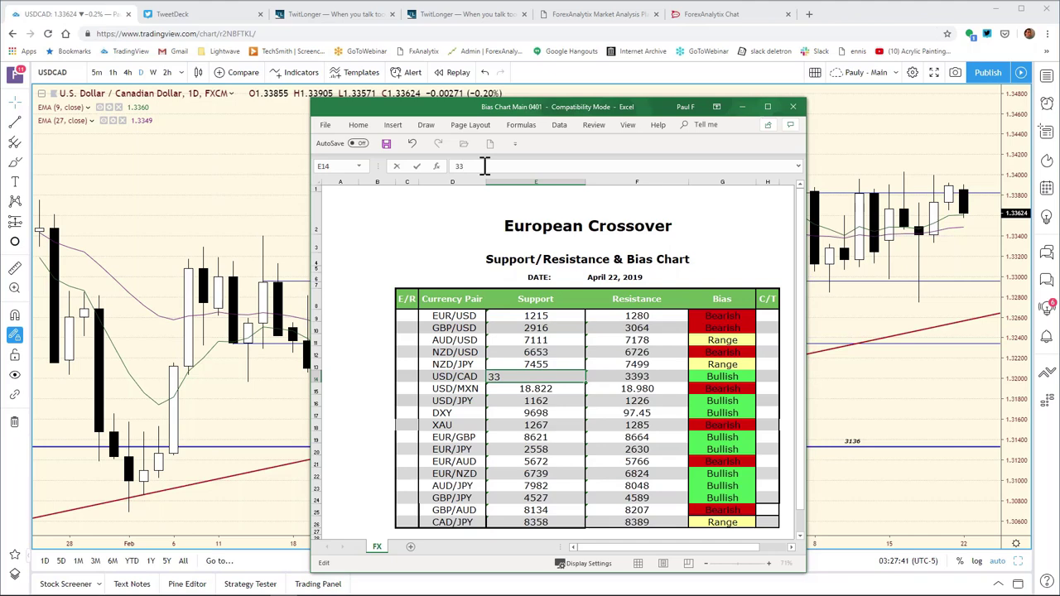
key("Return")
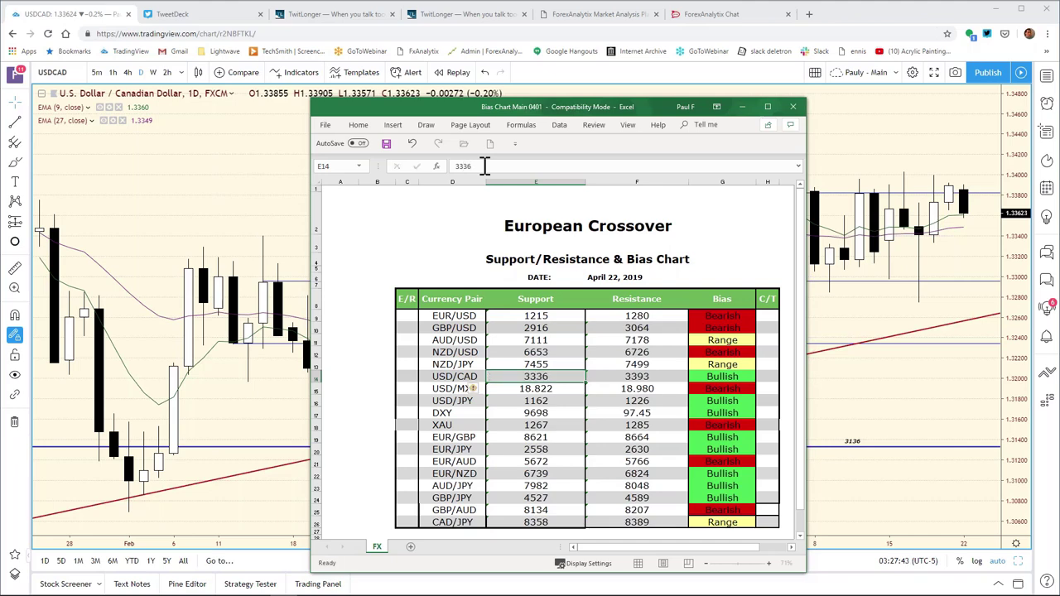
left_click(832, 303)
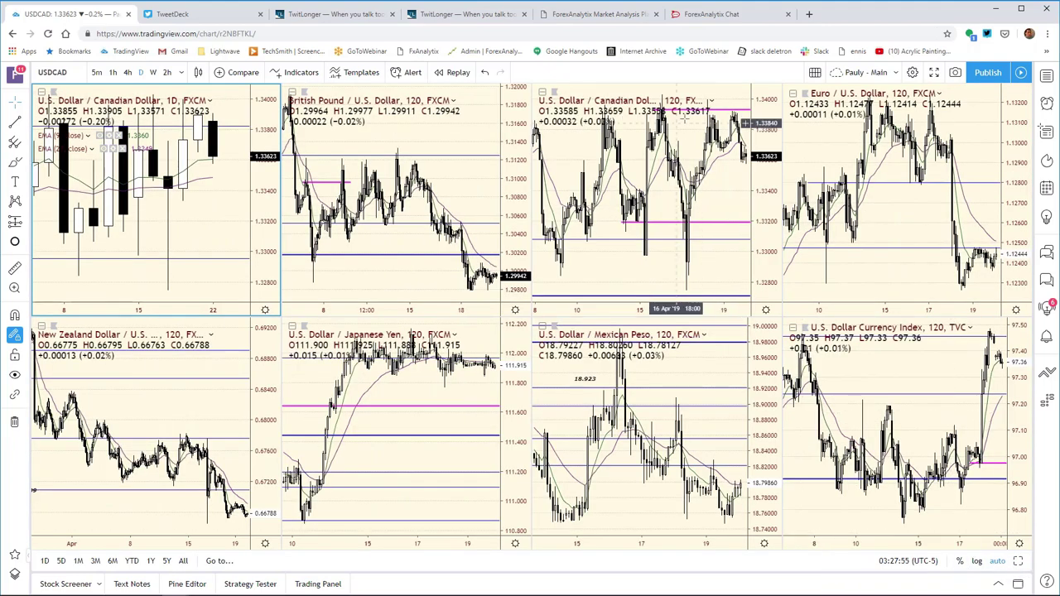
- Maximize the 120-minute USD/CAD chart and zoom in on the last week of price action
left_click(766, 145)
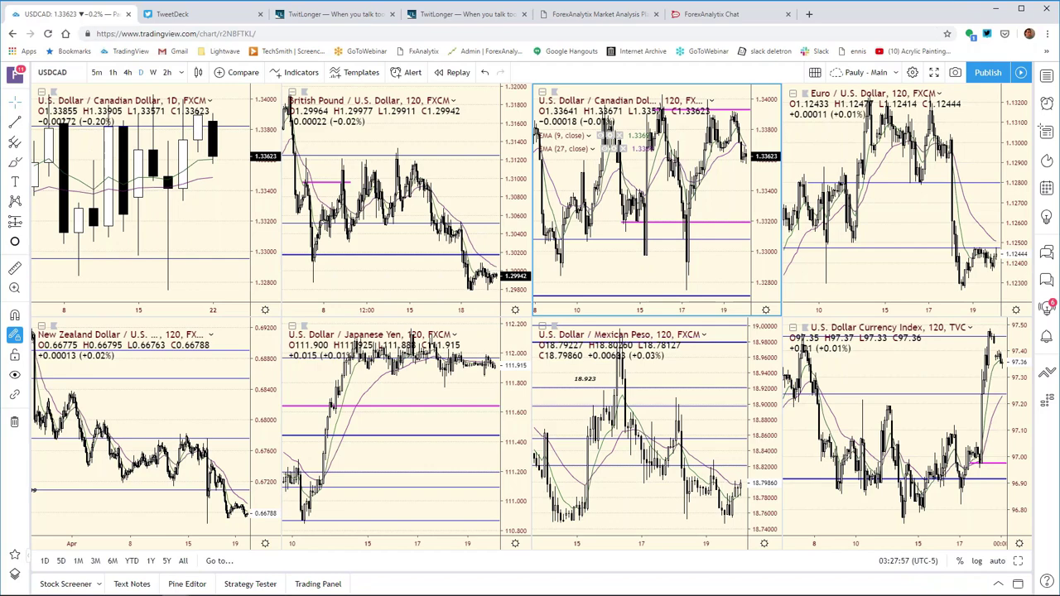
left_click(1018, 561)
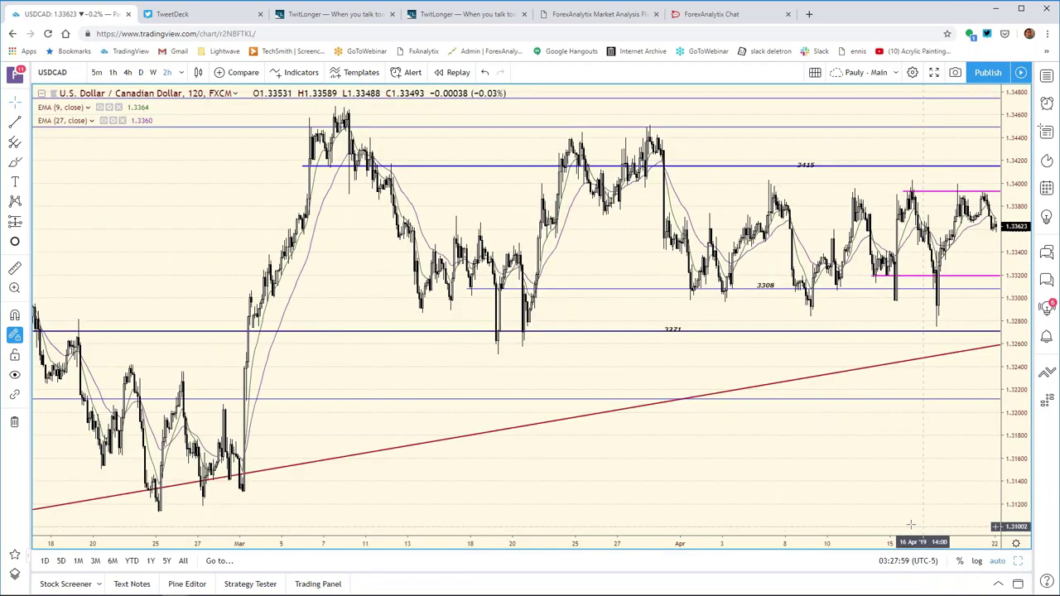
left_click_drag(899, 537, 760, 538)
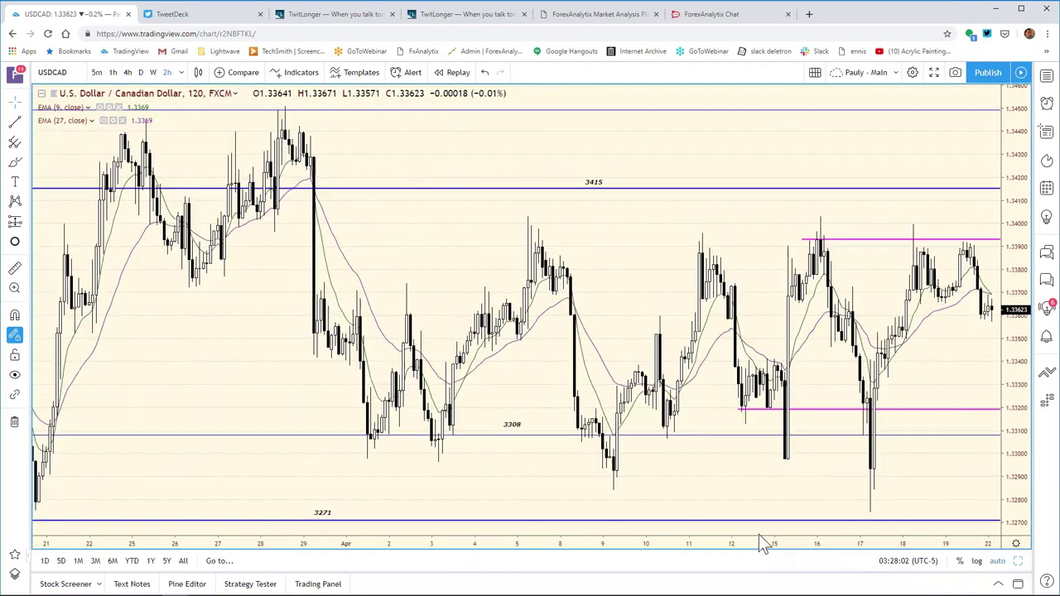
- Inspect the magenta levels near 1.3390 and 1.3320, then restore the eight-chart grid
left_click(886, 240)
left_click(884, 258)
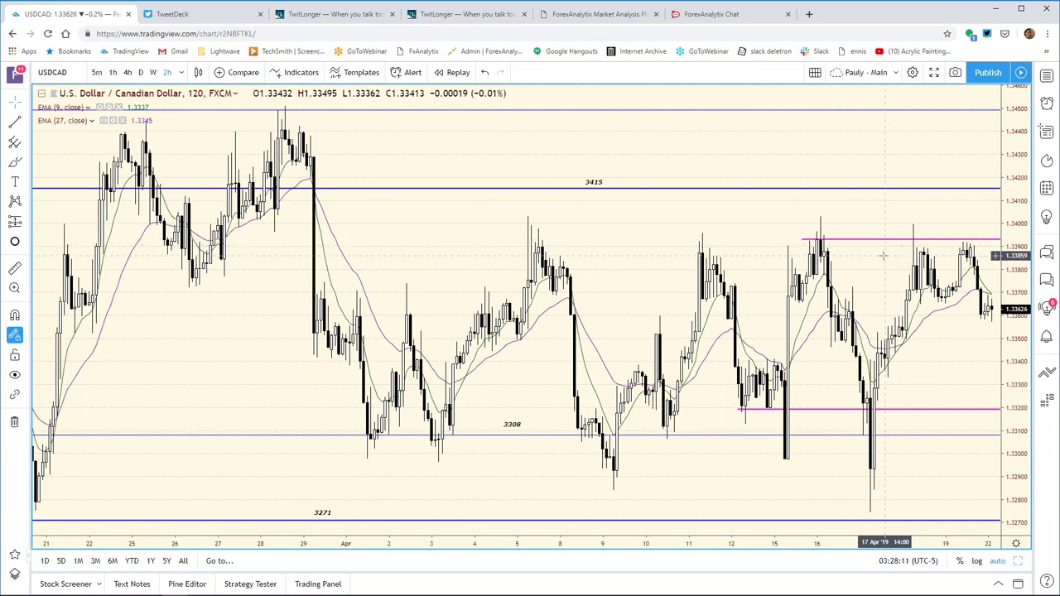
left_click(1018, 563)
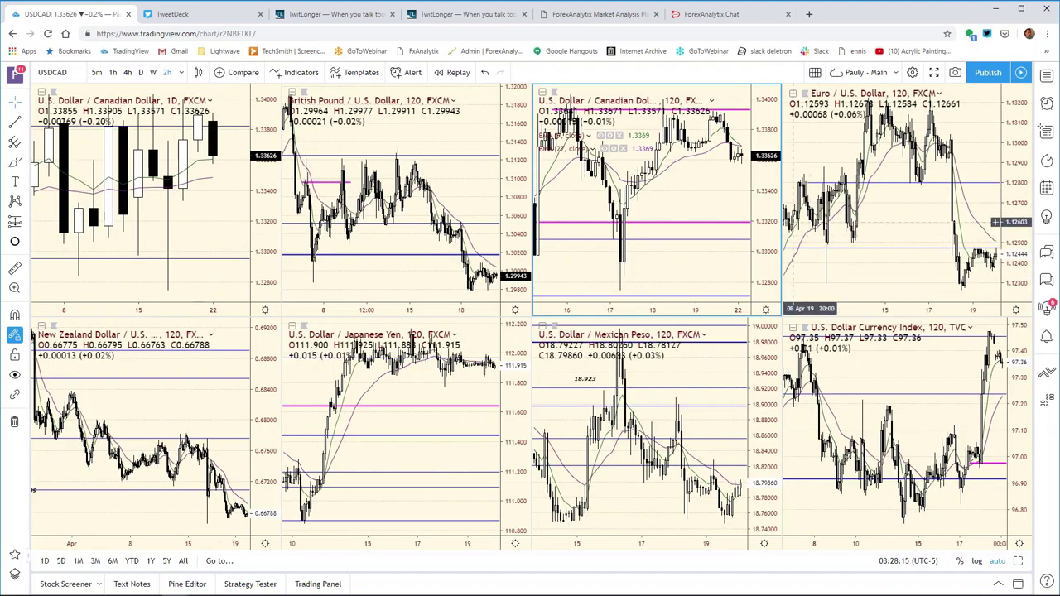
left_click(1019, 563)
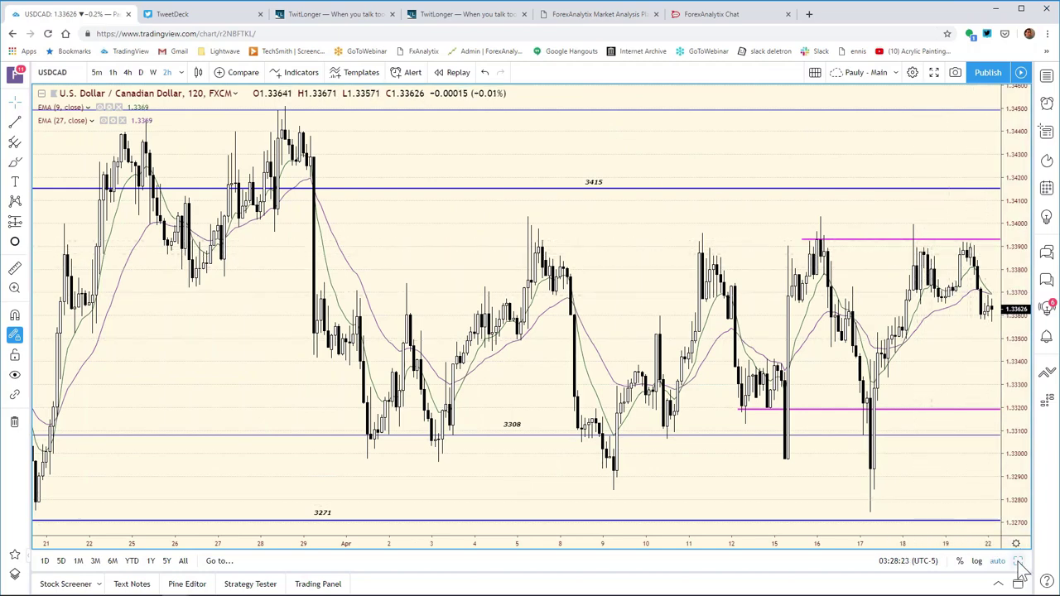
key("alt+Return")
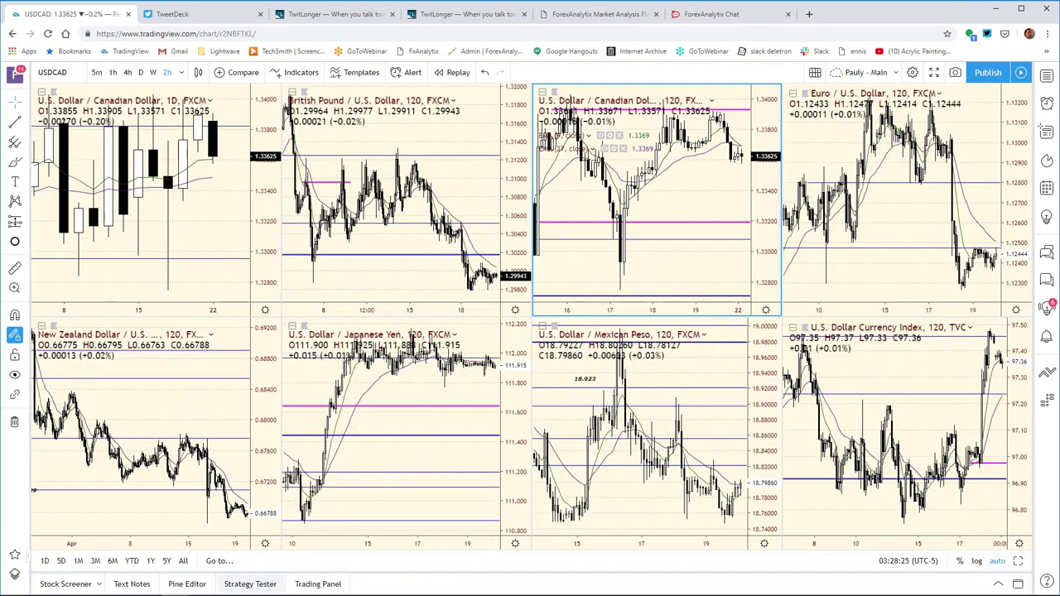
- Save the Bias Chart Main 0401 workbook (USD/CAD 3336 support, 3393 resistance) and return to TradingView
left_click(284, 586)
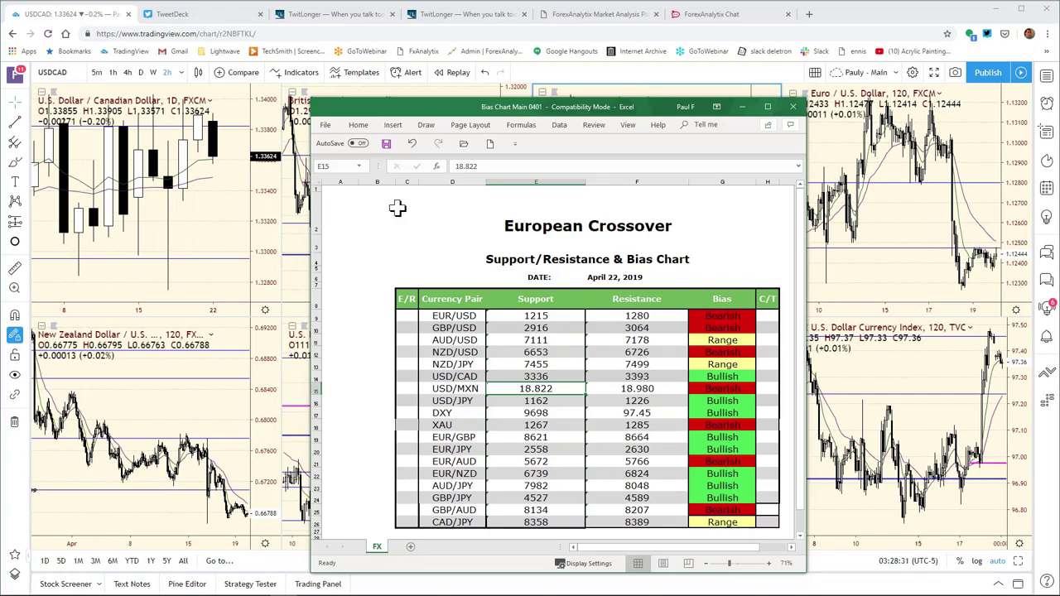
left_click(326, 125)
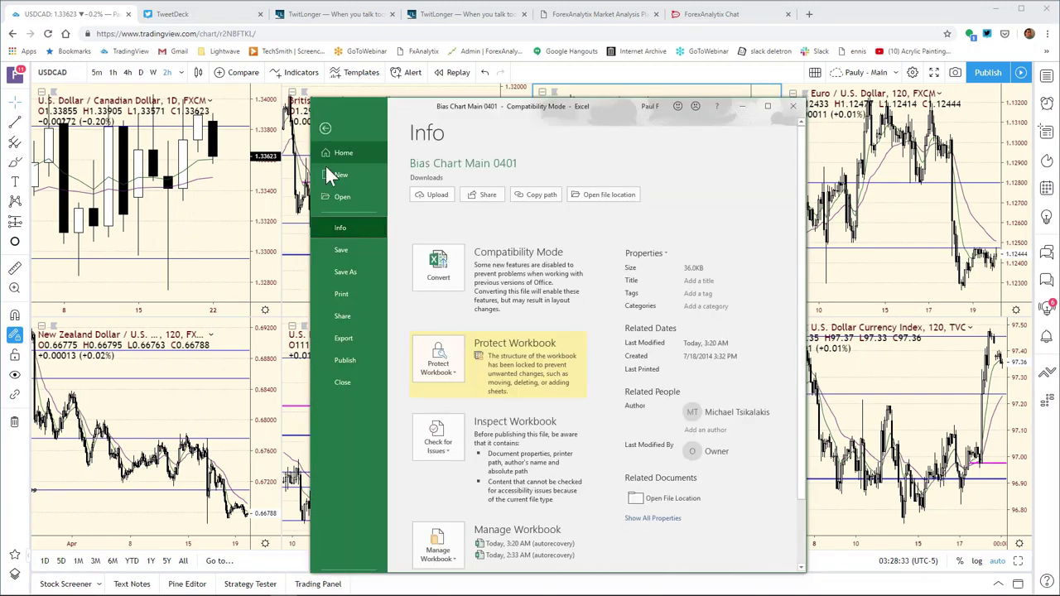
left_click(347, 255)
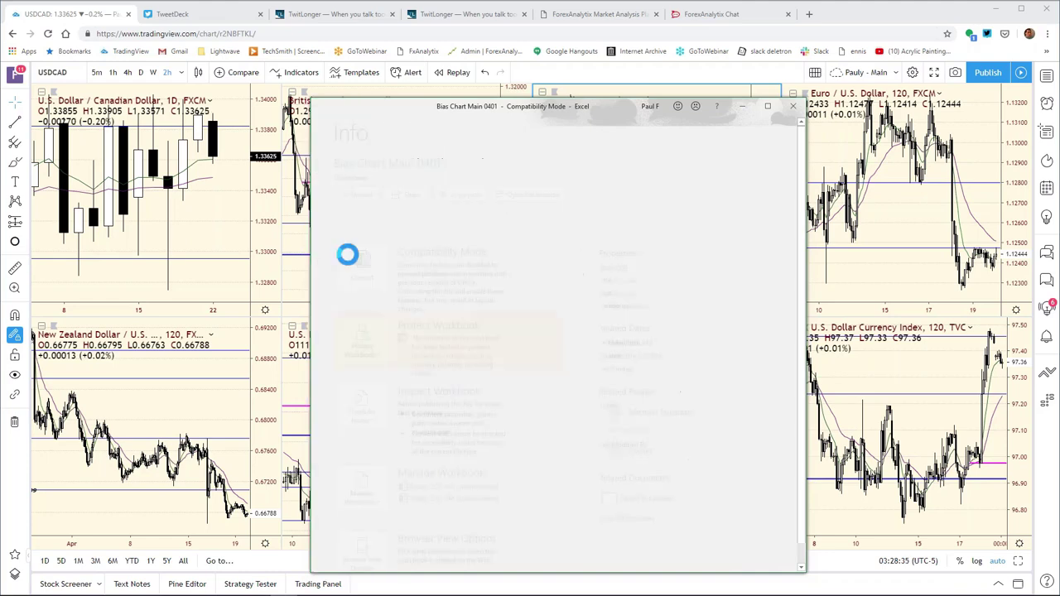
left_click(861, 281)
left_click(862, 281)
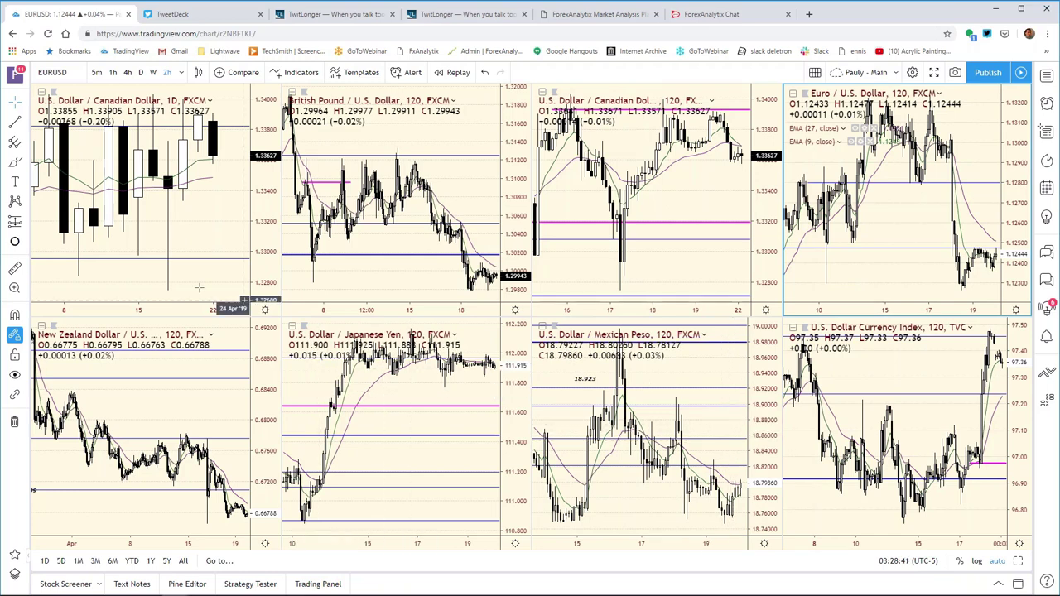
- Load the USD/MXN daily chart into the top-left pane
left_click(267, 225)
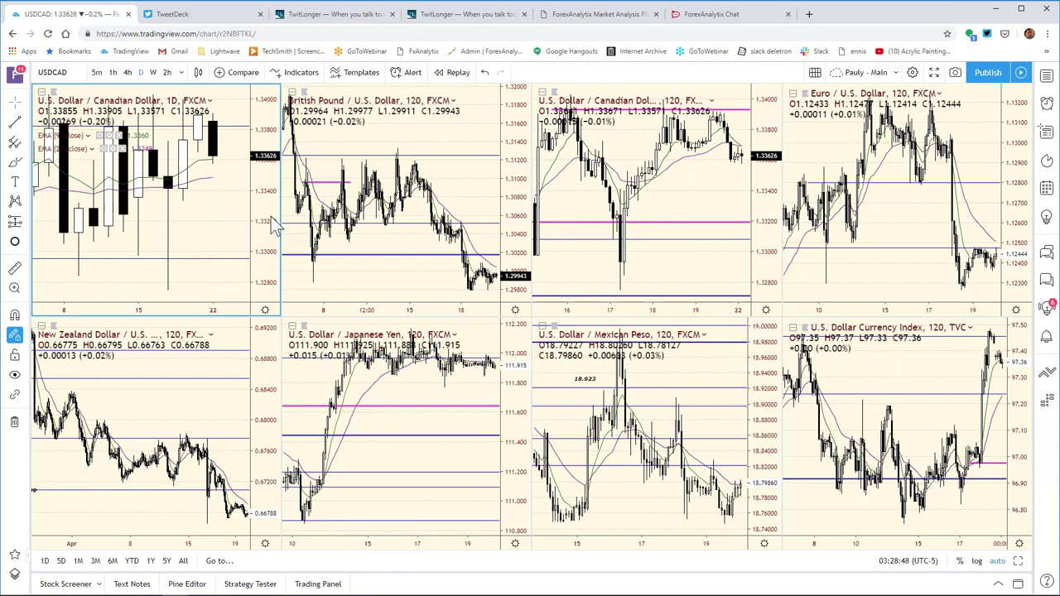
type("USDMXN")
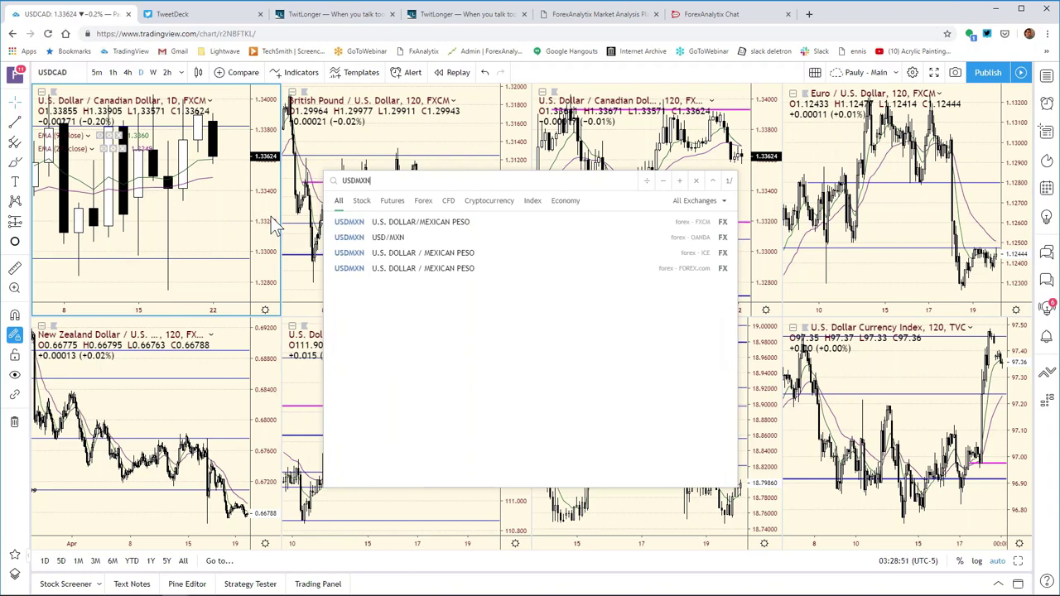
key("Return")
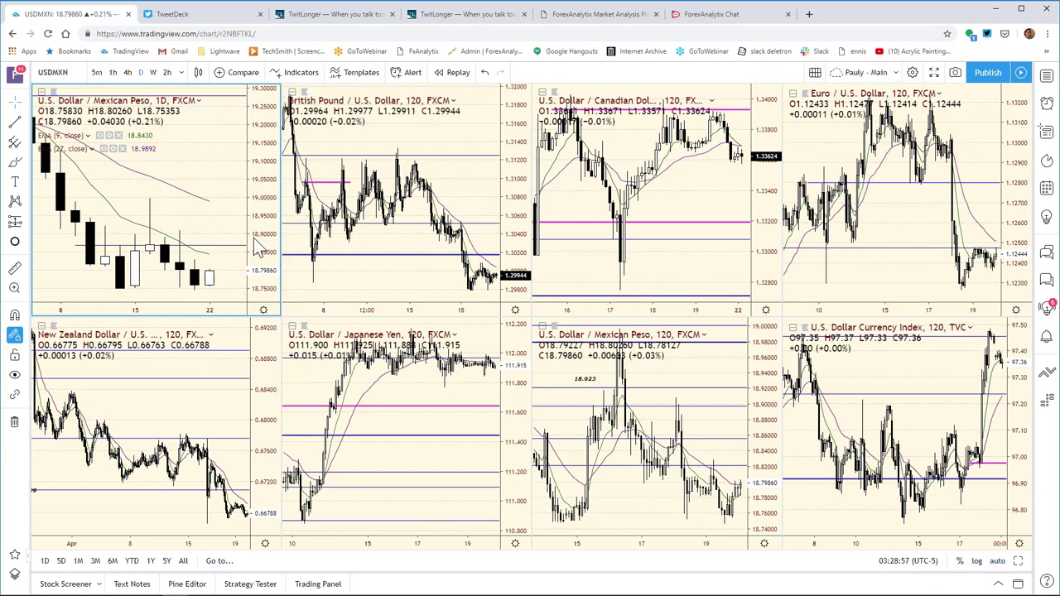
- Review months of USD/MXN history full-size, marked at 1865 and 1844, before switching to ForexAnalytix
scroll(174, 313, "down", 1)
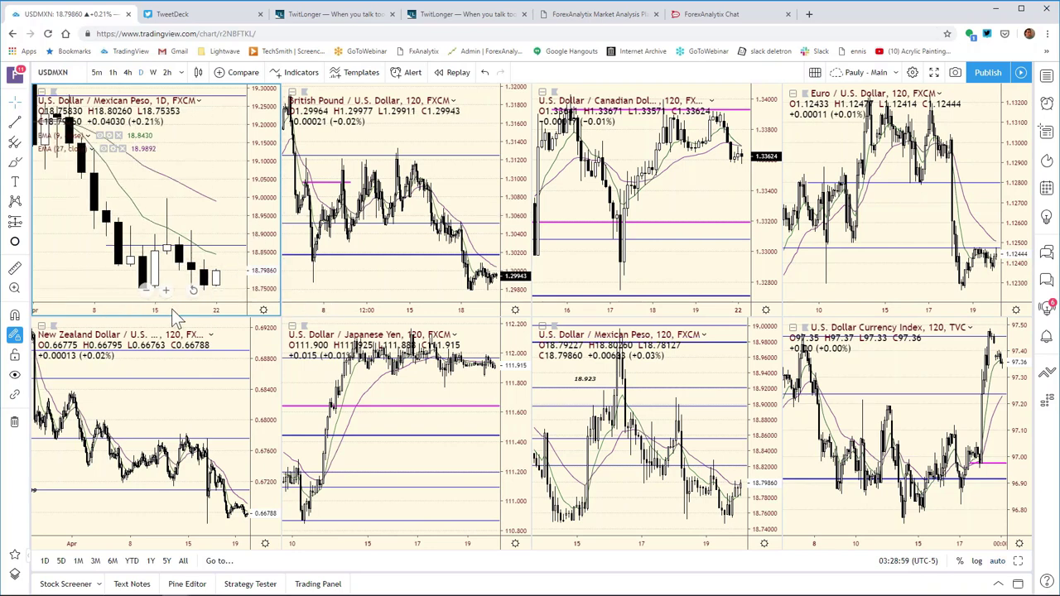
scroll(174, 317, "down", 5)
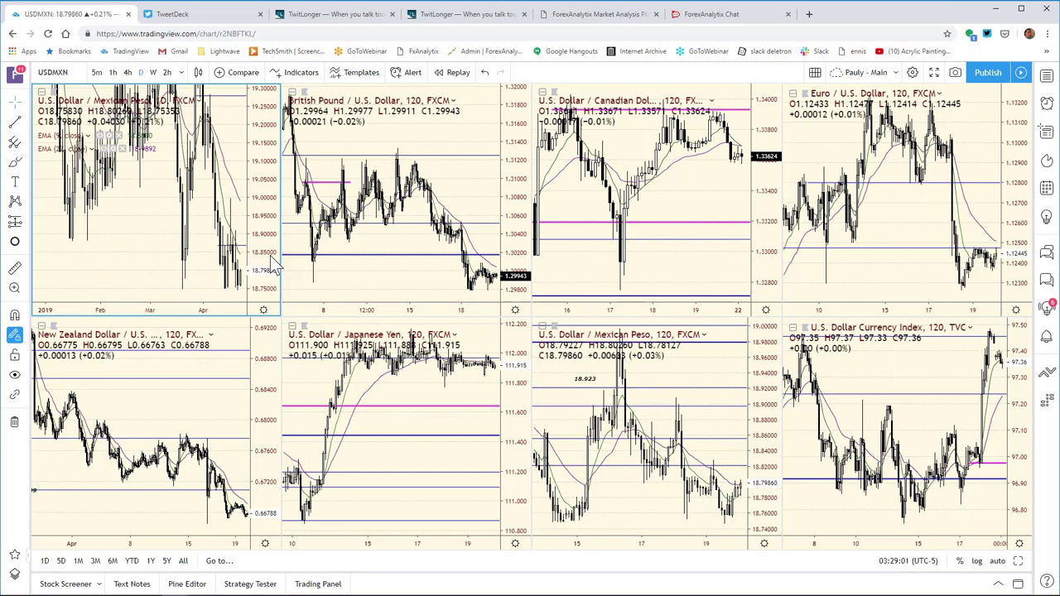
left_click(1018, 562)
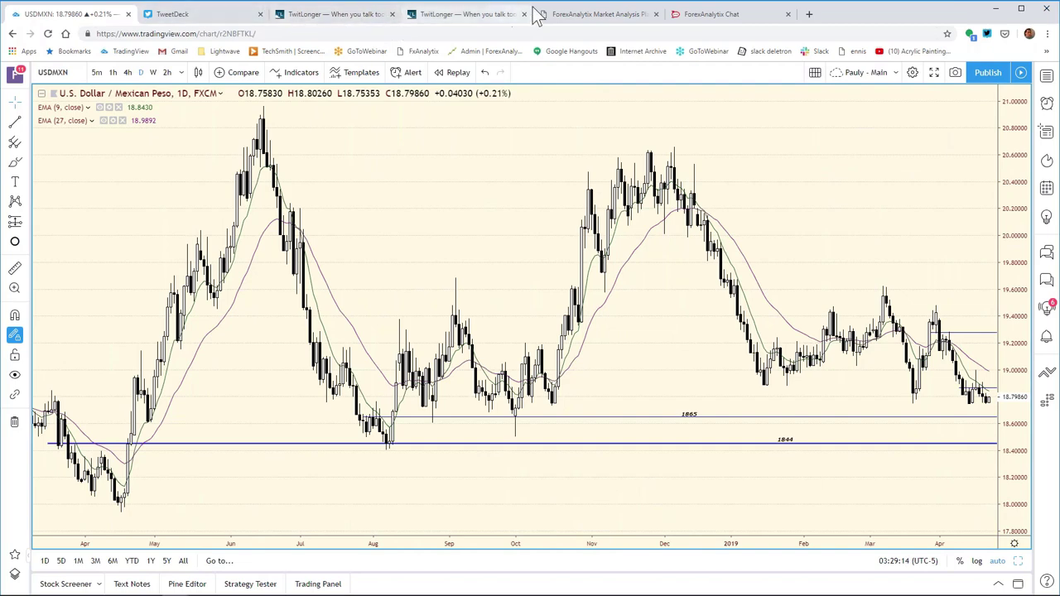
left_click(559, 22)
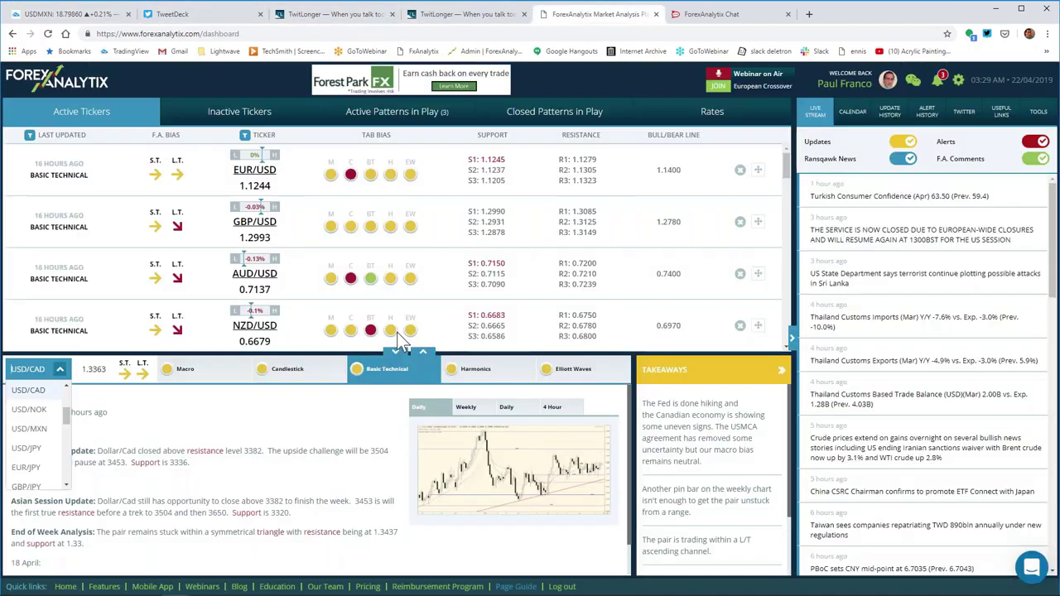
- Review the ForexAnalytix USD/MXN analysis (resistance 1887, probe to 1858), then go back to TradingView
left_click(41, 430)
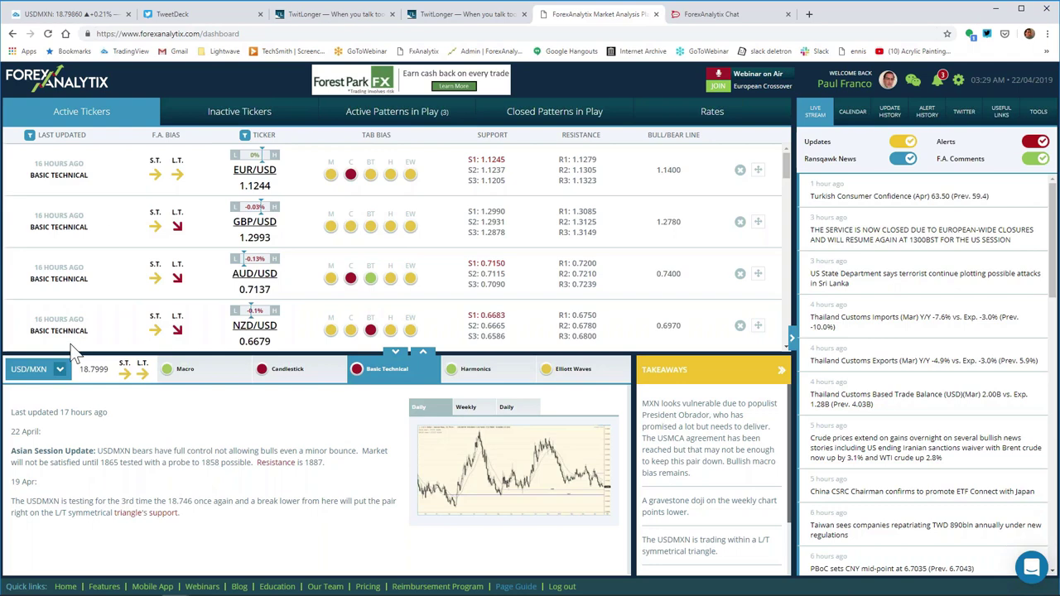
left_click(33, 14)
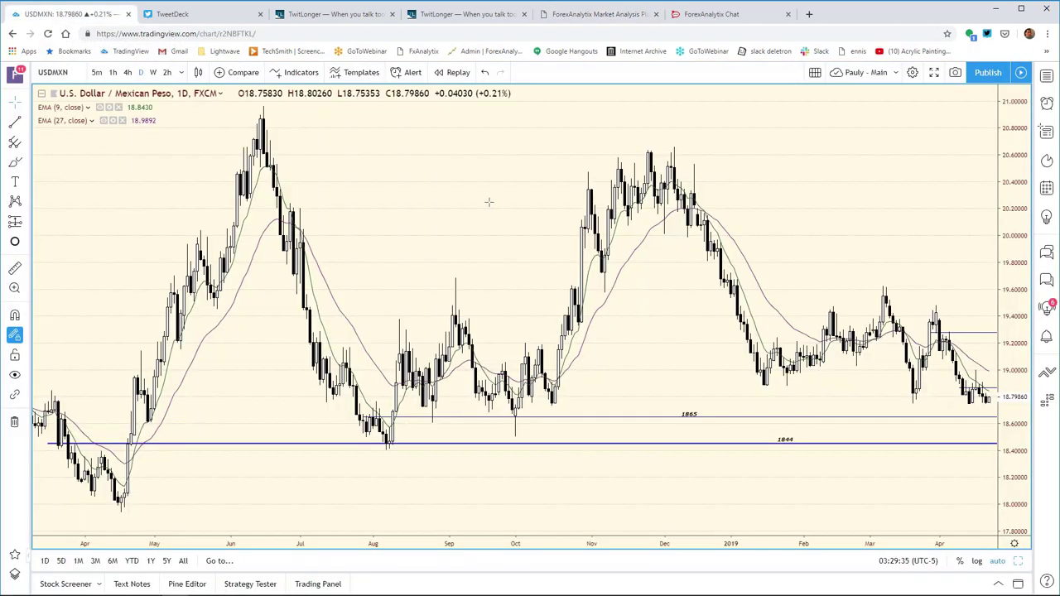
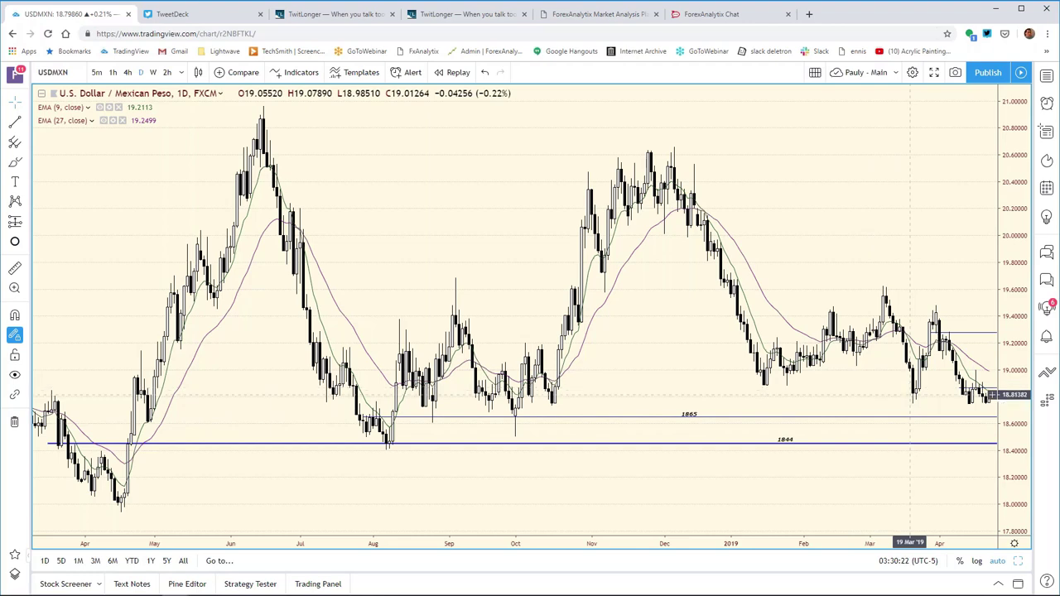
- Maximize the lower-middle USD/MXN 120 chart, then bring the Bias Chart Excel workbook to the front
left_click(1018, 561)
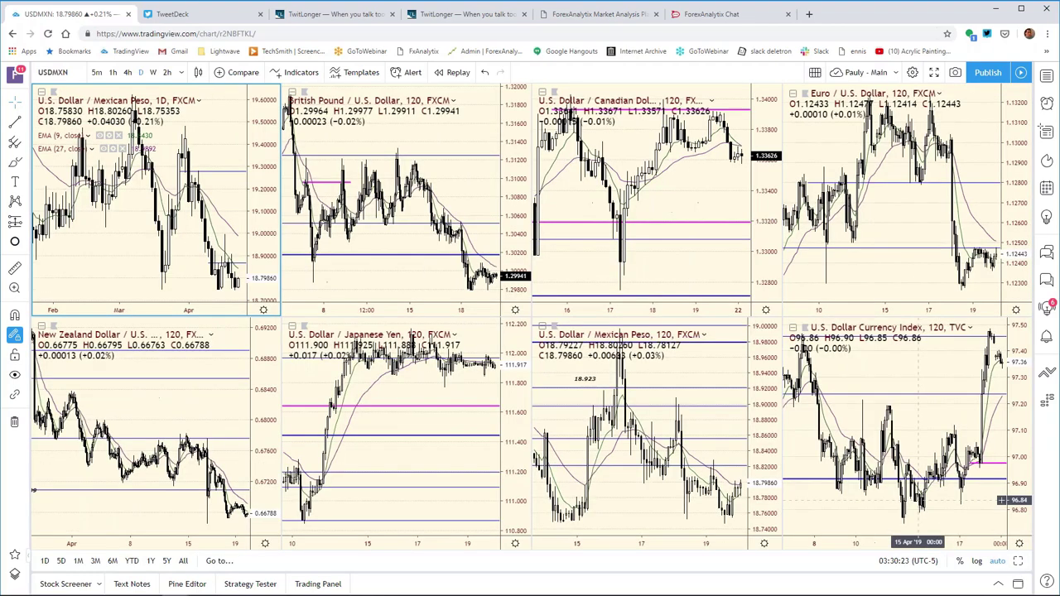
left_click(766, 421)
left_click(1018, 561)
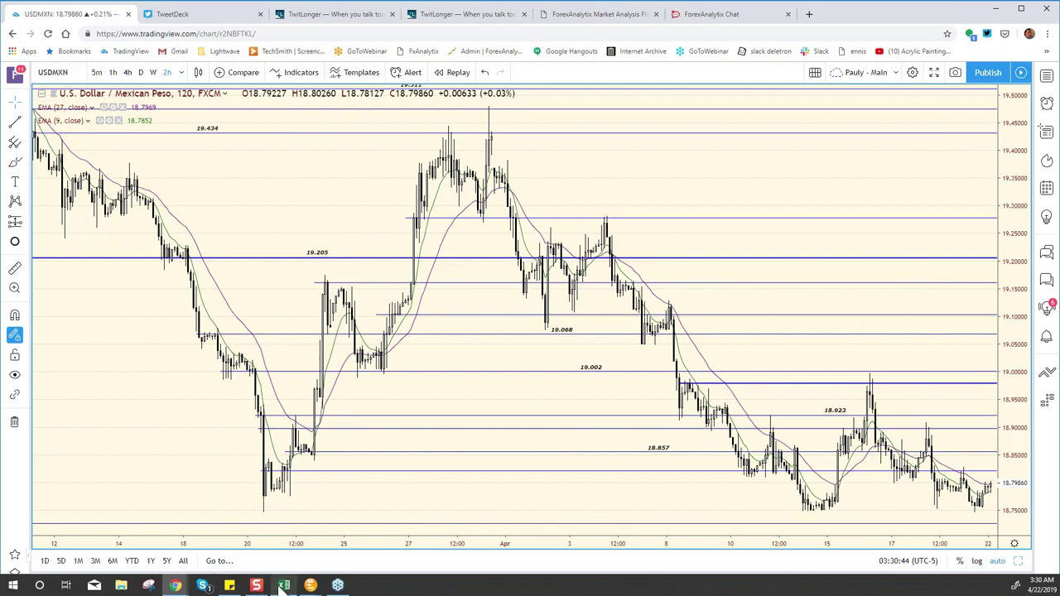
left_click(282, 587)
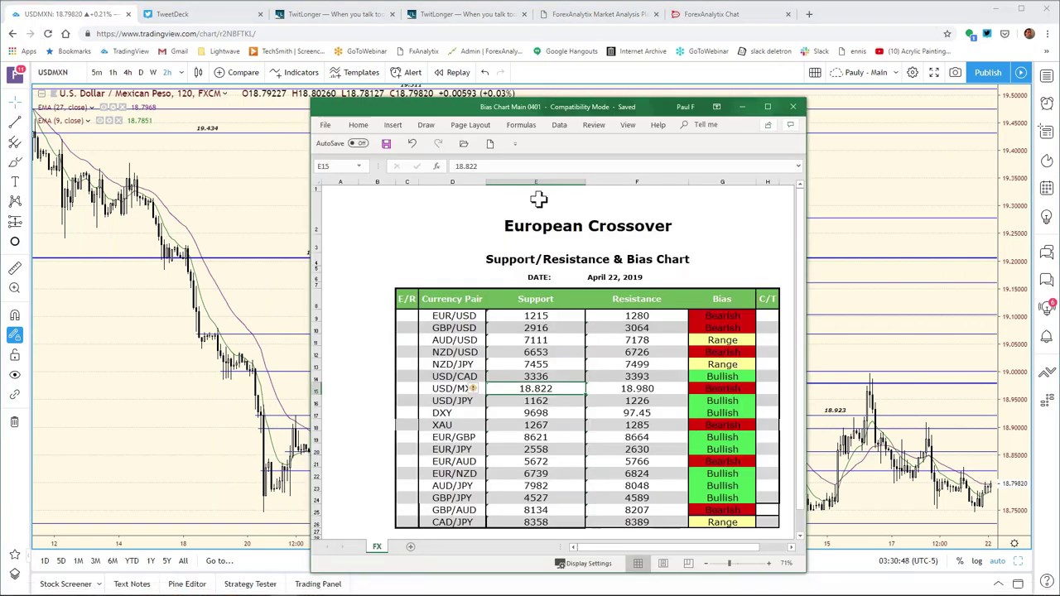
- Change the USD/MXN support in E15 to 18.725
left_click(507, 167)
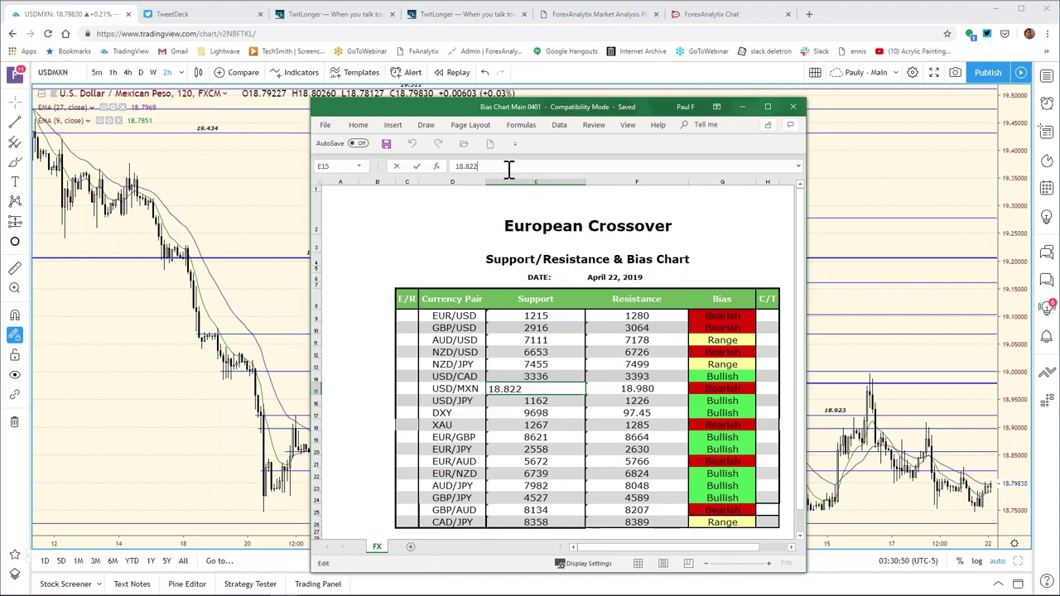
key("BackSpace")
key("Return")
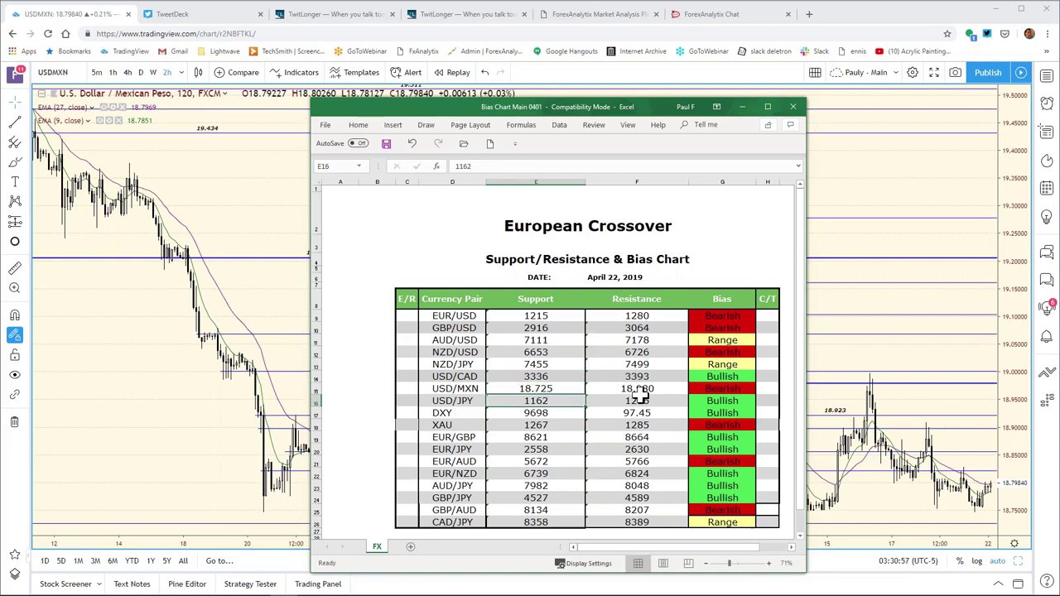
left_click(640, 397)
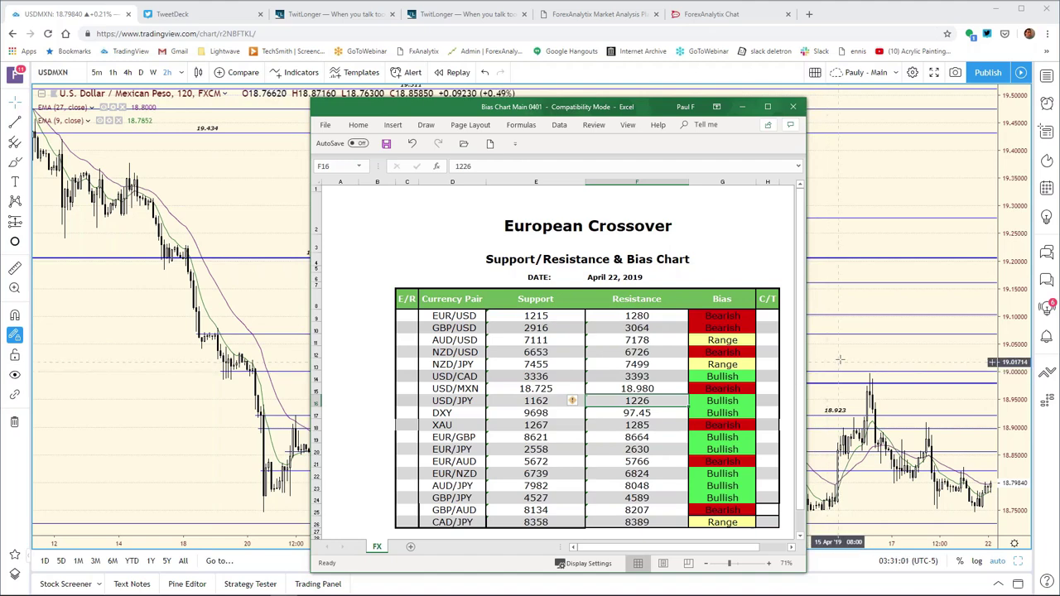
- After checking the chart, set the USD/MXN resistance in F15 to 18.870, then return to TradingView
left_click(840, 359)
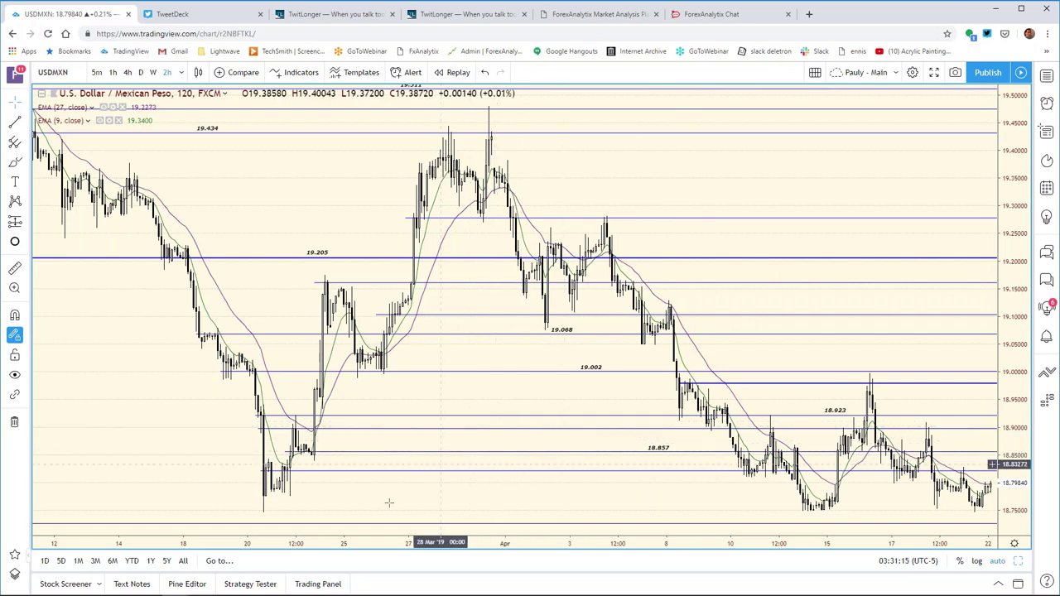
left_click(283, 586)
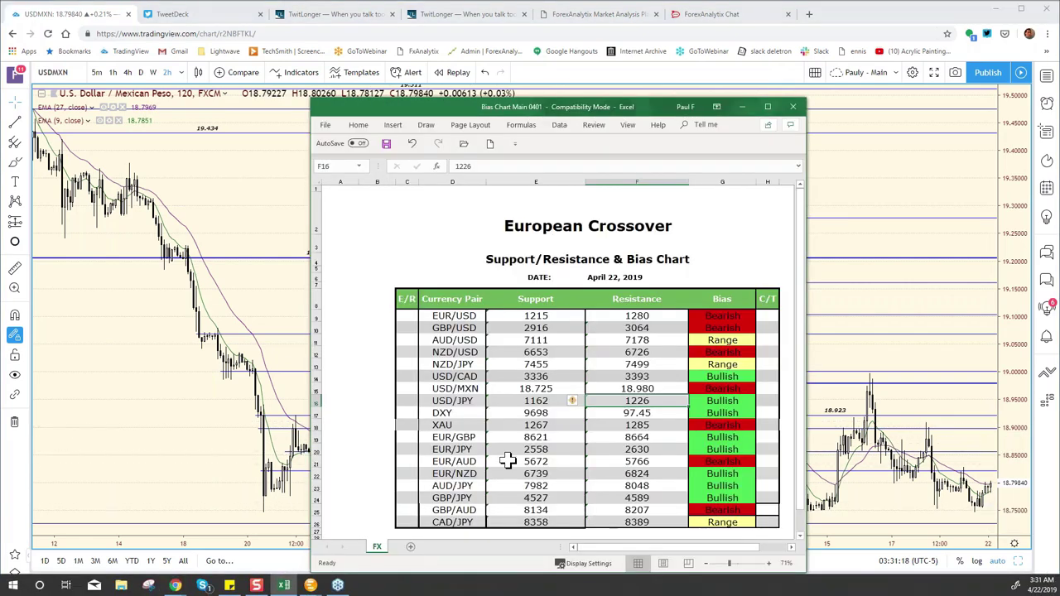
left_click(646, 388)
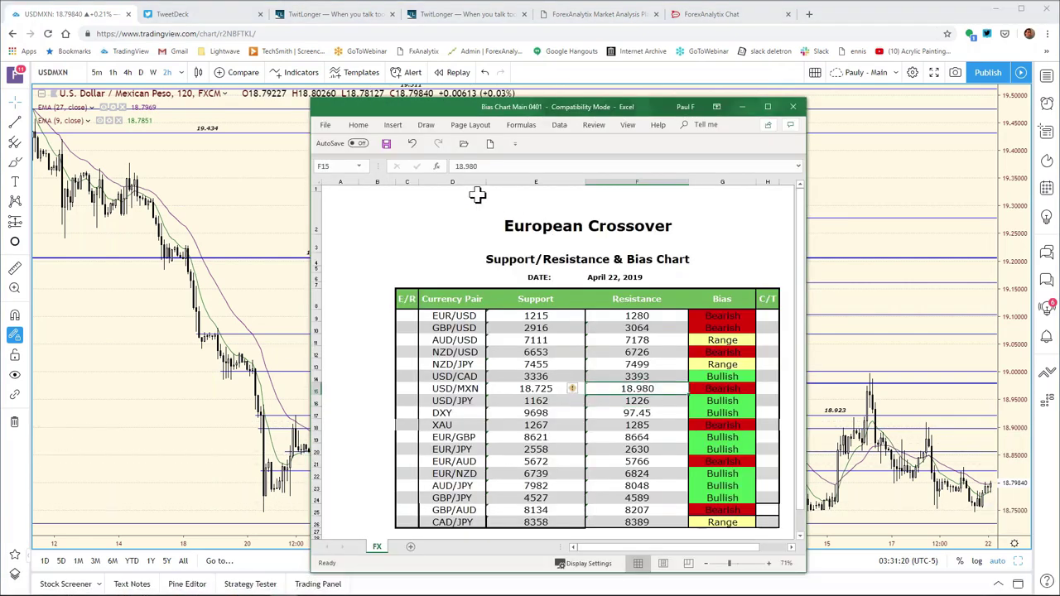
left_click(483, 163)
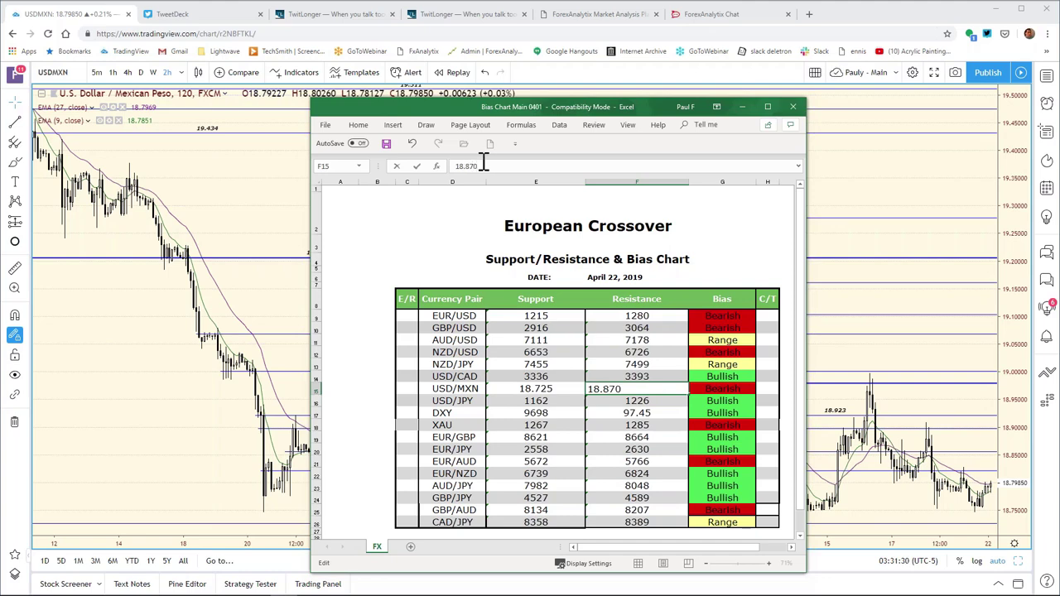
key("Return")
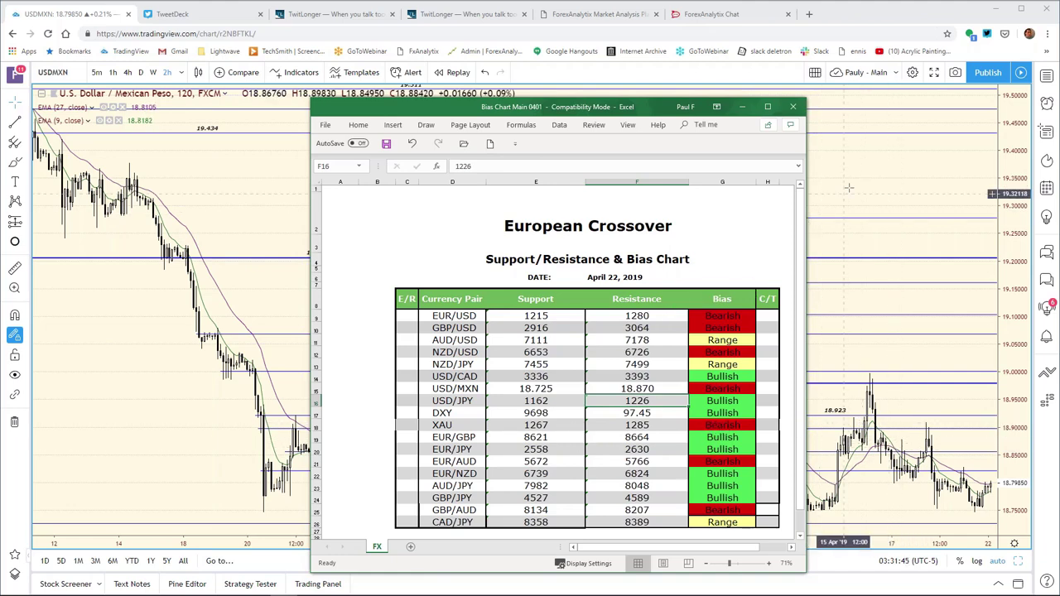
left_click(1023, 568)
- Load USDJPY into the top-left daily chart of the eight-chart grid, then go to ForexAnalytix Chat
left_click(1018, 562)
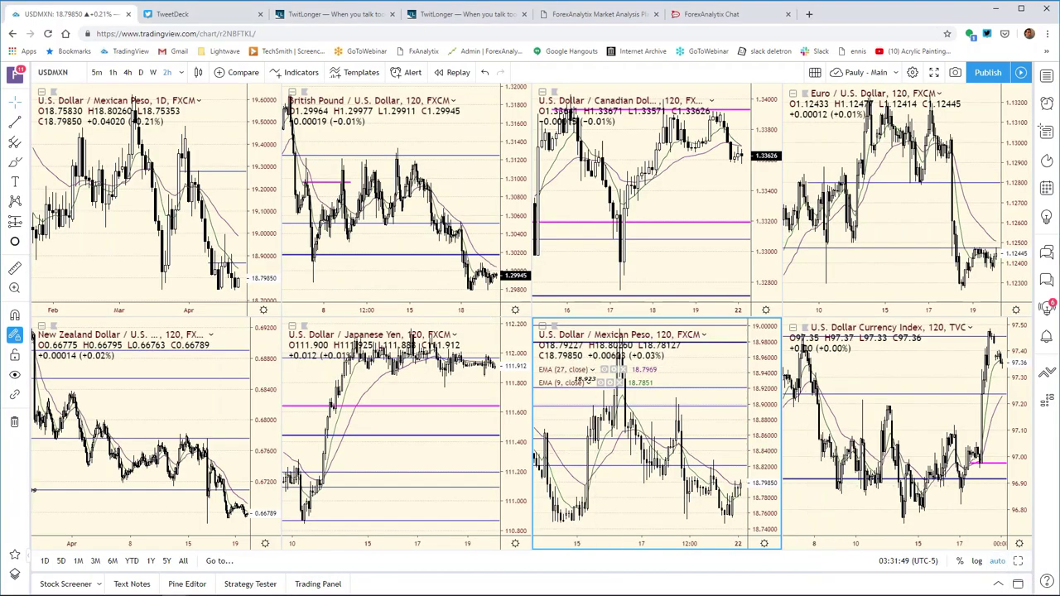
left_click(259, 128)
type("USD")
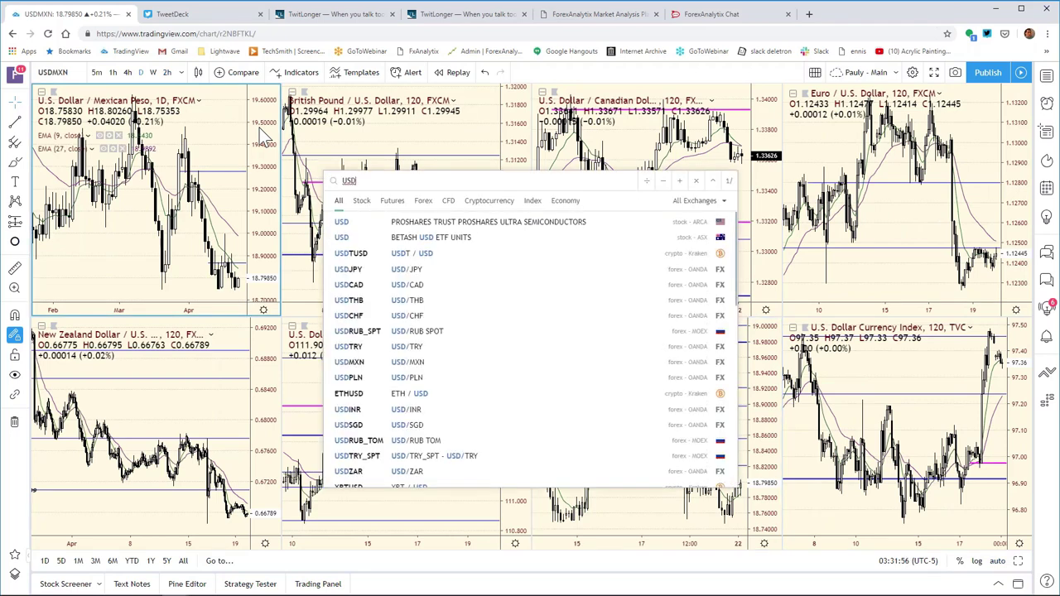
type("JPY")
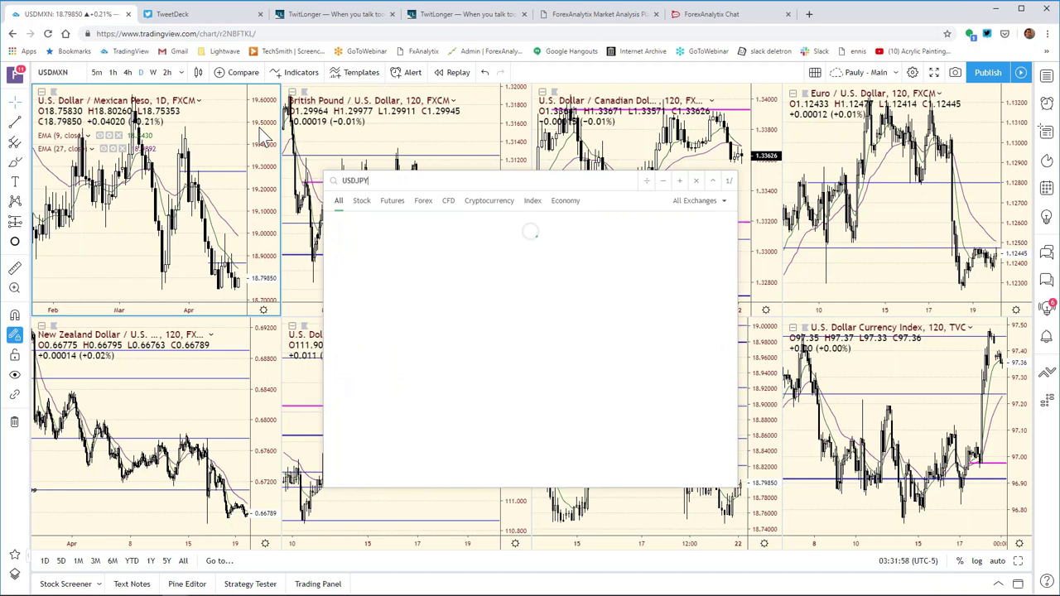
key("Return")
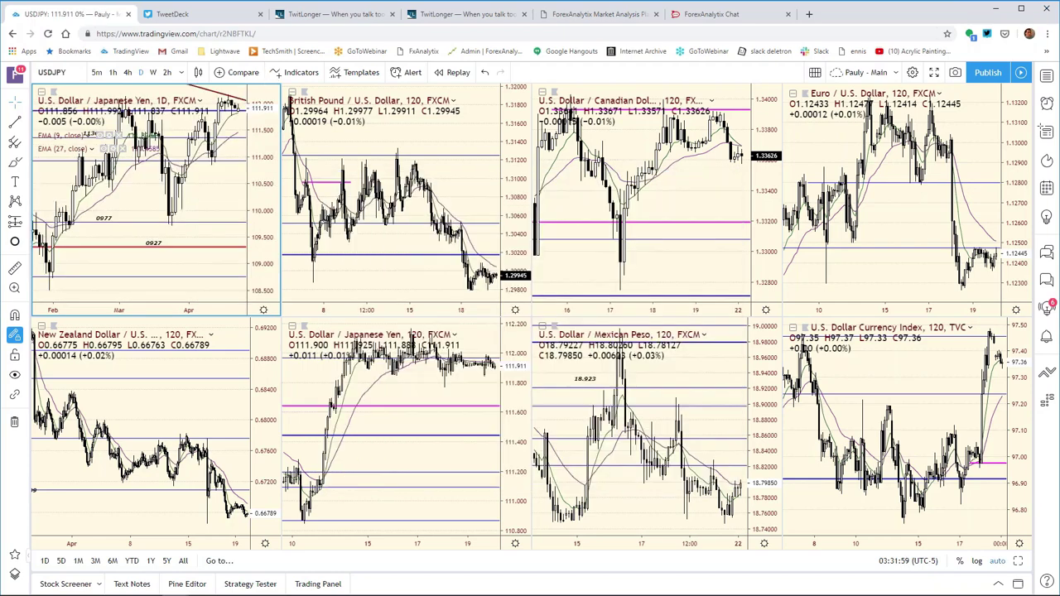
left_click(692, 16)
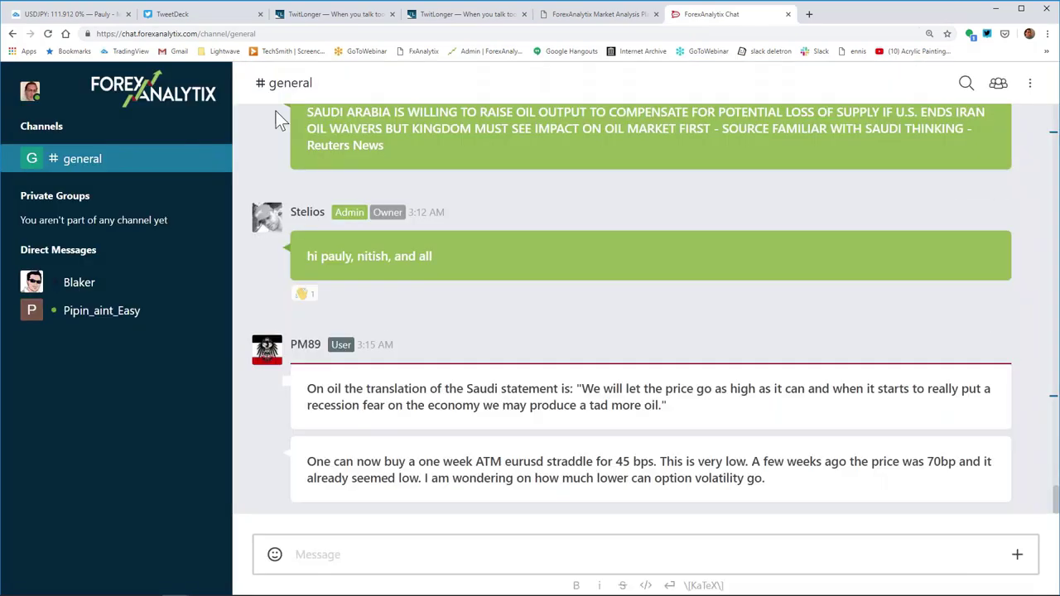
- Show the USD/JPY analysis and takeaways on the ForexAnalytix Market Analysis dashboard
left_click(91, 15)
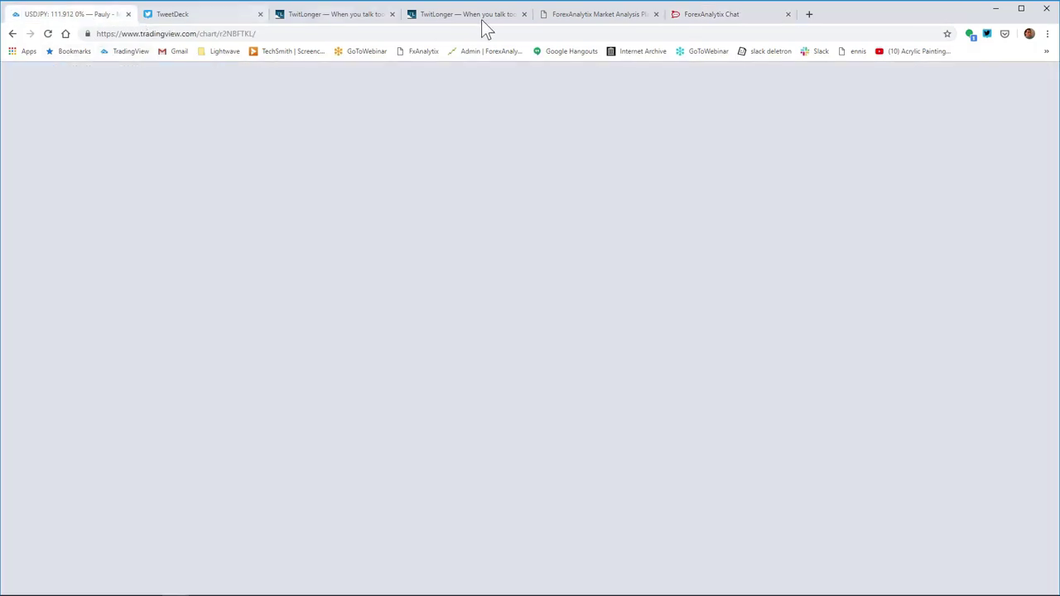
left_click(571, 17)
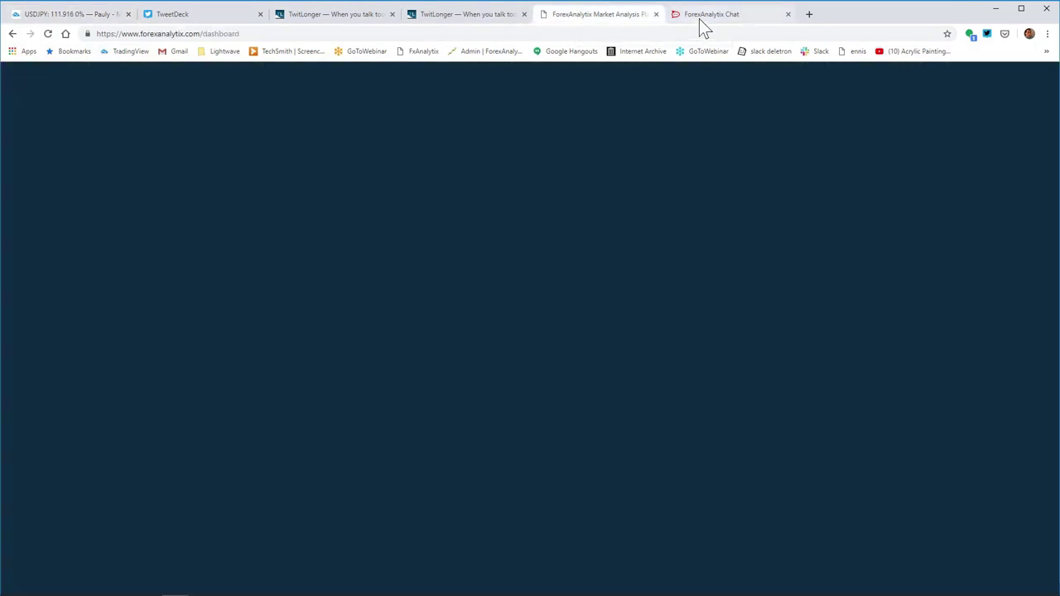
left_click(699, 18)
left_click(597, 15)
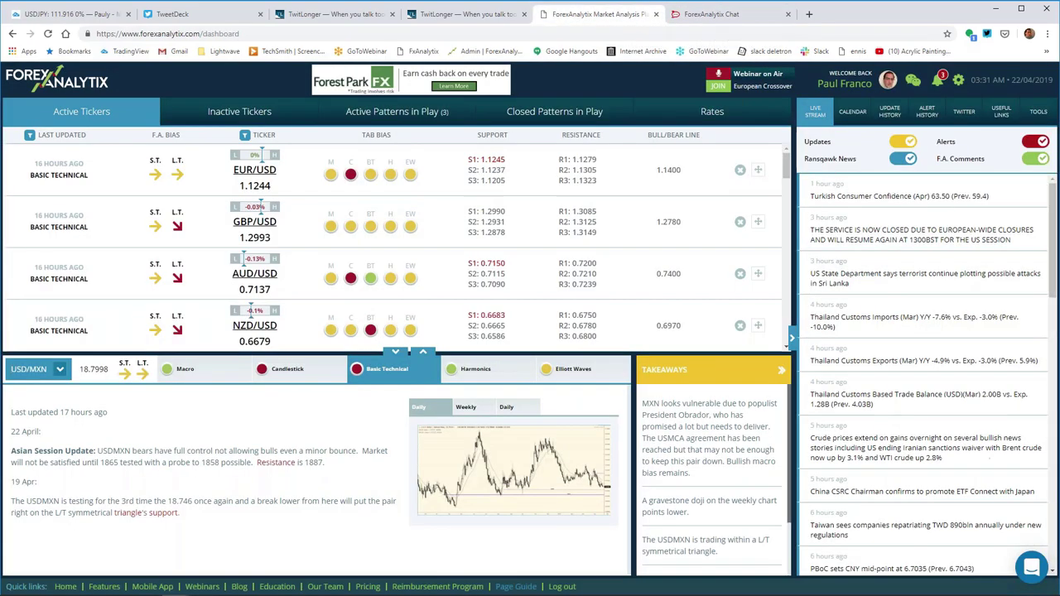
left_click(59, 369)
left_click(33, 409)
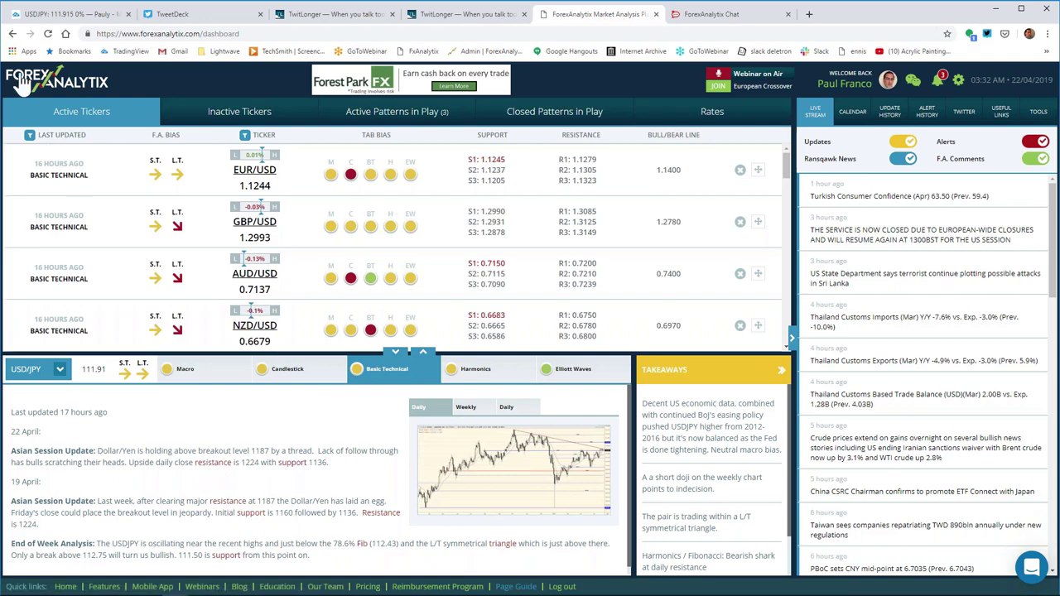
- Glance at the Excel bias chart, then return to the TradingView chart grid
mouse_move(310, 585)
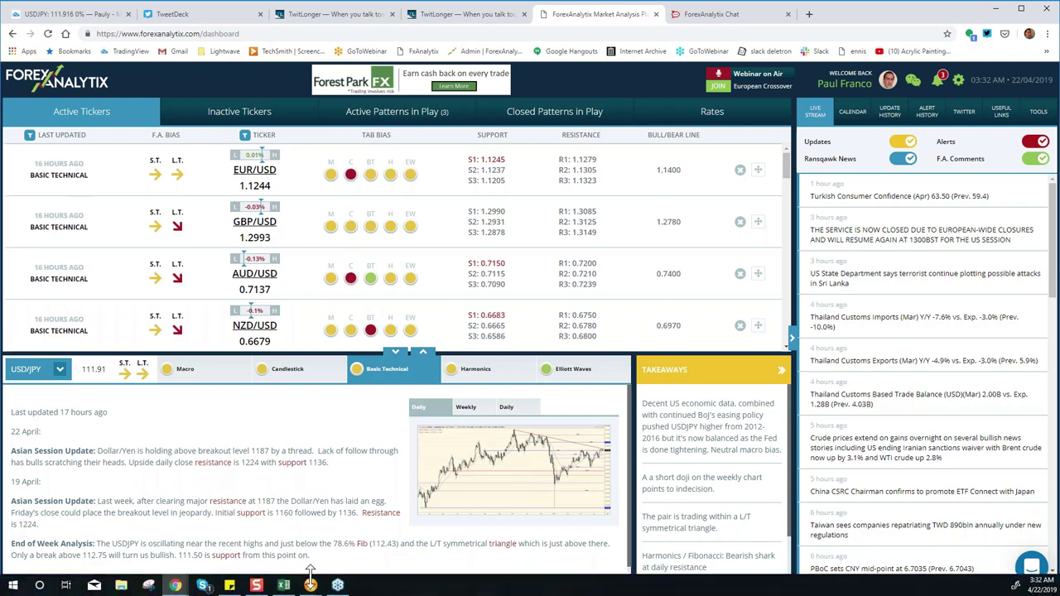
left_click(284, 586)
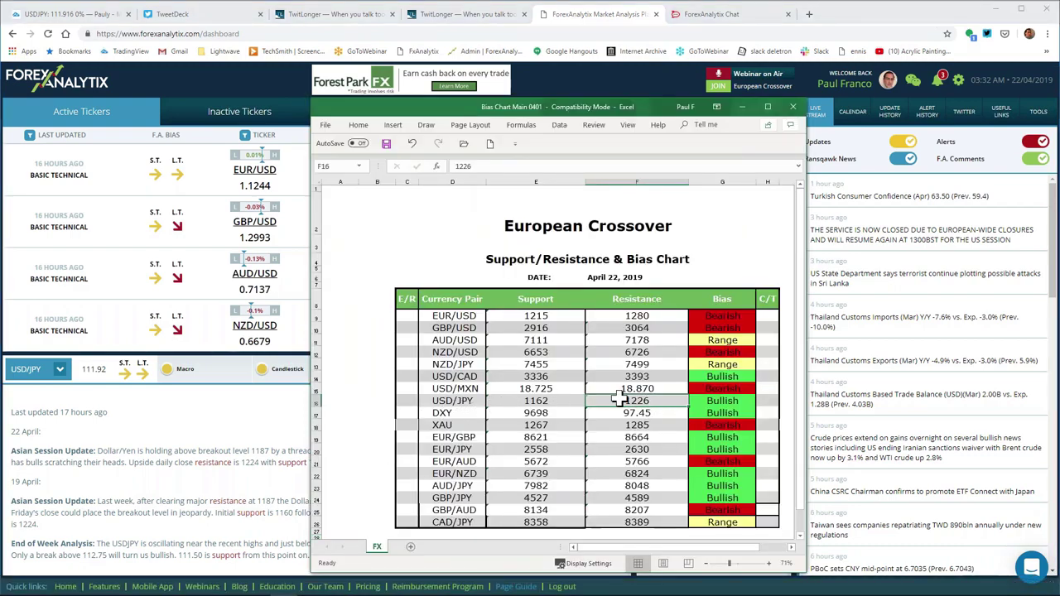
left_click(69, 14)
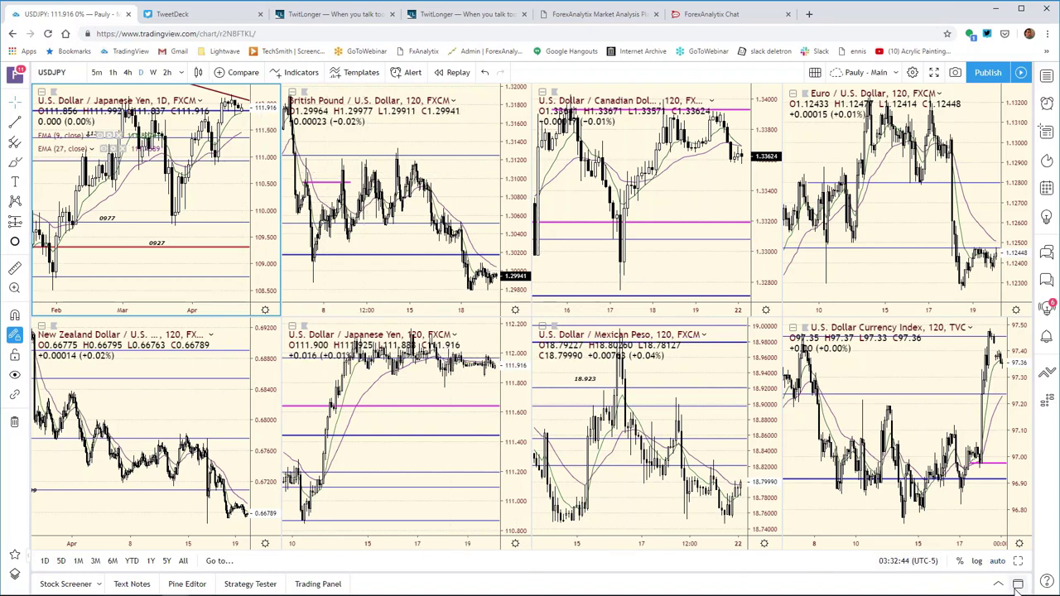
- Maximize the USDJPY daily chart with Alt+Enter and reset it to show the full price range
key("alt+Return")
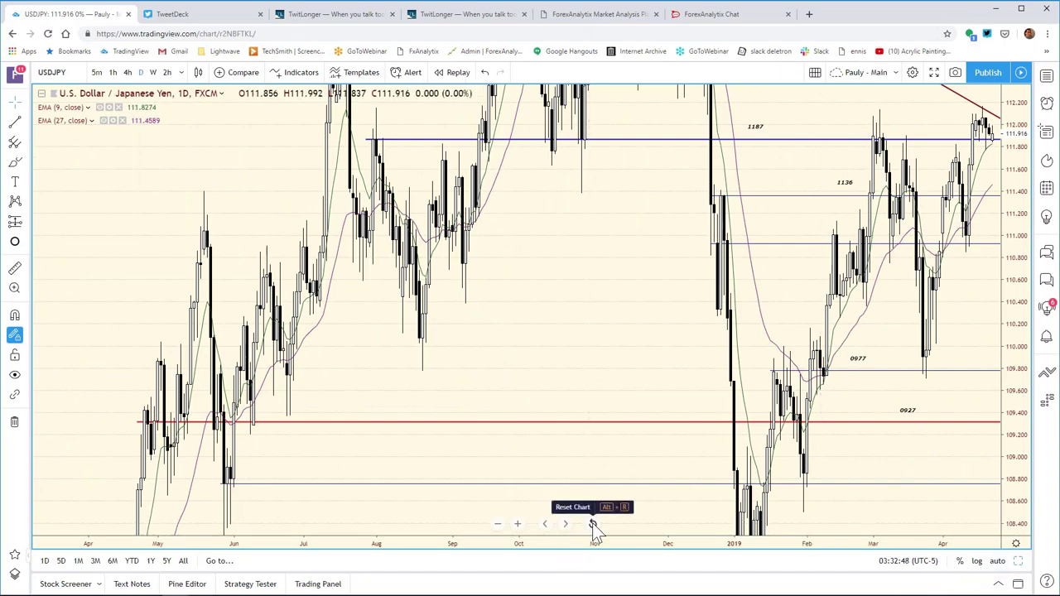
left_click(593, 524)
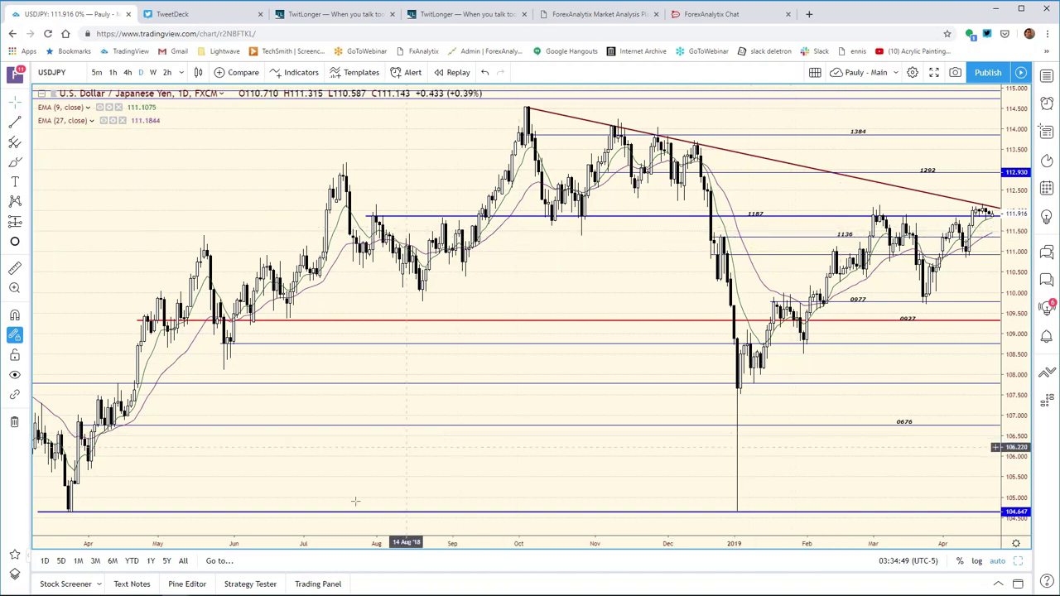
mouse_move(236, 580)
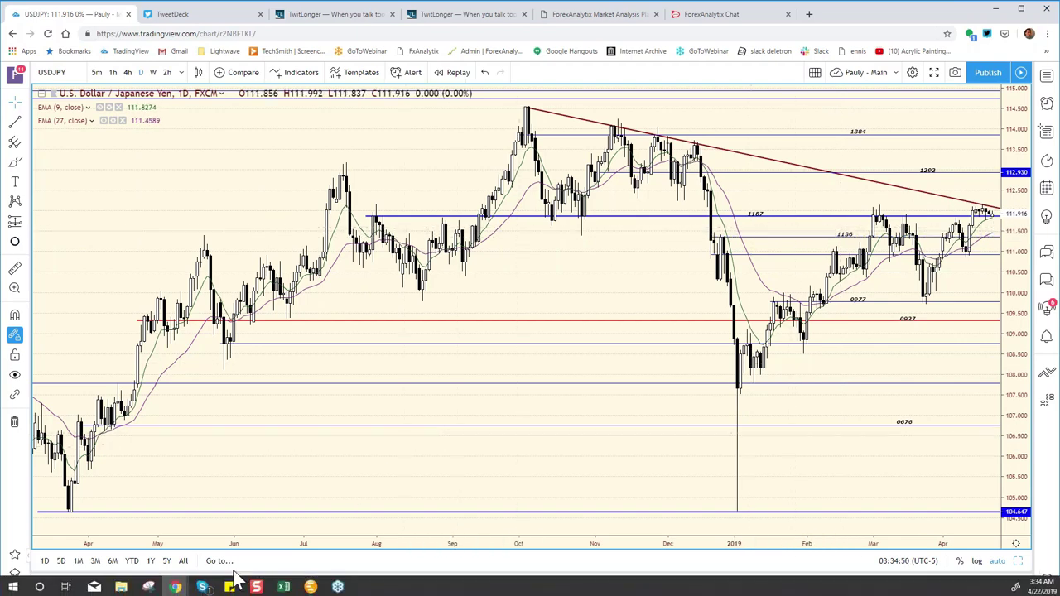
- In the bias chart, change the USD/JPY support from 1162 to 1136
left_click(284, 586)
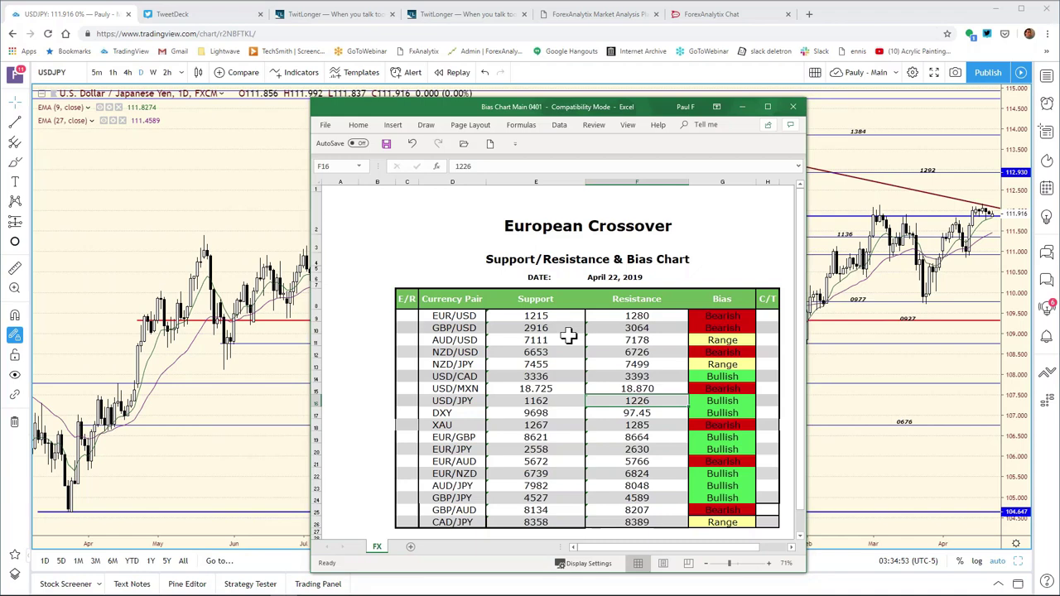
left_click(540, 403)
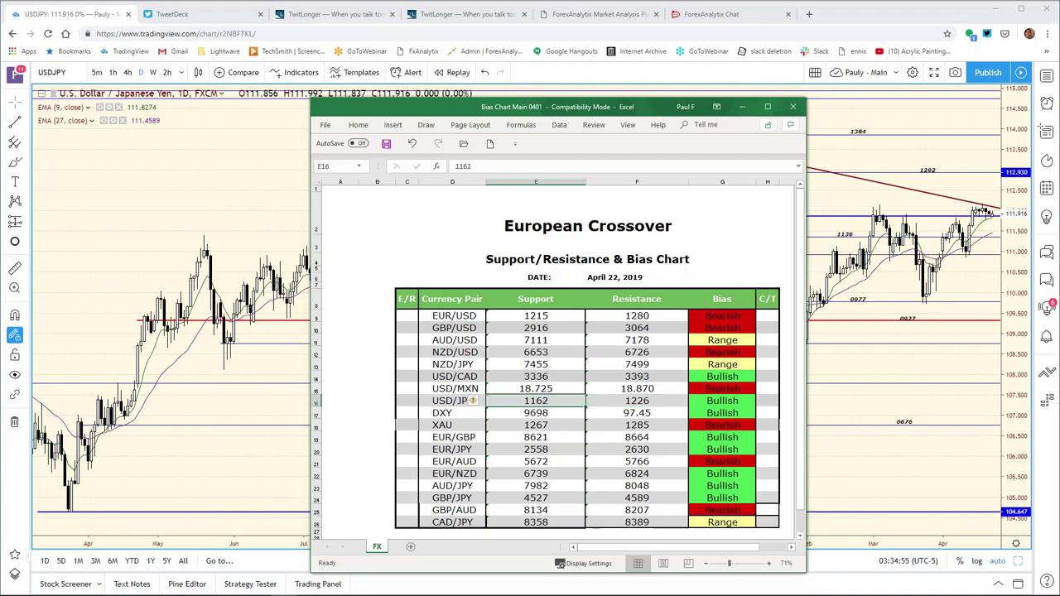
left_click(480, 167)
key("BackSpace")
key("BackSpace")
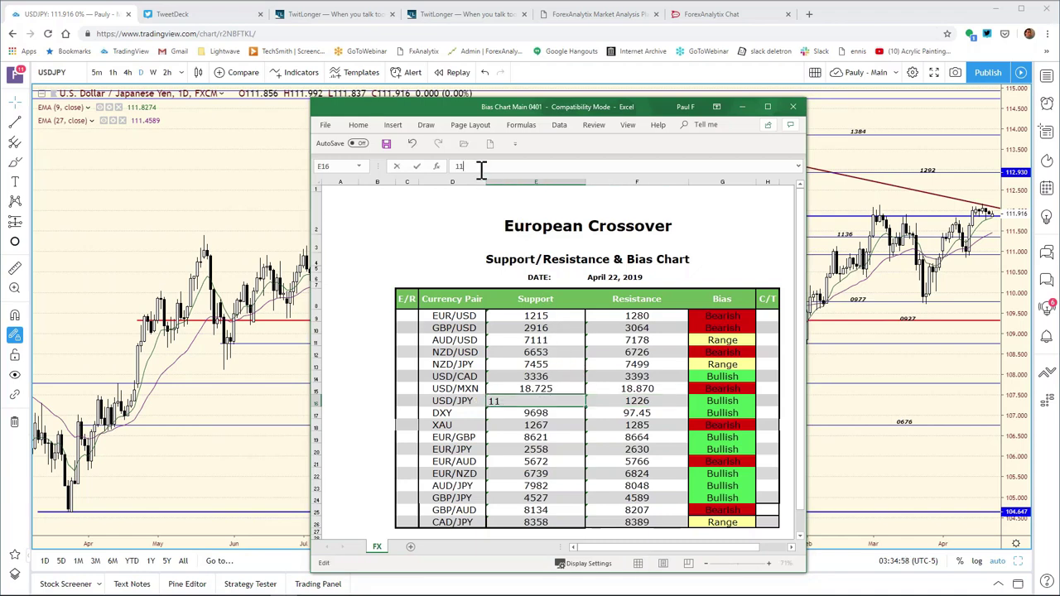
type("36")
key("Return")
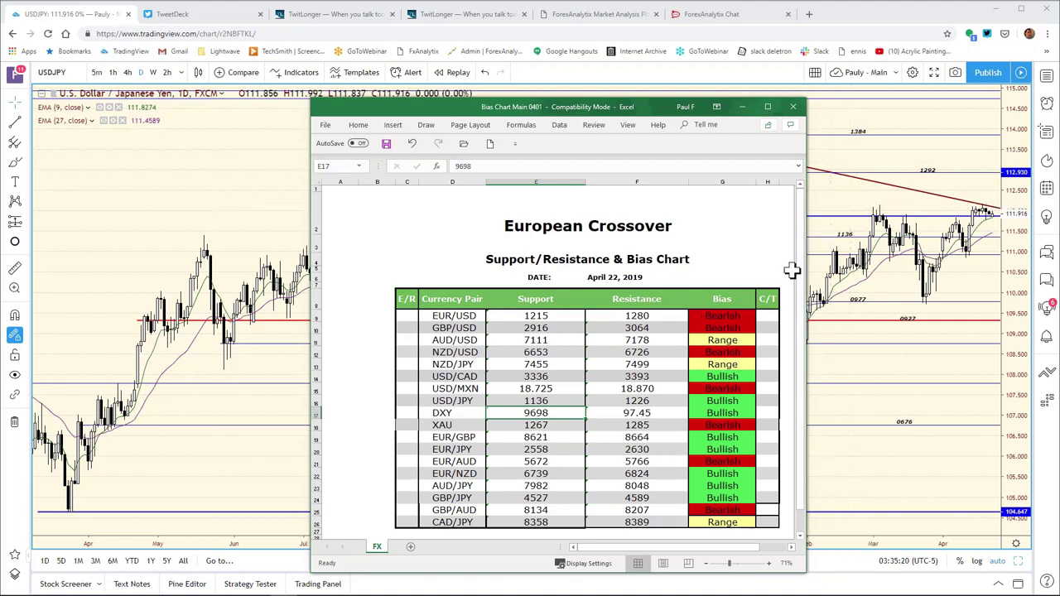
- Return to the eight-chart grid, load DXY into the first pane from the watchlist, then go to ForexAnalytix
left_click(886, 159)
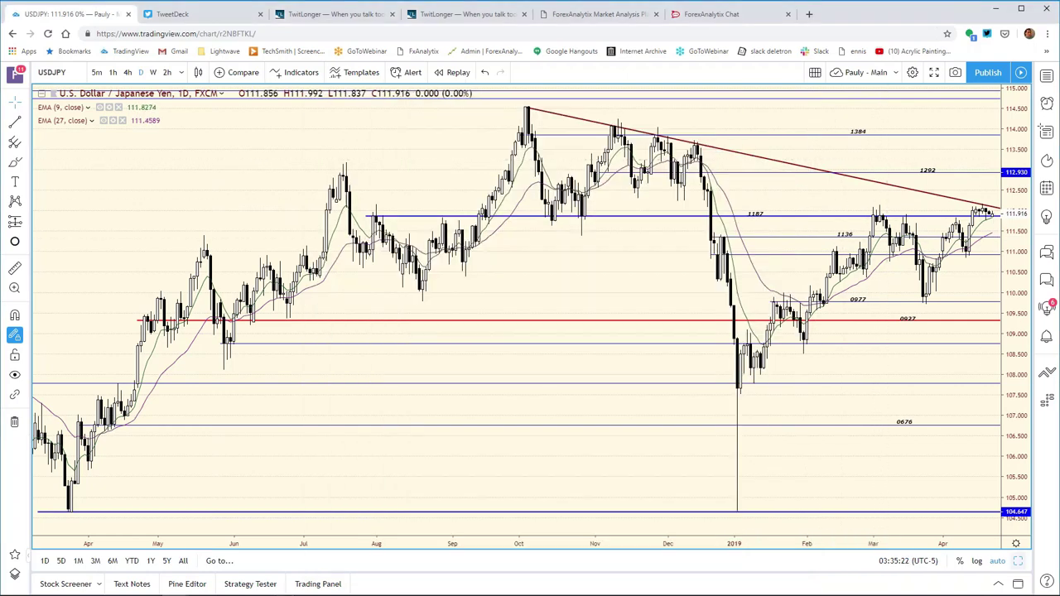
key("alt+Return")
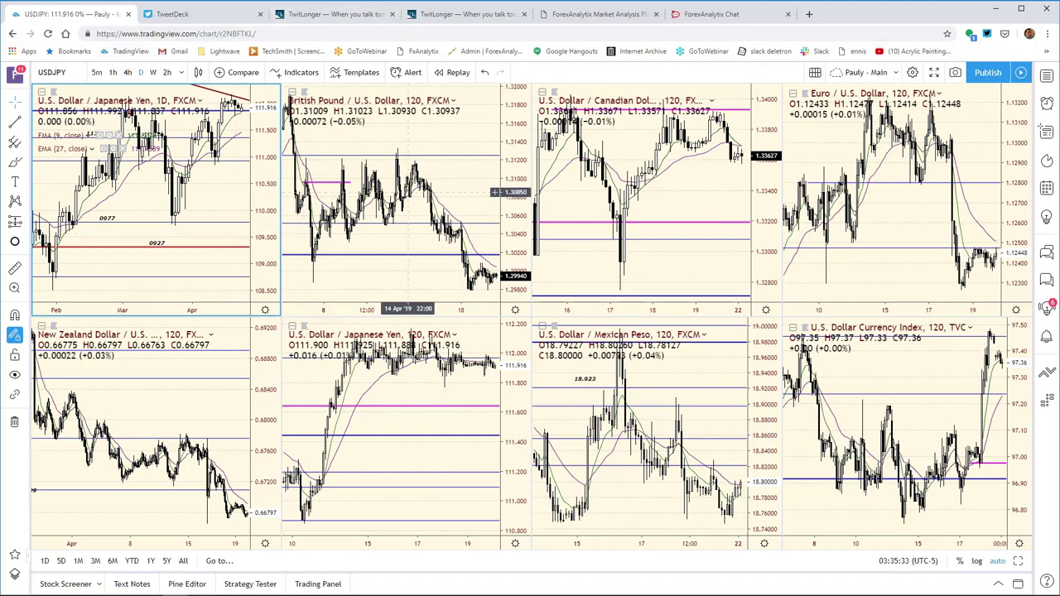
left_click(1046, 75)
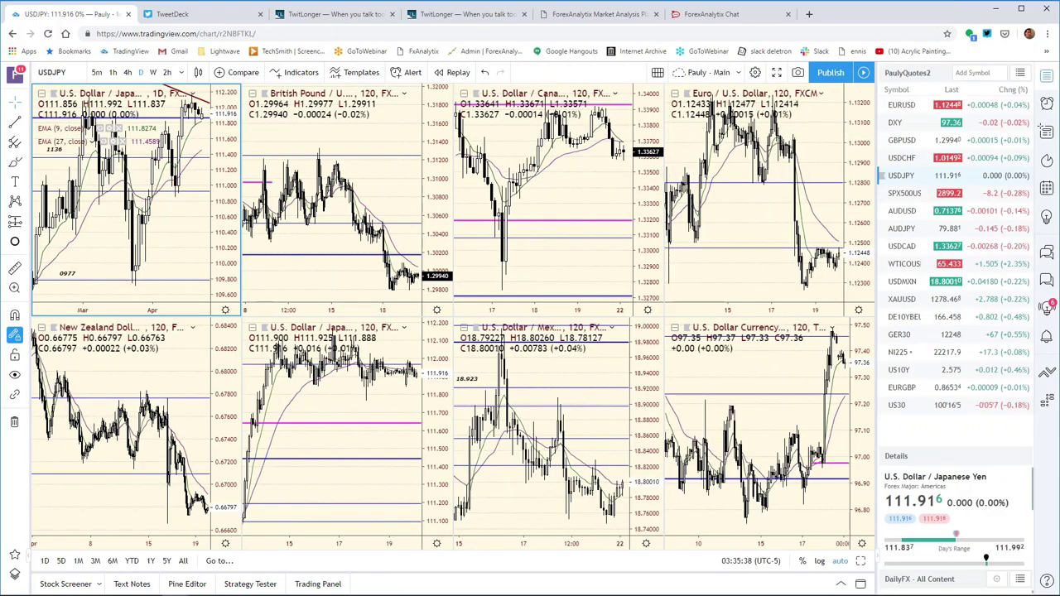
left_click(914, 123)
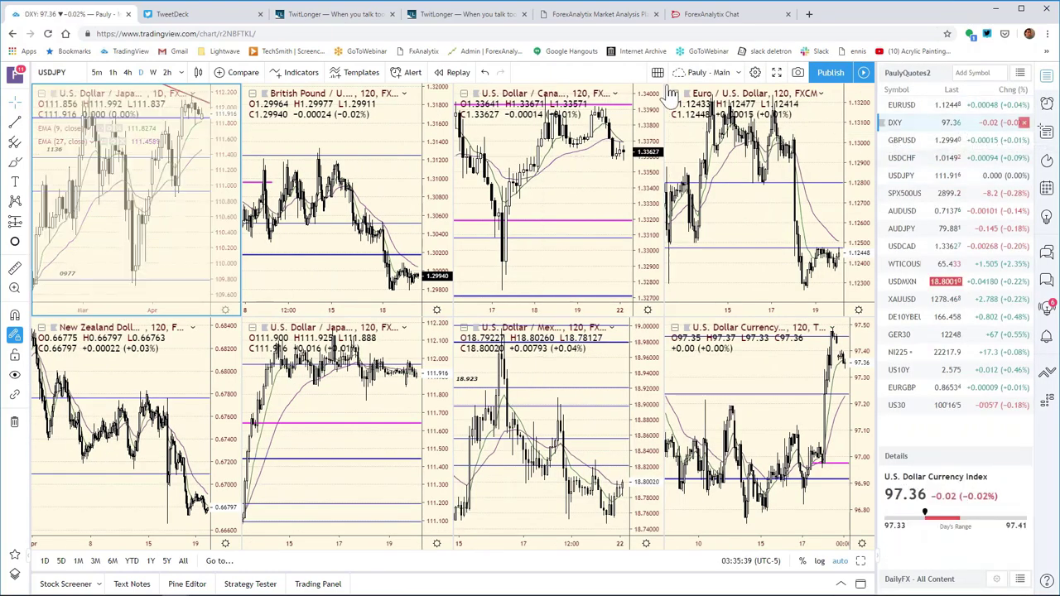
left_click(1046, 75)
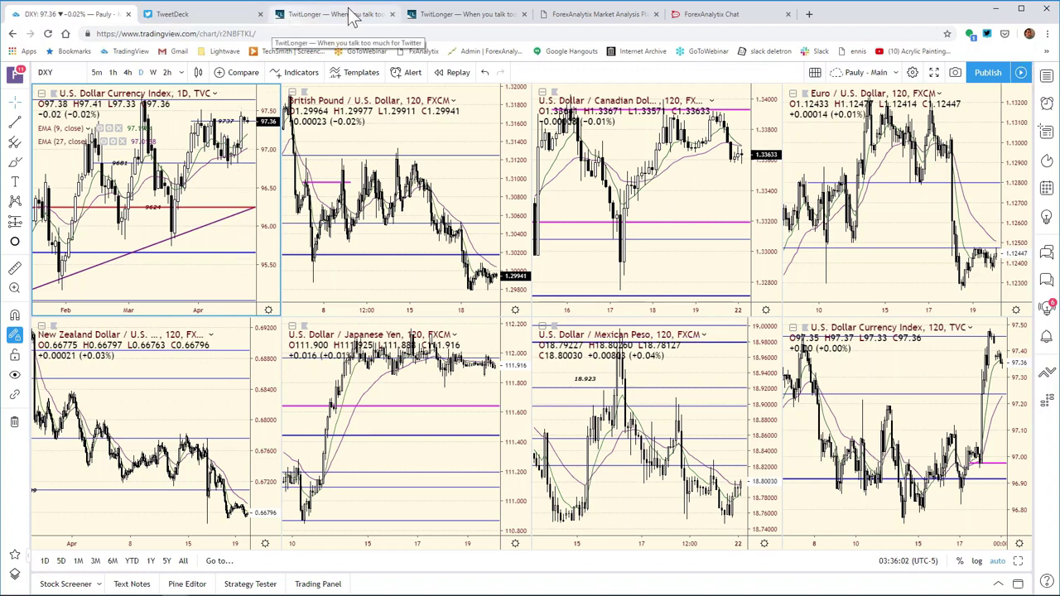
left_click(546, 18)
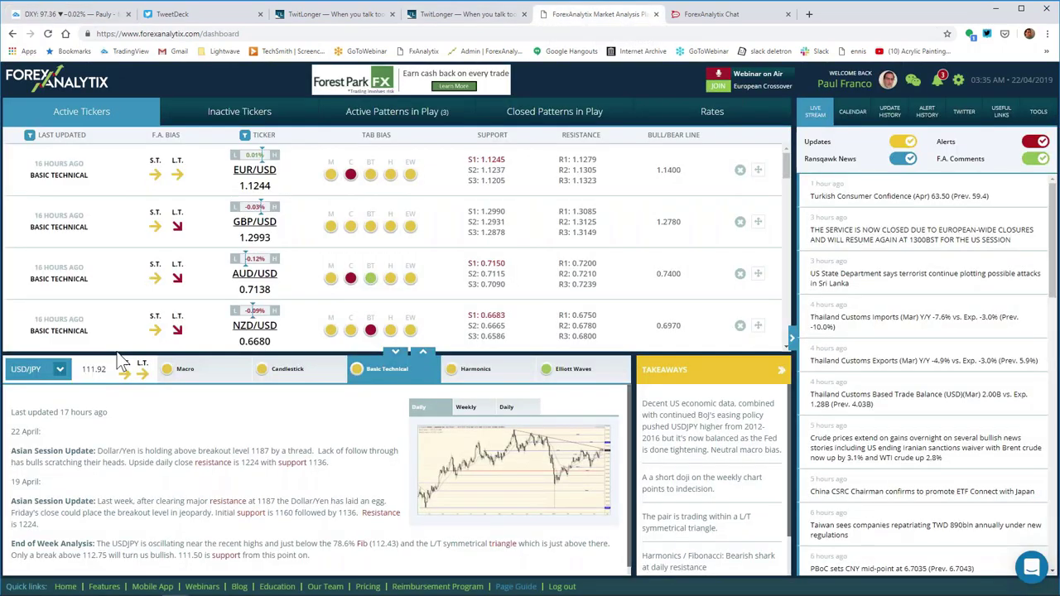
- Display the DXY Basic Technical notes from the pair dropdown, then go back to TradingView
left_click(61, 370)
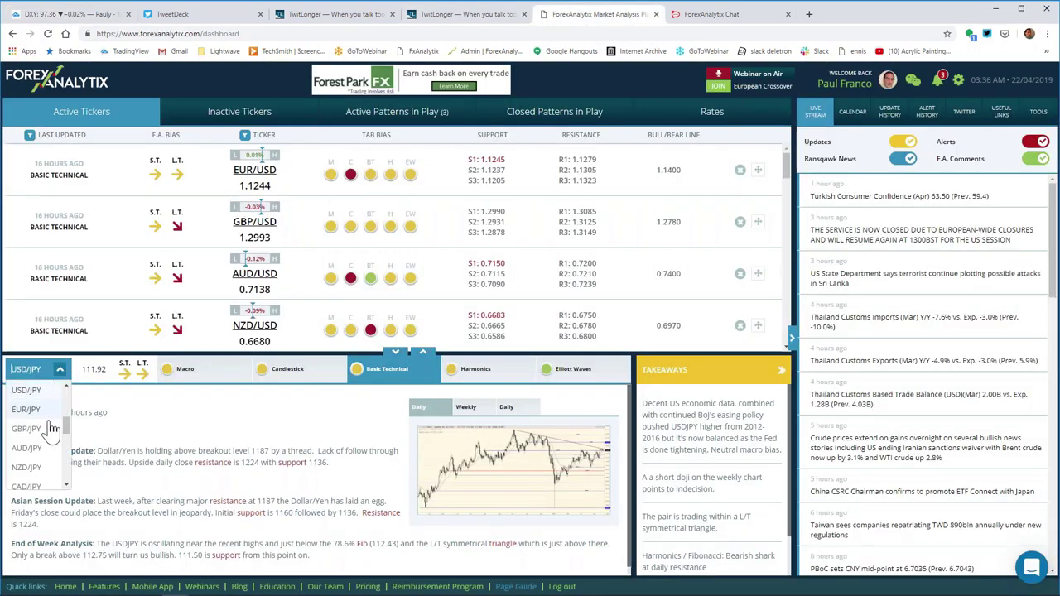
left_click_drag(64, 431, 65, 463)
left_click(38, 438)
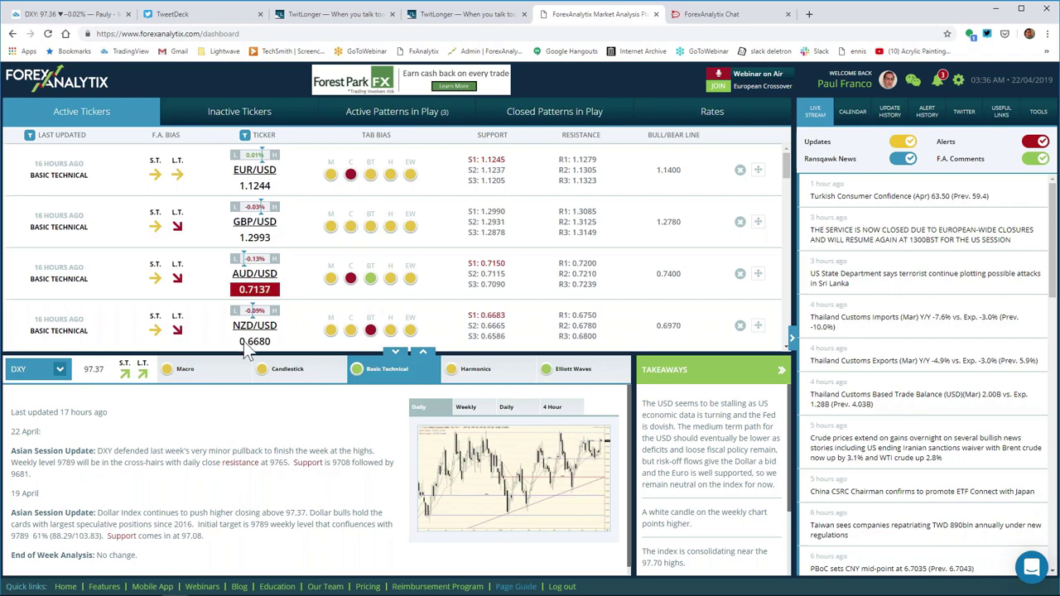
left_click(62, 15)
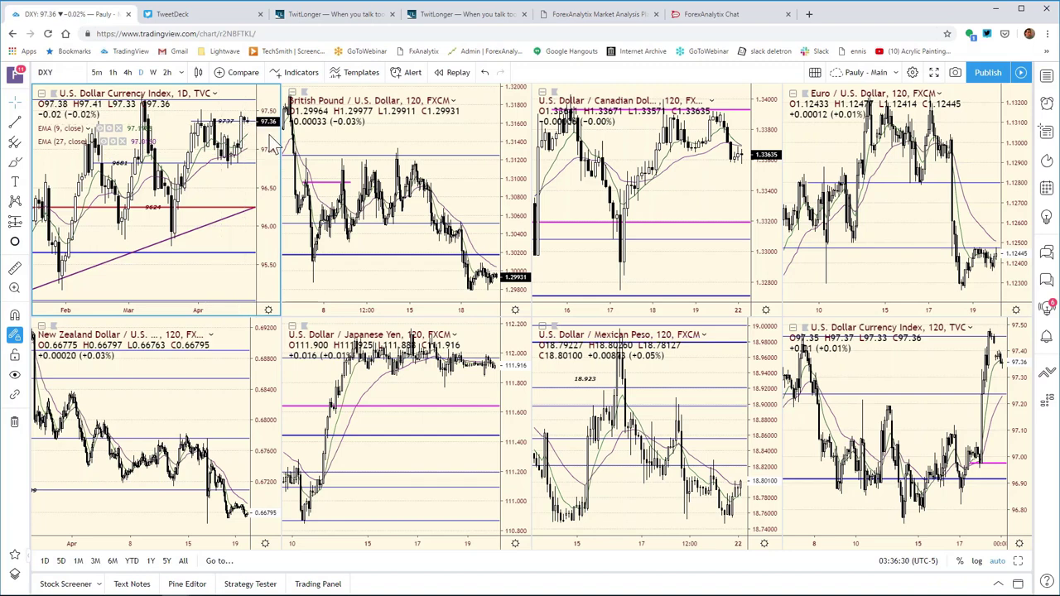
- Maximize the DXY chart, reset and zoom its time range, and switch it to weekly bars
left_click(1019, 562)
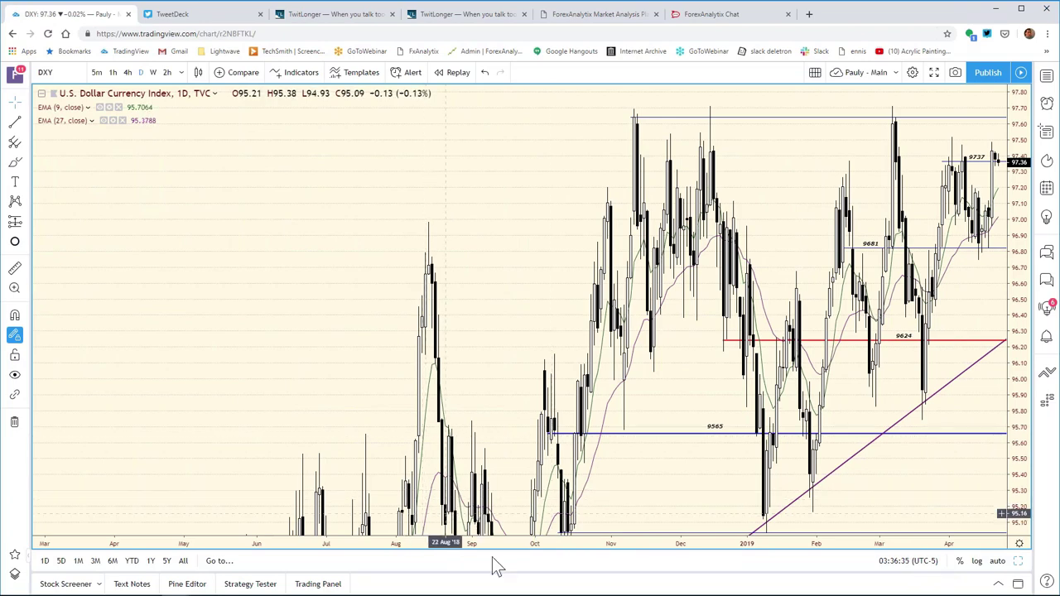
left_click(593, 525)
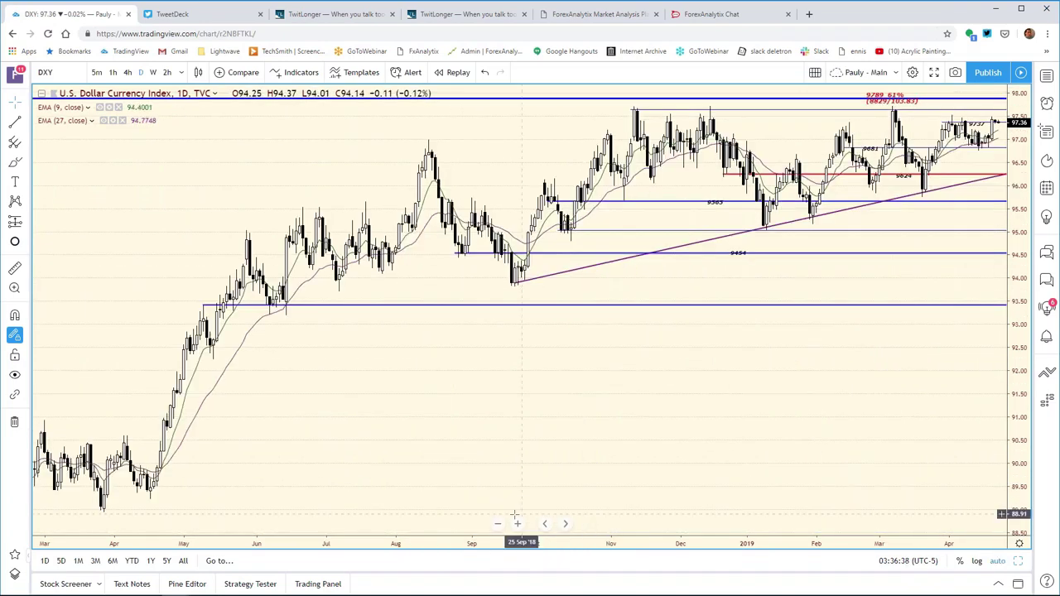
left_click_drag(445, 545, 172, 513)
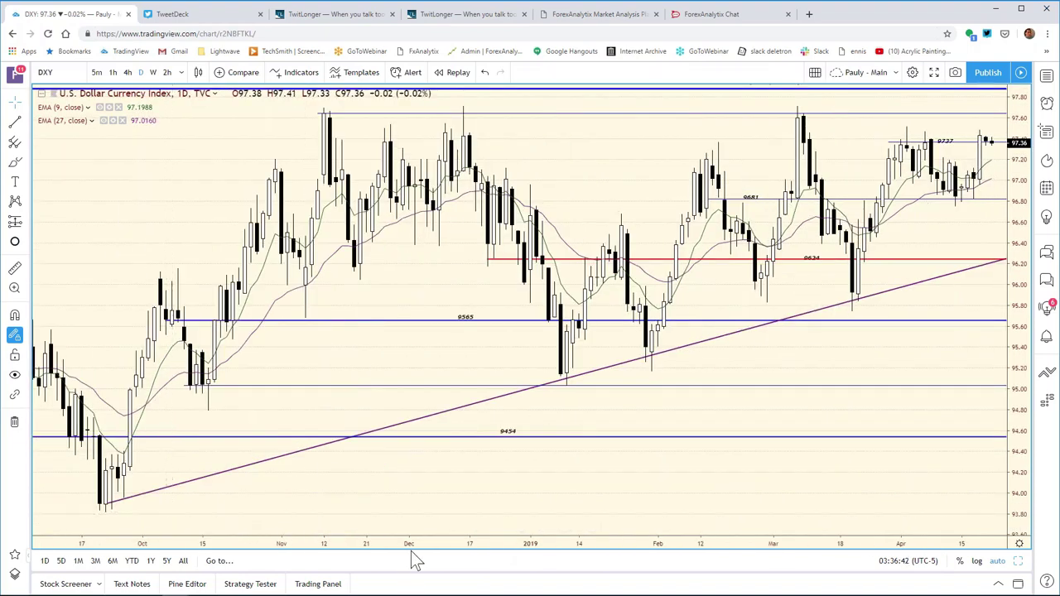
left_click_drag(418, 557, 384, 558)
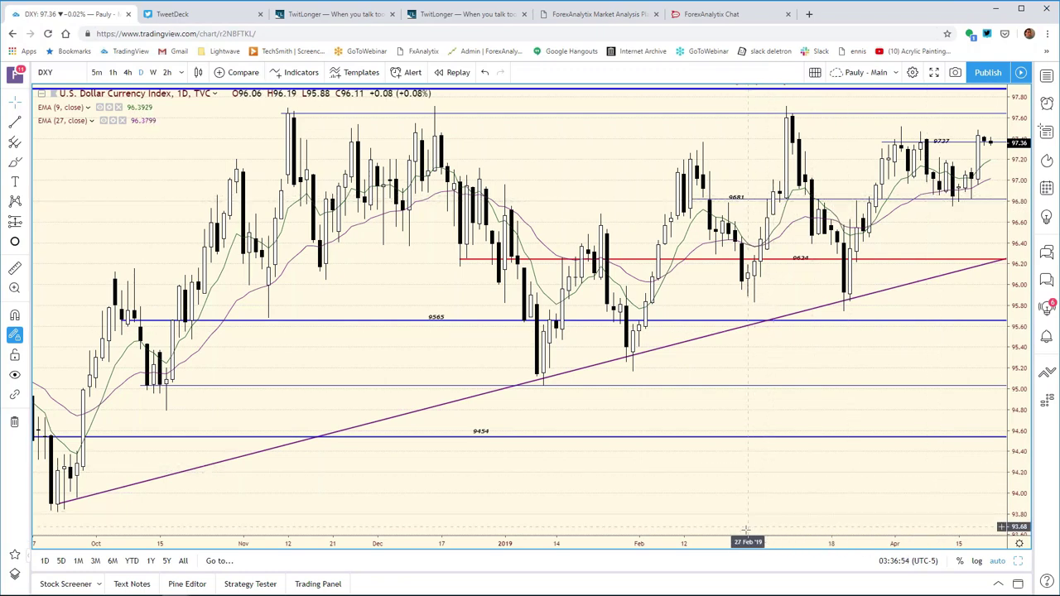
left_click_drag(740, 541, 718, 543)
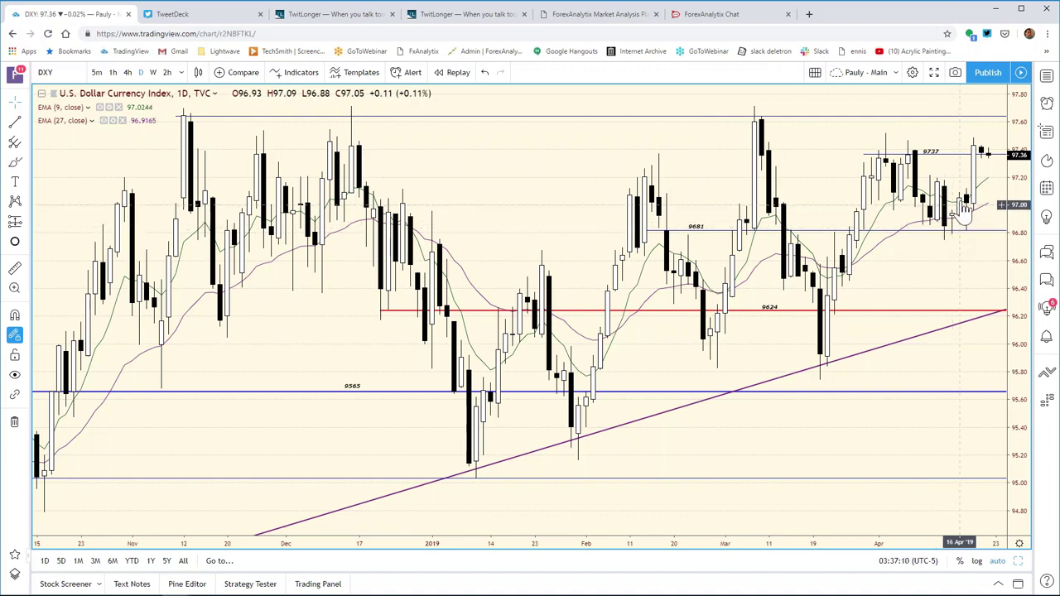
left_click(155, 73)
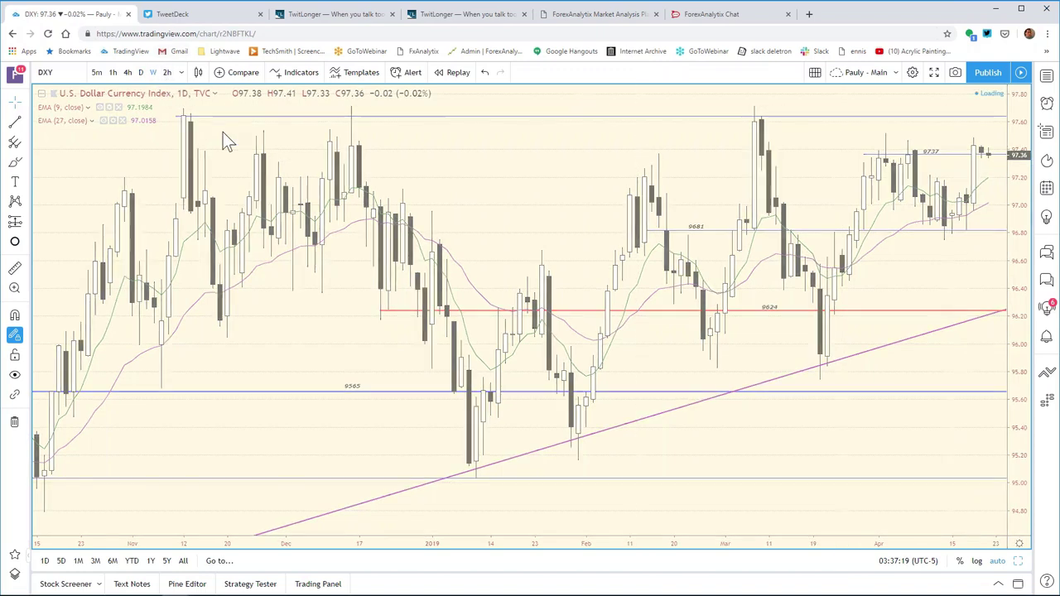
- Switch DXY to 1-month candles covering 2016–2019 and inspect the blue resistance line near 97.88
left_click(182, 72)
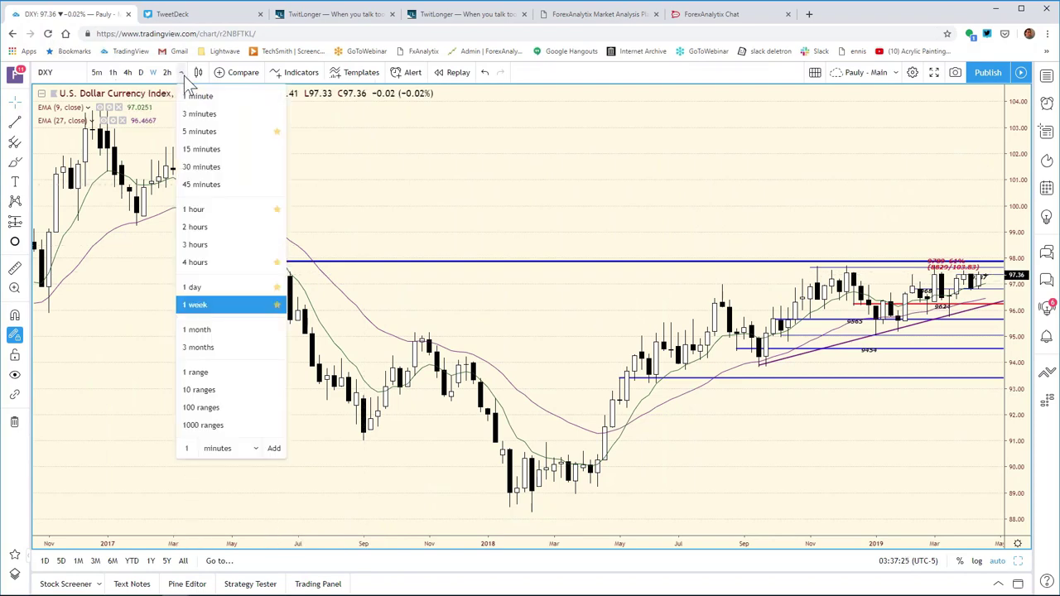
left_click(206, 330)
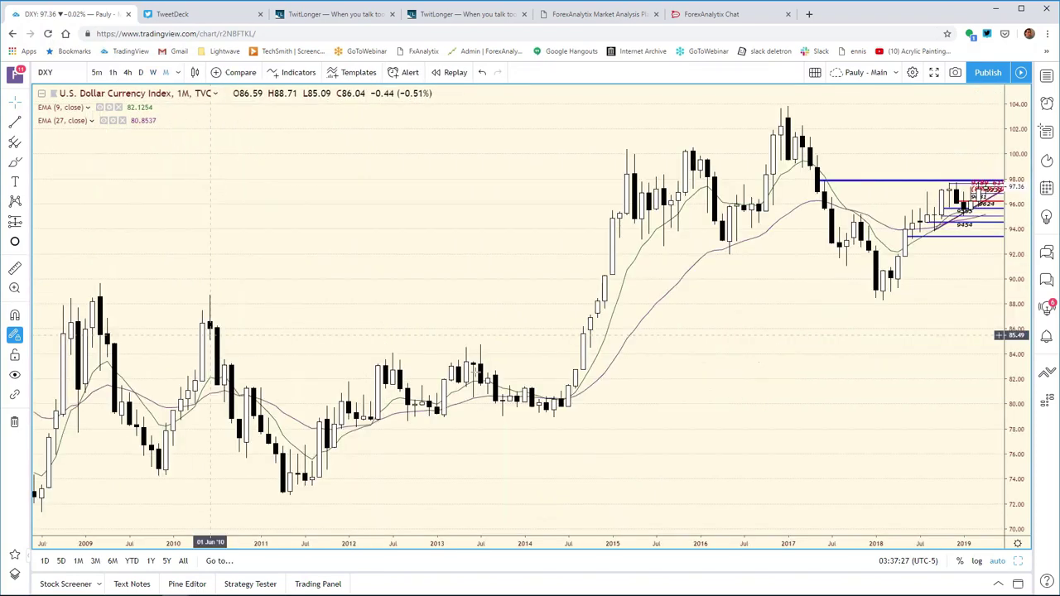
left_click_drag(677, 546, 42, 430)
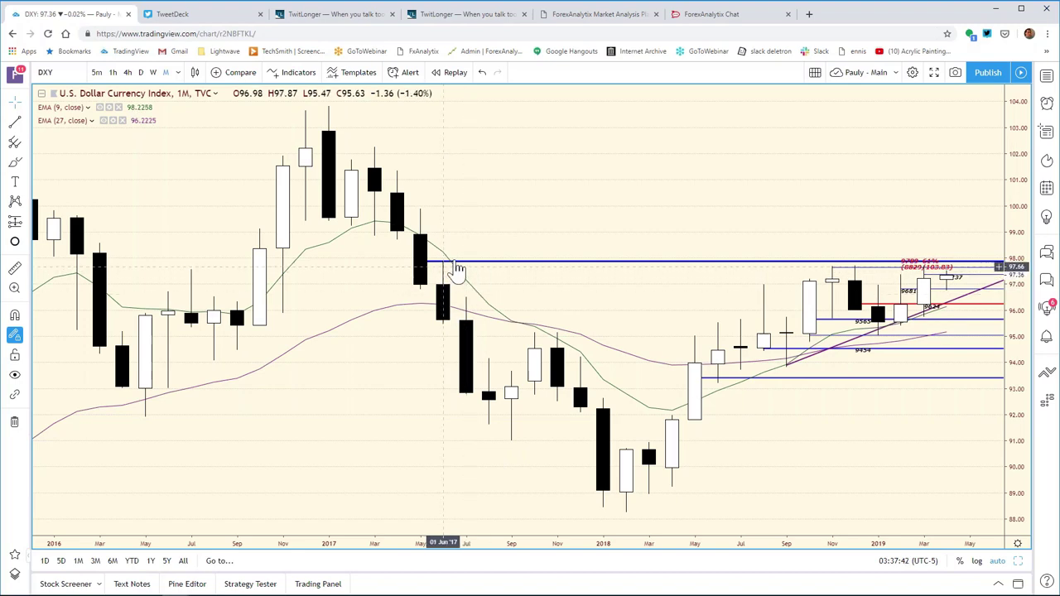
left_click(469, 263)
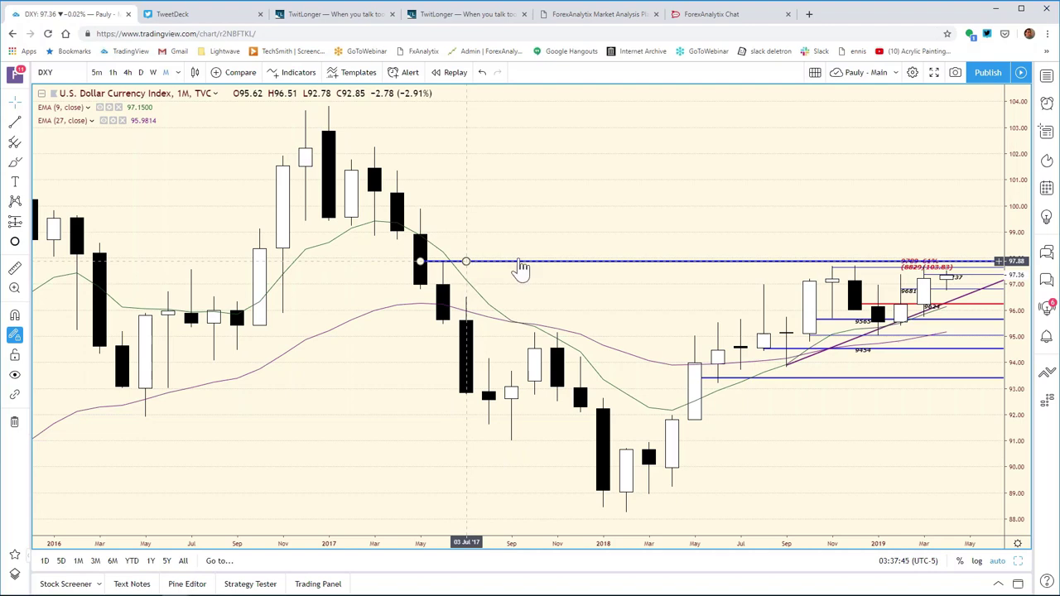
left_click(552, 273)
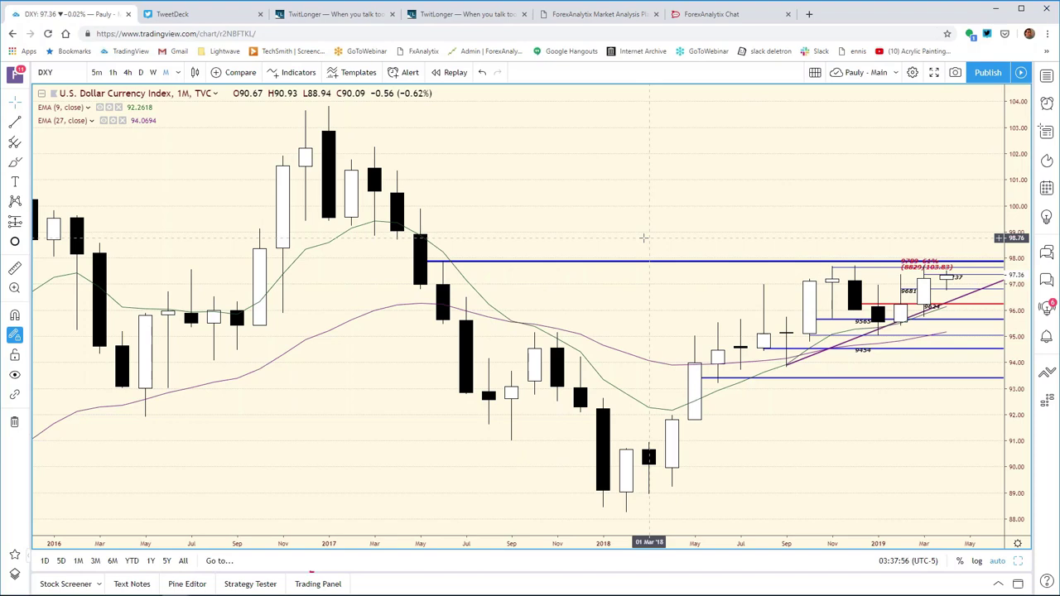
- Put DXY back on weekly candles spanning about August 2018 to April 2019, then bring up the Excel bias chart
left_click(153, 73)
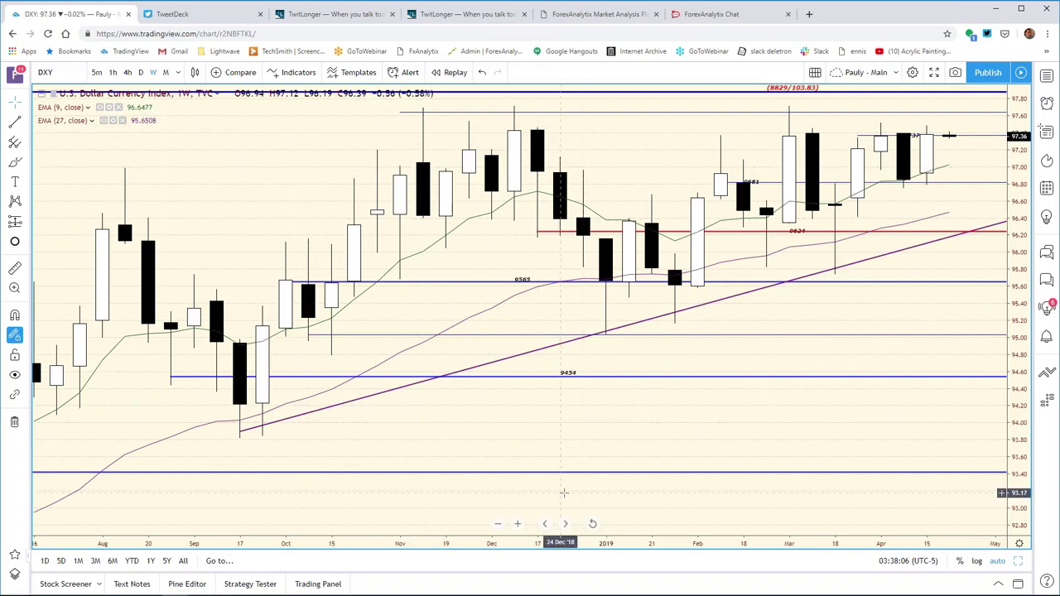
left_click_drag(561, 543, 793, 570)
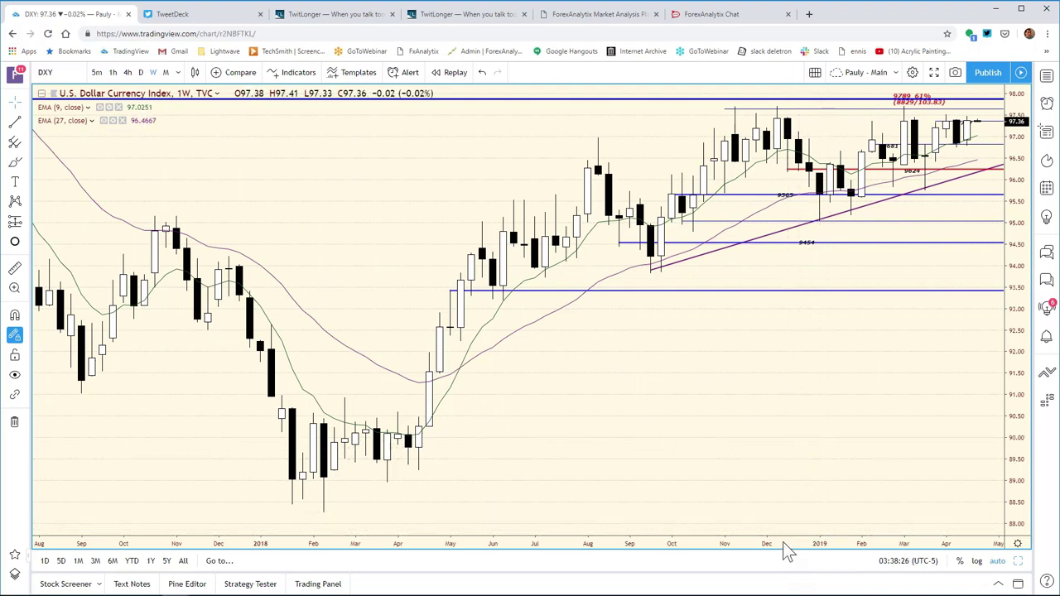
scroll(708, 549, "up", 1)
scroll(708, 549, "up", 5)
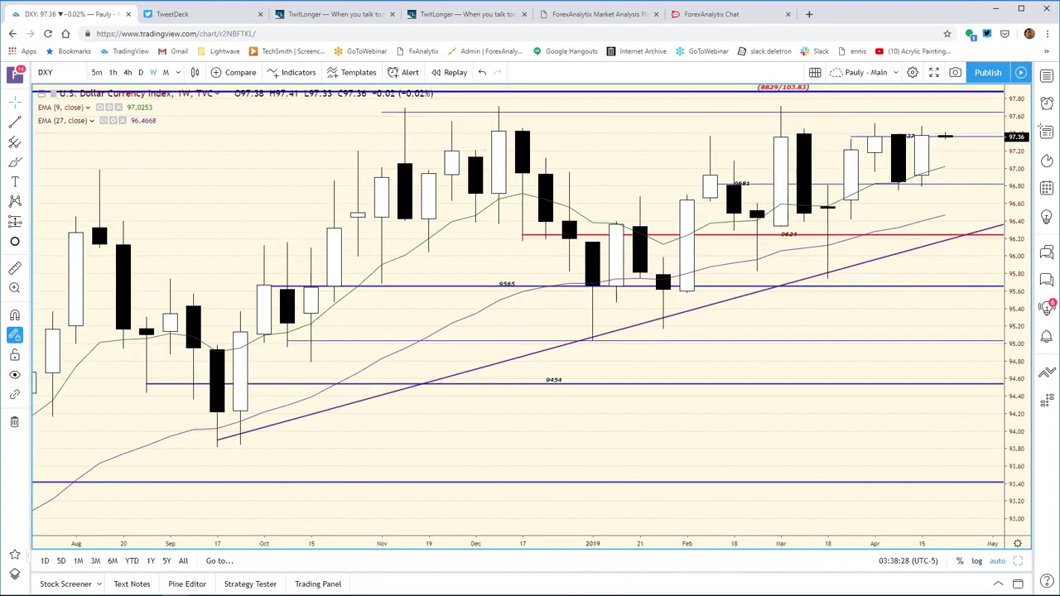
scroll(556, 521, "up", 1)
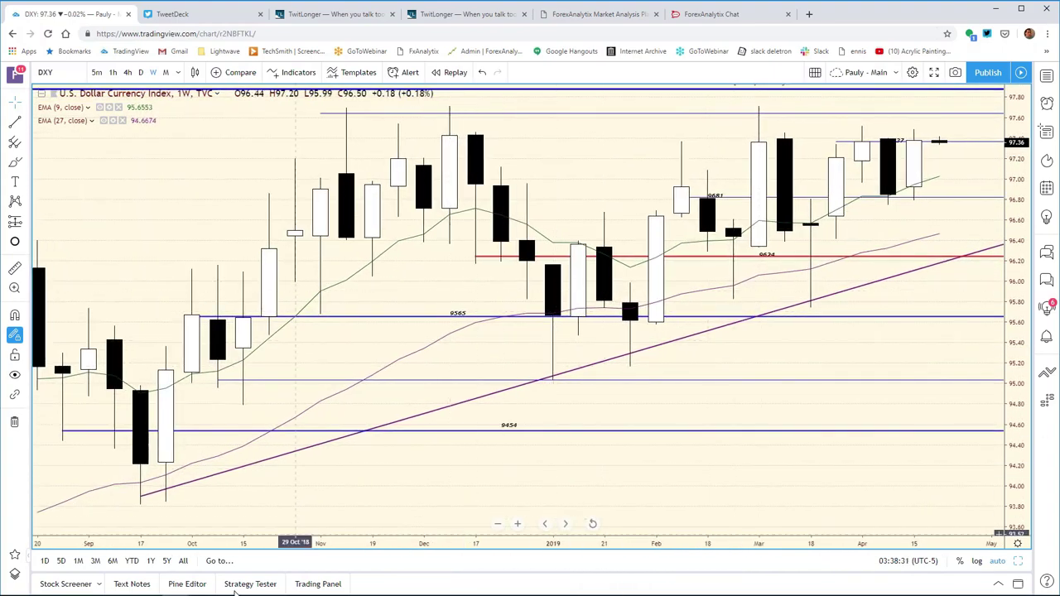
mouse_move(243, 590)
left_click(283, 585)
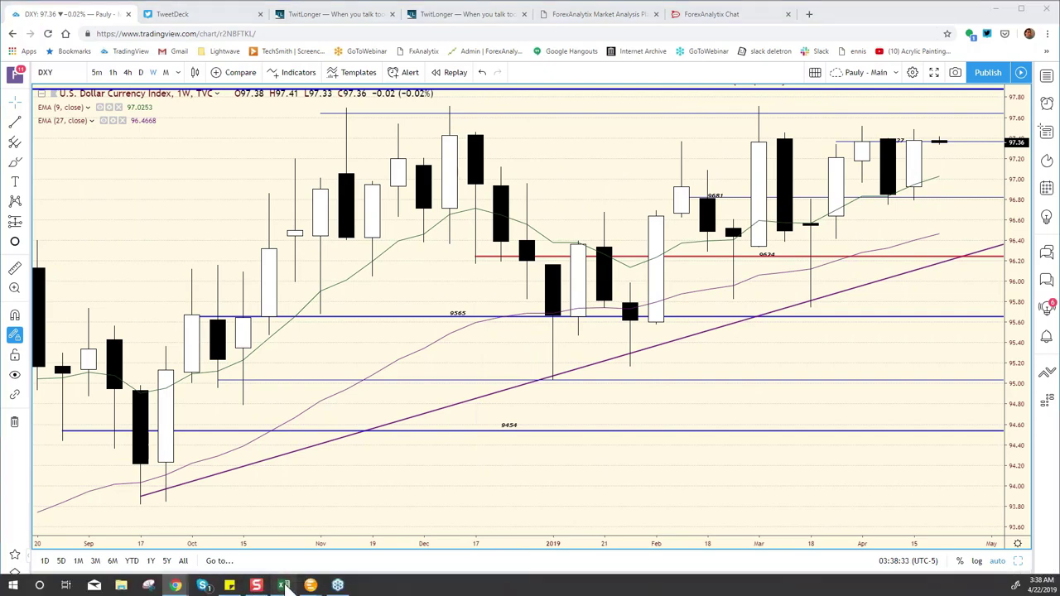
- Set the DXY resistance in the Excel bias chart to 97.65
left_click(632, 414)
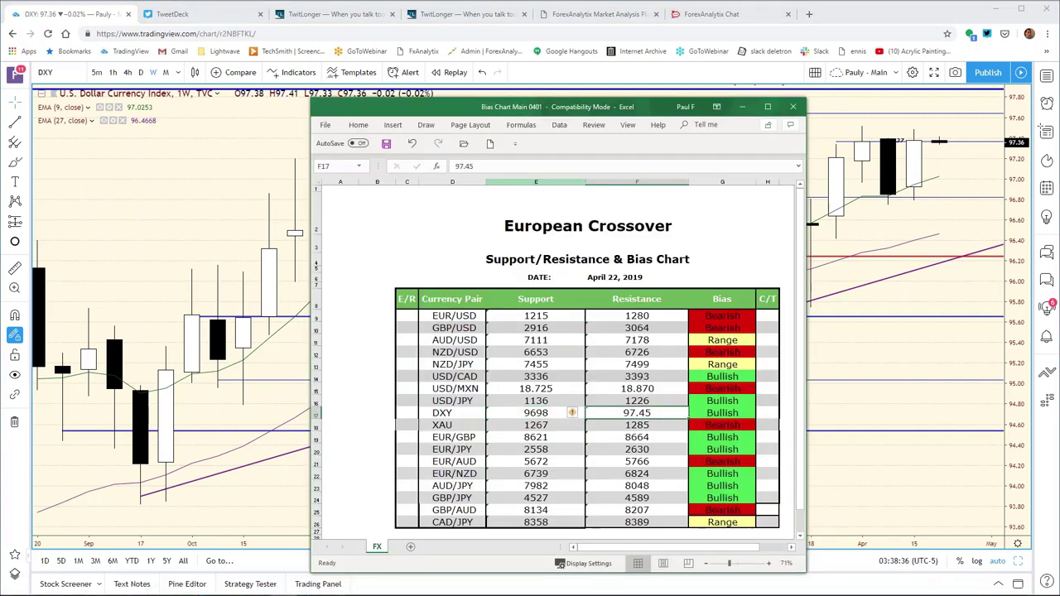
left_click(533, 172)
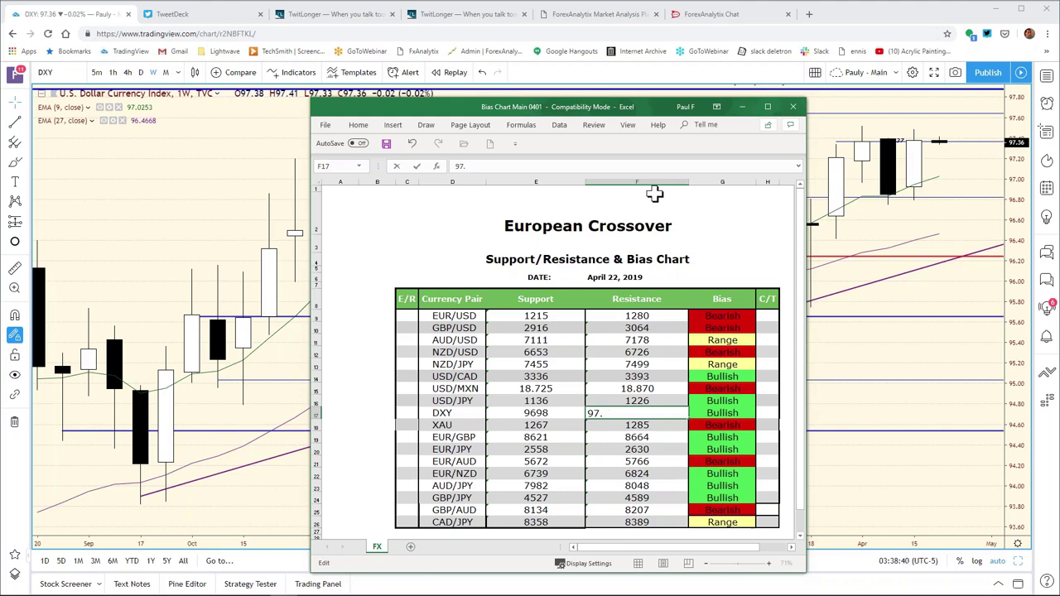
key("Return")
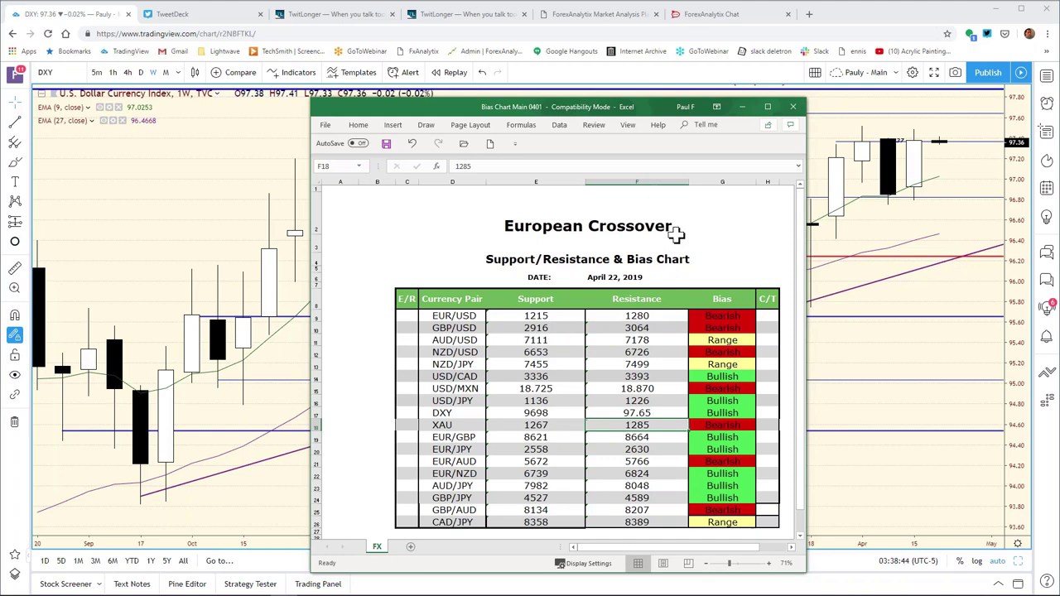
- Change the DXY support from 9698 to 9708 and return to the TradingView chart
left_click(553, 413)
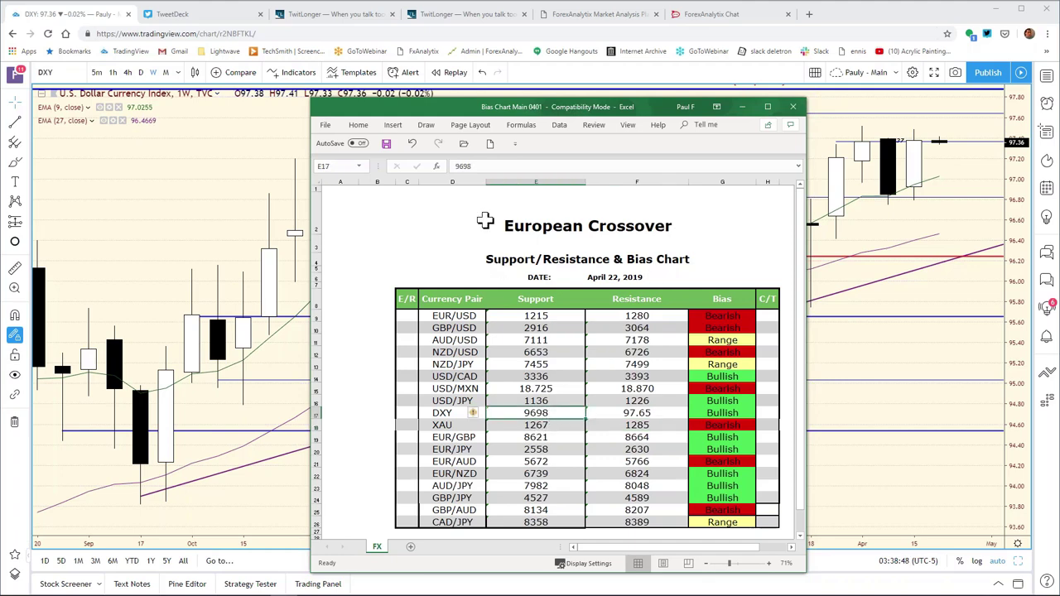
left_click(482, 165)
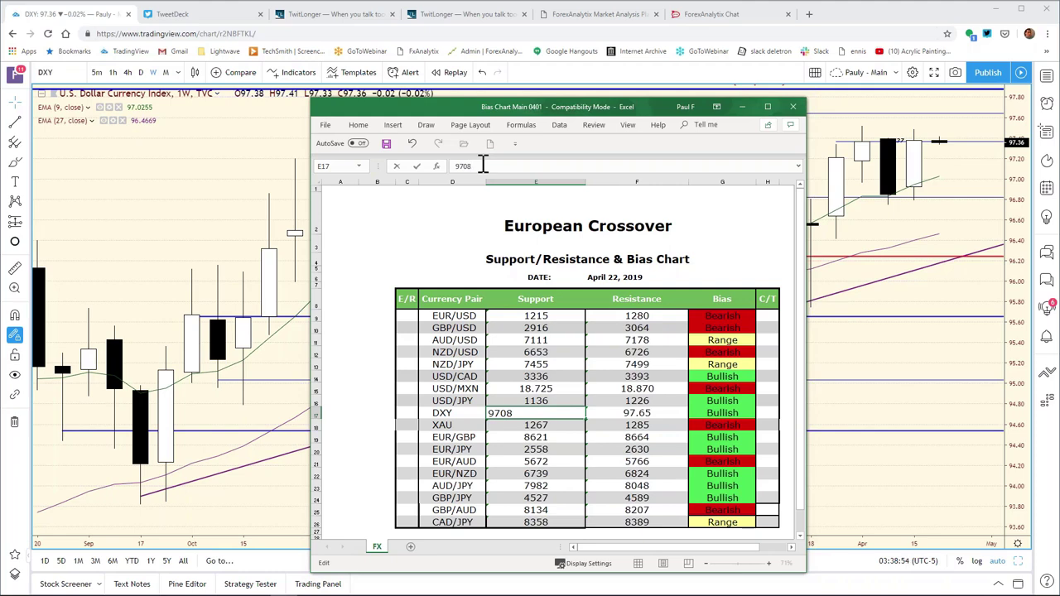
key("Return")
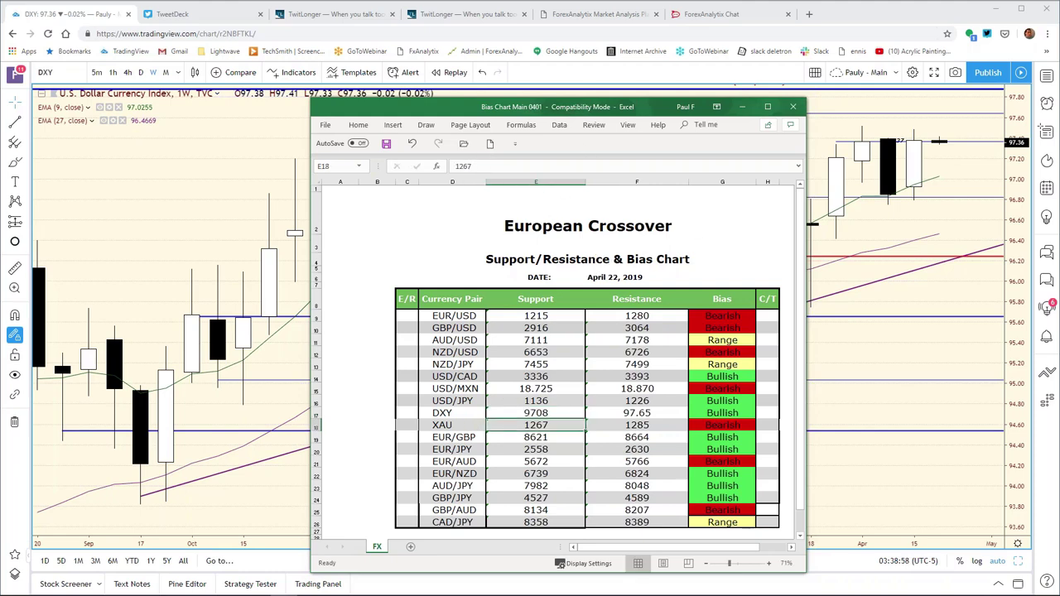
left_click(817, 540)
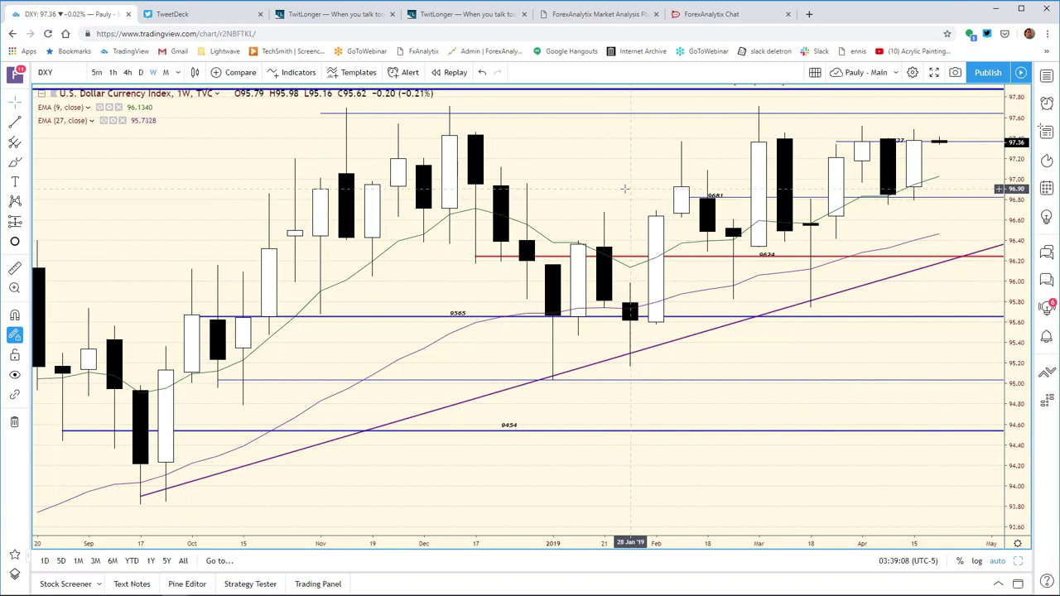
- Load gold (XAUUSD) from the watchlist on daily candles, stretched to show the last several months
type("XUUSD")
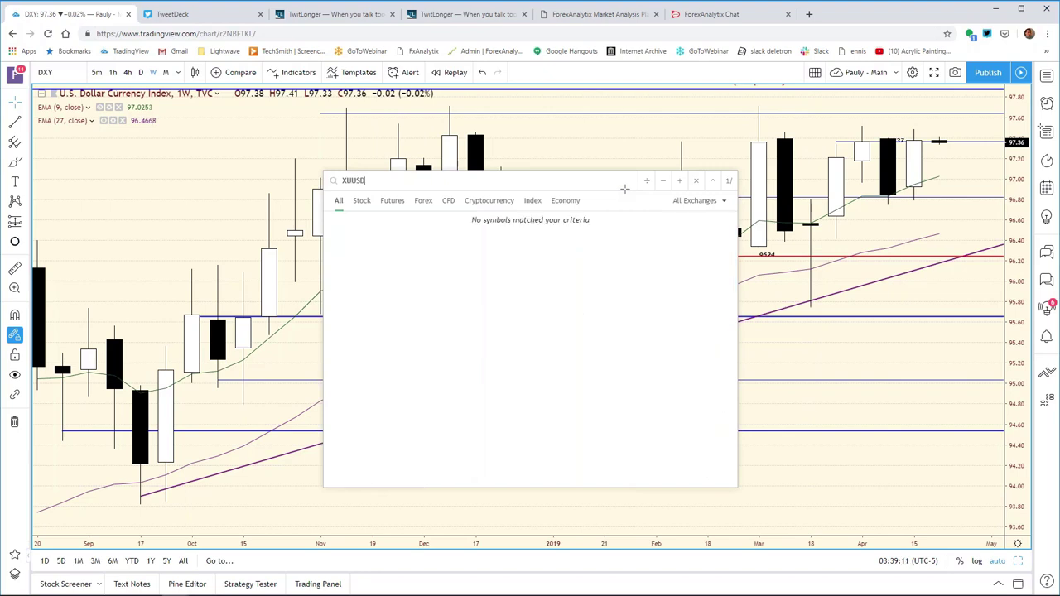
key("Return")
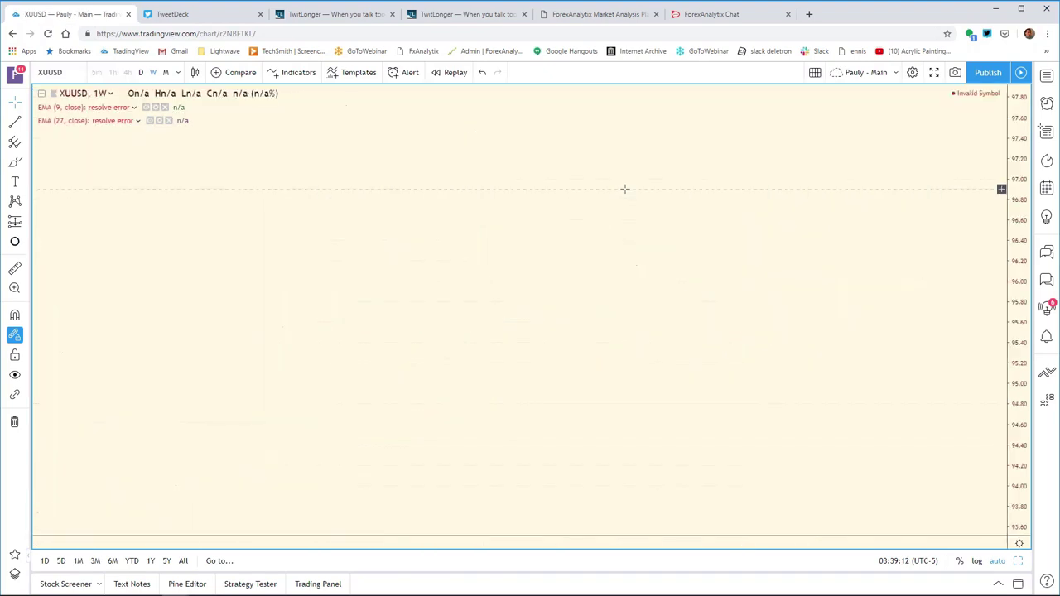
left_click(1045, 77)
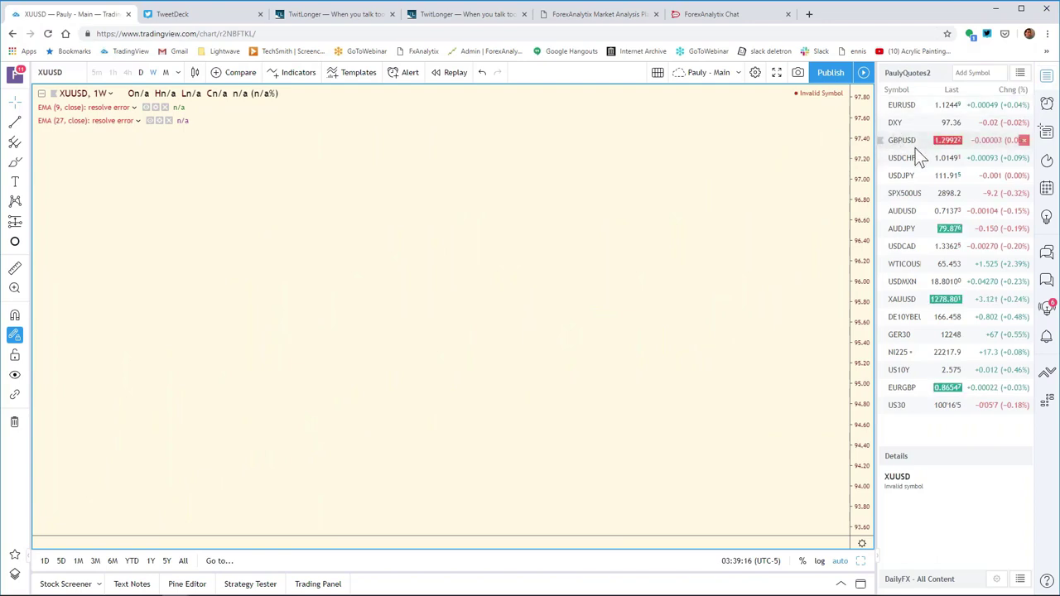
left_click(917, 302)
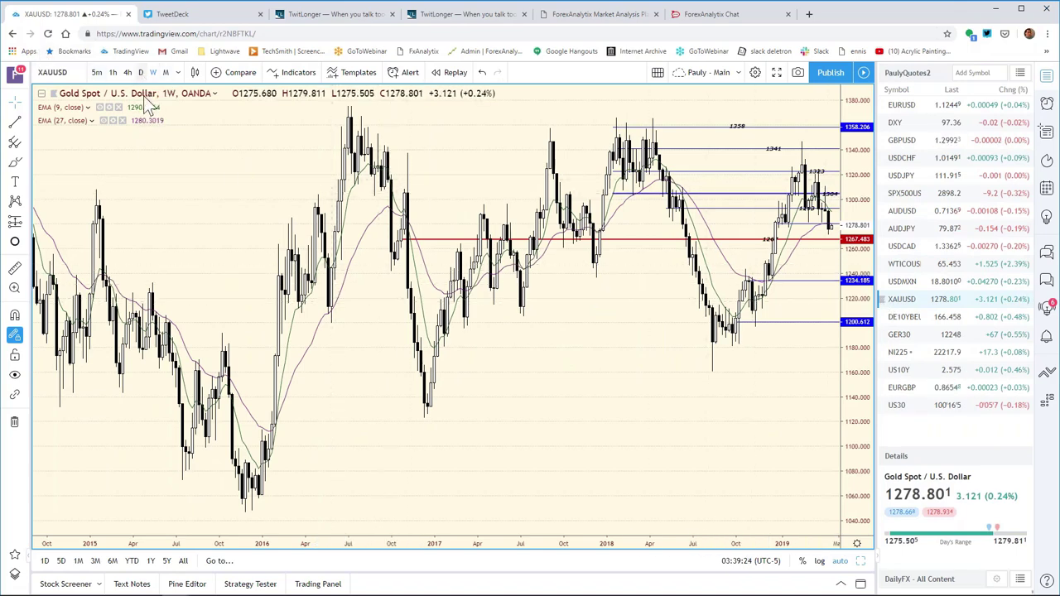
left_click(140, 73)
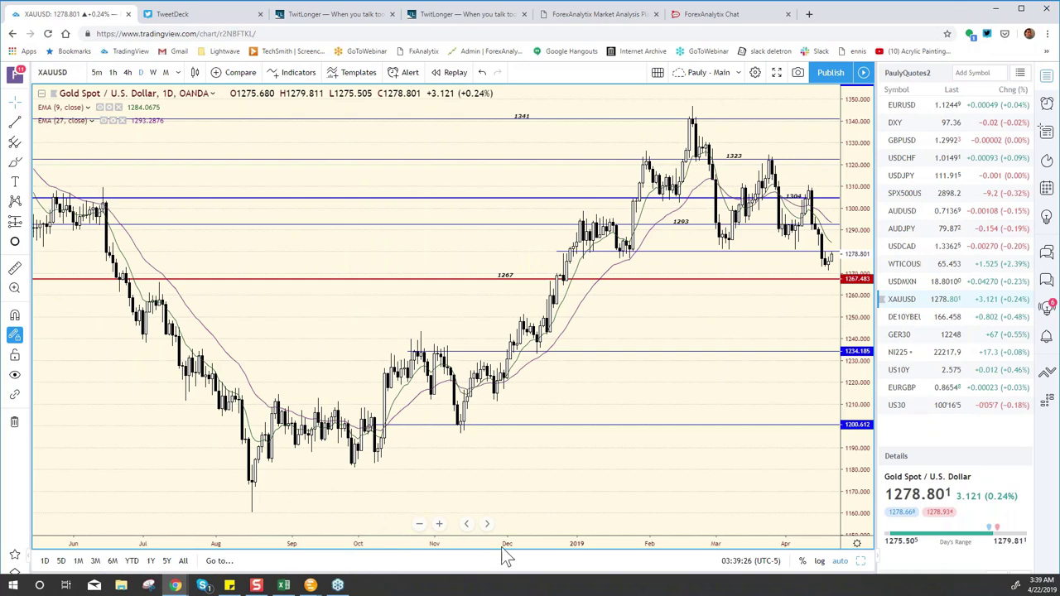
left_click_drag(477, 553, 339, 556)
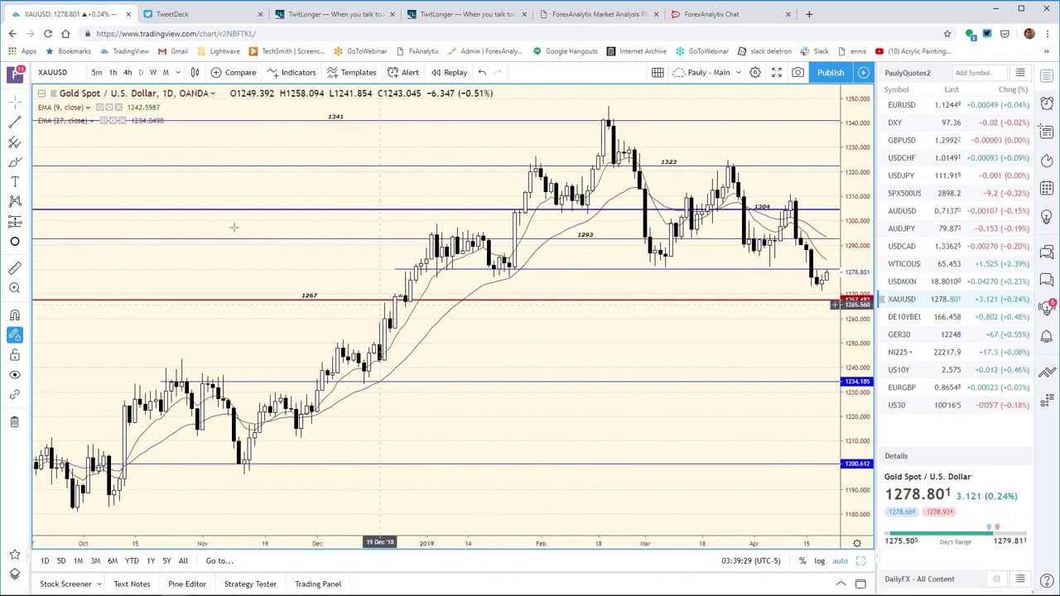
- Read ForexAnalytix's XAU/USD notes (pivot 1267, resistance 1287/1293), then return to the TradingView gold chart
left_click(554, 15)
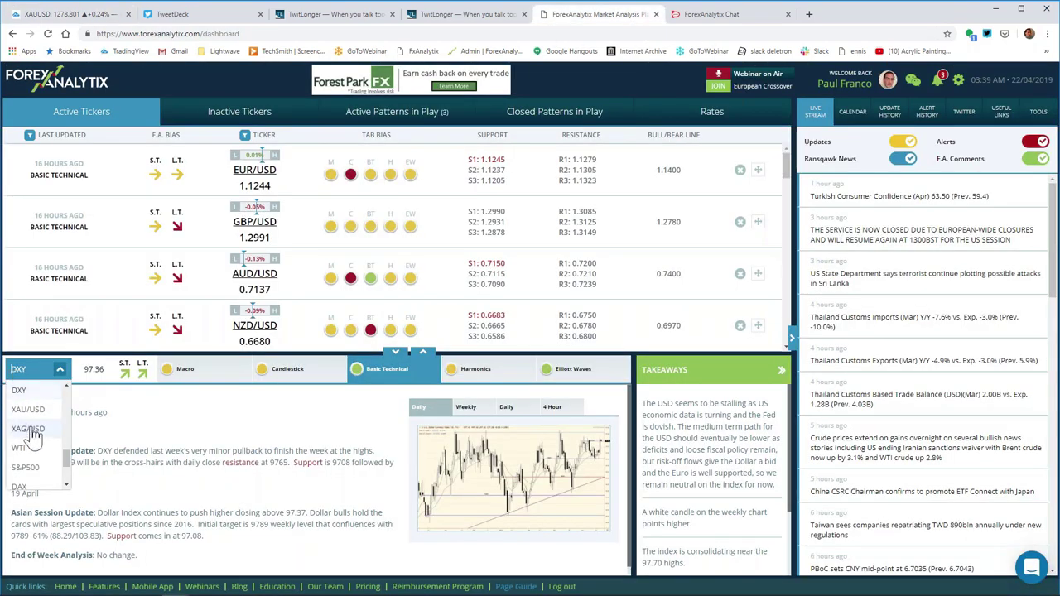
left_click(27, 410)
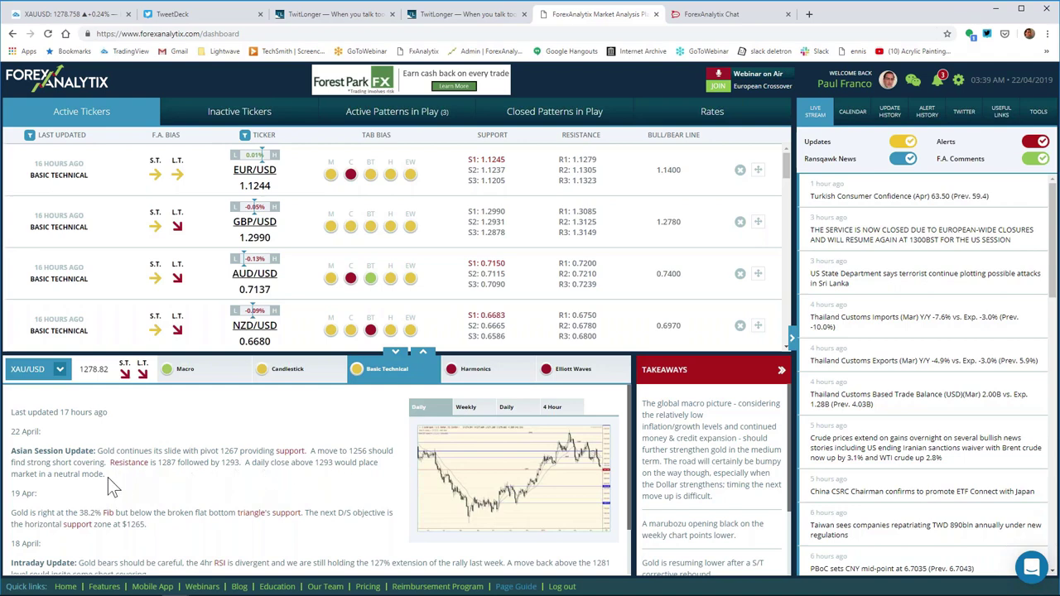
left_click(52, 15)
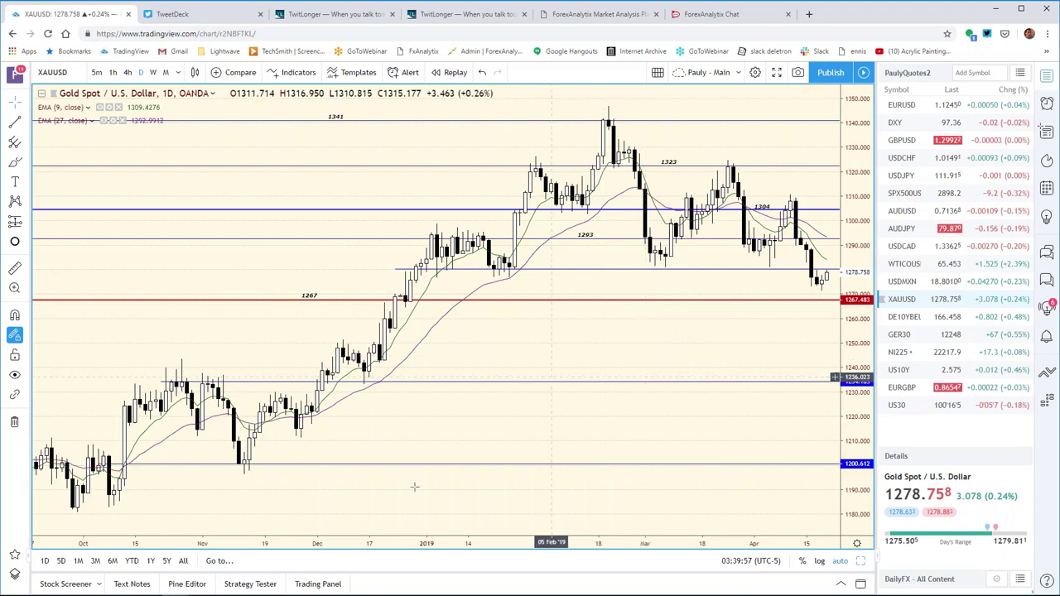
scroll(512, 548, "down", 3)
scroll(555, 554, "down", 3)
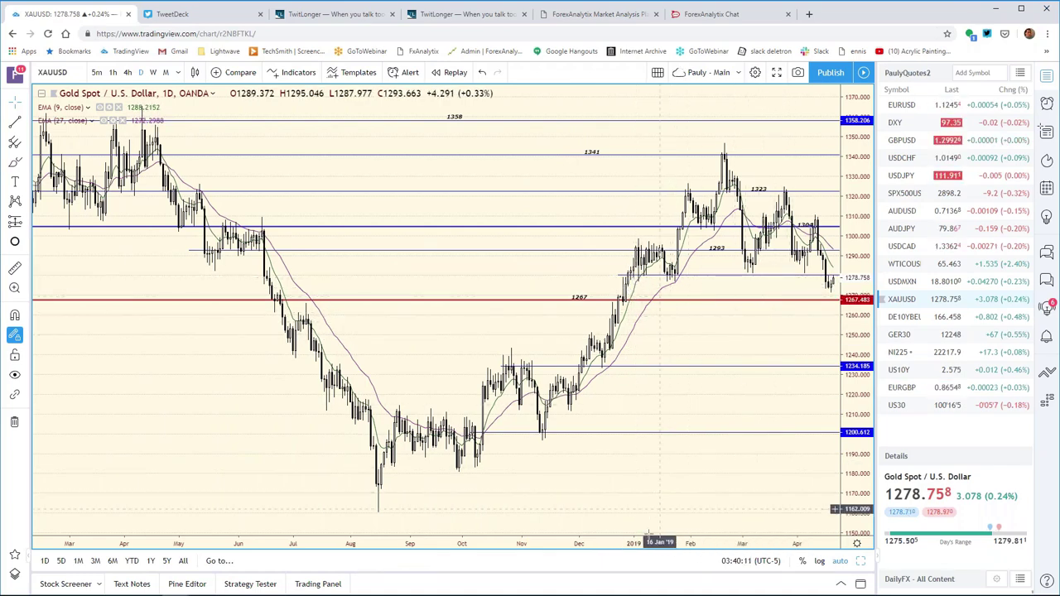
left_click_drag(645, 541, 290, 584)
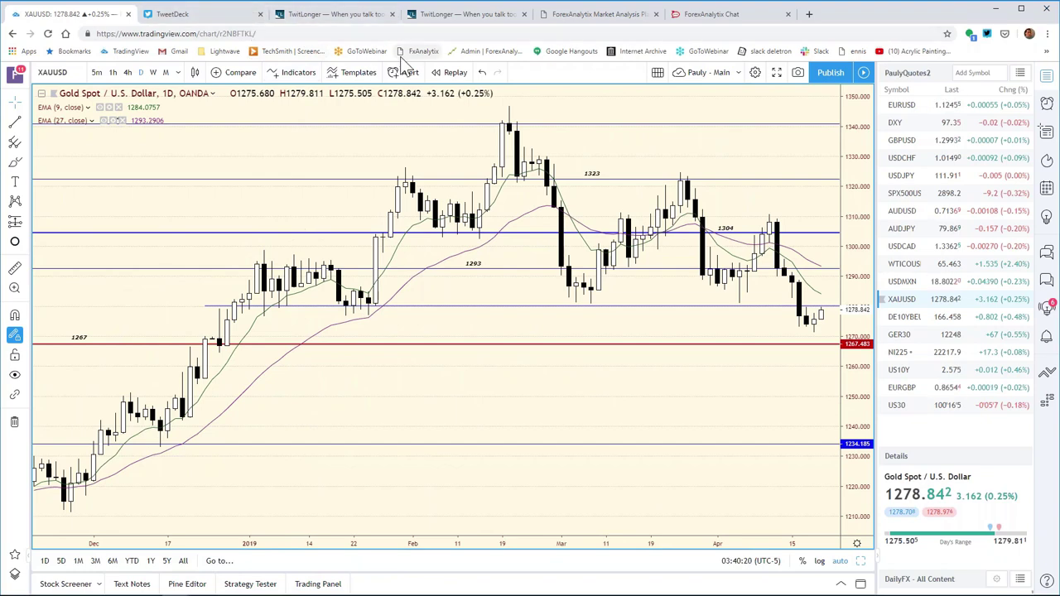
left_click(560, 18)
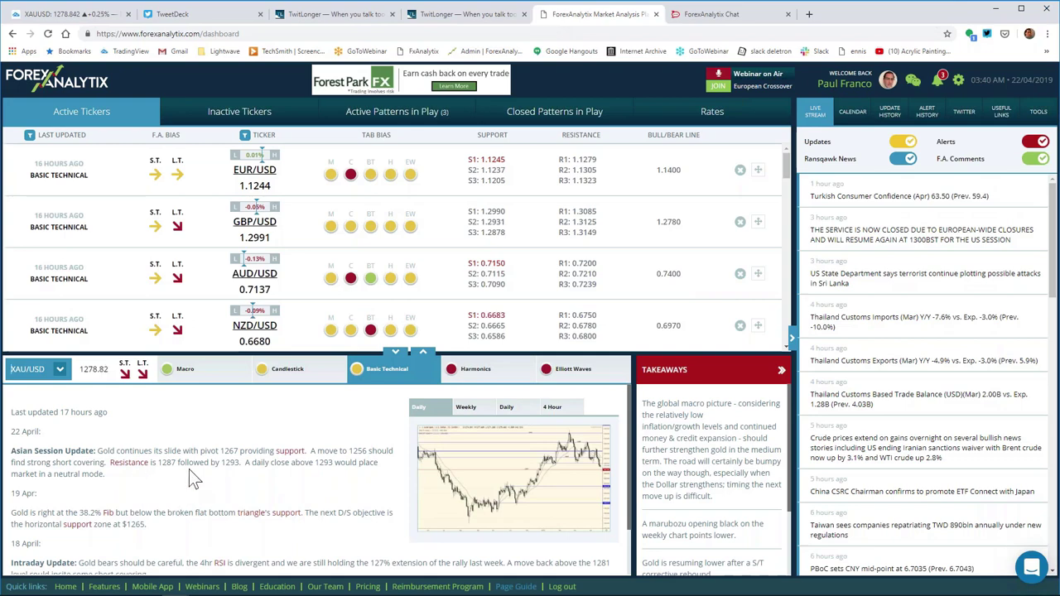
left_click(79, 14)
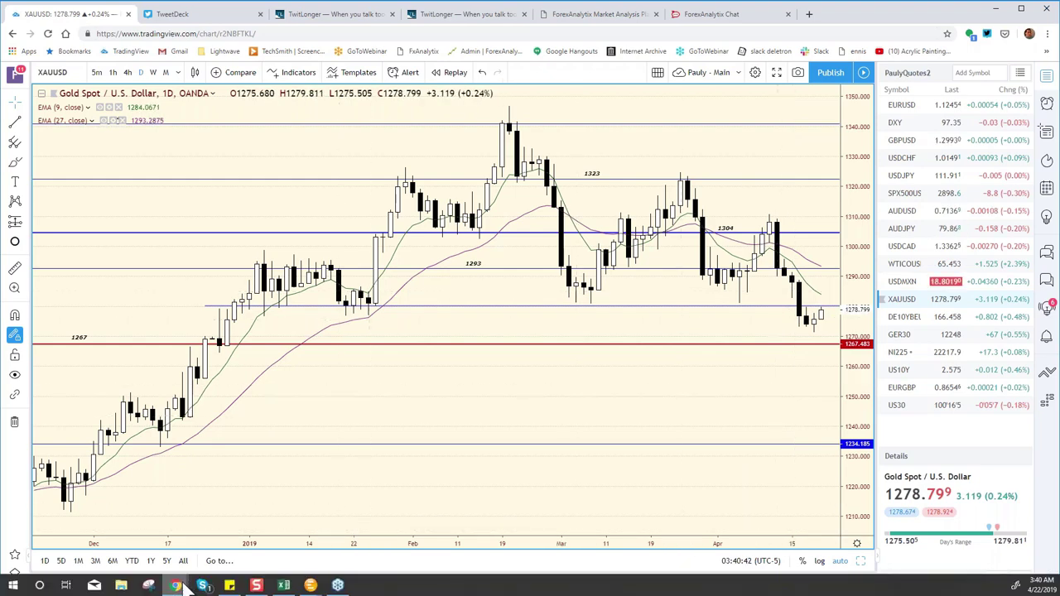
- Check the gold row in the Excel bias chart, then return to TradingView's eight-chart grid
left_click(289, 586)
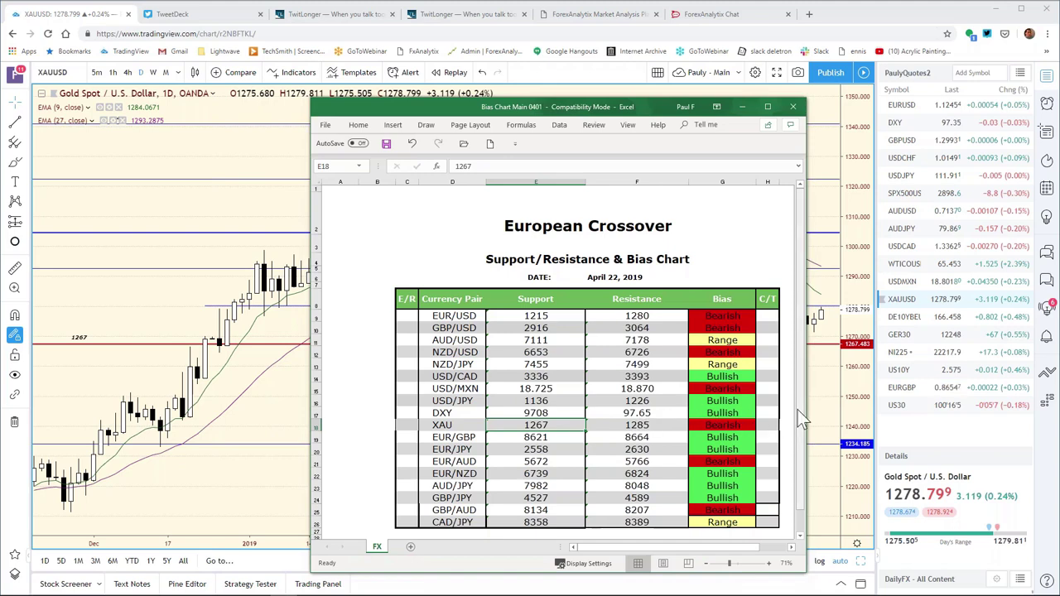
left_click(847, 377)
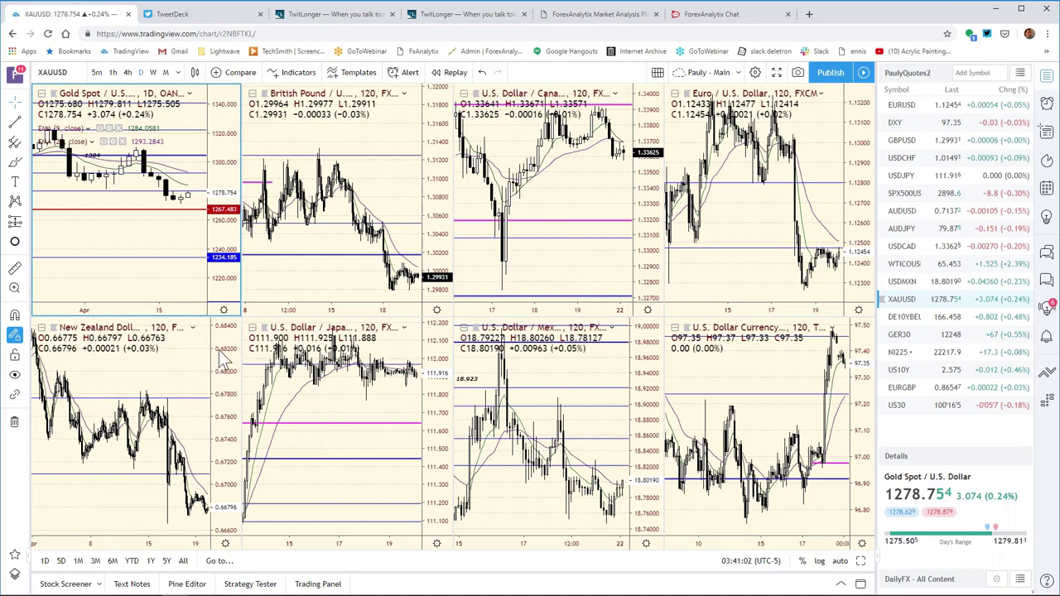
- Load XAUUSD into the bottom-left pane, maximize it and reset to recent 120-minute candles
left_click(125, 397)
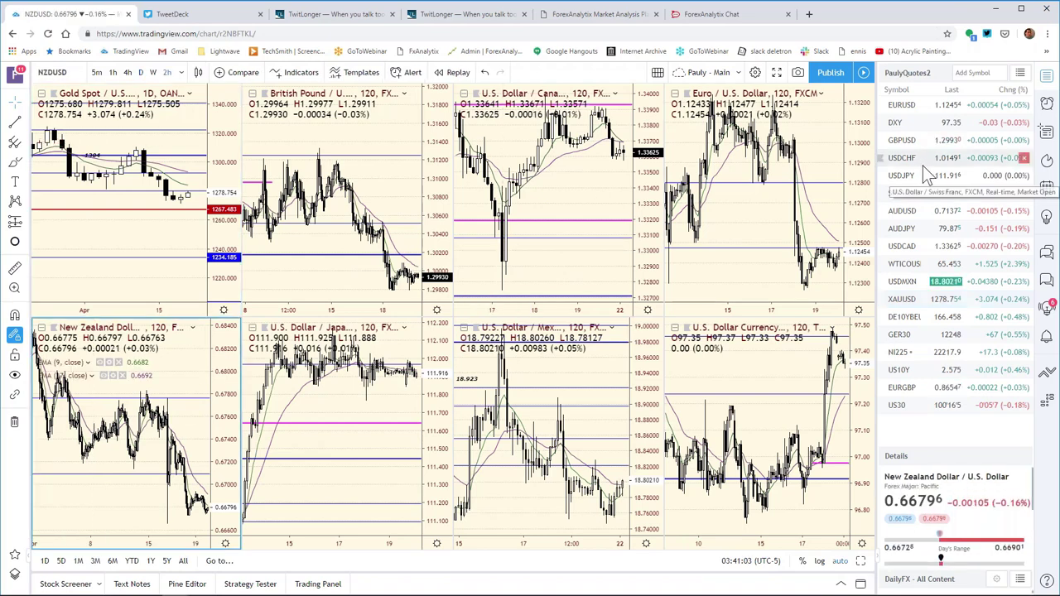
left_click(919, 299)
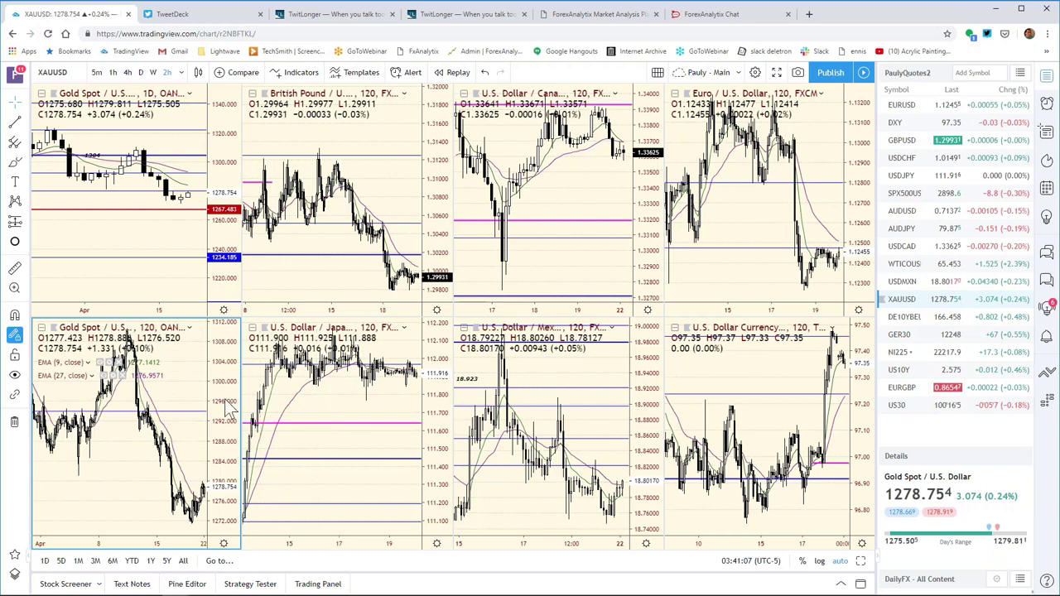
left_click(861, 560)
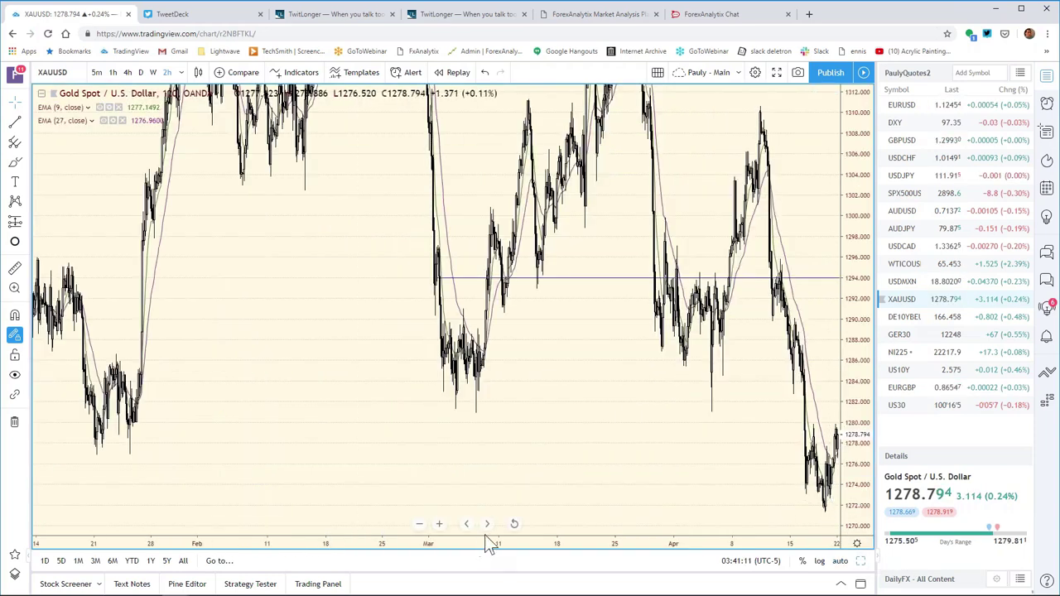
left_click(514, 525)
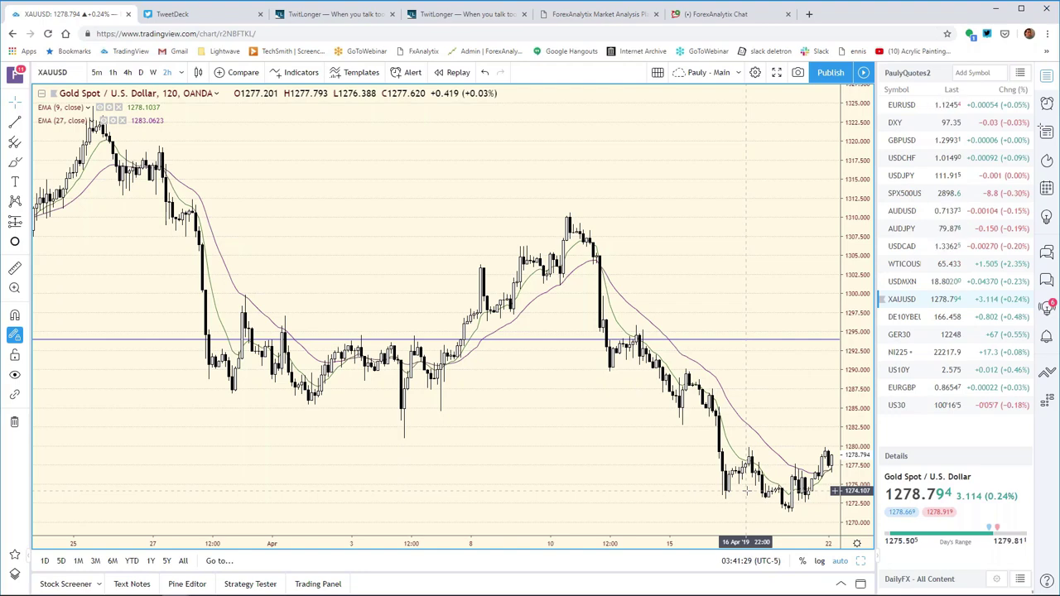
mouse_move(265, 592)
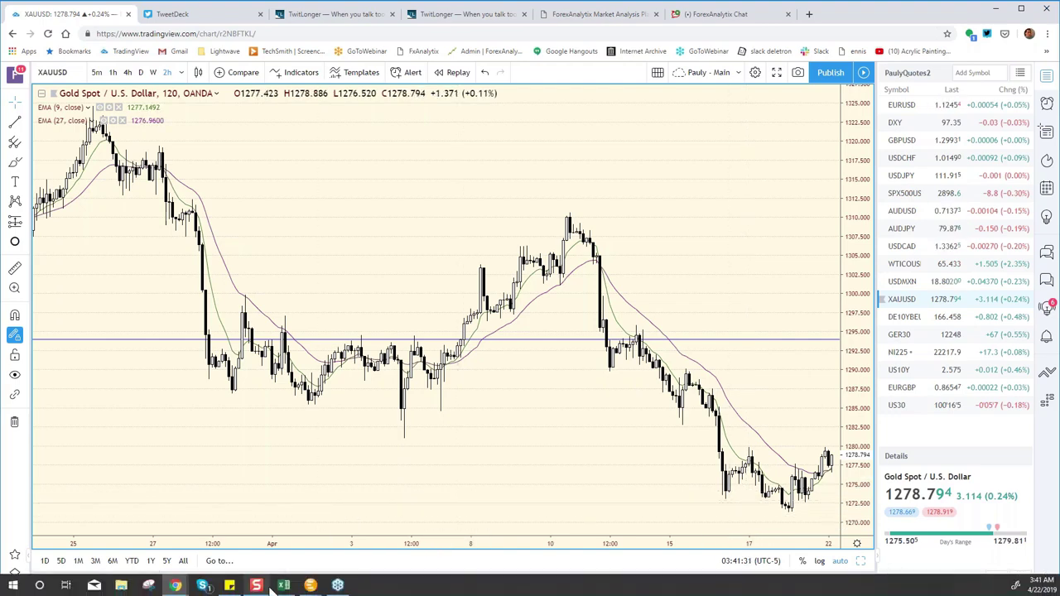
- Enter 1274 as the XAU support in cell E18, then return to the TradingView charts
left_click(282, 586)
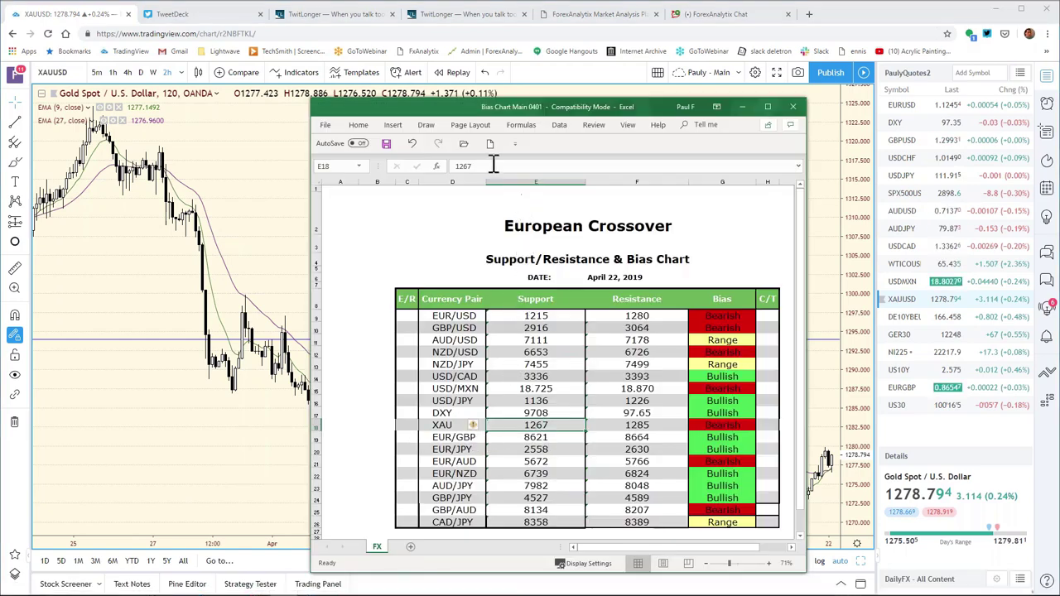
type("12")
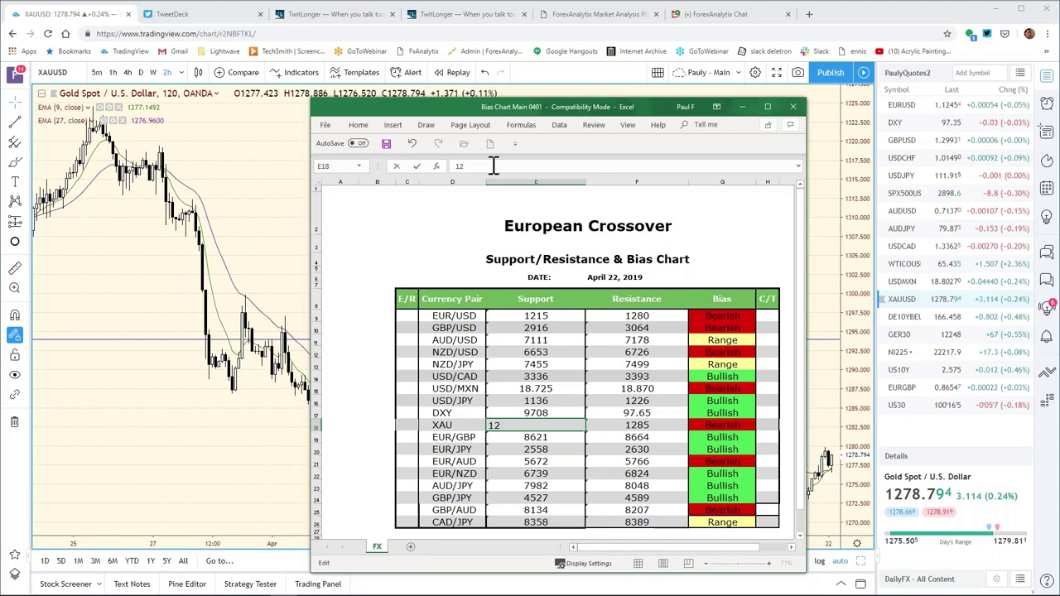
type("74")
key("Return")
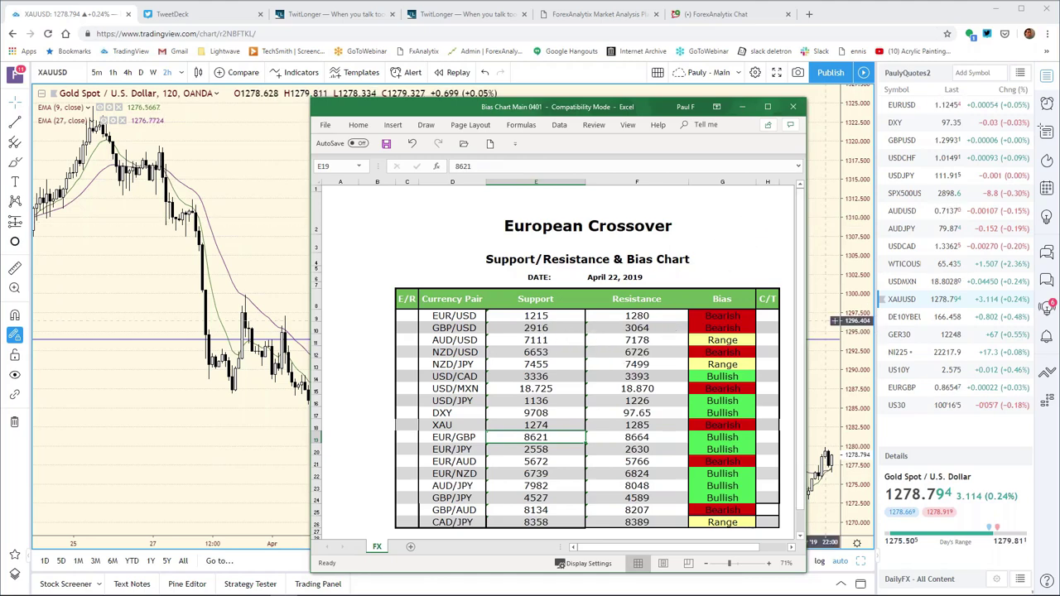
left_click(861, 346)
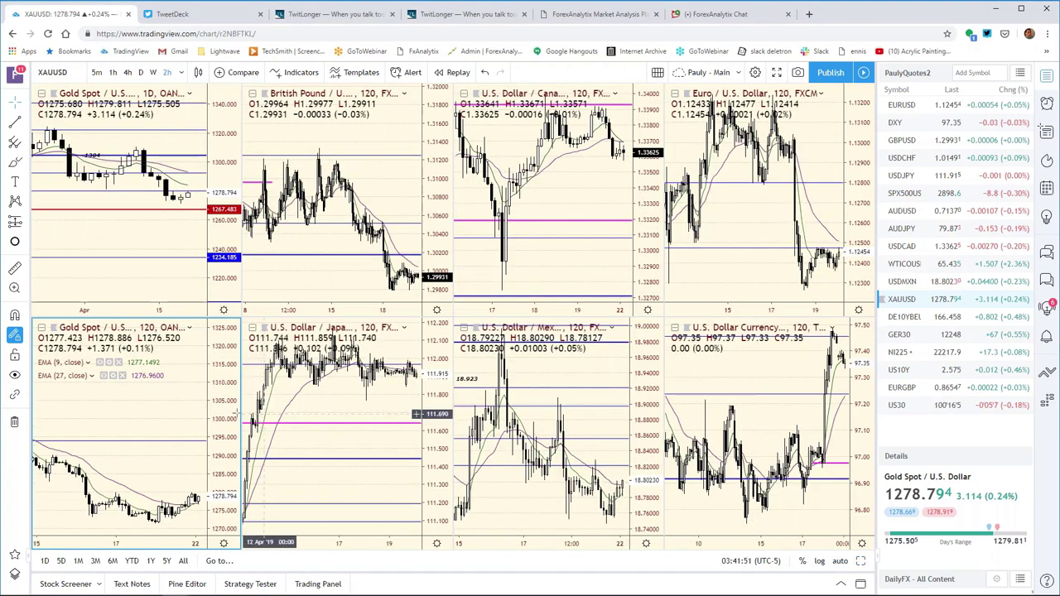
- Load AUDUSD on the active 120-minute chart and bring up the Excel bias chart
type("AUDUSD")
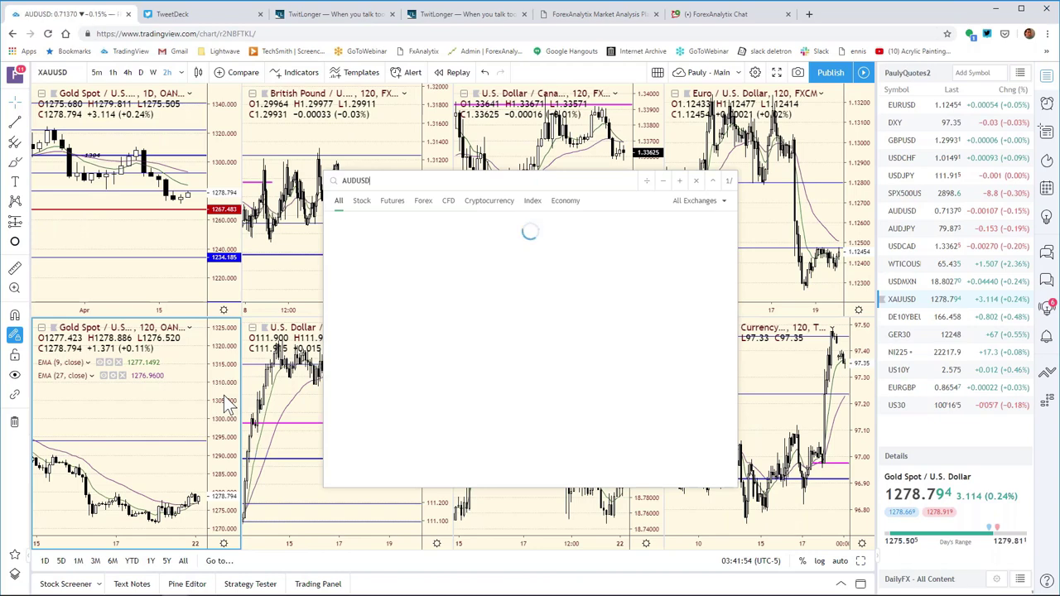
key("Return")
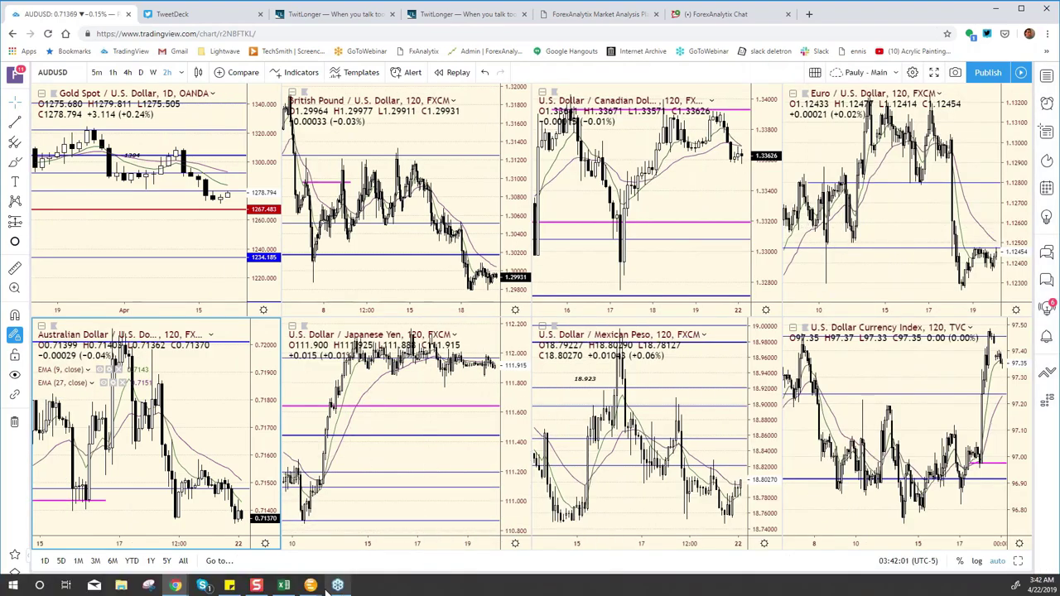
left_click(284, 586)
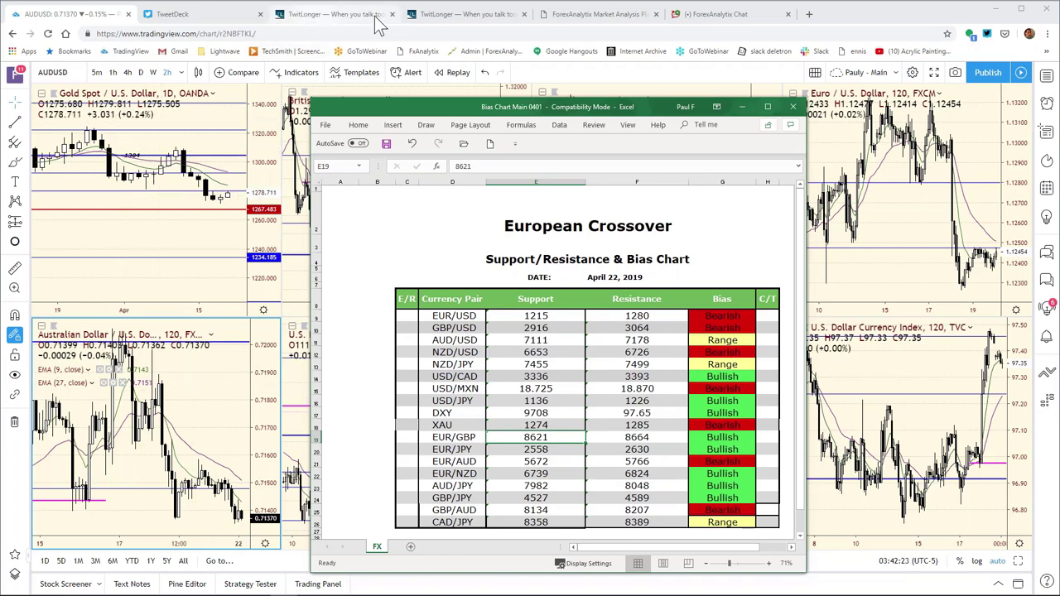
- Switch ForexAnalytix's basic technical analysis from XAU/USD to EUR/JPY
left_click(600, 14)
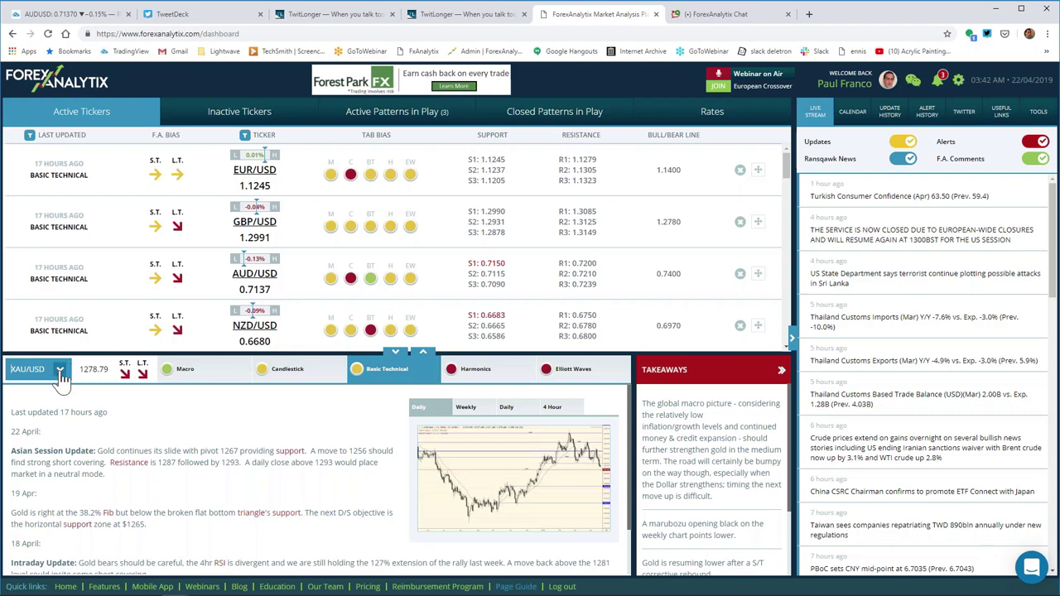
left_click(60, 371)
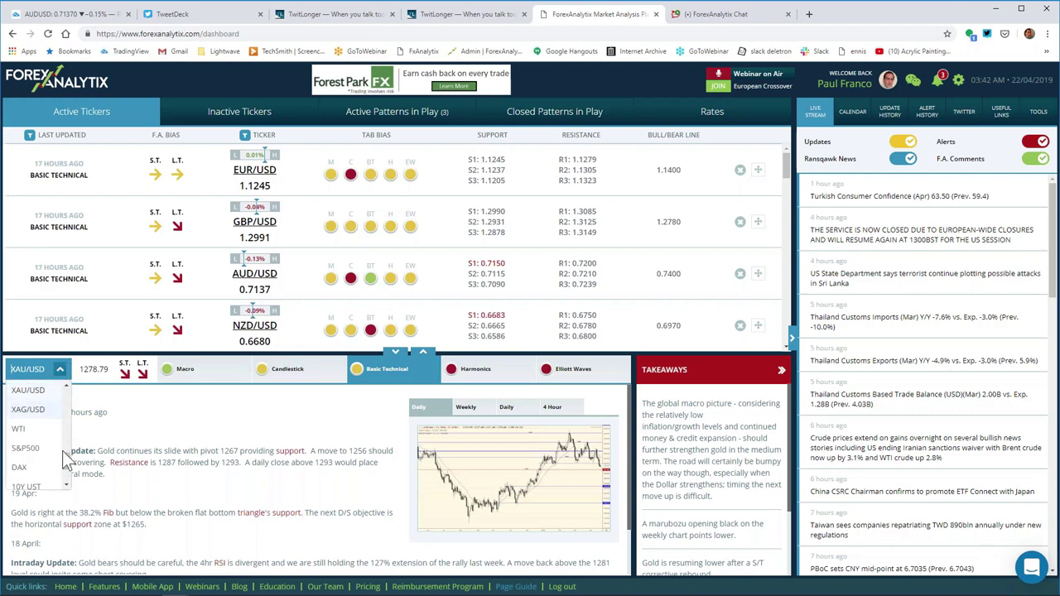
left_click_drag(63, 461, 73, 424)
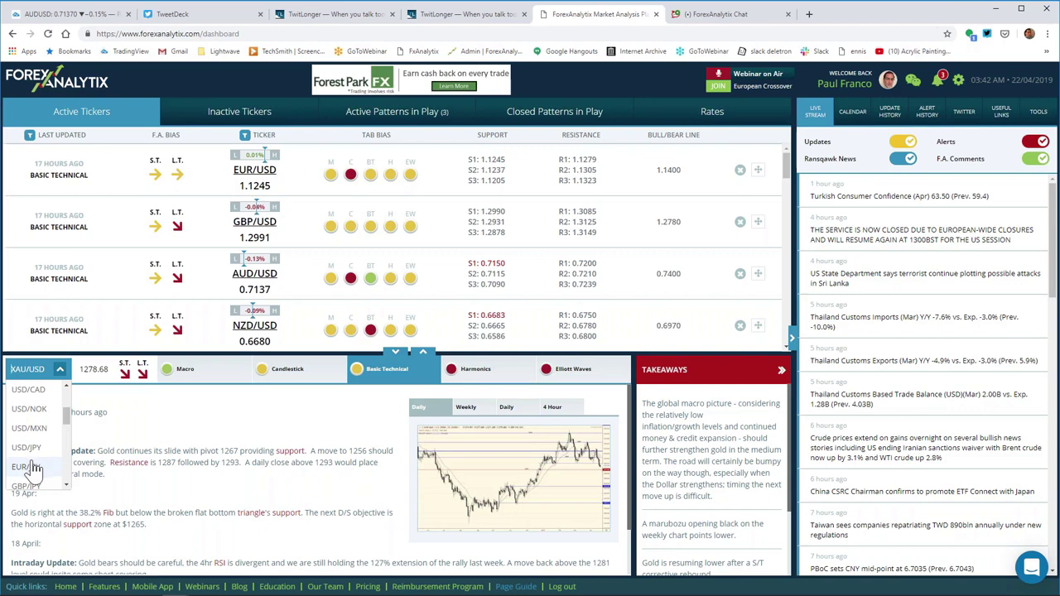
left_click(27, 468)
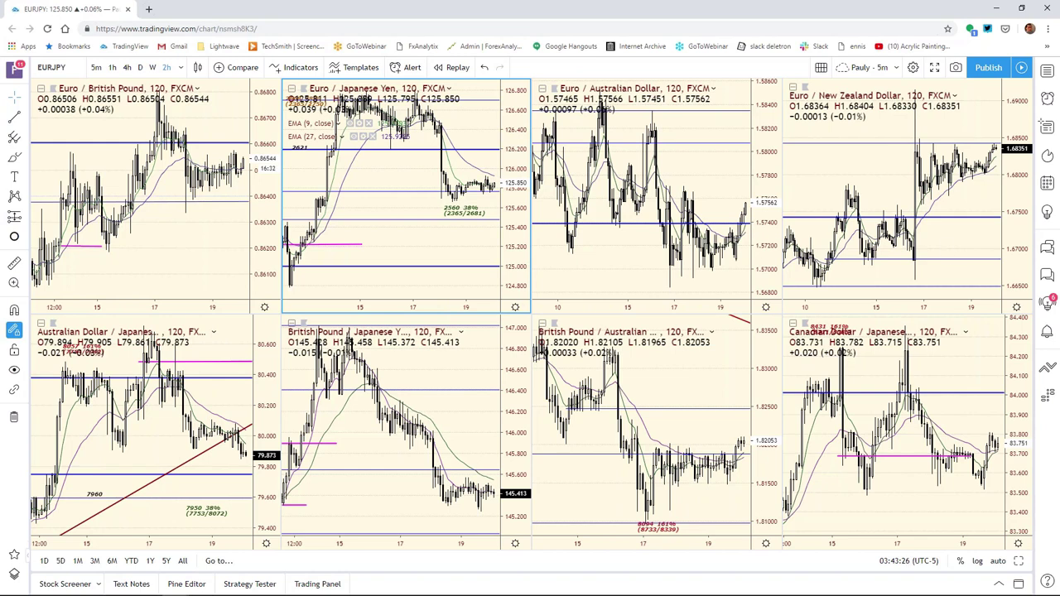
- Maximize EUR/JPY, check daily candles, then show 2-hour candles spanning 26 March to 22 April
left_click(1020, 562)
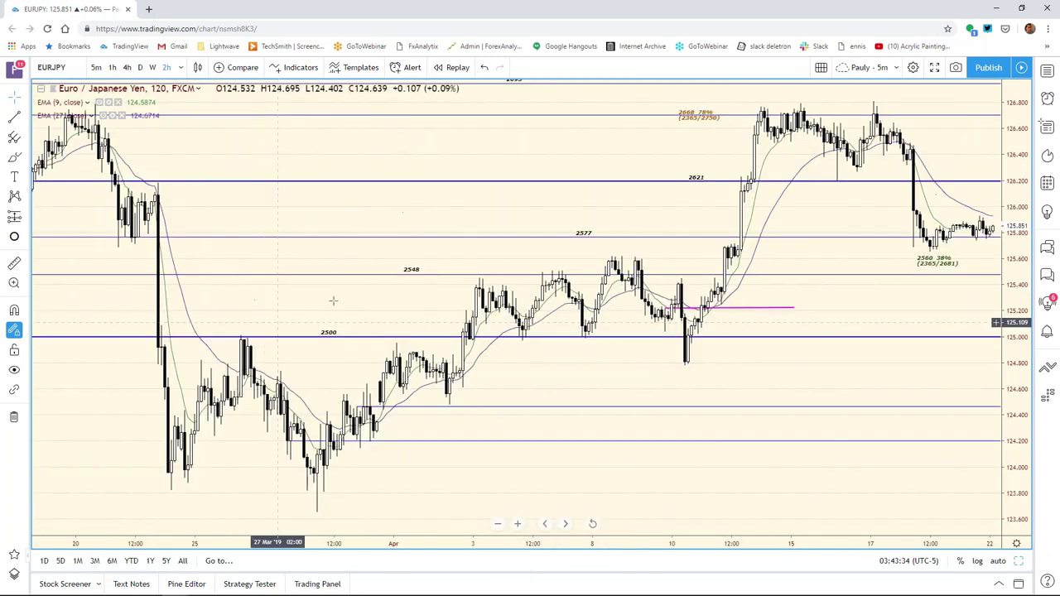
left_click(140, 67)
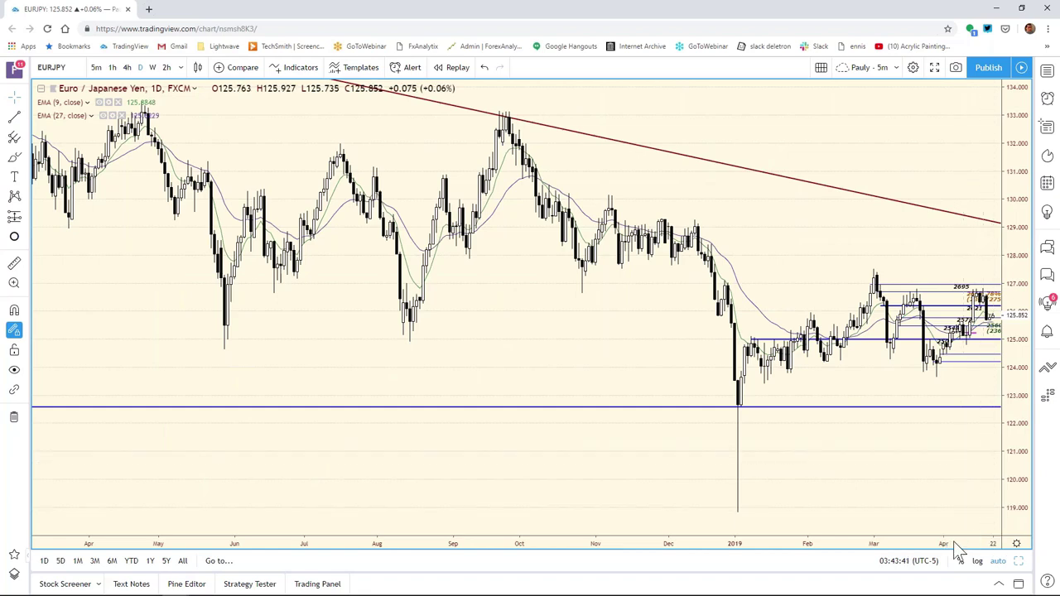
left_click_drag(944, 546, 679, 516)
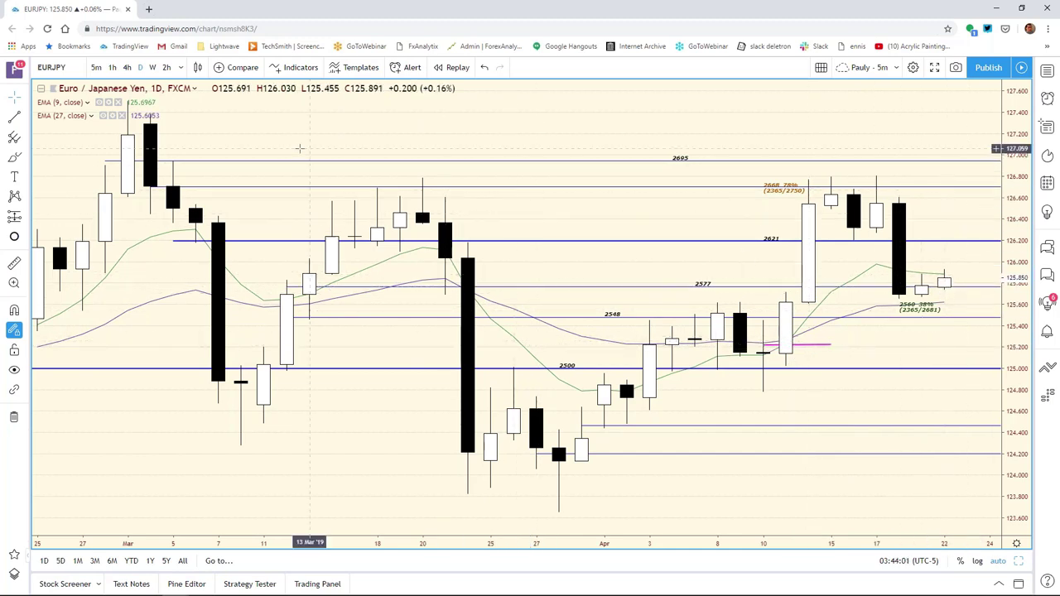
left_click(167, 67)
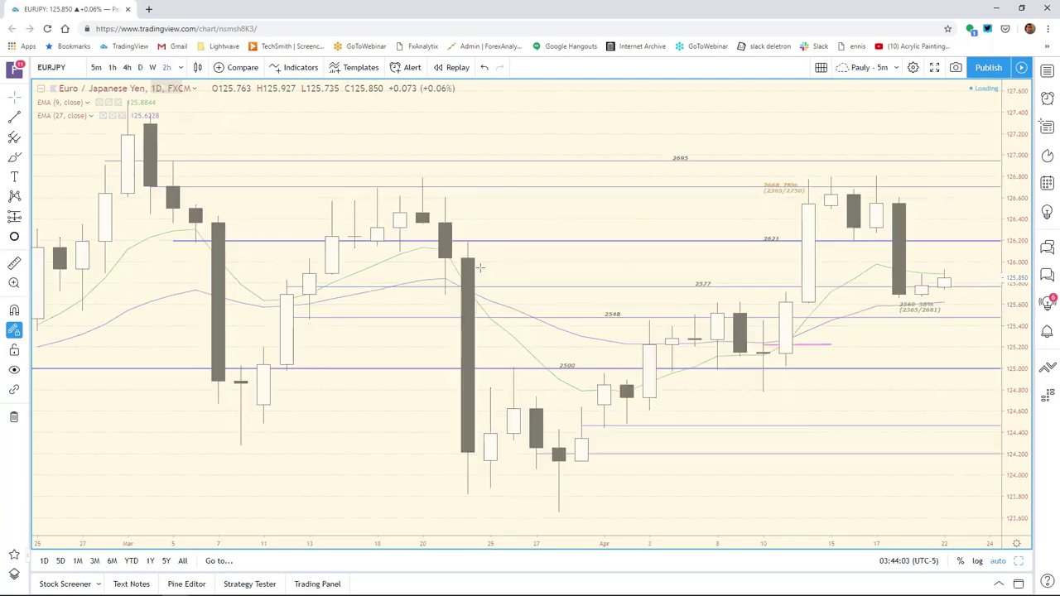
scroll(710, 549, "down", 6)
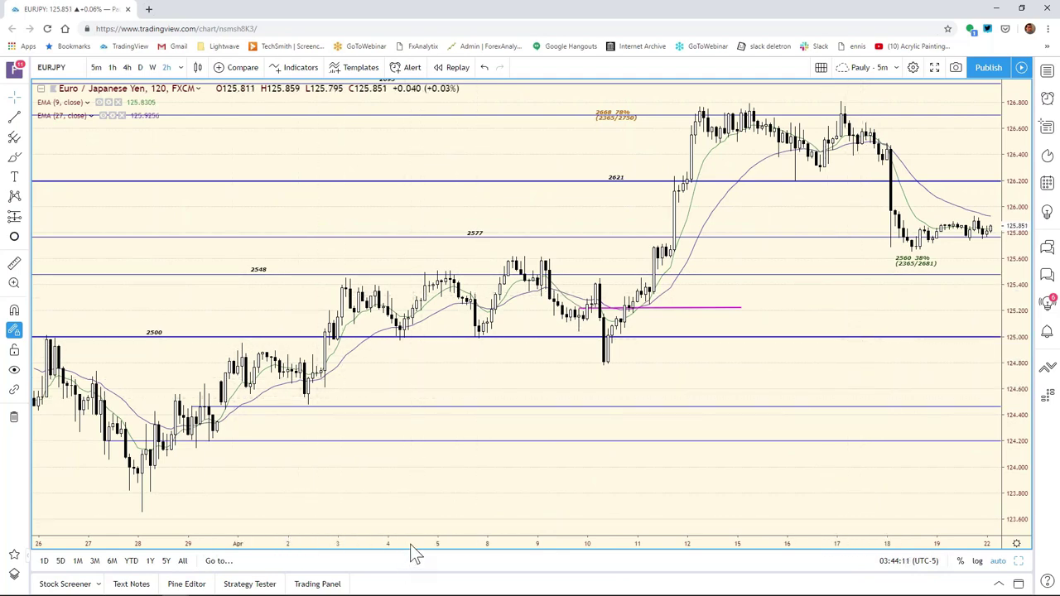
- Widen the EUR/JPY view to about a month and slide the 2548 label to its line's right end
left_click_drag(410, 546, 516, 547)
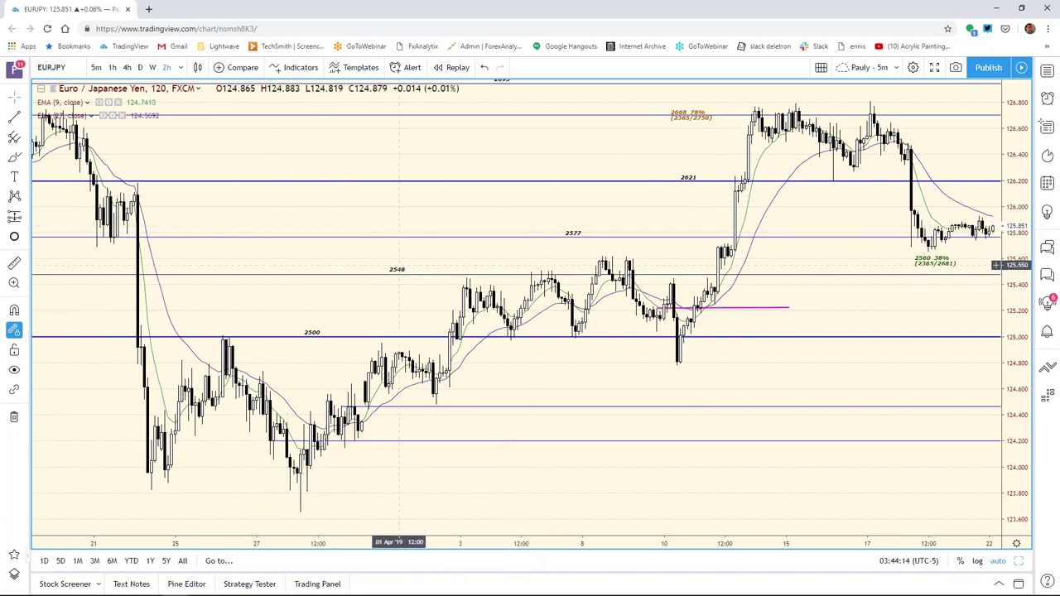
left_click_drag(400, 274, 838, 280)
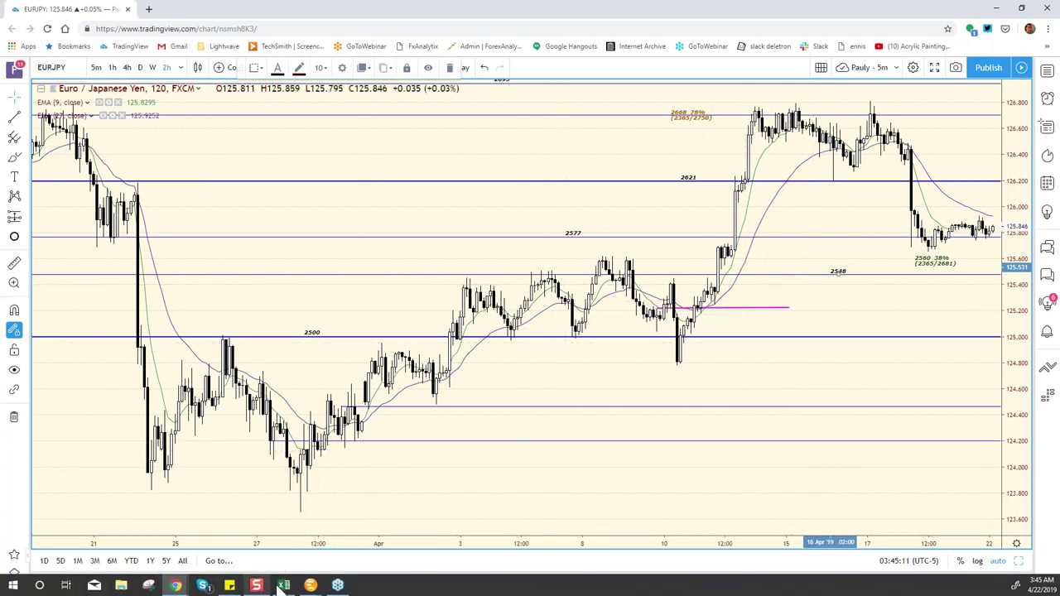
- Change the EUR/JPY support in E20 from 2558 to 2545
left_click(283, 585)
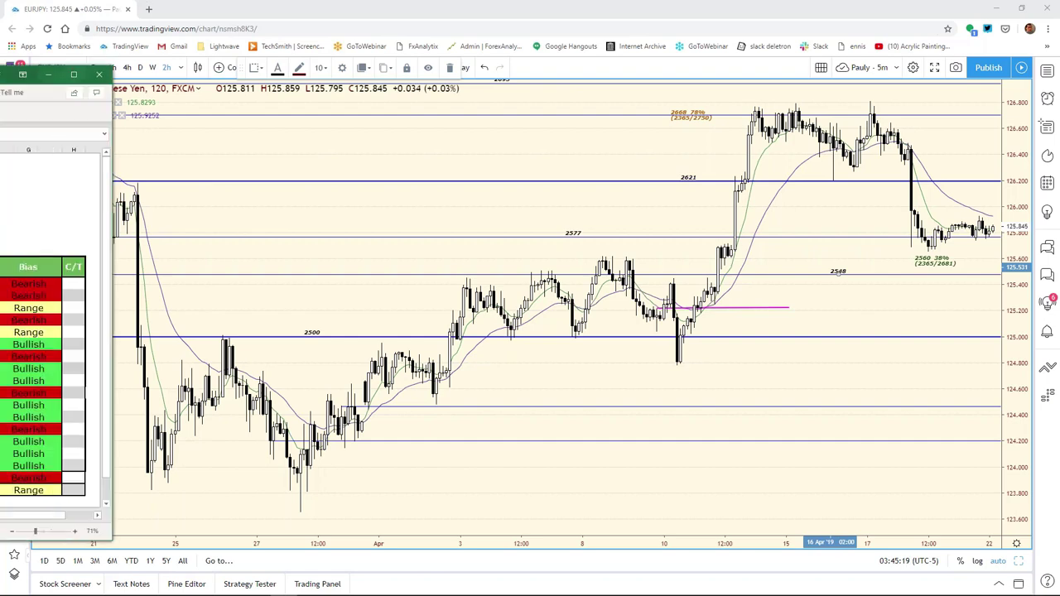
left_click_drag(441, 117, 673, 86)
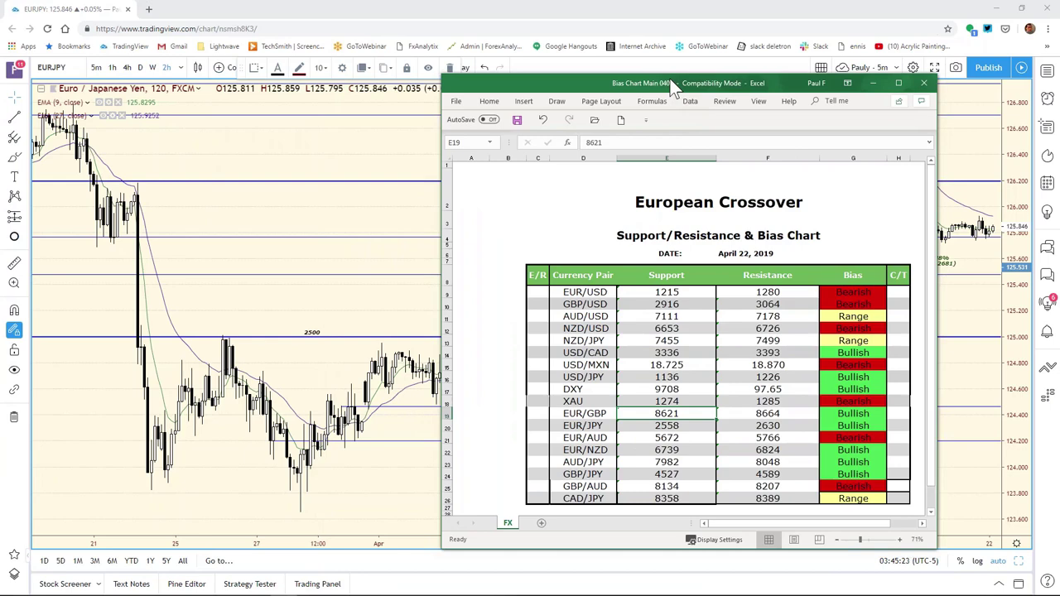
left_click(686, 423)
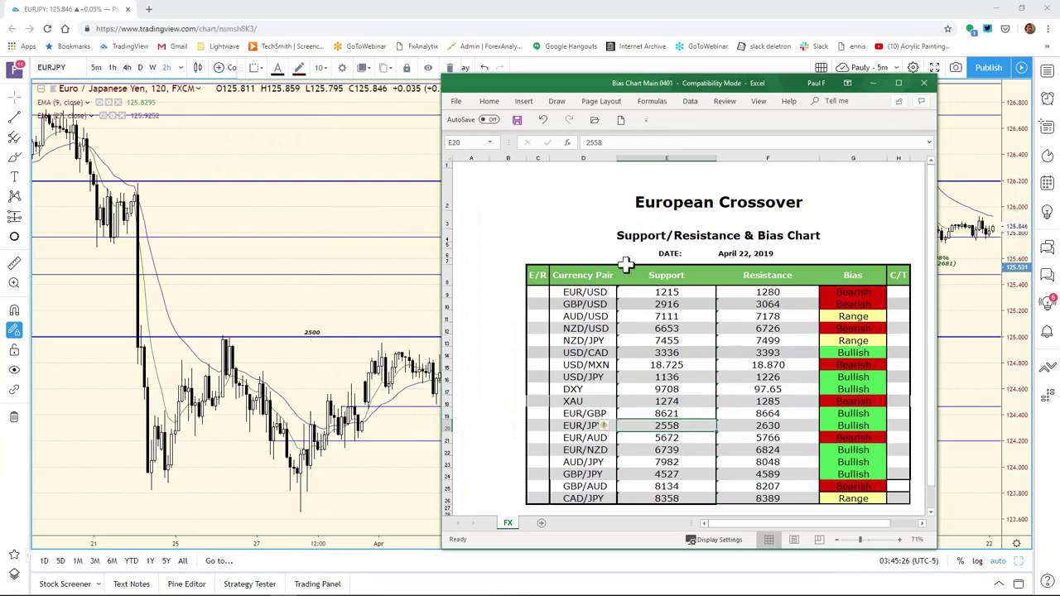
left_click(603, 143)
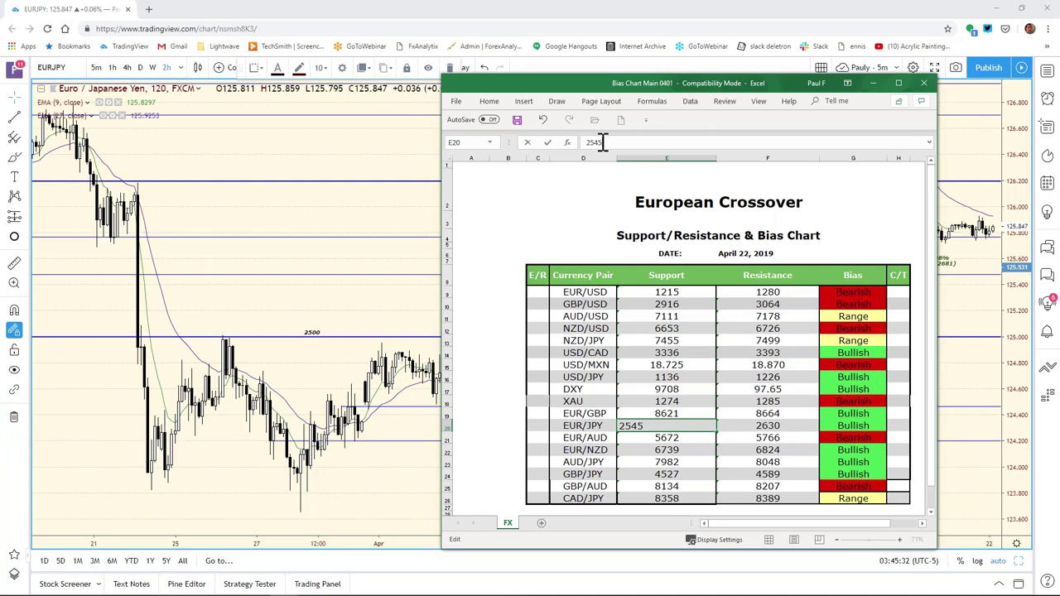
type("45")
key("Return")
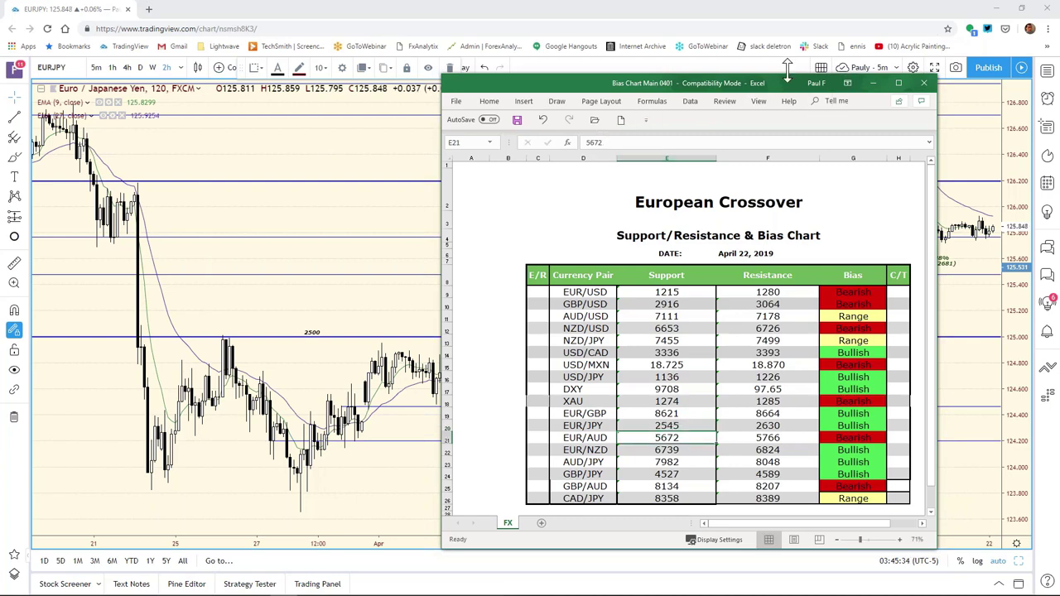
- Change the EUR/JPY resistance in F20 from 2630 to 2611, then minimize Excel
left_click_drag(782, 86, 435, 90)
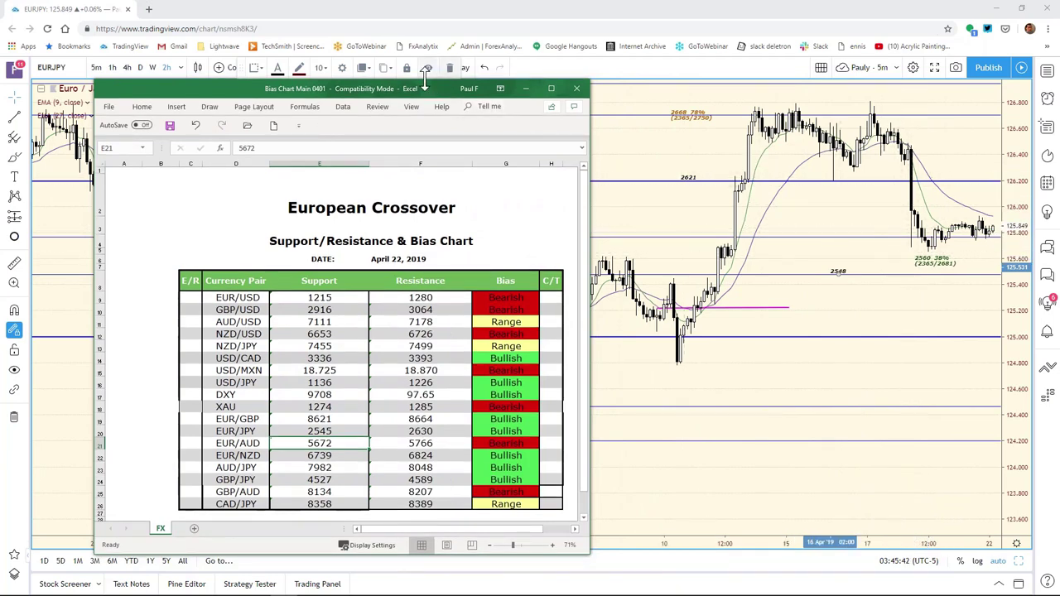
left_click_drag(403, 92, 441, 66)
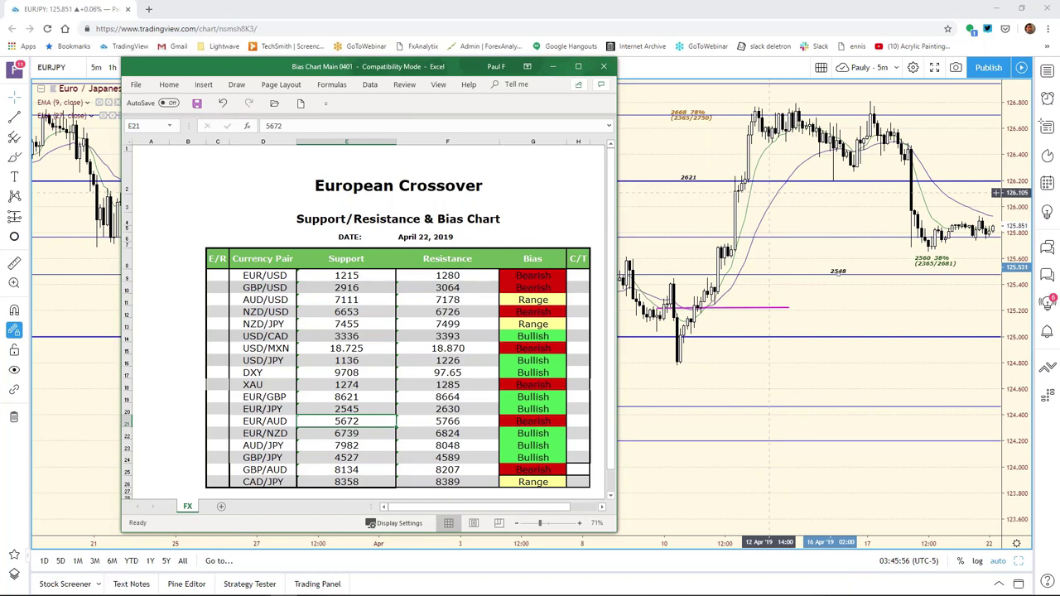
left_click(454, 409)
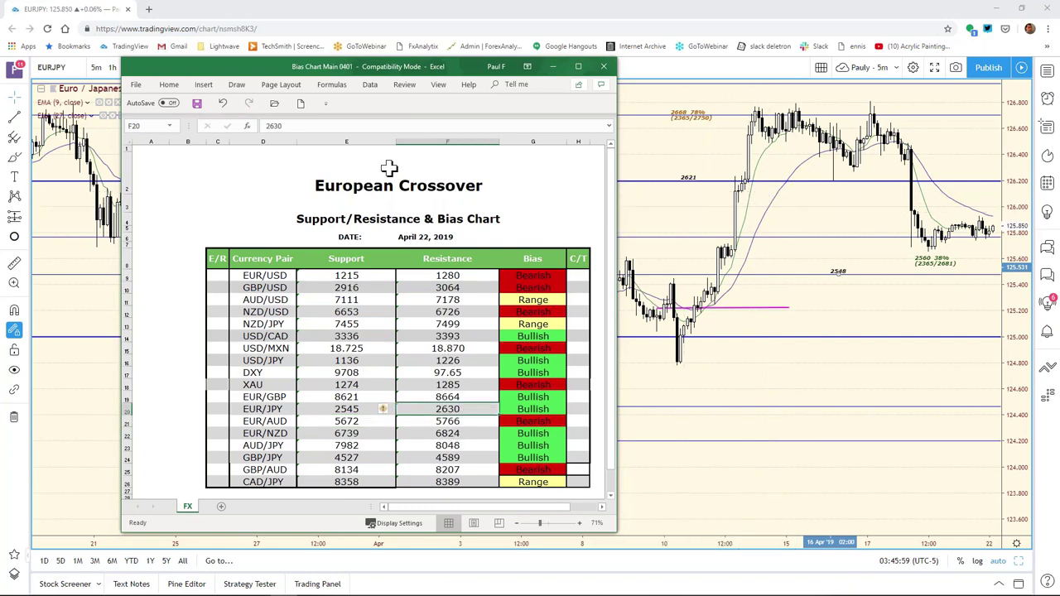
left_click(300, 125)
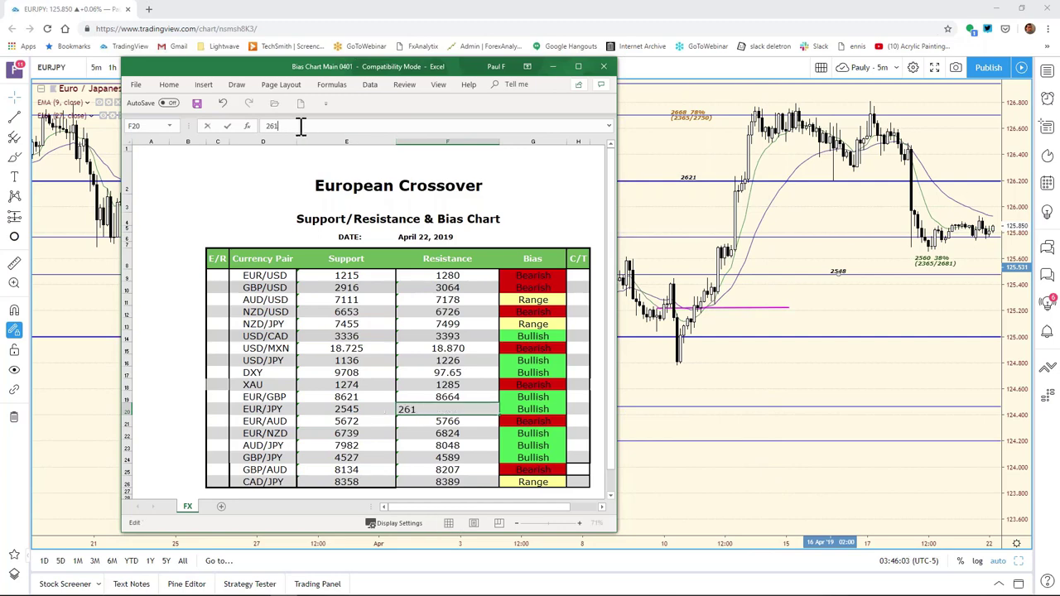
key("Return")
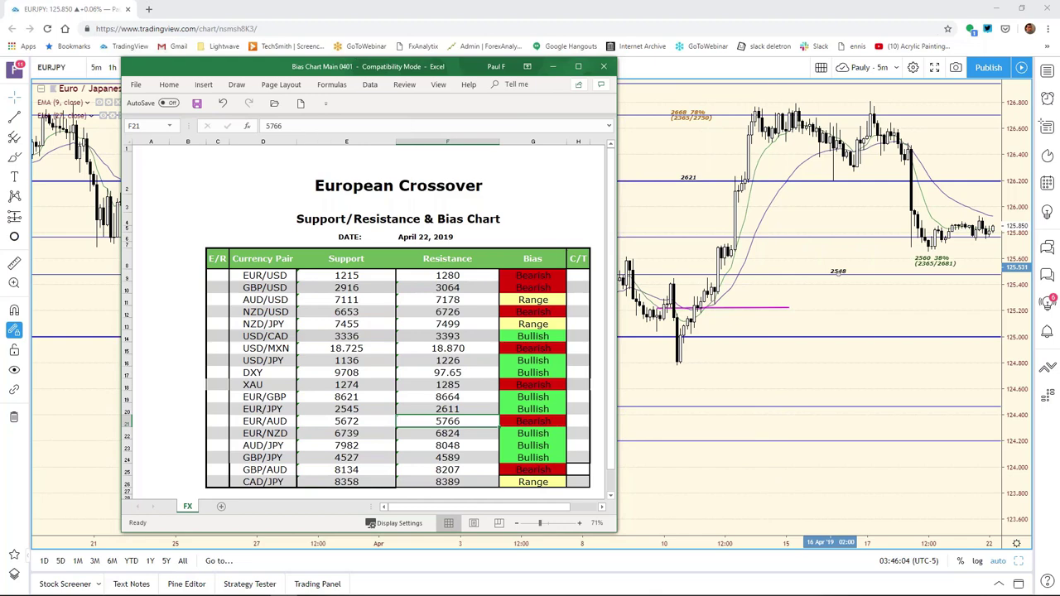
left_click(755, 236)
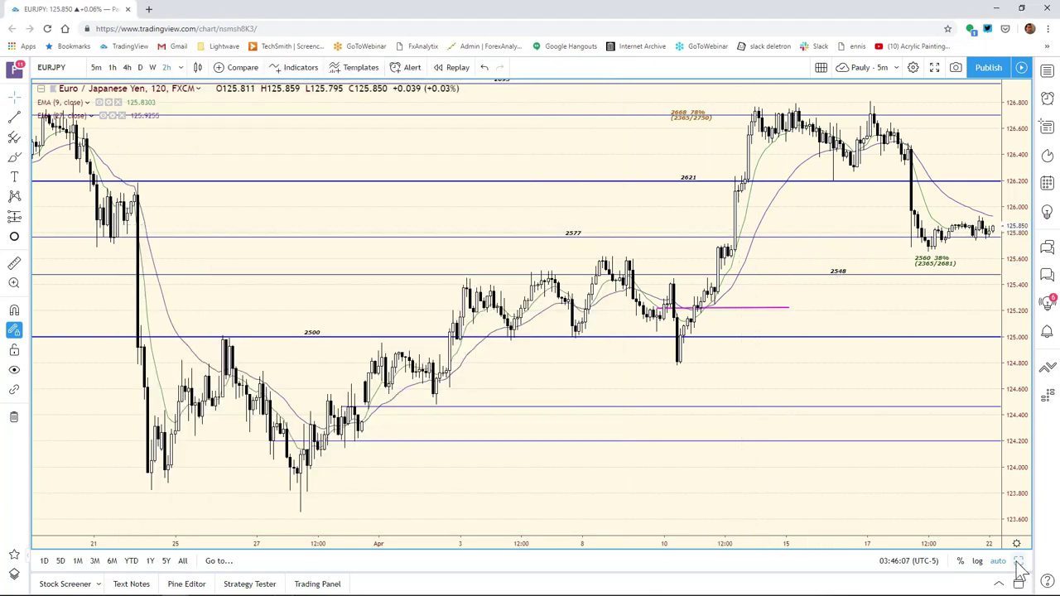
- Maximize the EUR/GBP chart from the eight-chart grid, adjust its time zoom, then return to Excel
key("alt+Return")
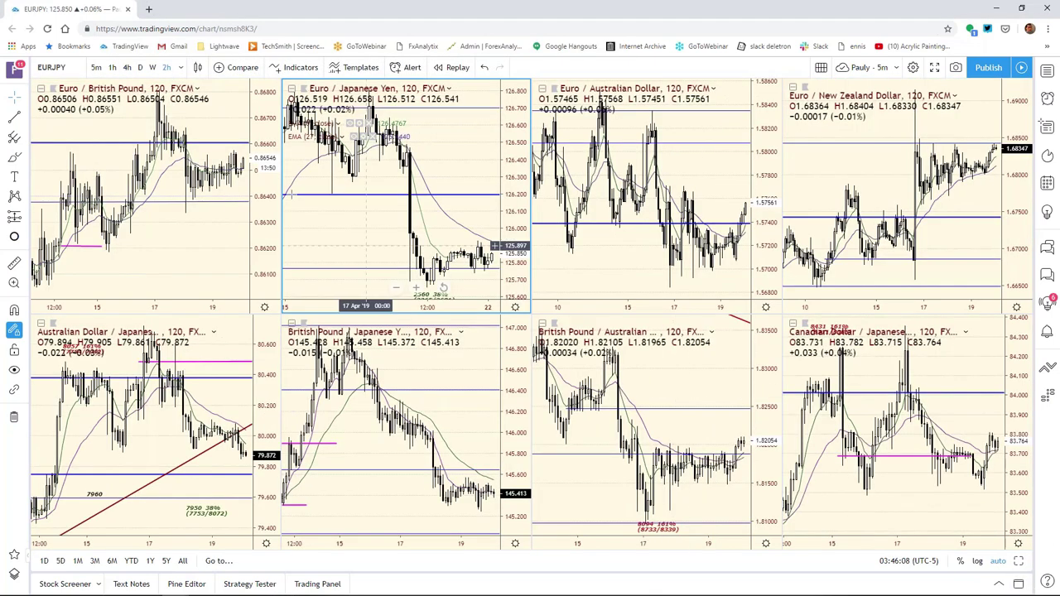
left_click(259, 201)
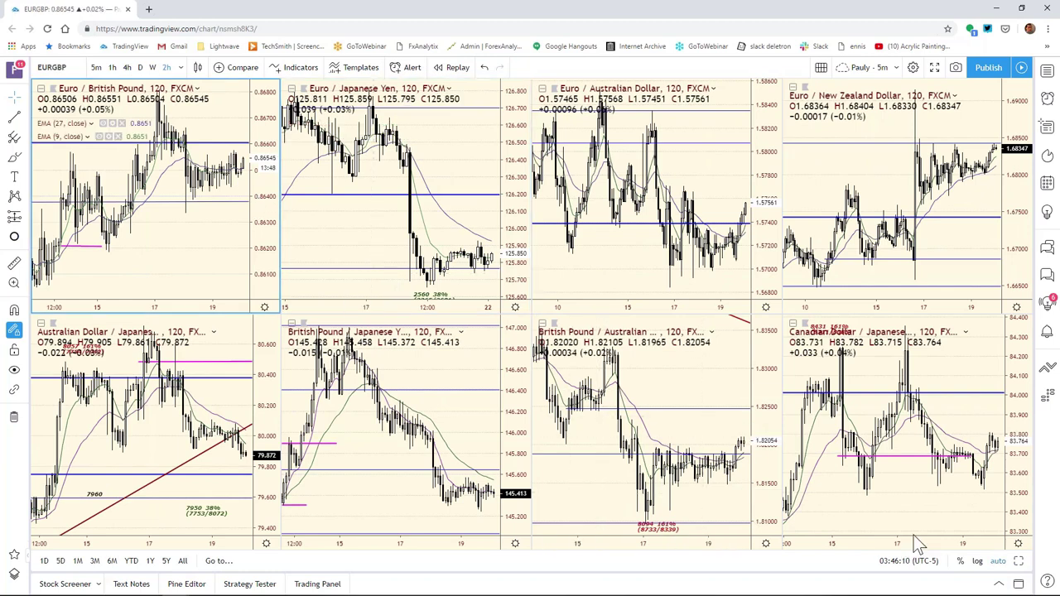
left_click(1020, 562)
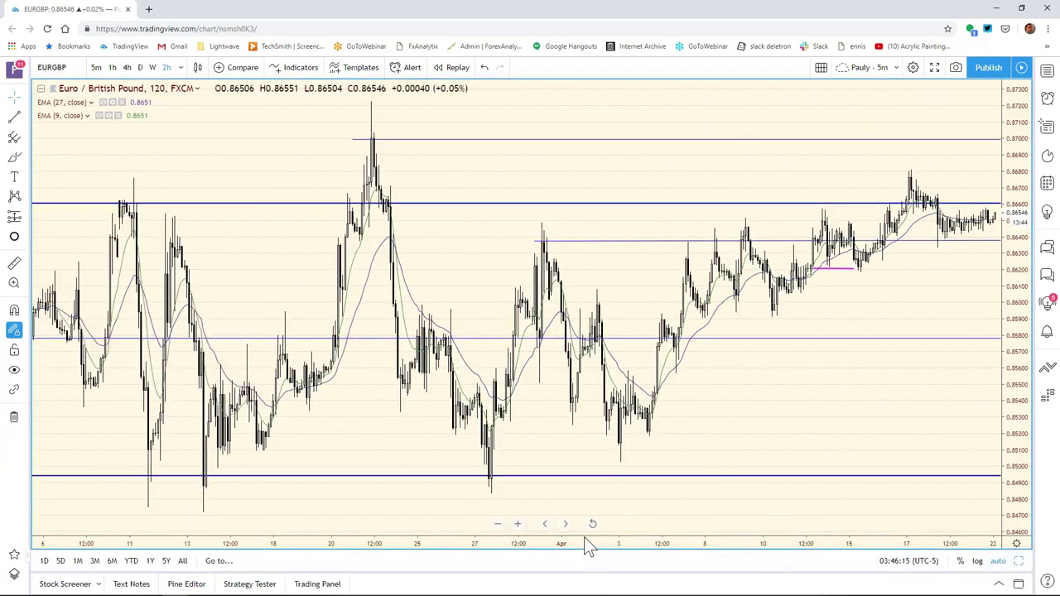
left_click_drag(695, 545, 734, 561)
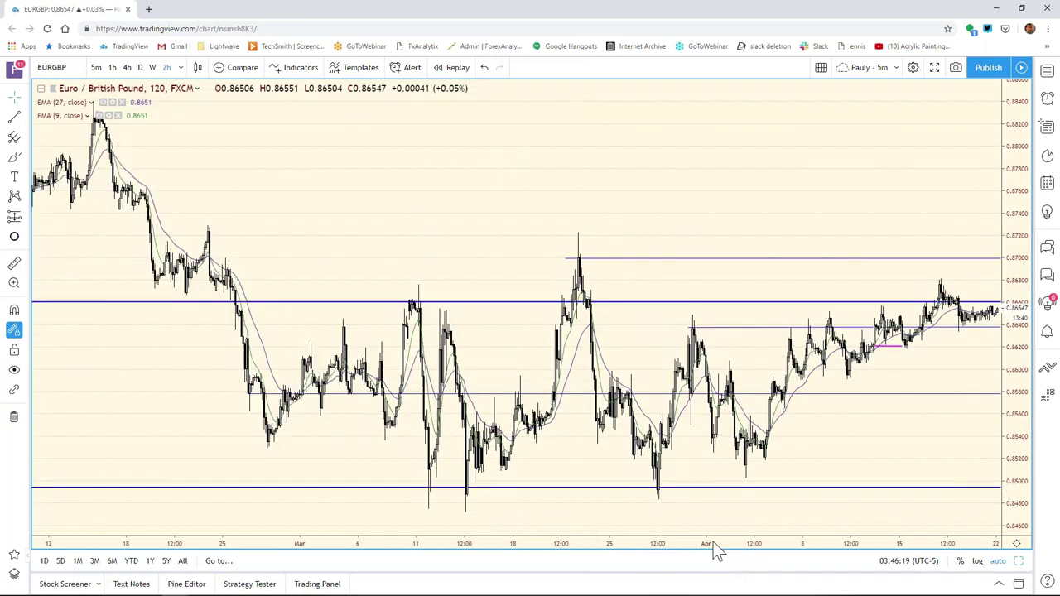
left_click_drag(714, 542, 680, 540)
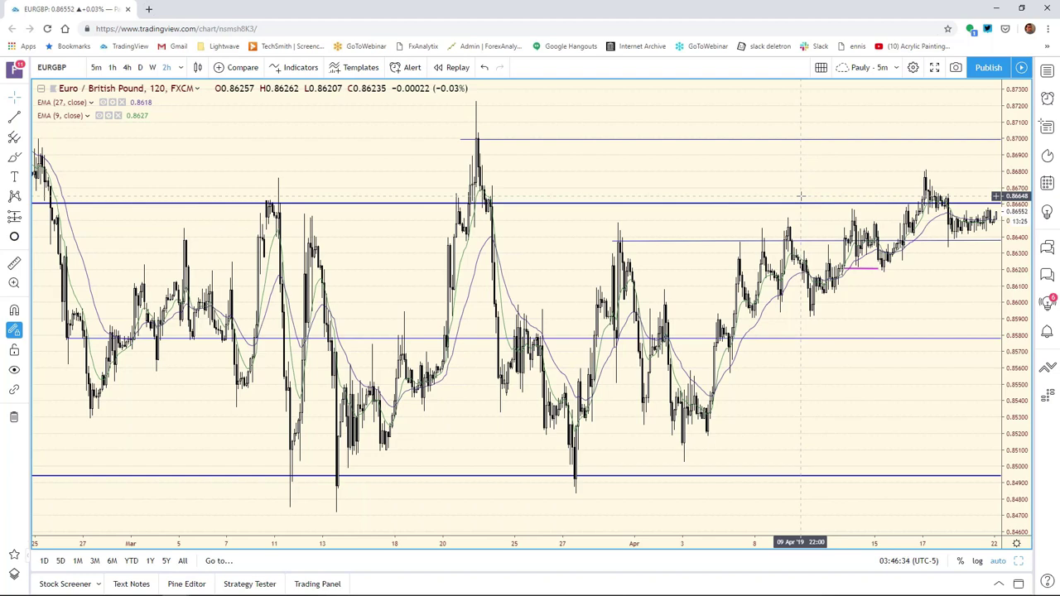
mouse_move(232, 590)
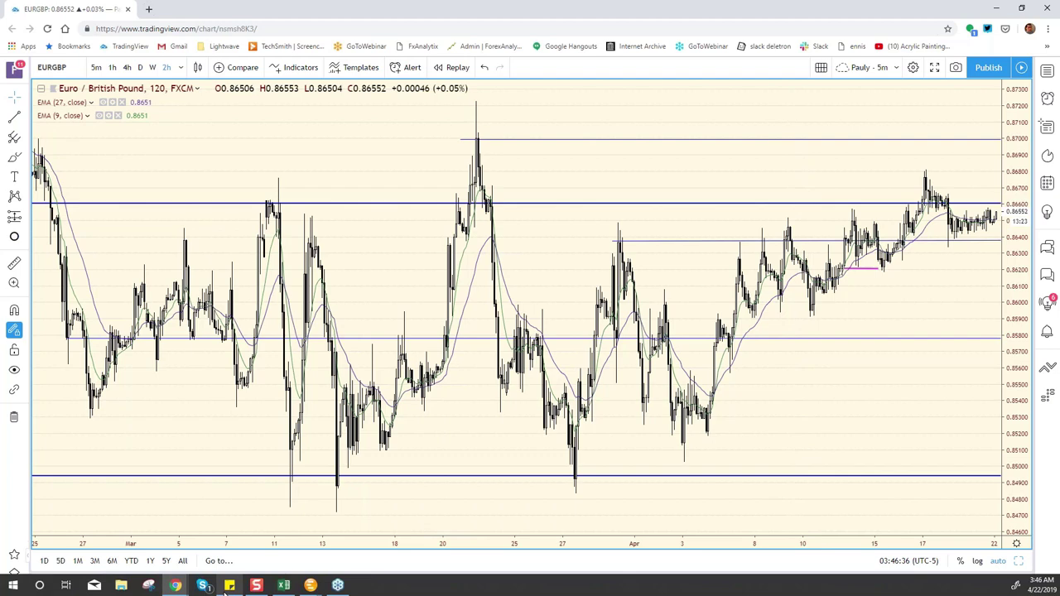
left_click(282, 586)
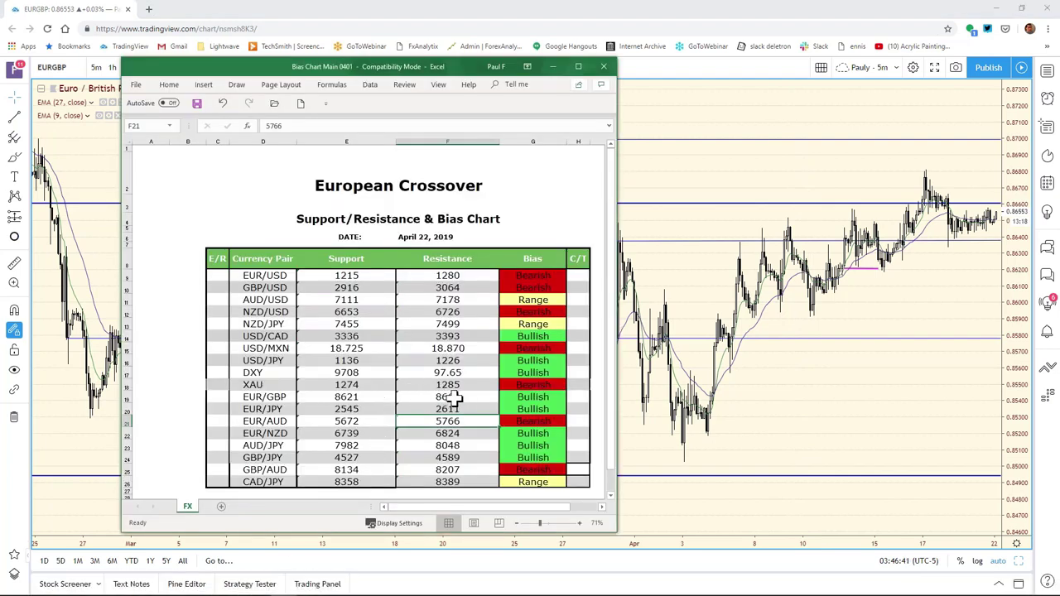
- Correct the EUR/GBP resistance in F19 from 8664 to 8665
left_click(453, 398)
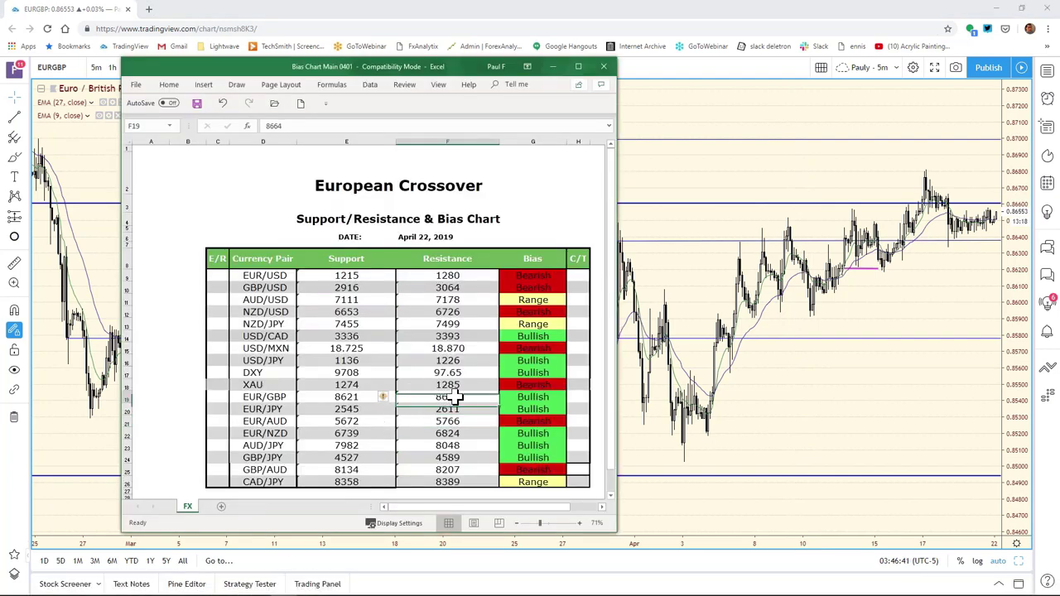
left_click(292, 127)
key("BackSpace")
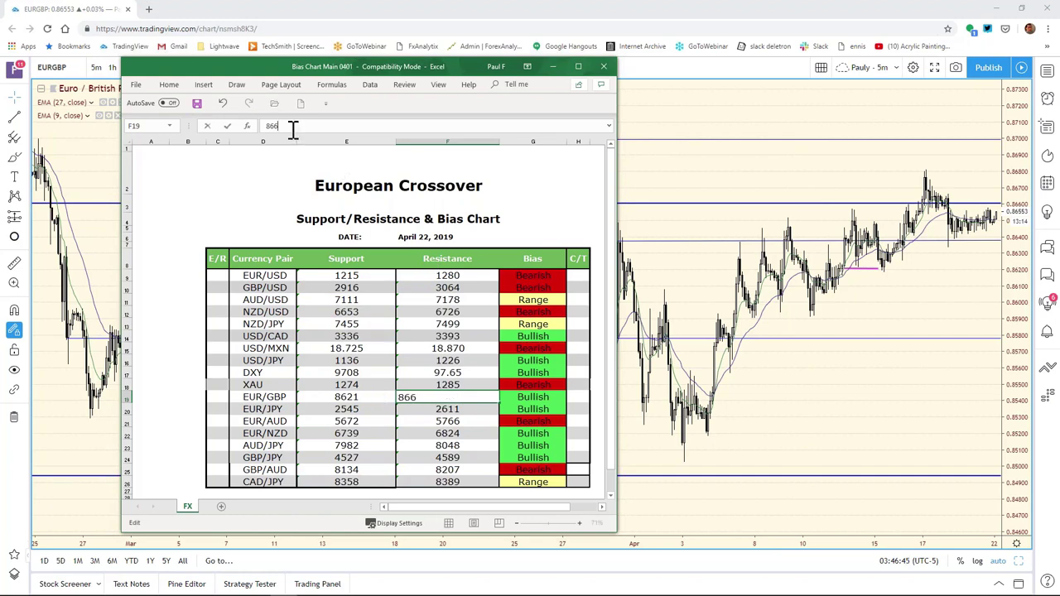
type("5")
key("Return")
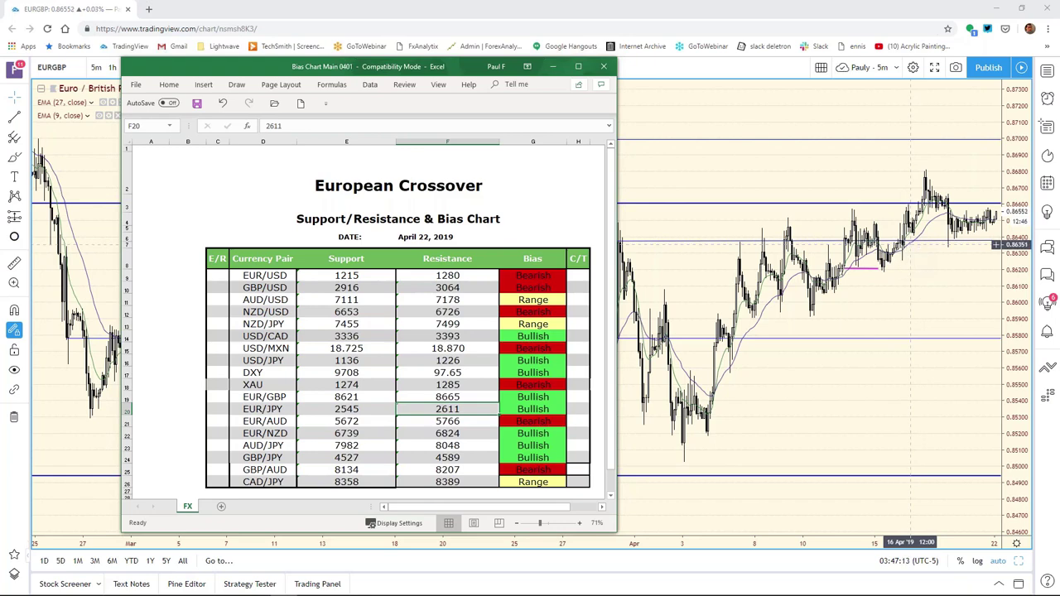
- Change the EUR/GBP support in E19 from 8621 to 8635 and return to TradingView
left_click(366, 398)
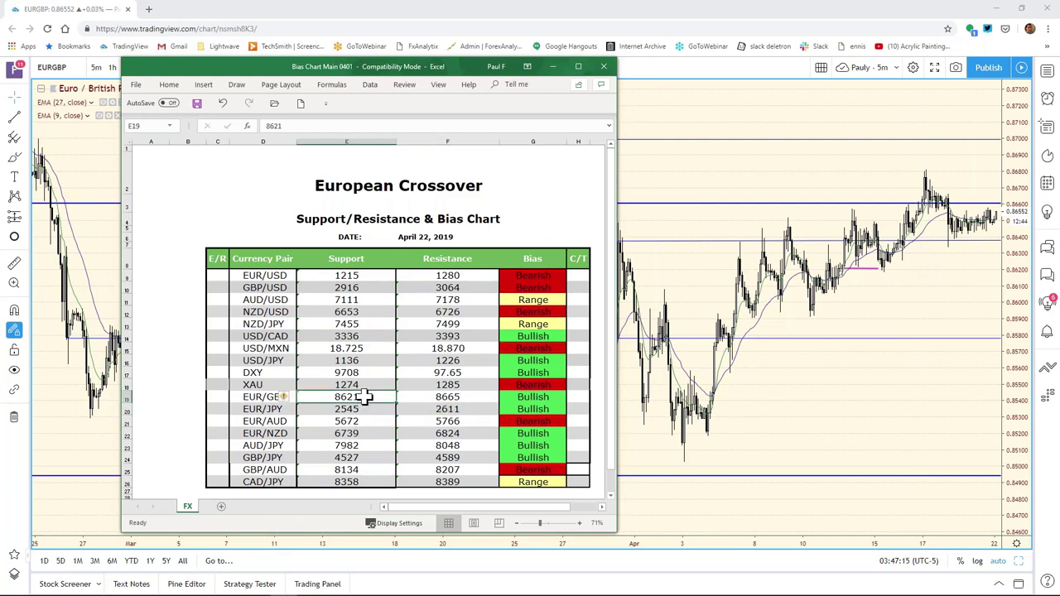
left_click(289, 125)
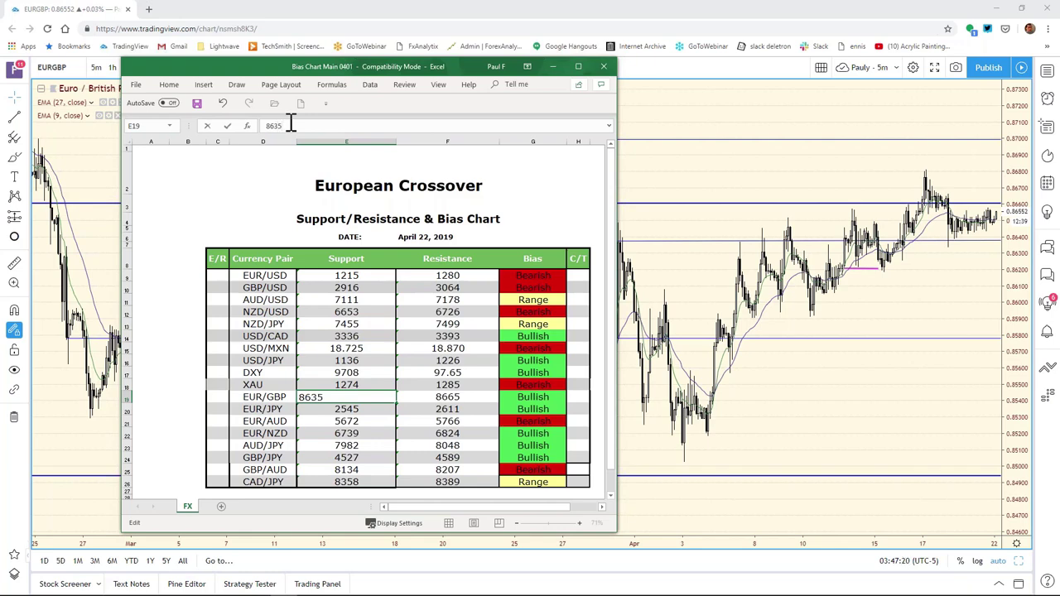
key("Return")
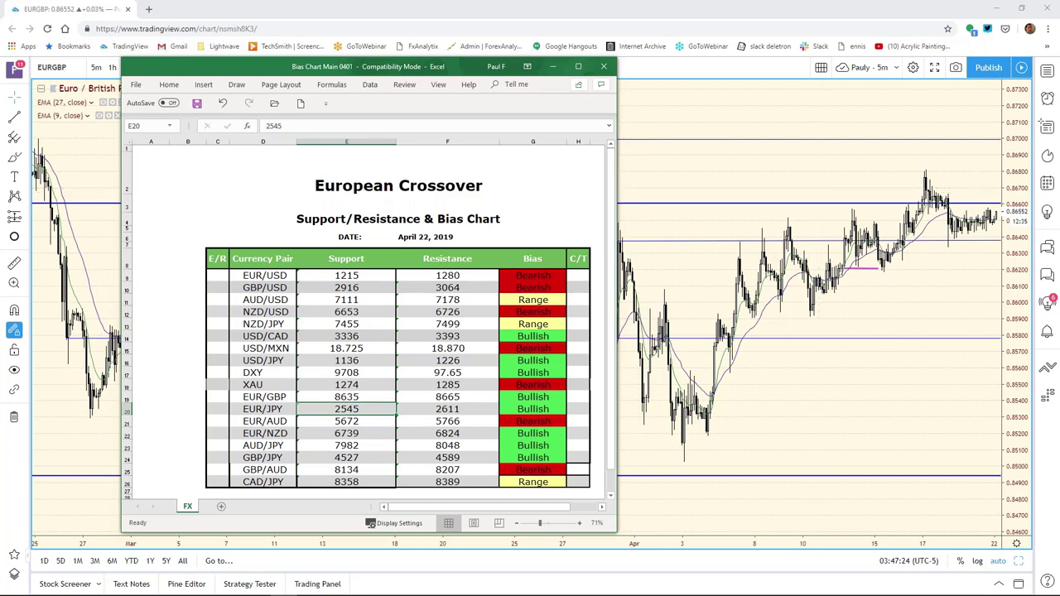
left_click(982, 491)
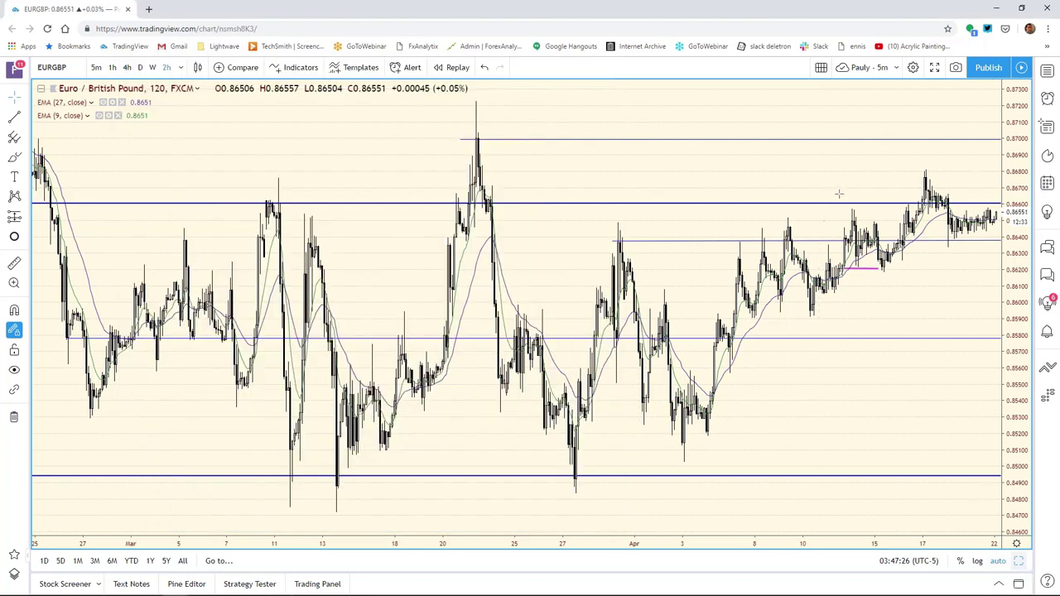
- Show the Euro / Australian Dollar chart full-size from the eight-chart grid
key("alt+Return")
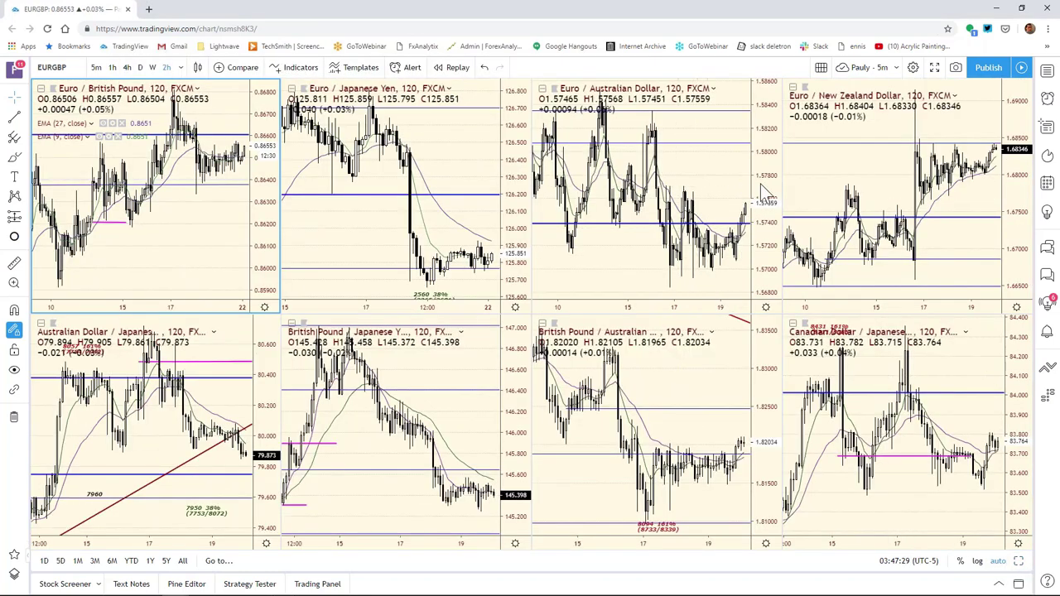
left_click(779, 225)
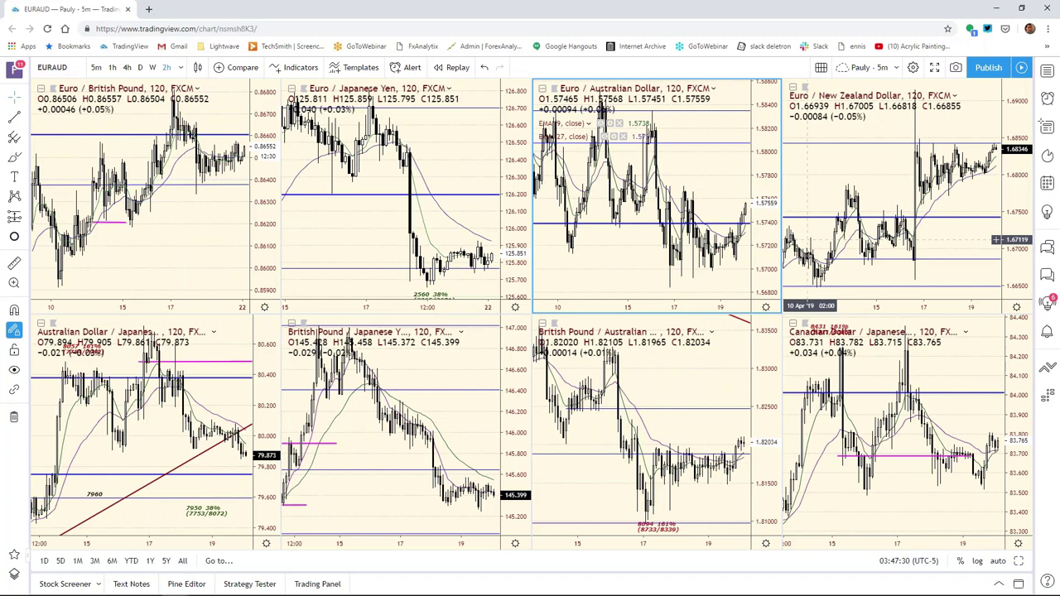
left_click(1019, 561)
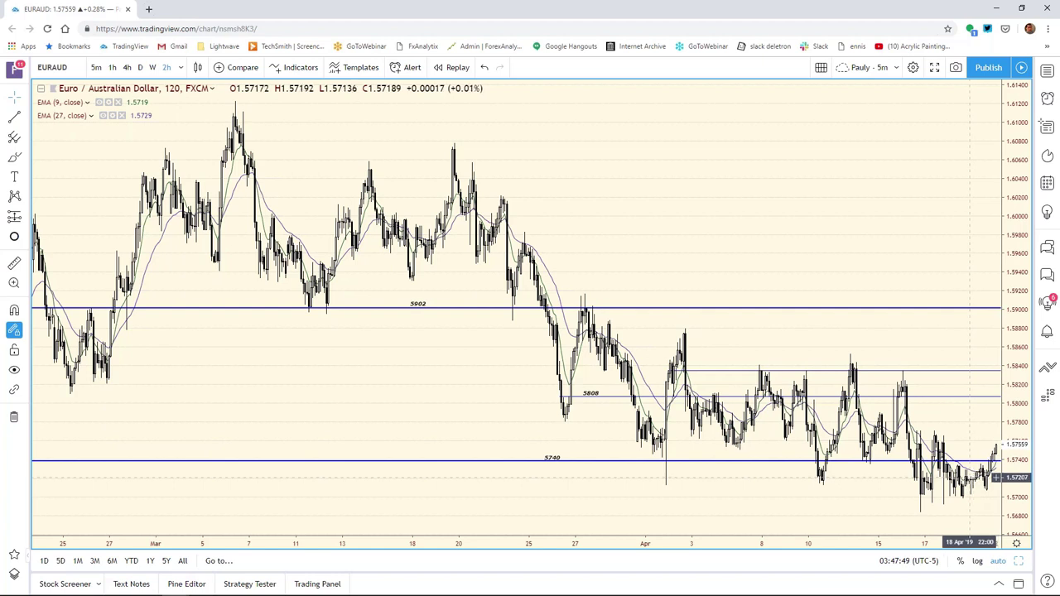
- Draw a short horizontal trend line at the recent 1.5721 level
left_click(15, 118)
left_click(22, 123)
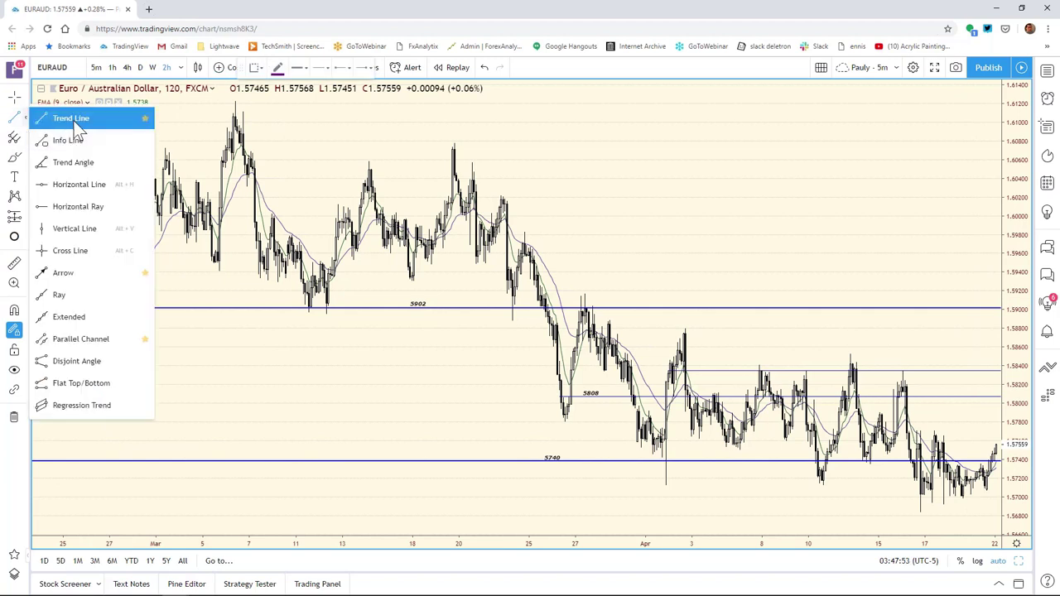
left_click(74, 121)
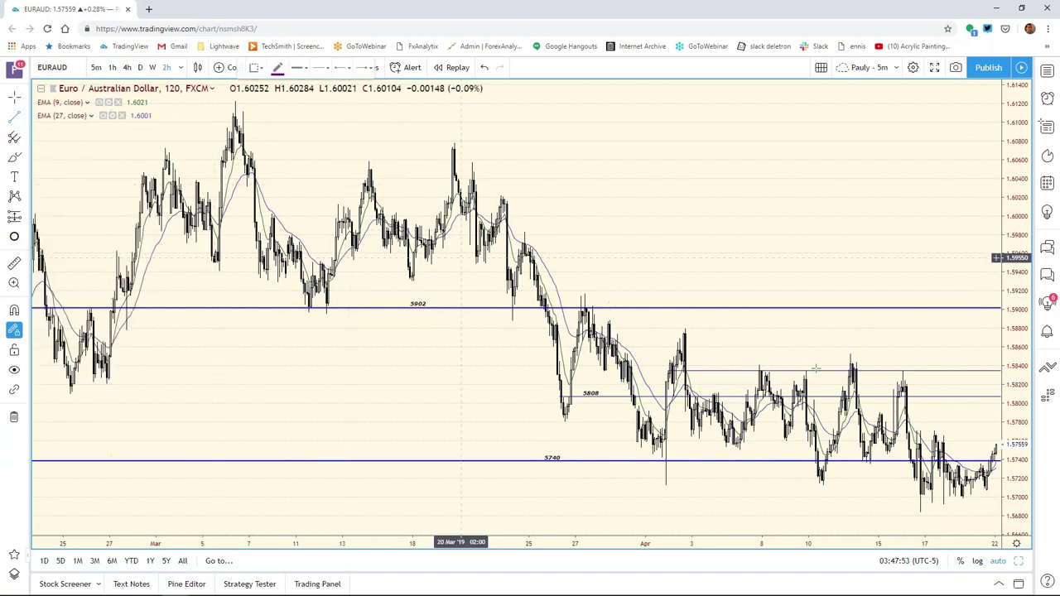
left_click(964, 477)
left_click(998, 477)
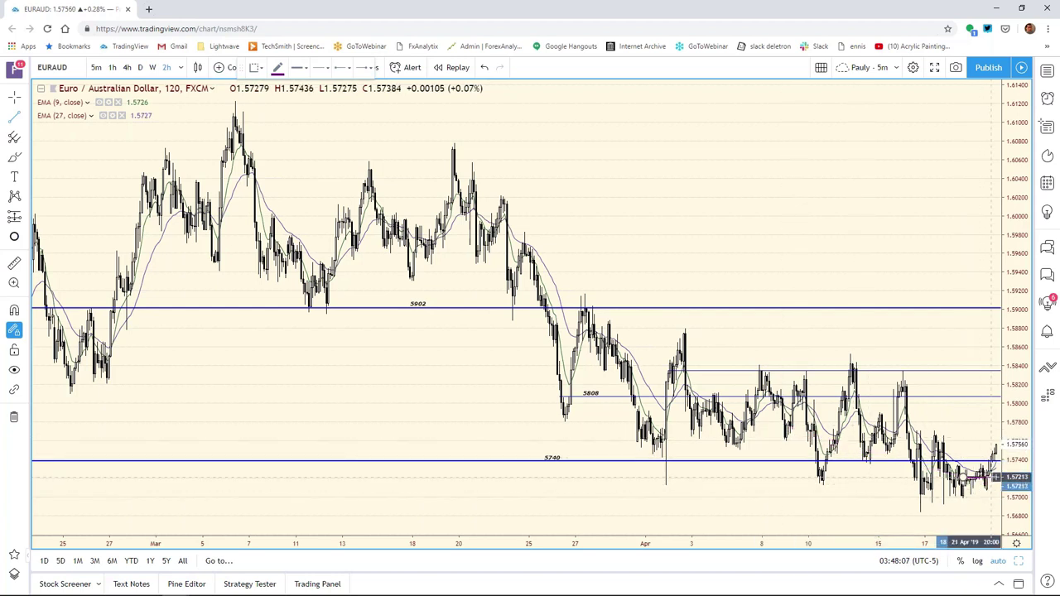
- Switch back to crosshair mode and stretch the time scale to zoom into April
left_click(993, 477)
left_click(997, 477)
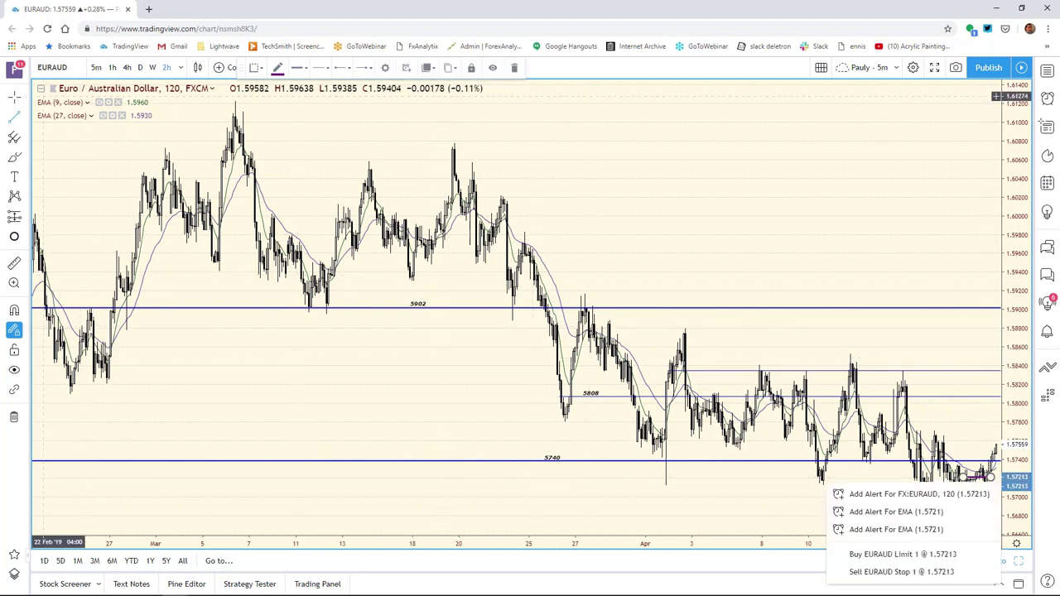
left_click(14, 98)
left_click(16, 106)
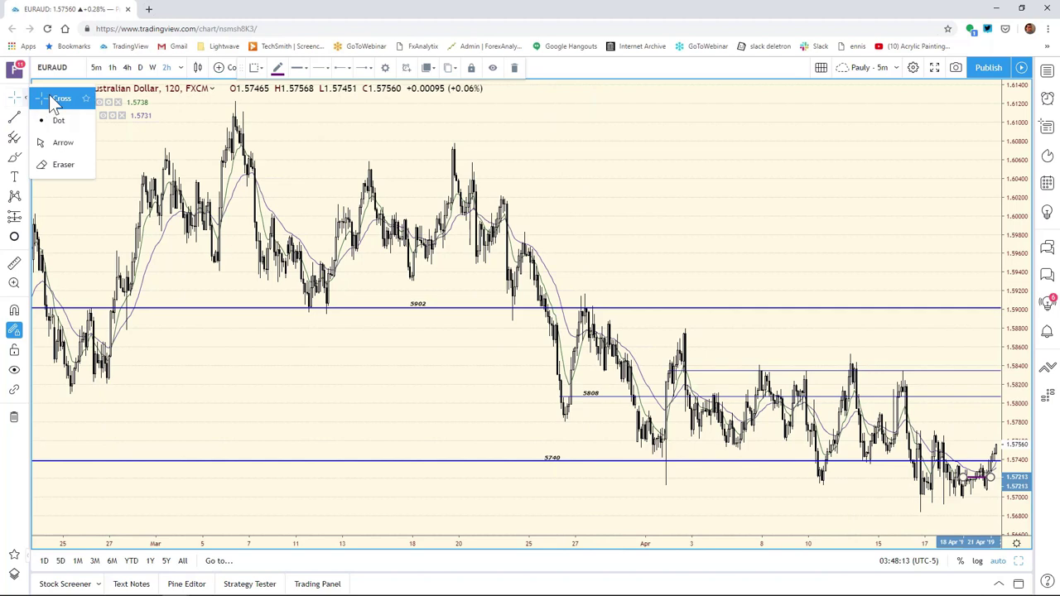
left_click(53, 100)
left_click(848, 496)
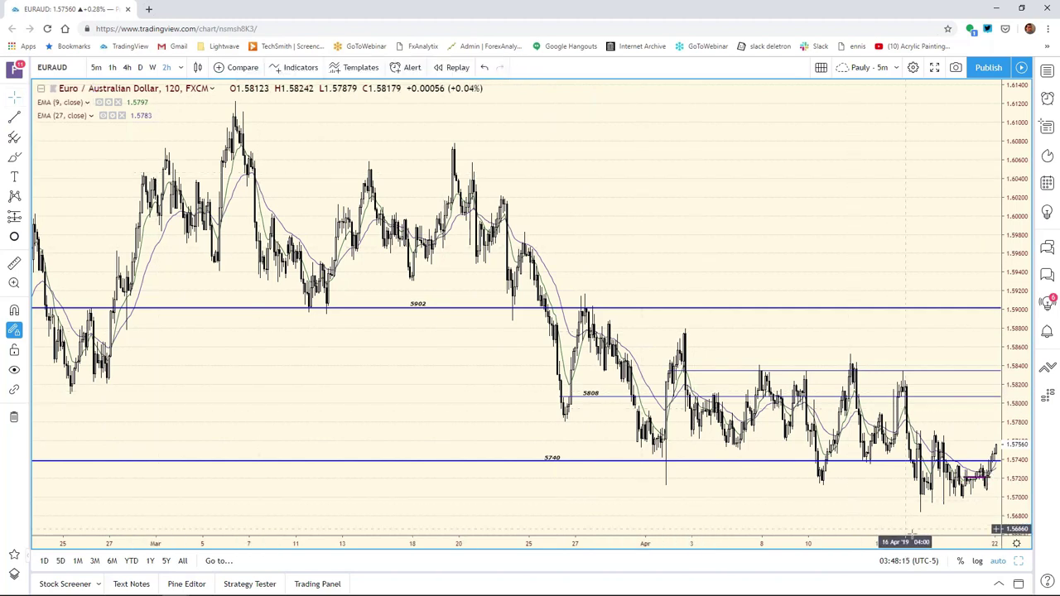
left_click_drag(908, 540, 853, 517)
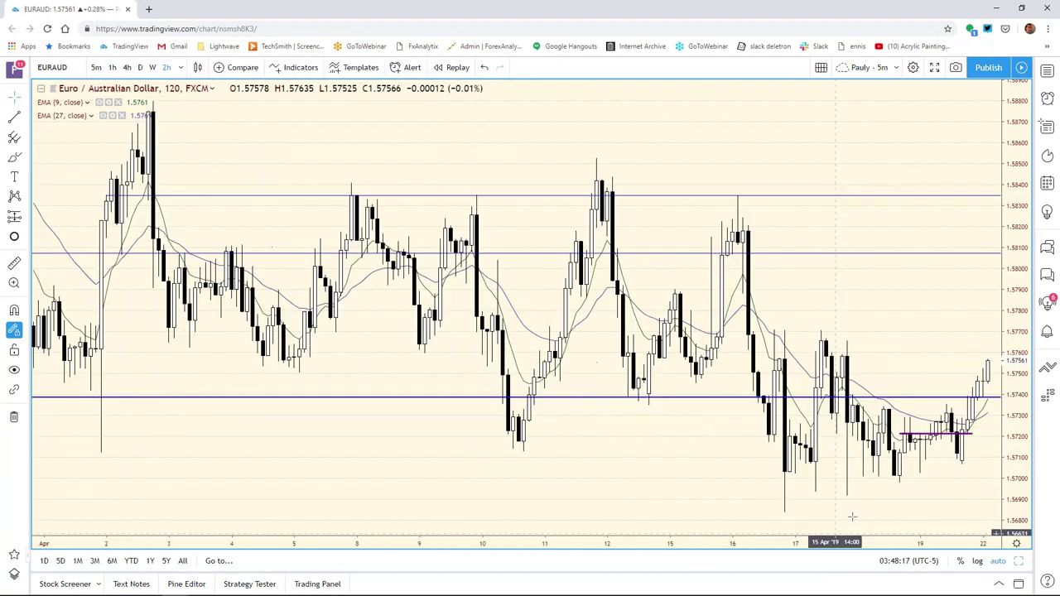
- Change the short EUR/AUD line's colour to magenta in its settings
right_click(934, 437)
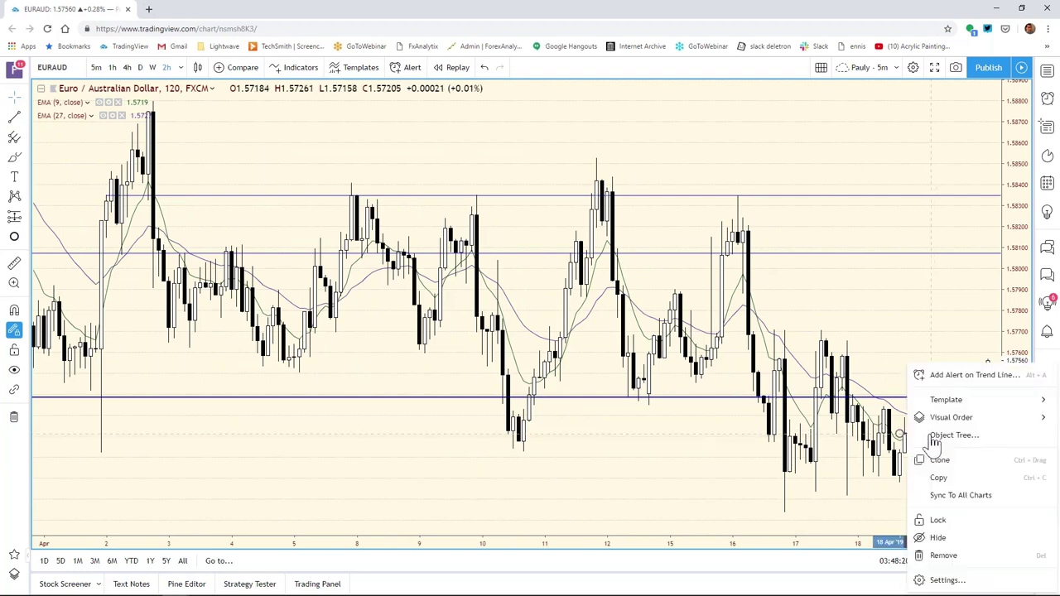
left_click(946, 580)
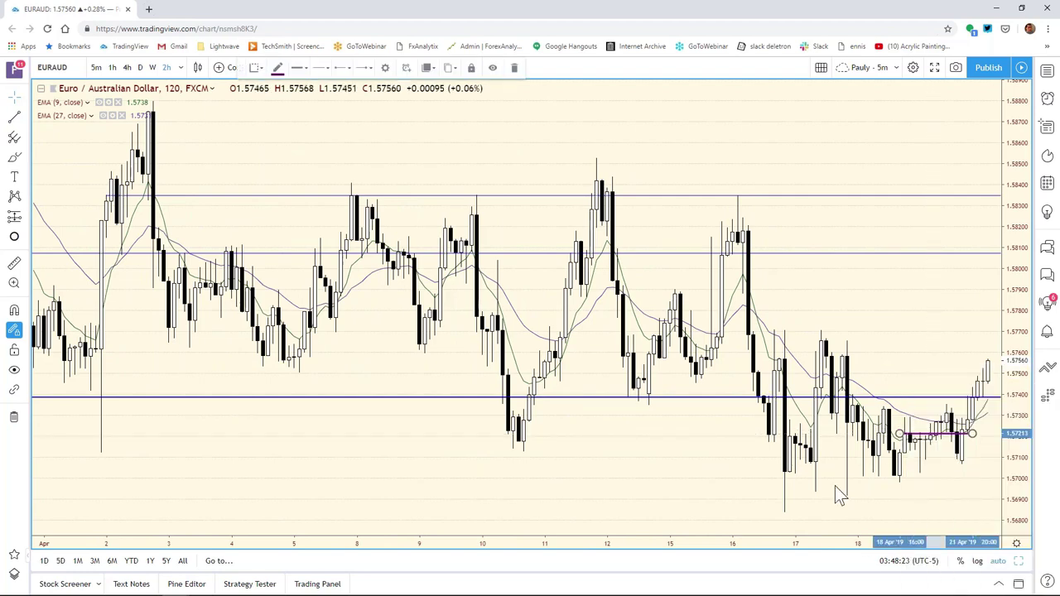
left_click(491, 210)
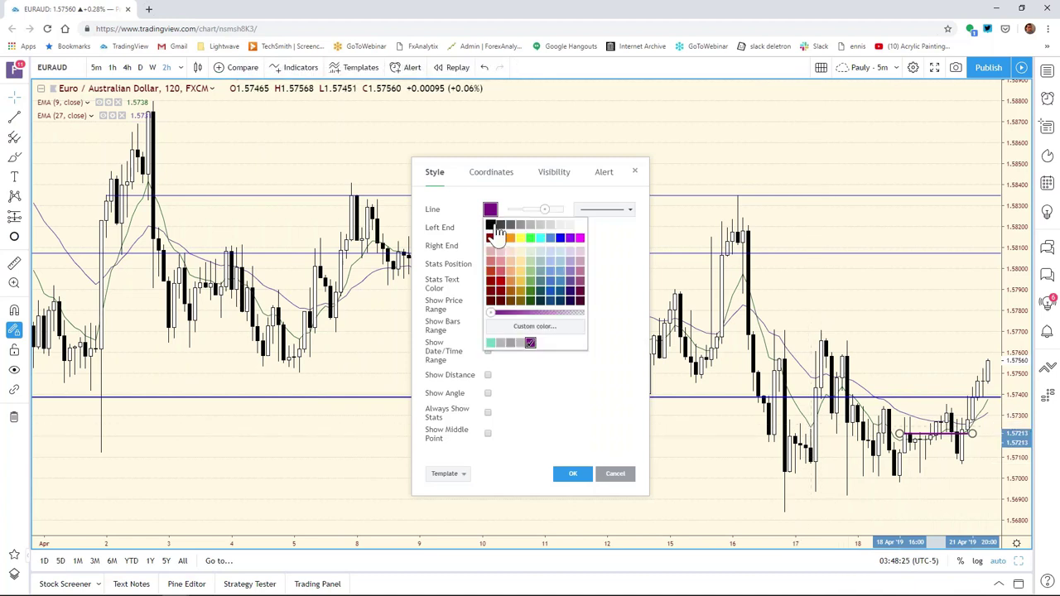
left_click(579, 238)
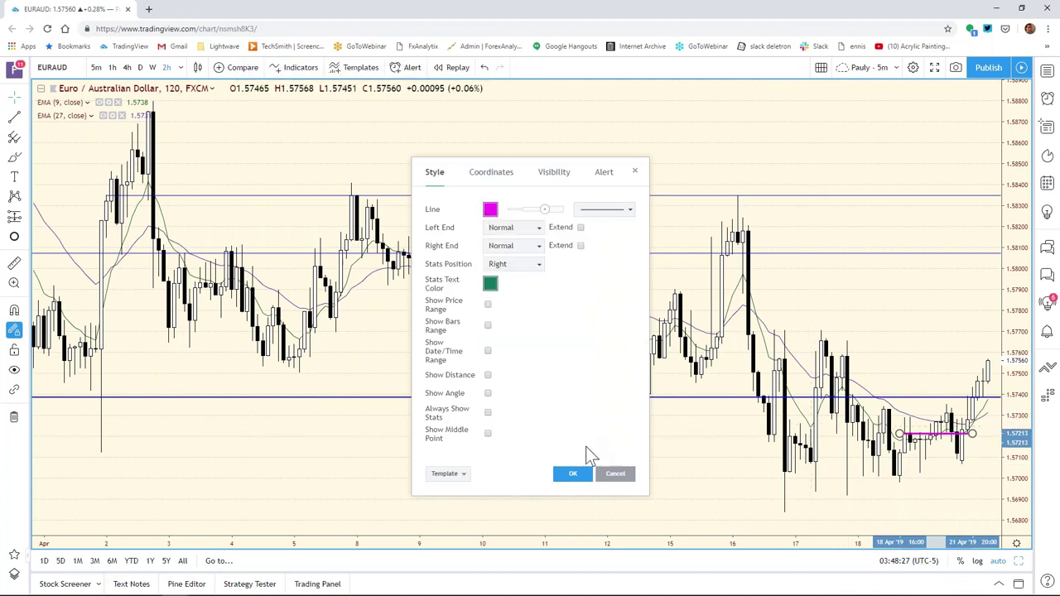
left_click(582, 474)
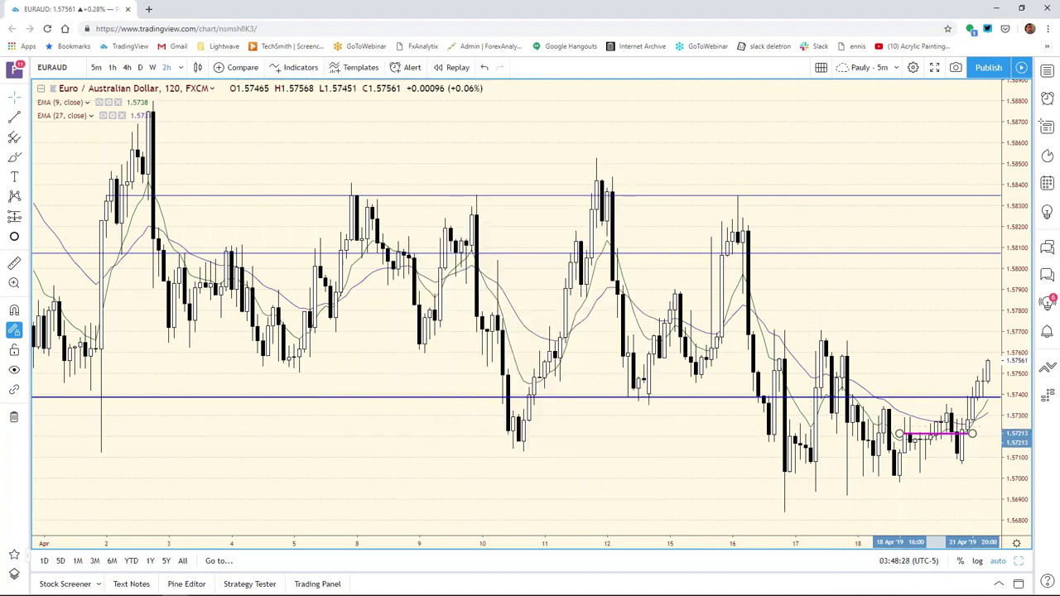
left_click(835, 443)
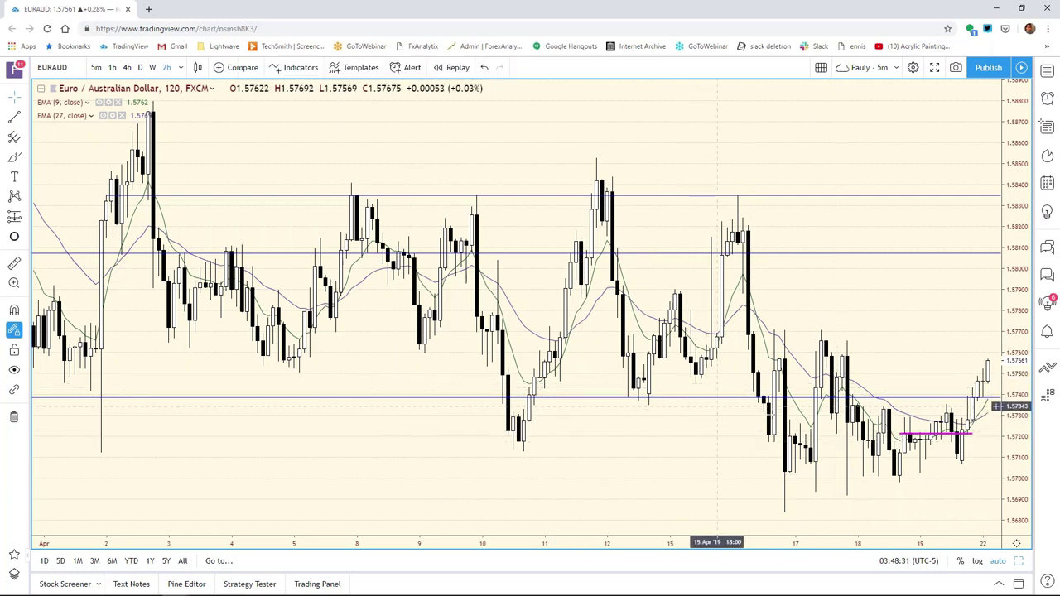
- Raise the magenta line to about 1.5727, then bring the Excel bias chart forward
left_click(934, 447)
left_click_drag(934, 448, 952, 436)
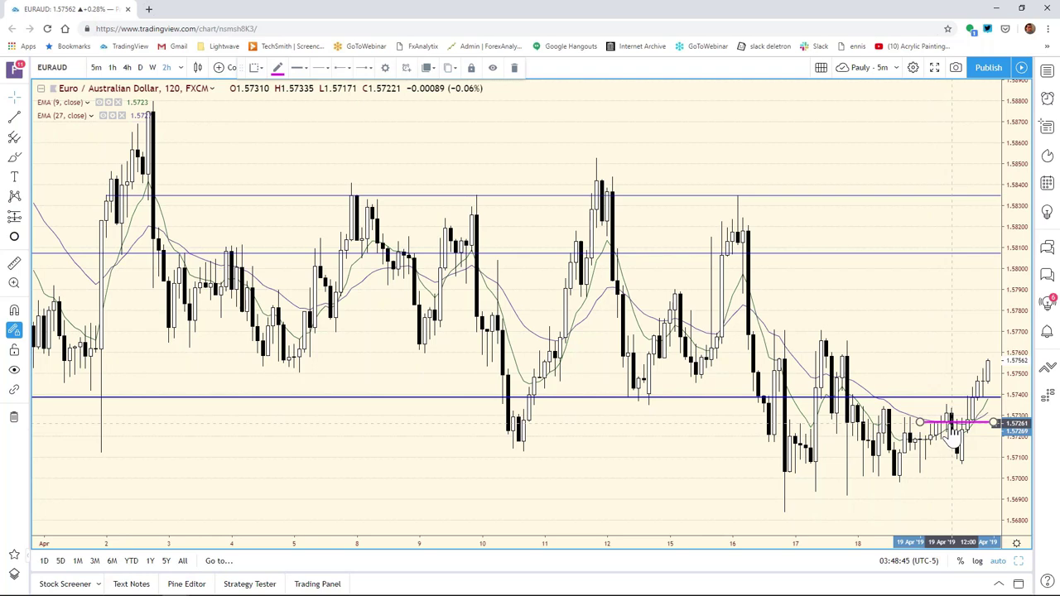
mouse_move(157, 590)
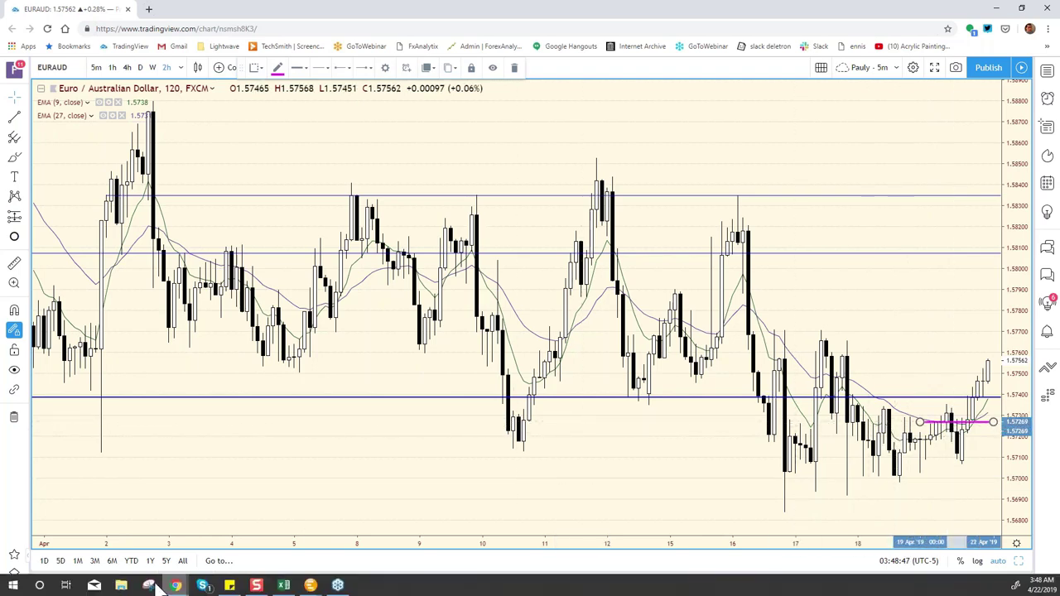
left_click(284, 586)
- Change the EUR/AUD support from 5672 to 5726 and return to the chart
left_click(364, 432)
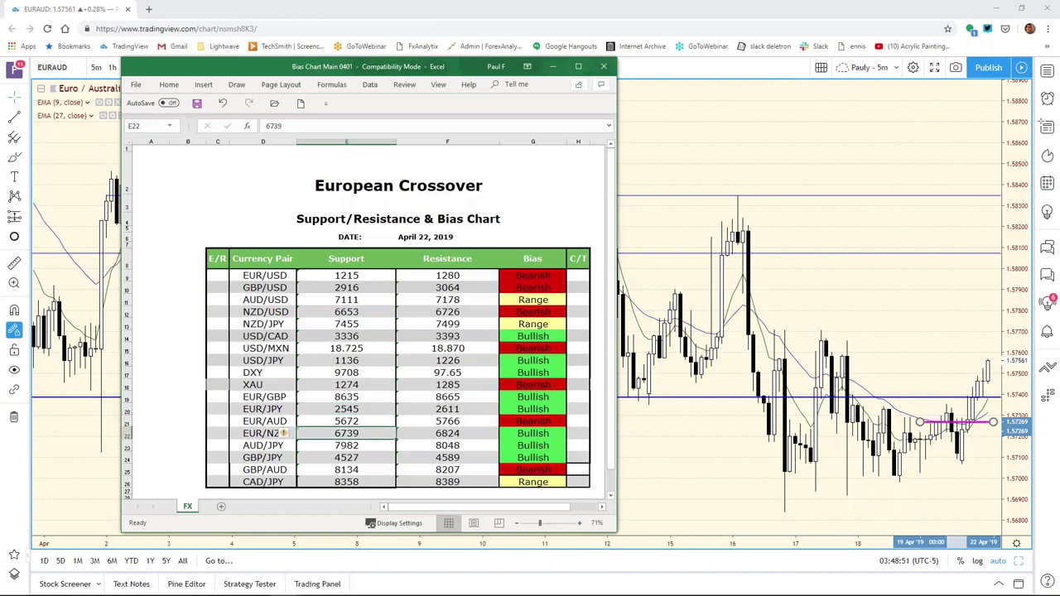
left_click(356, 421)
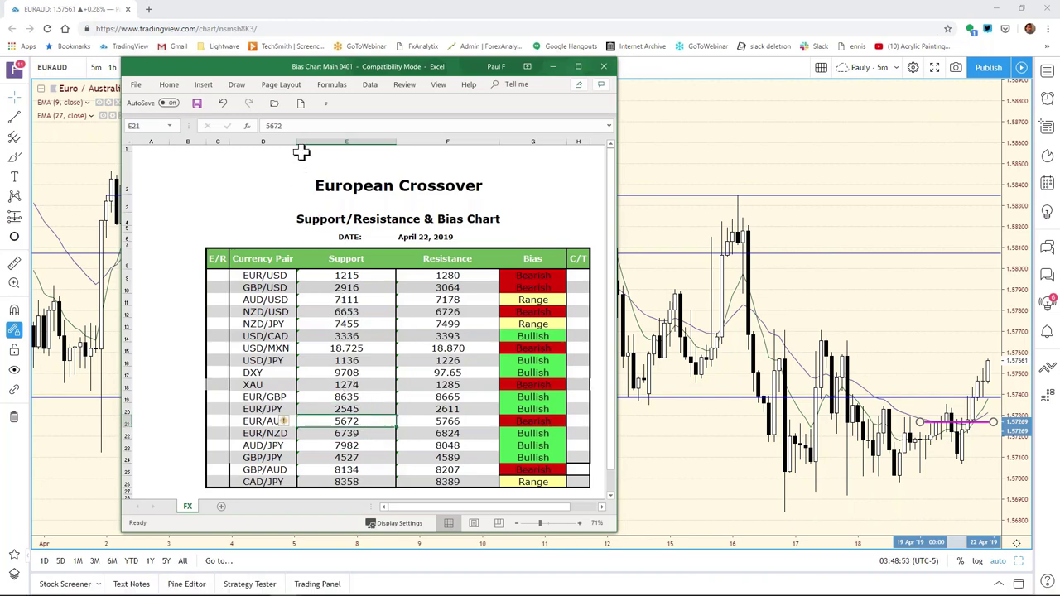
left_click(297, 126)
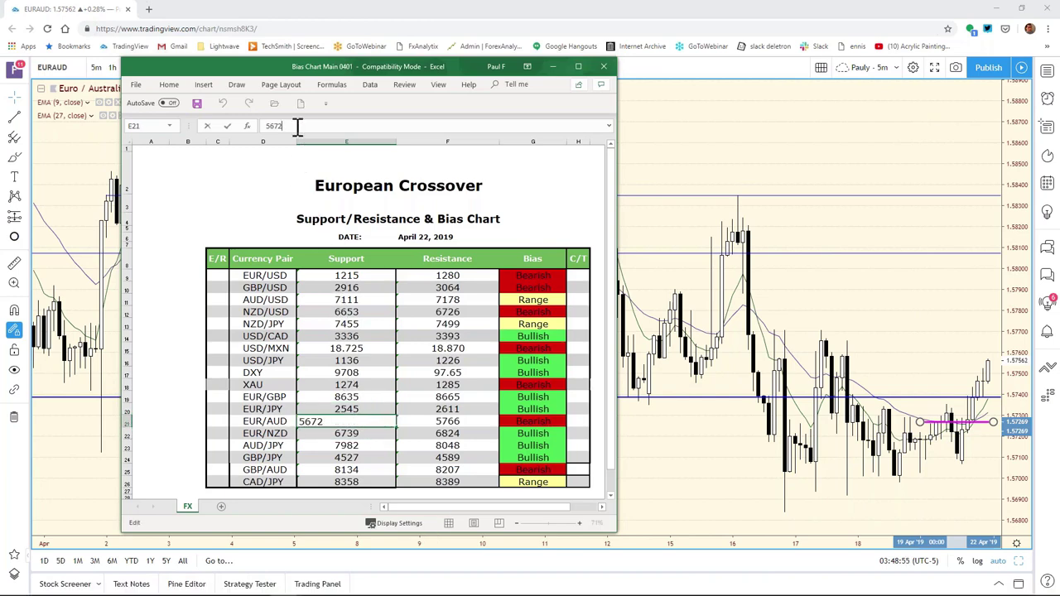
key("BackSpace")
key("BackSpace")
type("26")
key("Return")
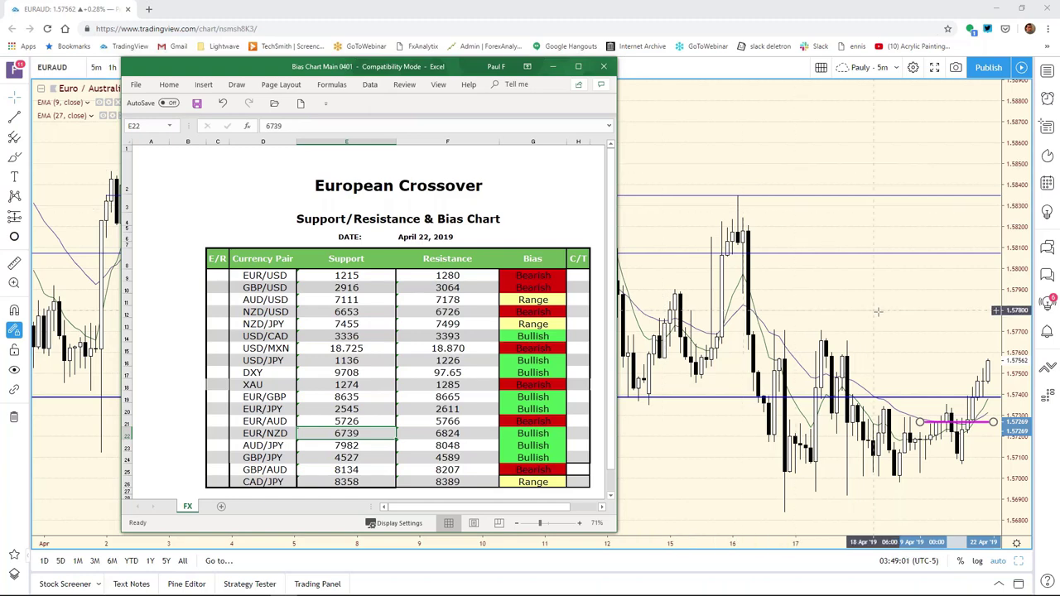
left_click(861, 248)
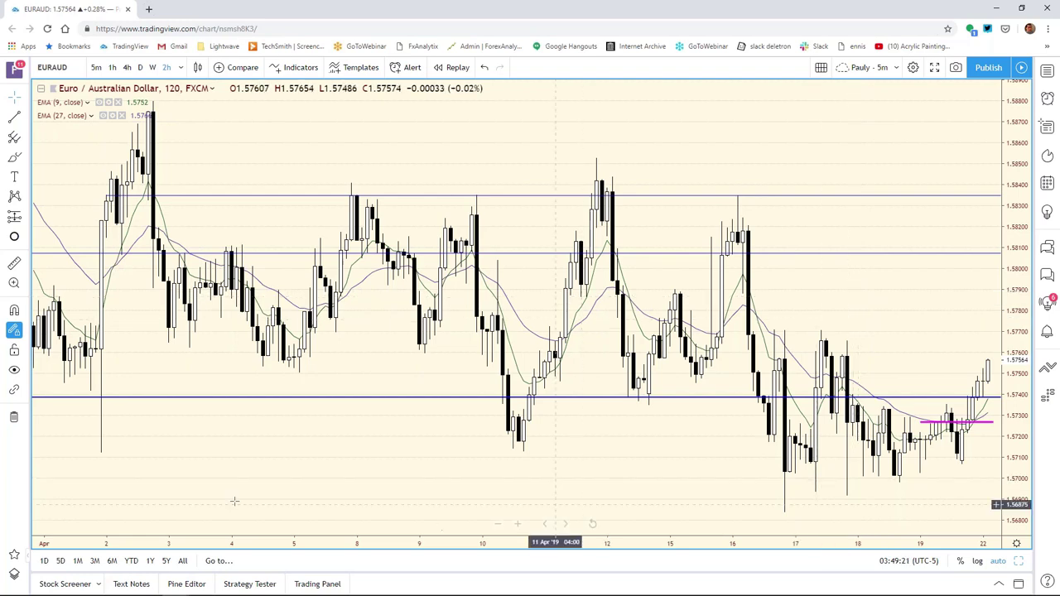
- Change the EUR/AUD resistance in F21 from 5766 to 5787, then minimize Excel
mouse_move(273, 591)
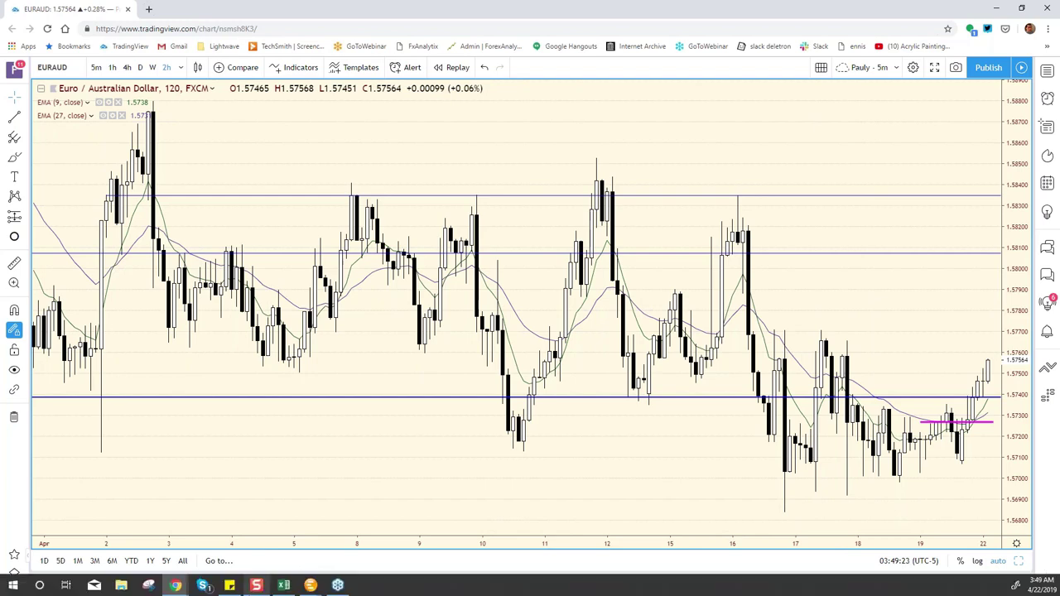
left_click(284, 585)
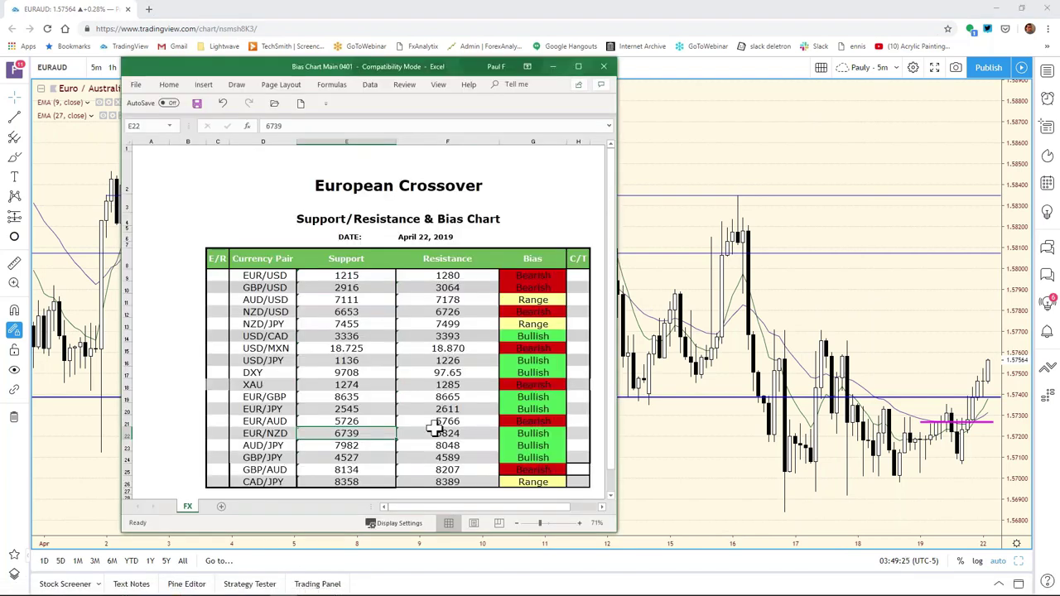
left_click(455, 420)
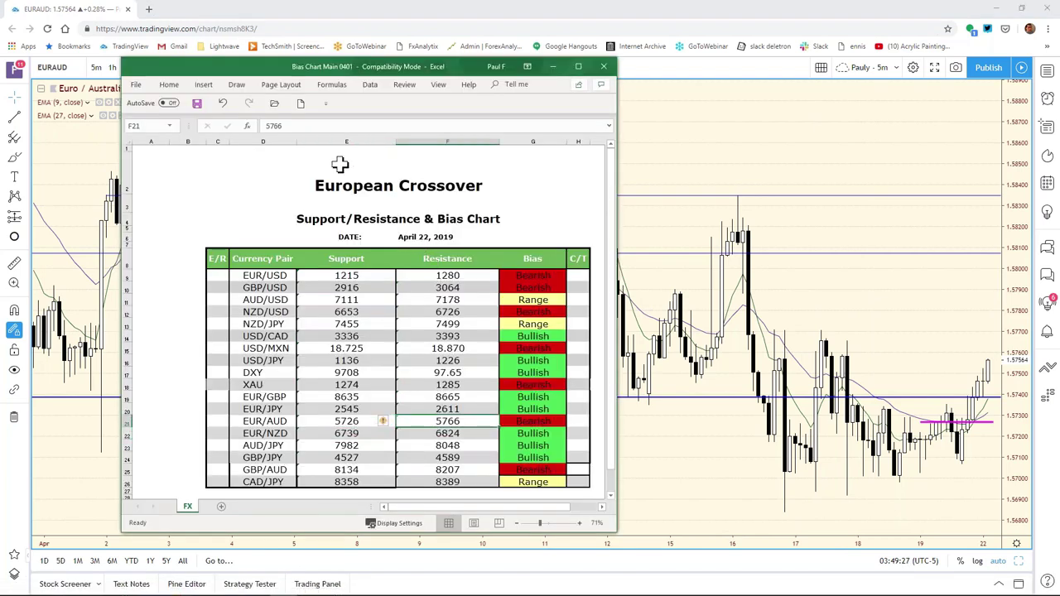
left_click(291, 128)
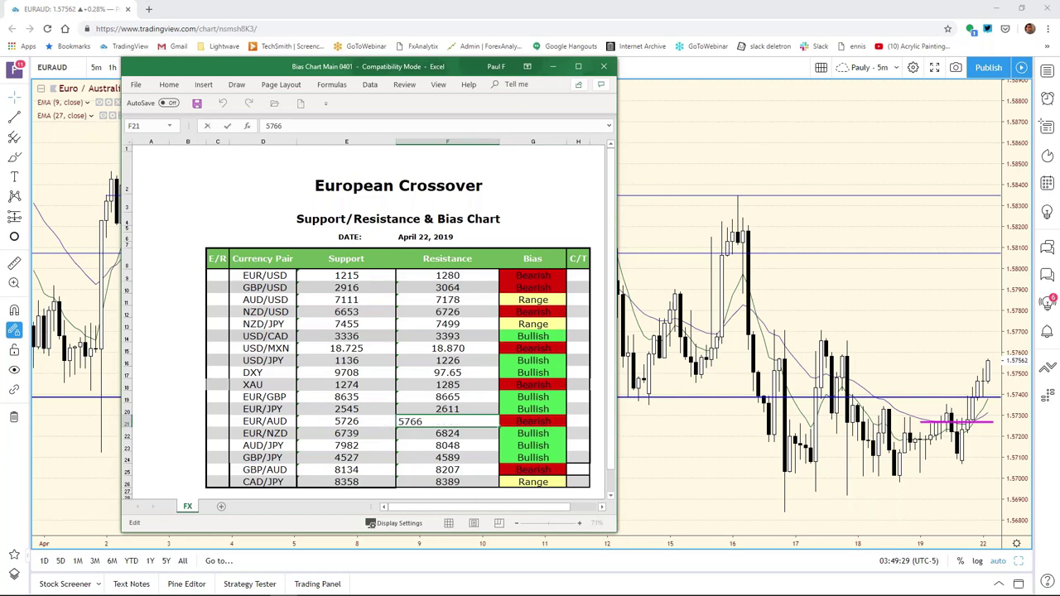
key("BackSpace")
key("BackSpace")
type("87")
key("Return")
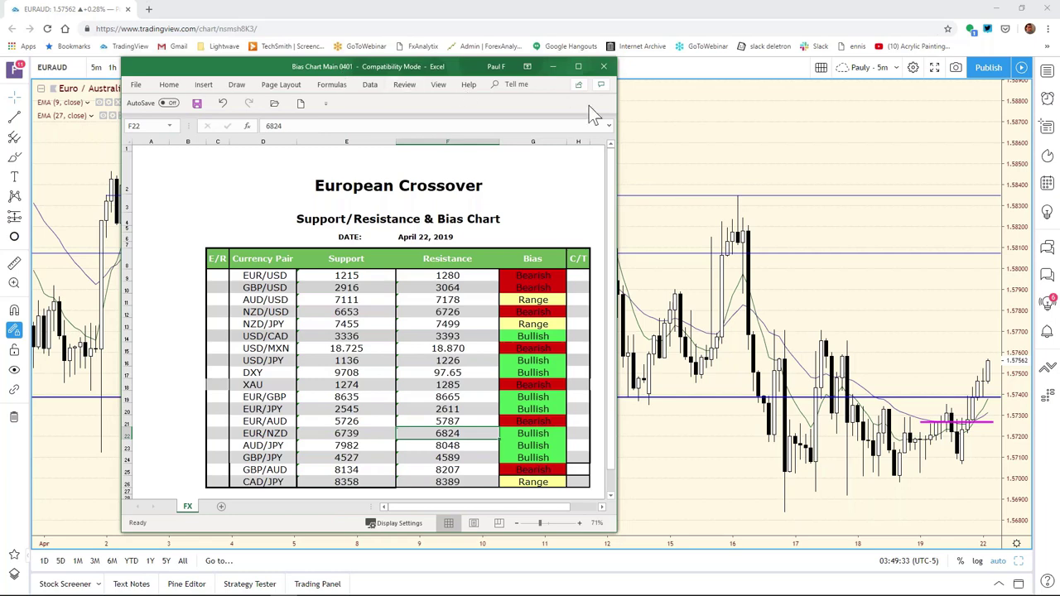
left_click(1004, 567)
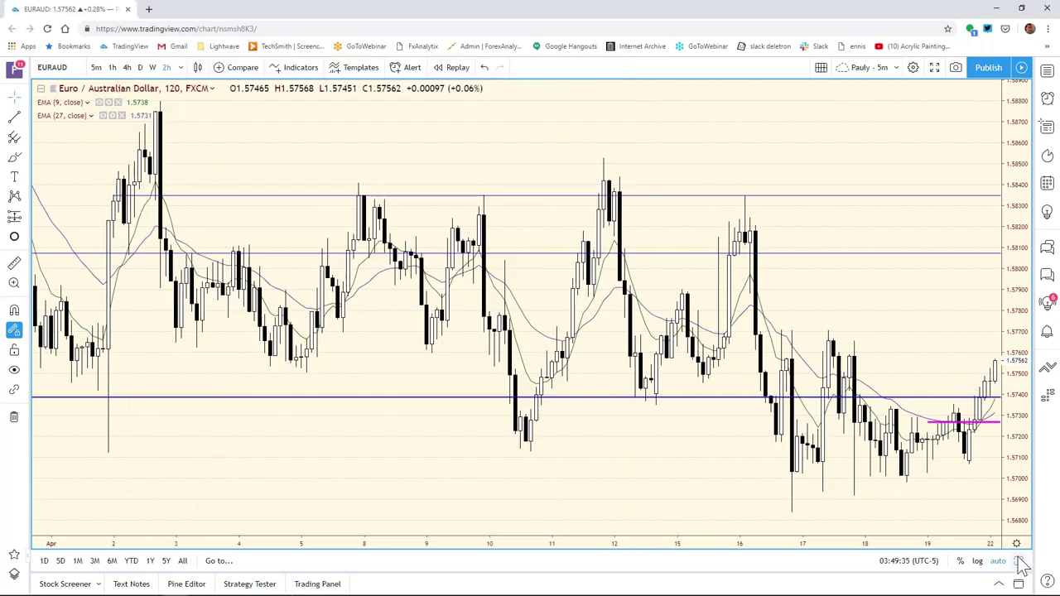
- Maximize the EUR/NZD chart, compress its time scale for more history, then return to Excel
left_click(1018, 561)
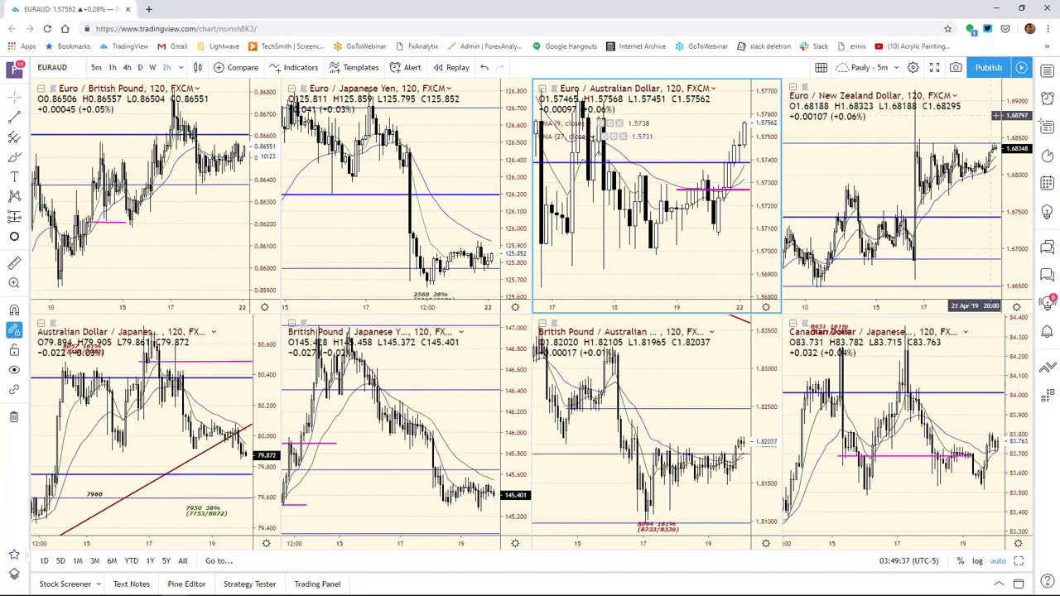
left_click(1023, 199)
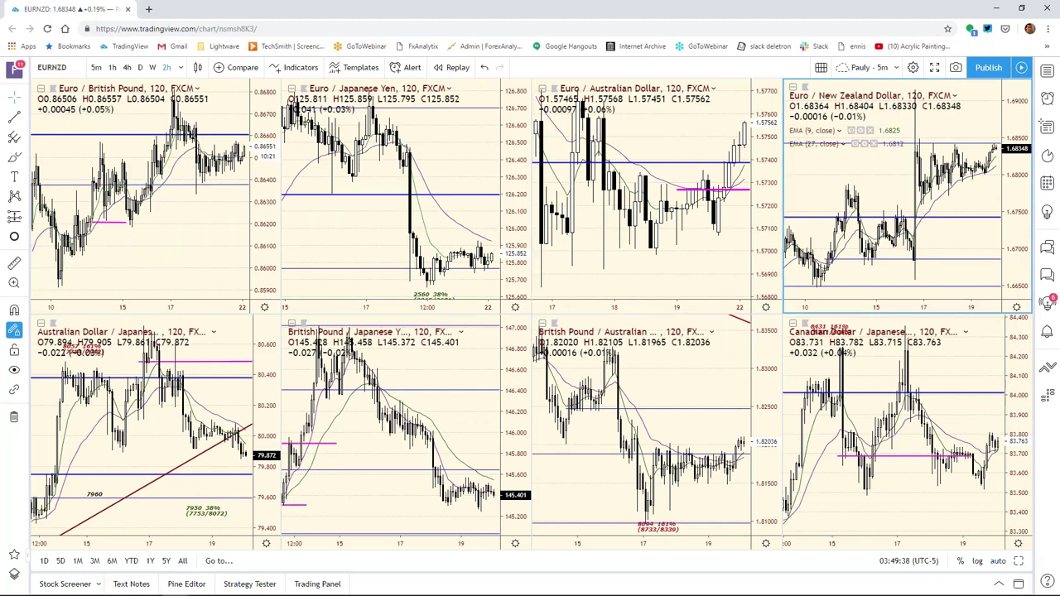
left_click(1019, 561)
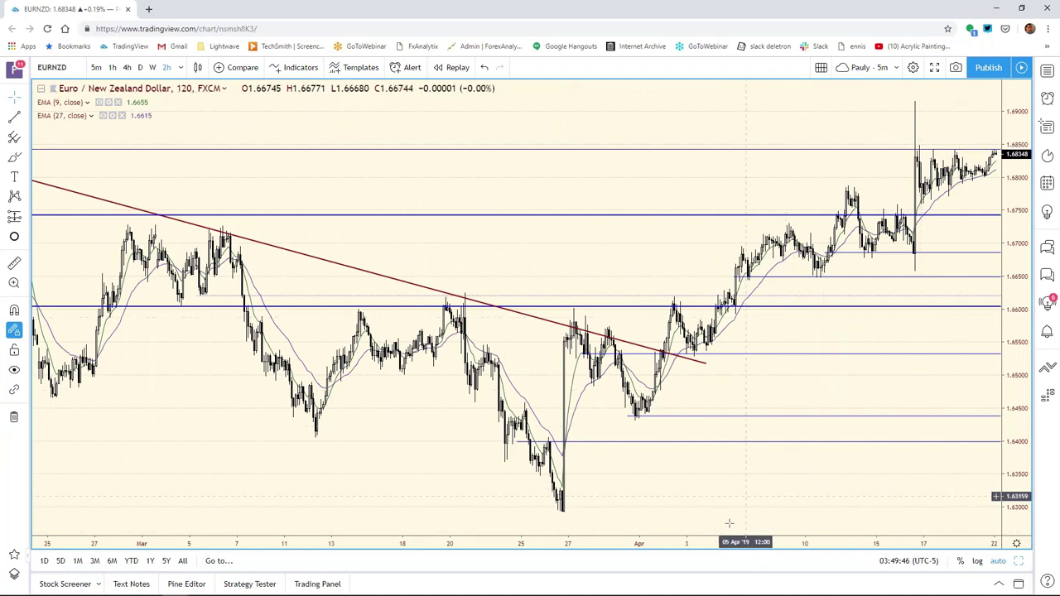
left_click_drag(729, 547, 837, 535)
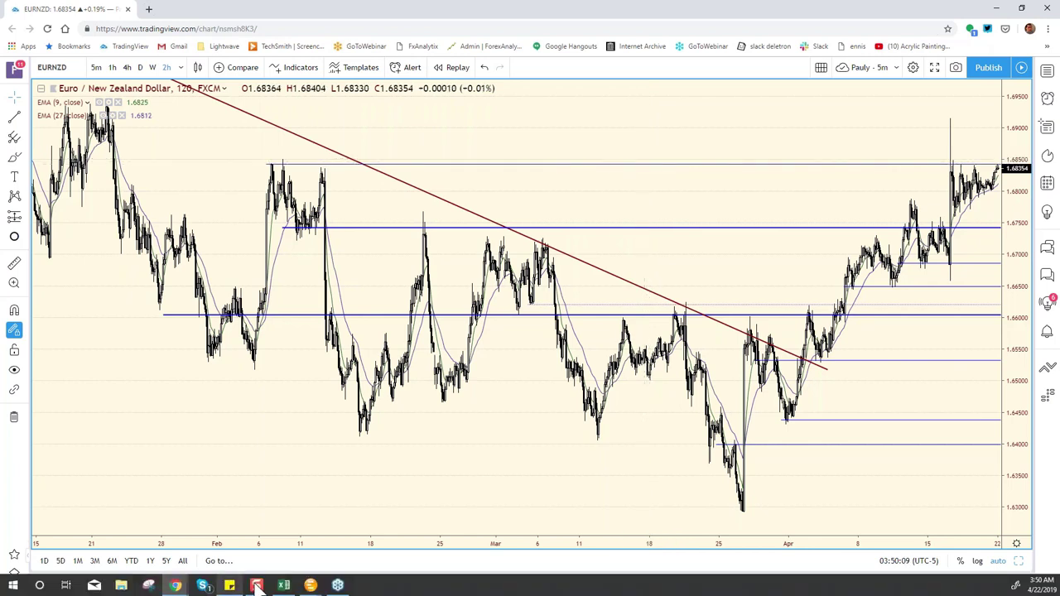
left_click(283, 586)
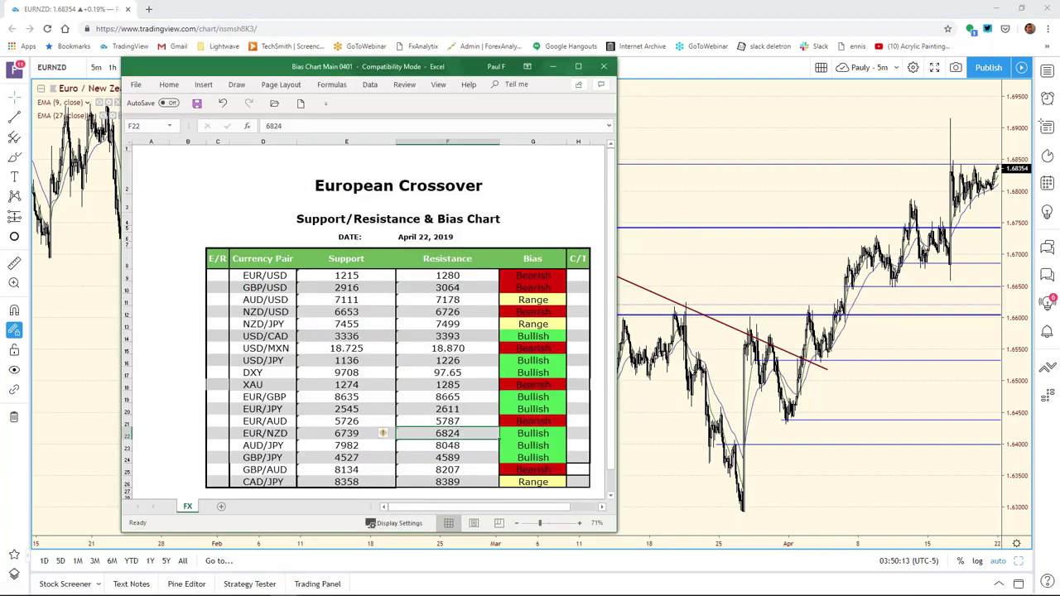
- Change the EUR/NZD resistance in F22 from 6824 to 6851
key("F2")
key("BackSpace")
key("BackSpace")
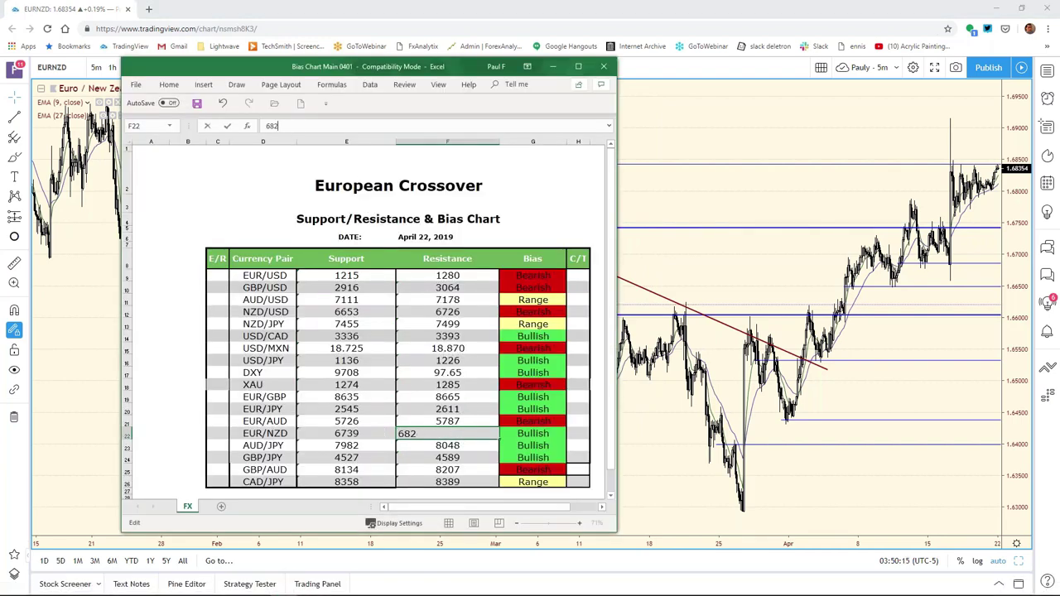
type("51")
key("Return")
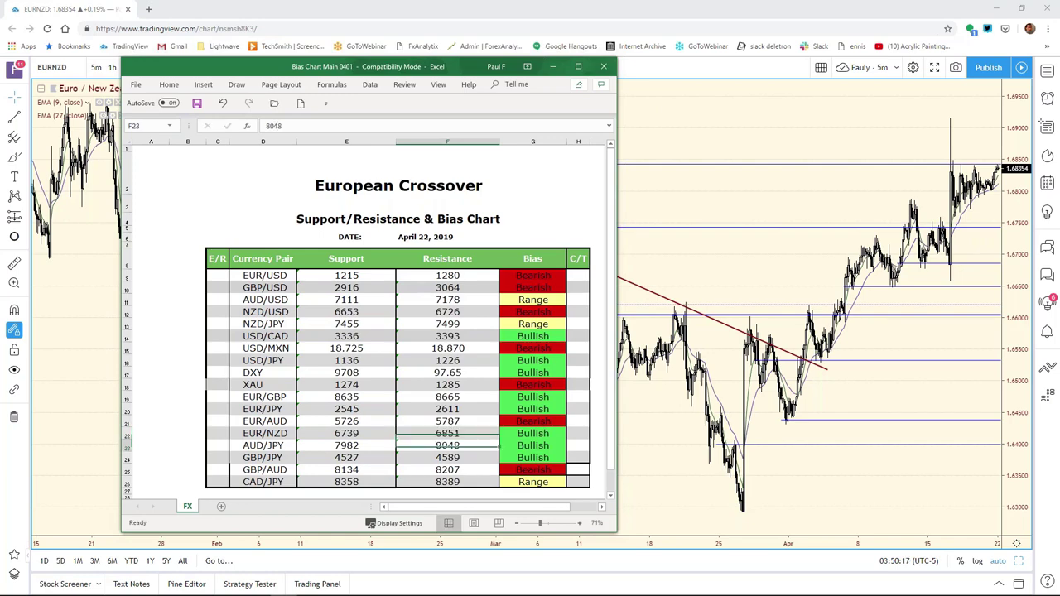
- Zoom into the EUR/NZD chart to check levels, then bring the spreadsheet back
left_click(872, 289)
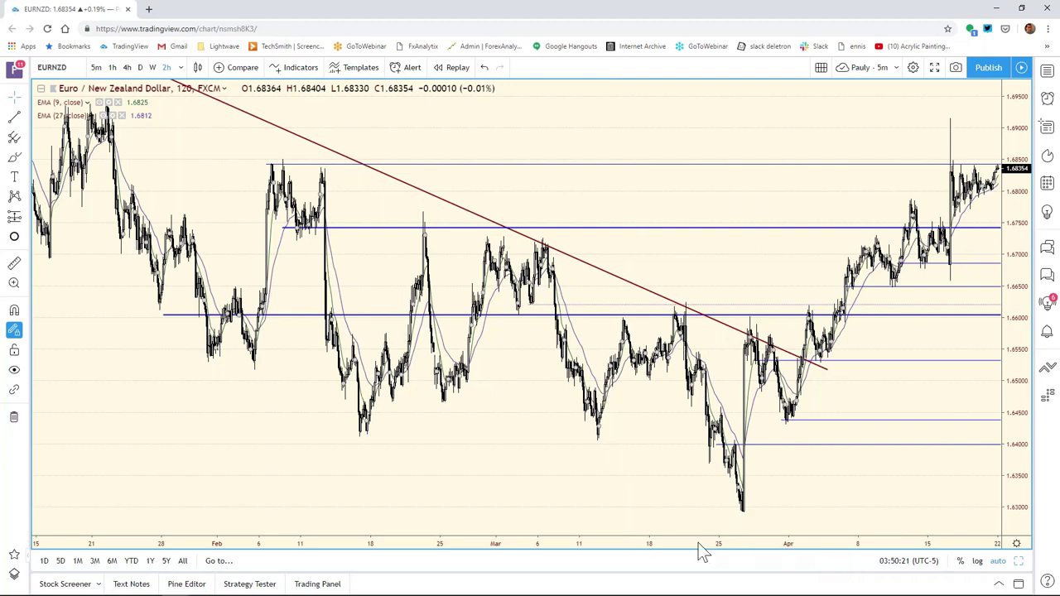
scroll(627, 537, "up", 5)
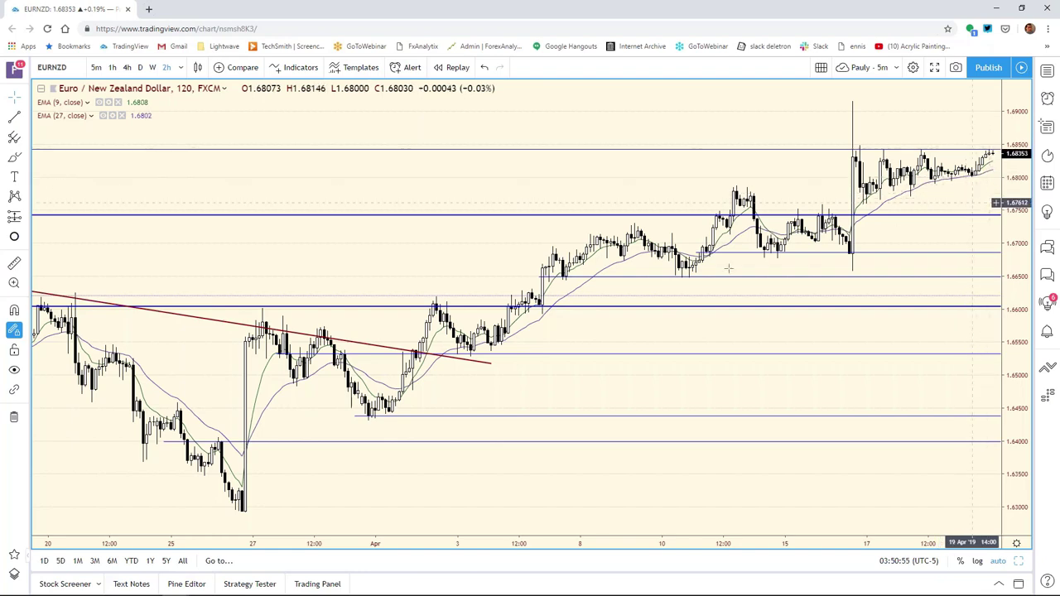
mouse_move(248, 589)
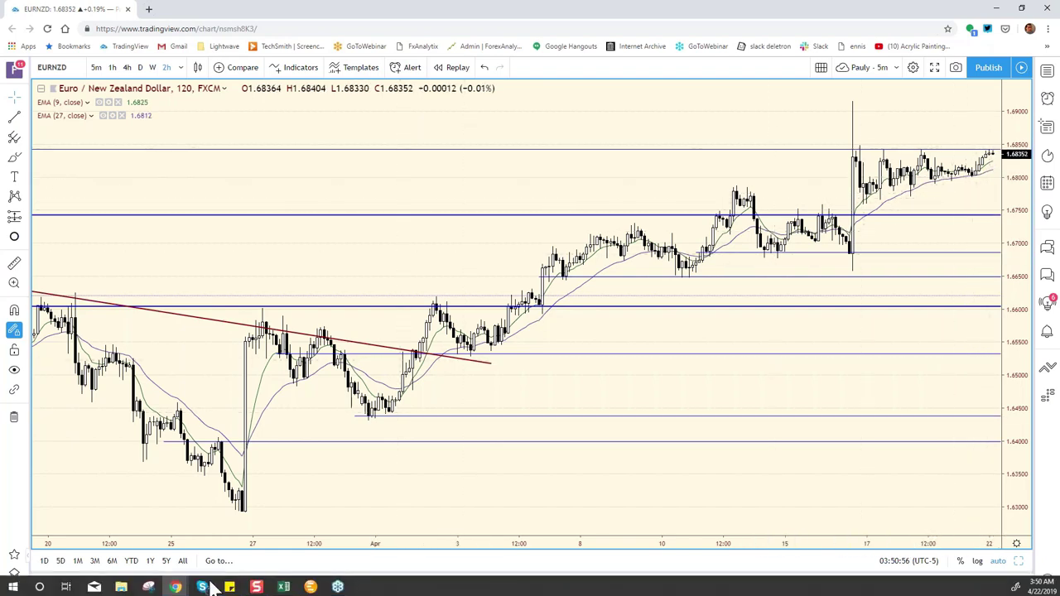
left_click(284, 586)
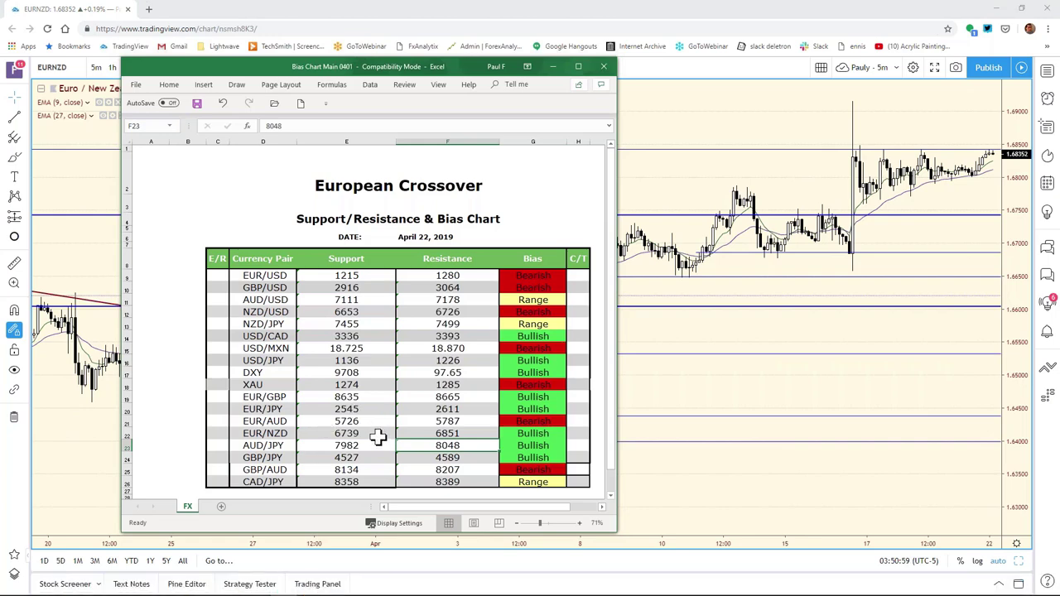
- Change the EUR/NZD support in E22 from 6739 to 6775 and return to the chart
left_click(357, 433)
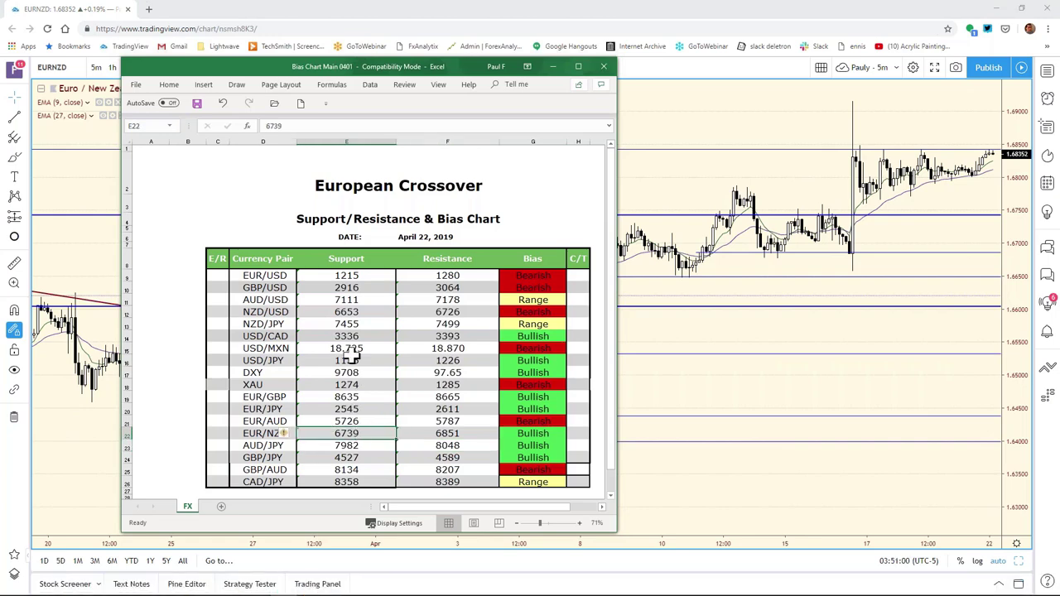
left_click(283, 125)
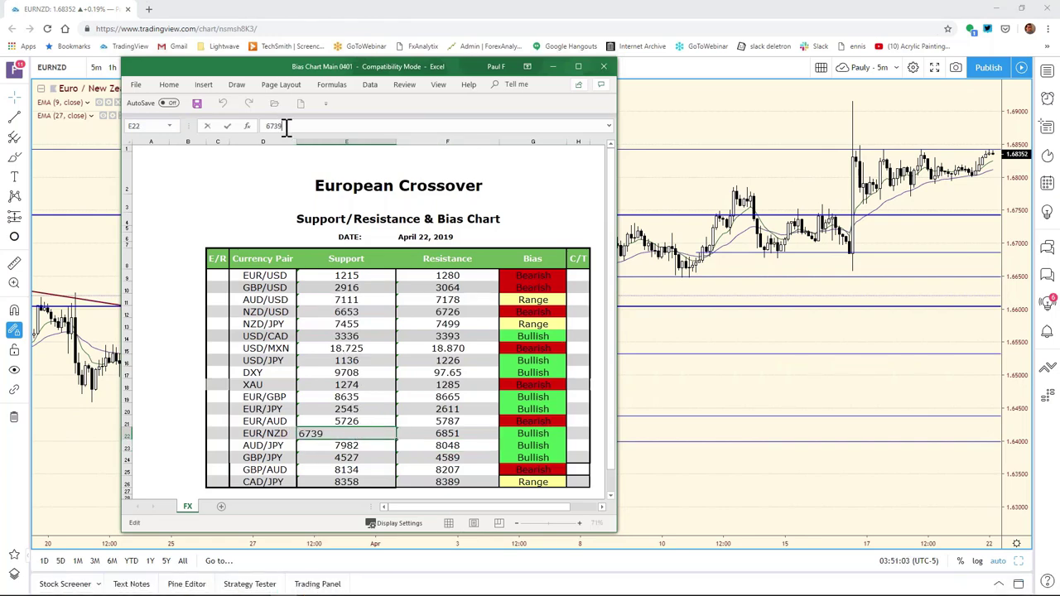
key("BackSpace")
type("5")
key("Return")
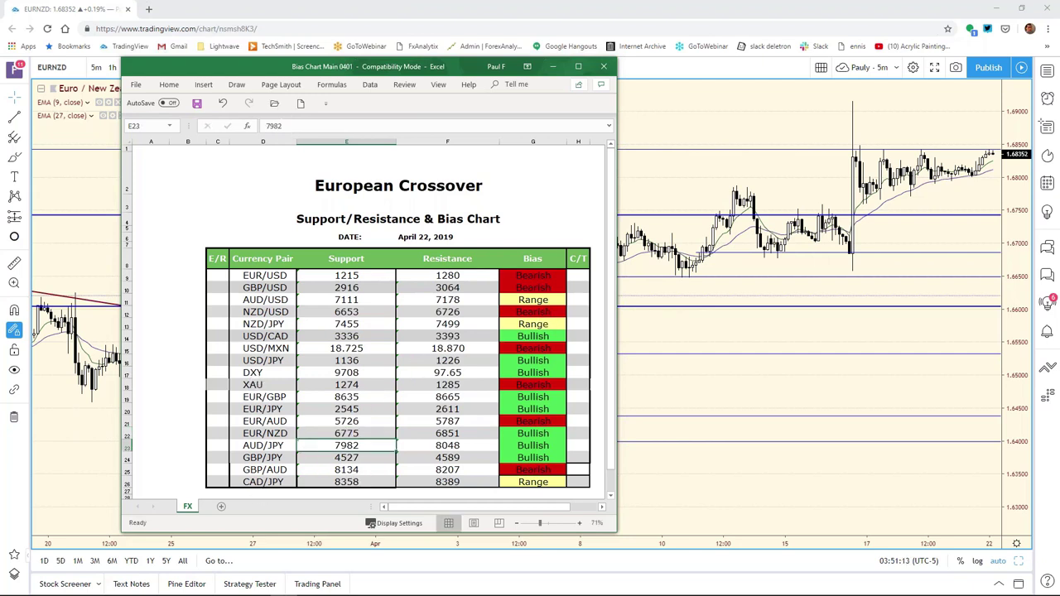
left_click(671, 222)
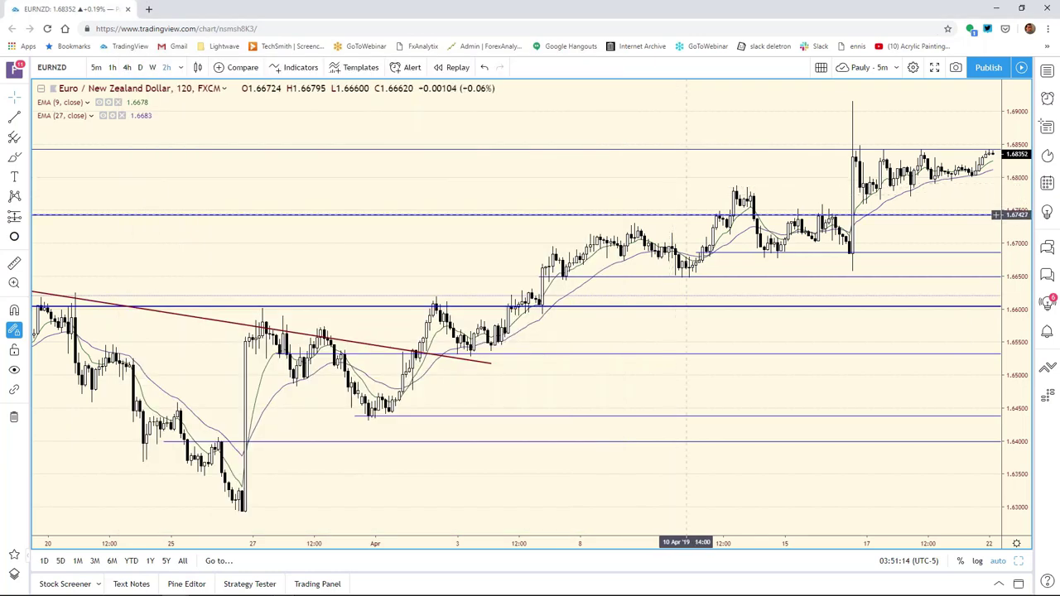
- Select the AUD/JPY chart in the multi-chart grid and maximize its 120-minute view
left_click(1018, 562)
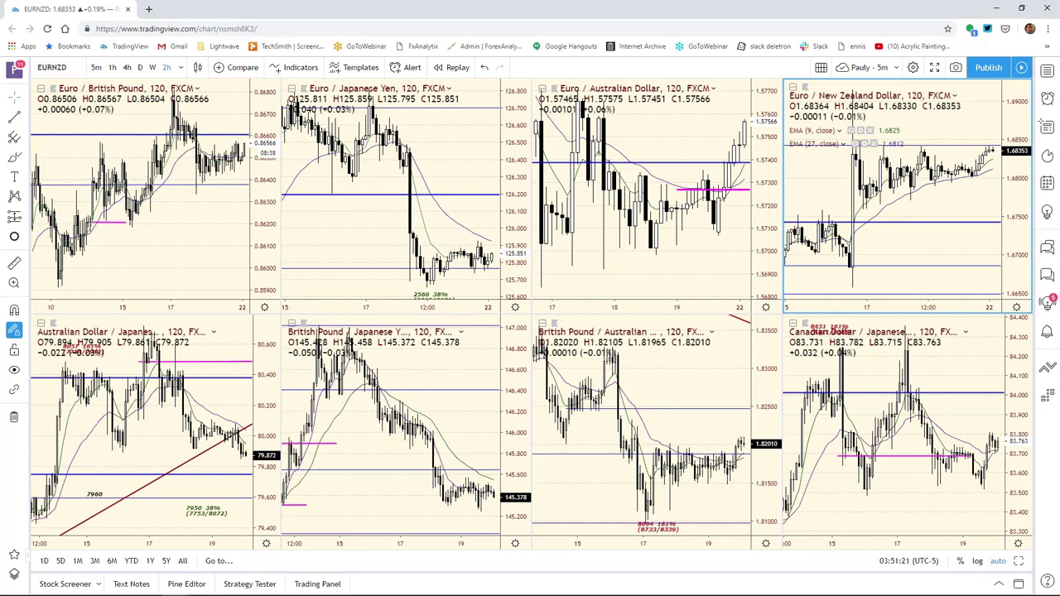
left_click(269, 405)
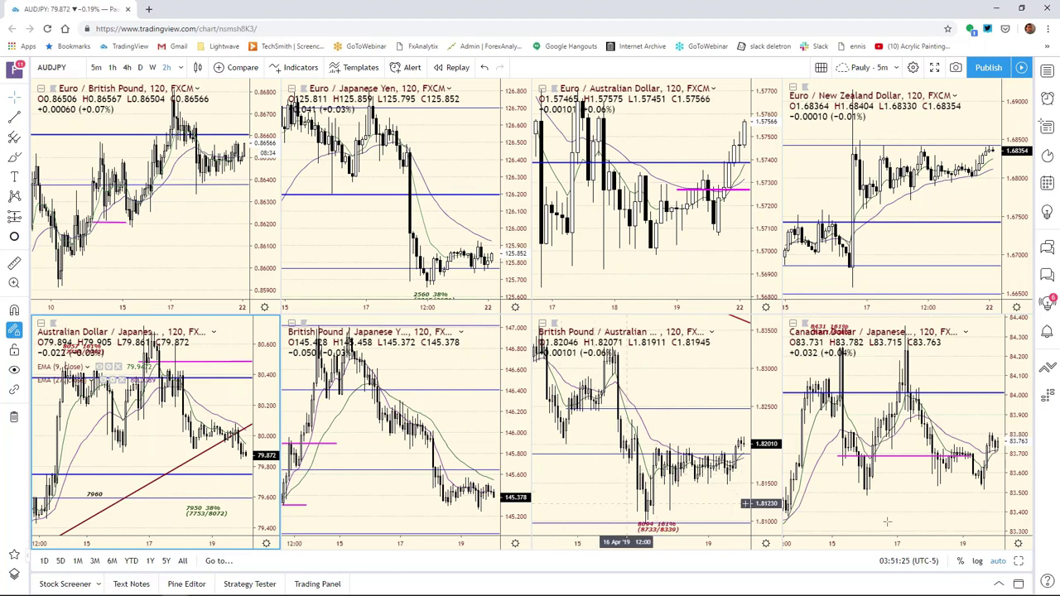
left_click(1018, 562)
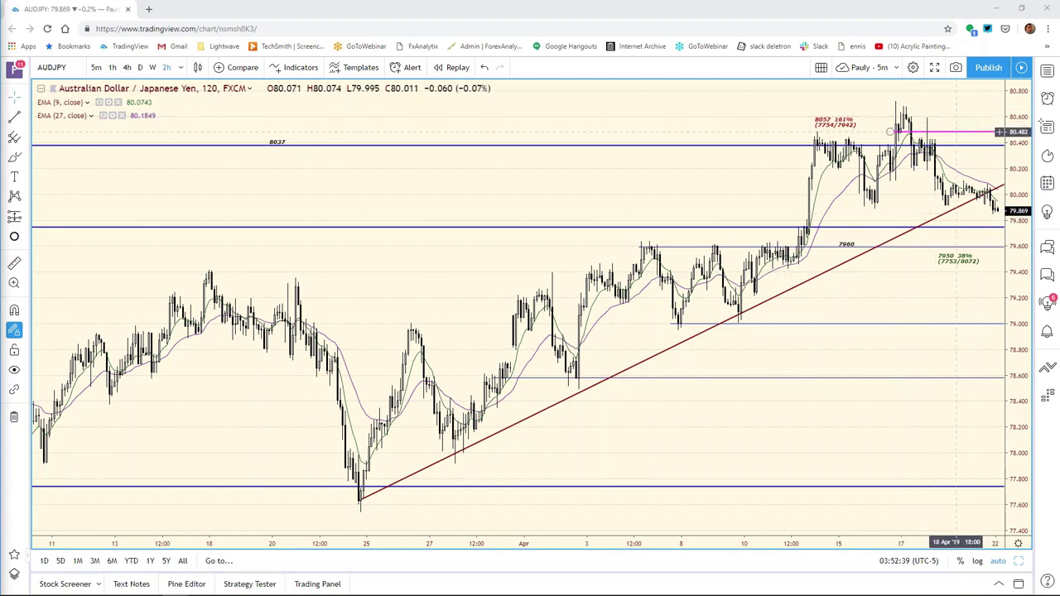
- Raise the magenta ray on the AUD/JPY chart from near 80.48 to about 80.486
left_click_drag(956, 131, 960, 131)
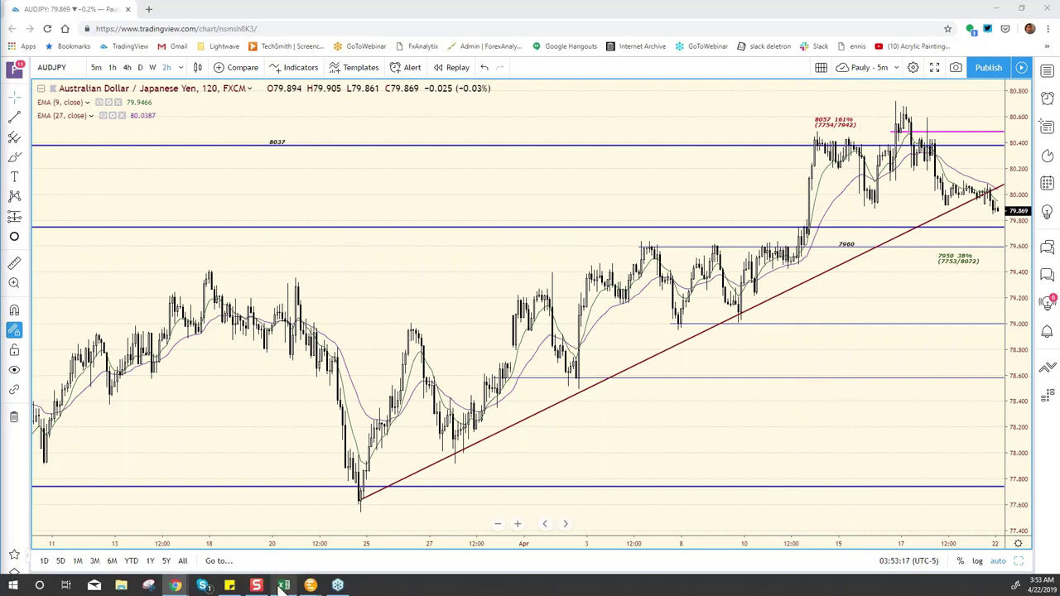
- In the bias chart, enter AUD/JPY support 7950 in E23 and resistance 8014 in F23
left_click(282, 586)
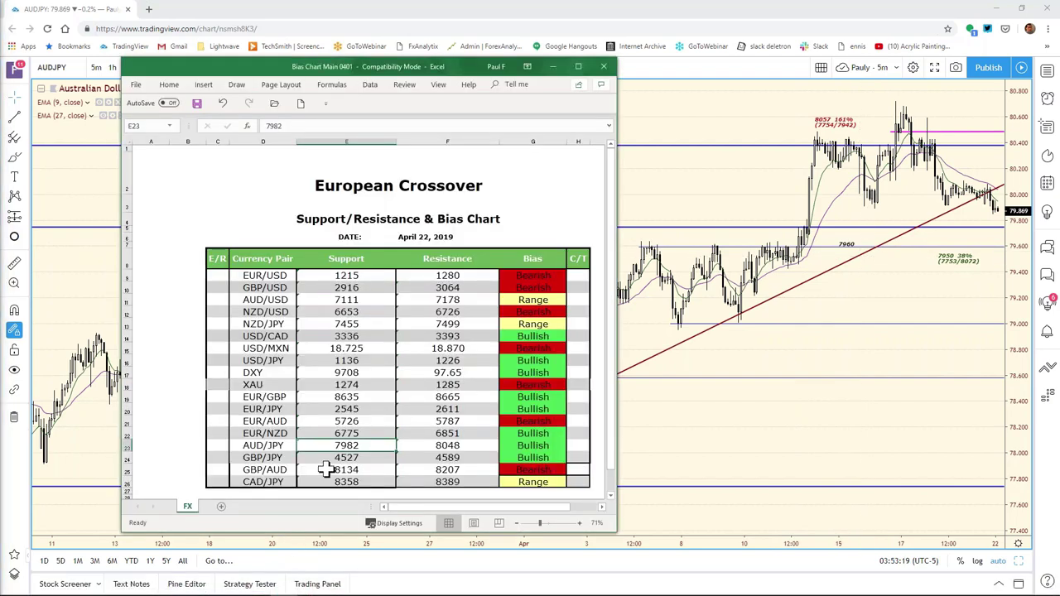
left_click(298, 122)
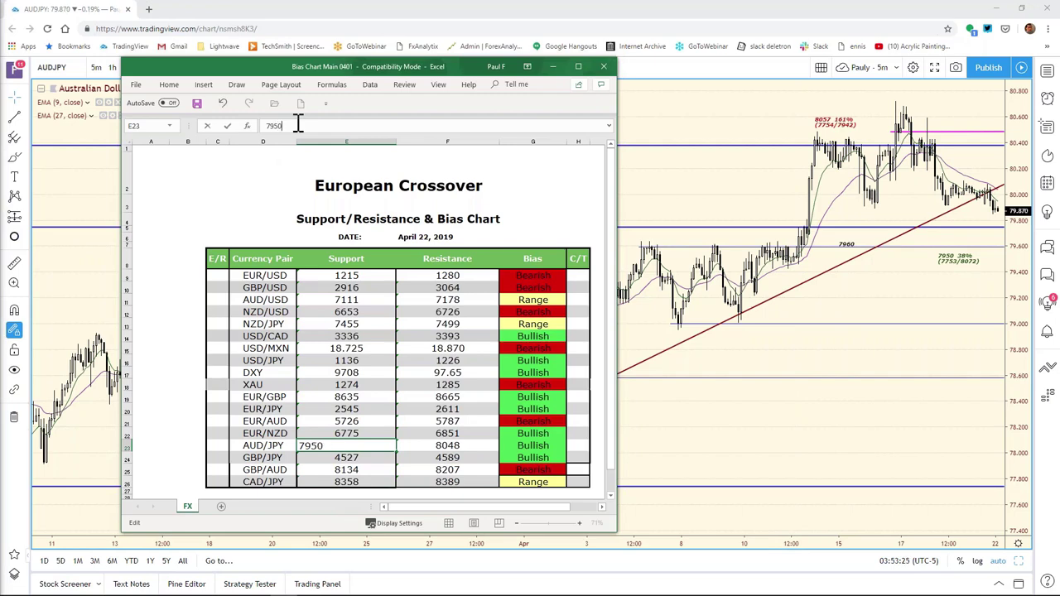
type("50")
key("Return")
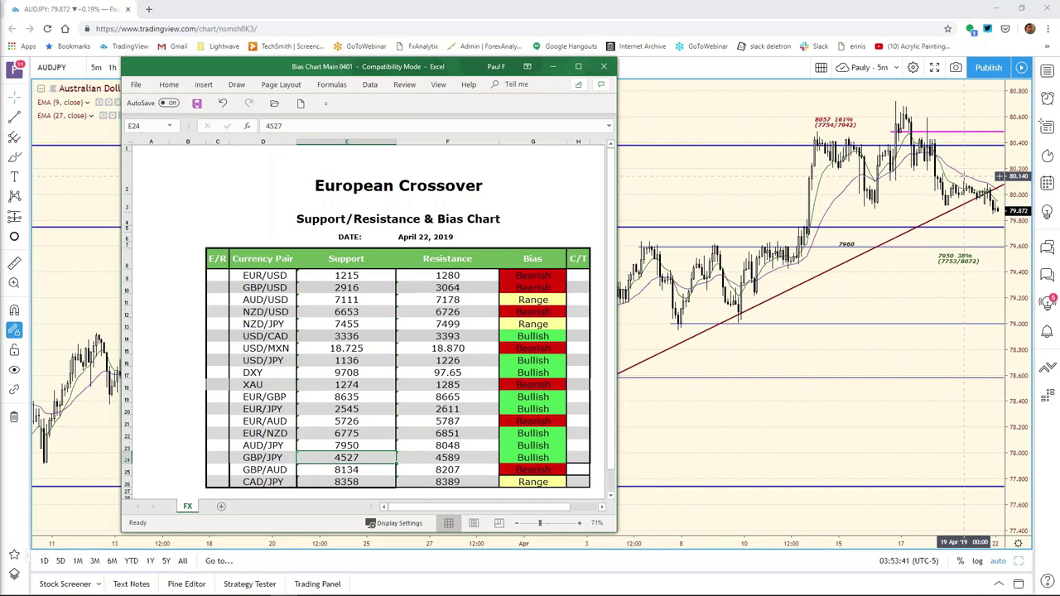
left_click(447, 446)
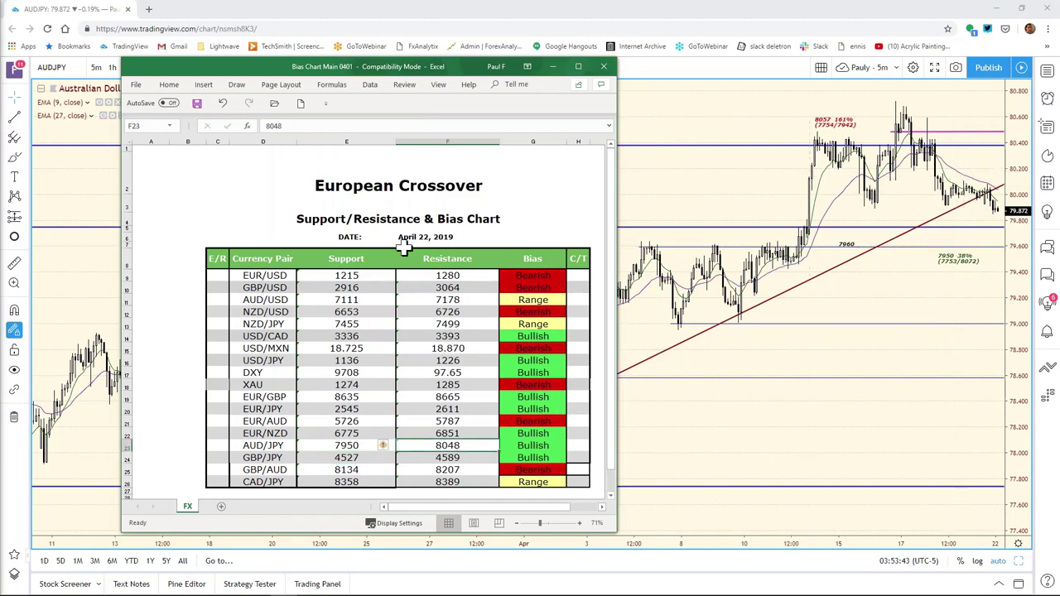
left_click(306, 125)
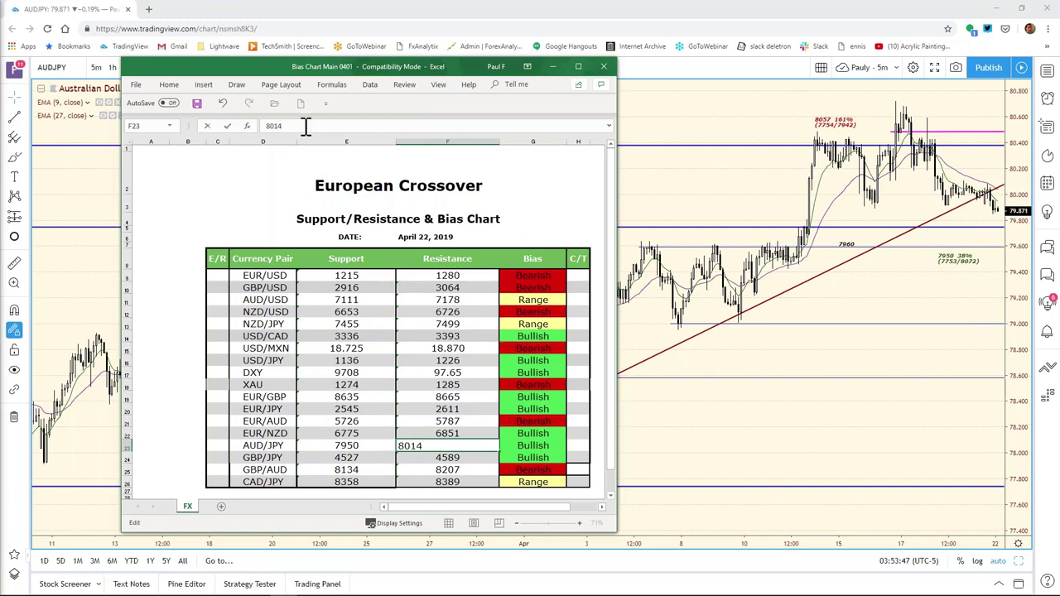
type("14")
key("Return")
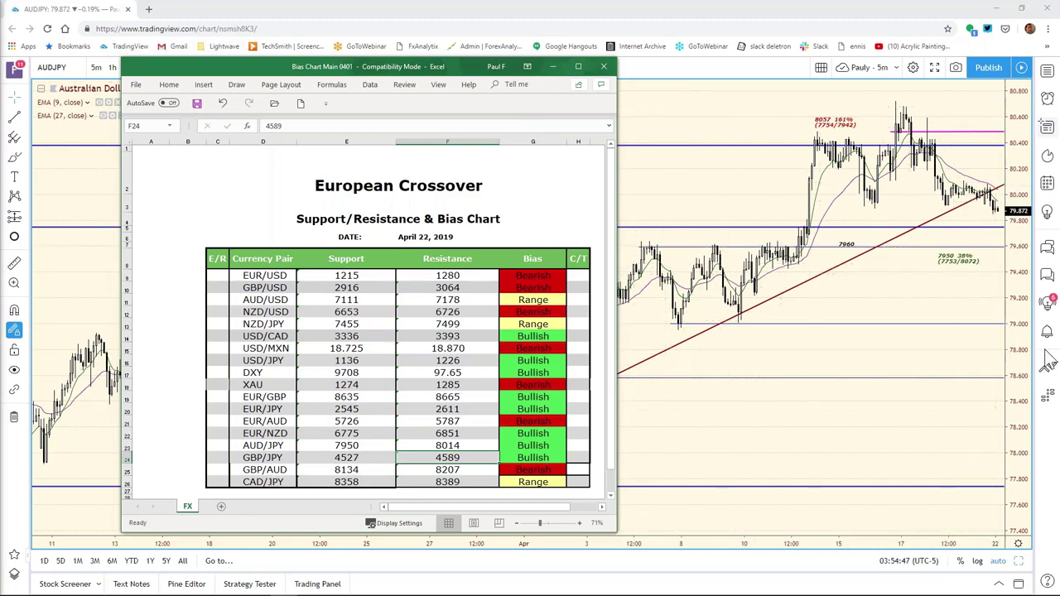
- Maximize GBP/JPY, compare it with the Excel bias sheet, then restore the eight-chart grid
left_click(1021, 561)
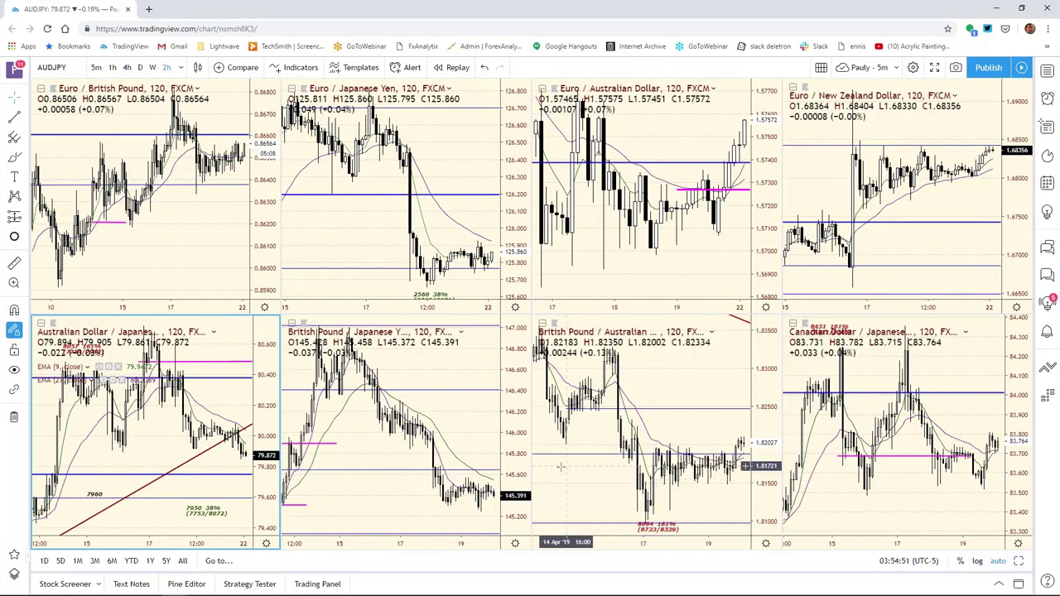
left_click(1021, 562)
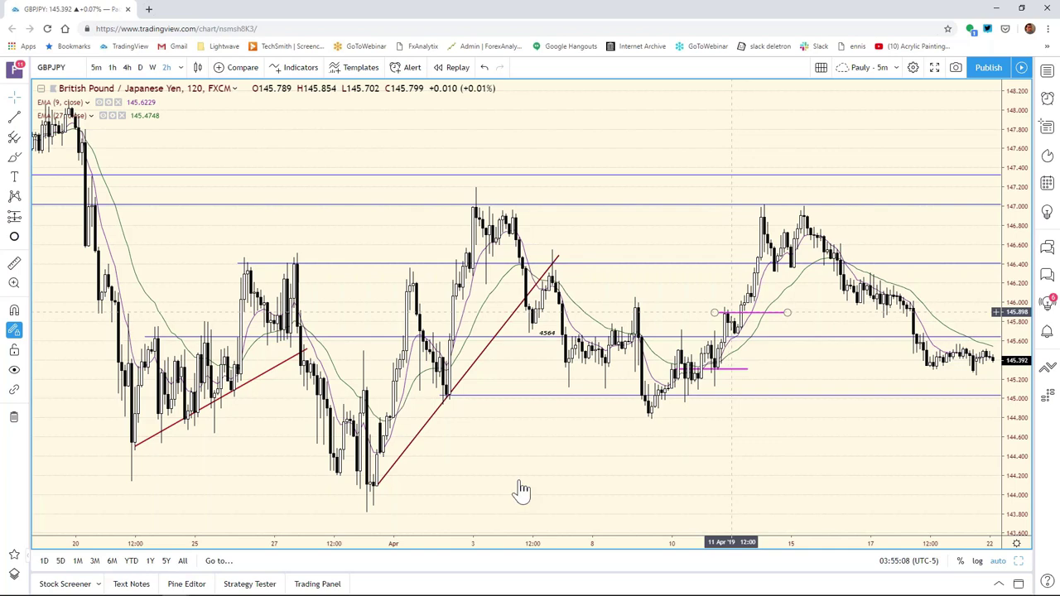
mouse_move(306, 589)
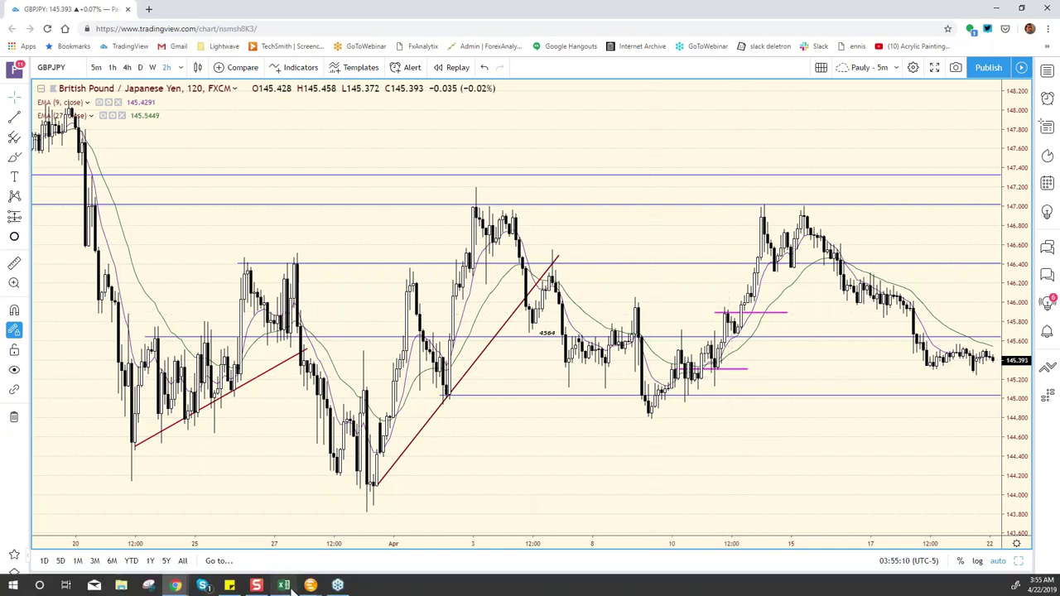
left_click(283, 585)
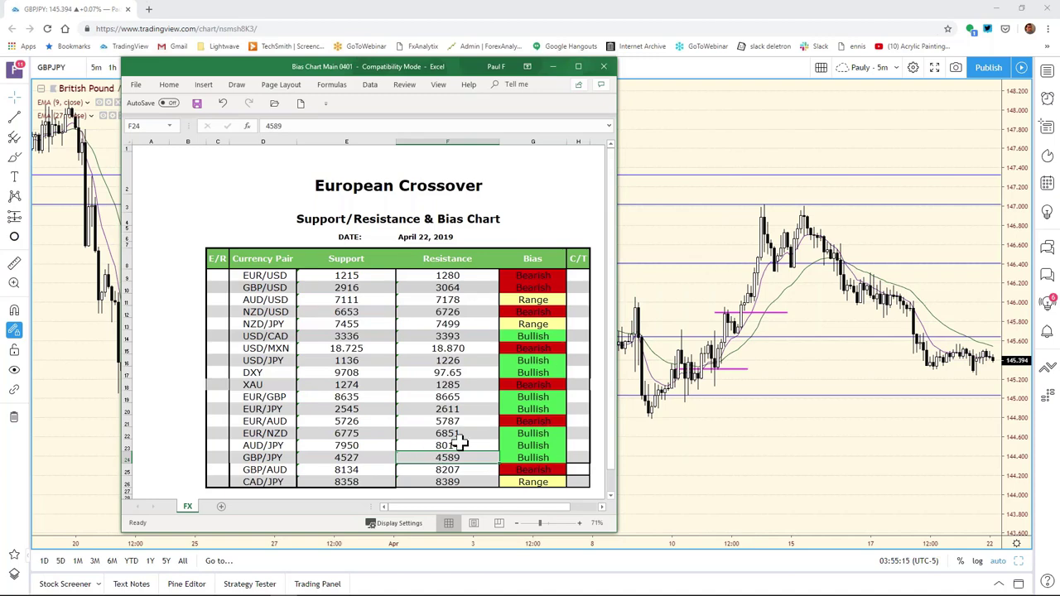
left_click(824, 106)
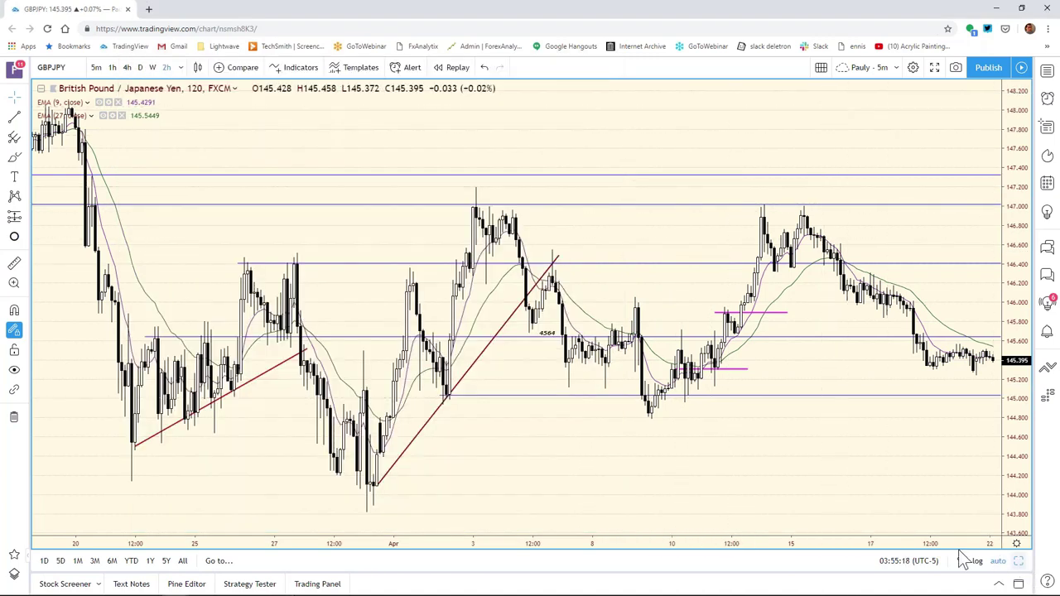
key("alt+Return")
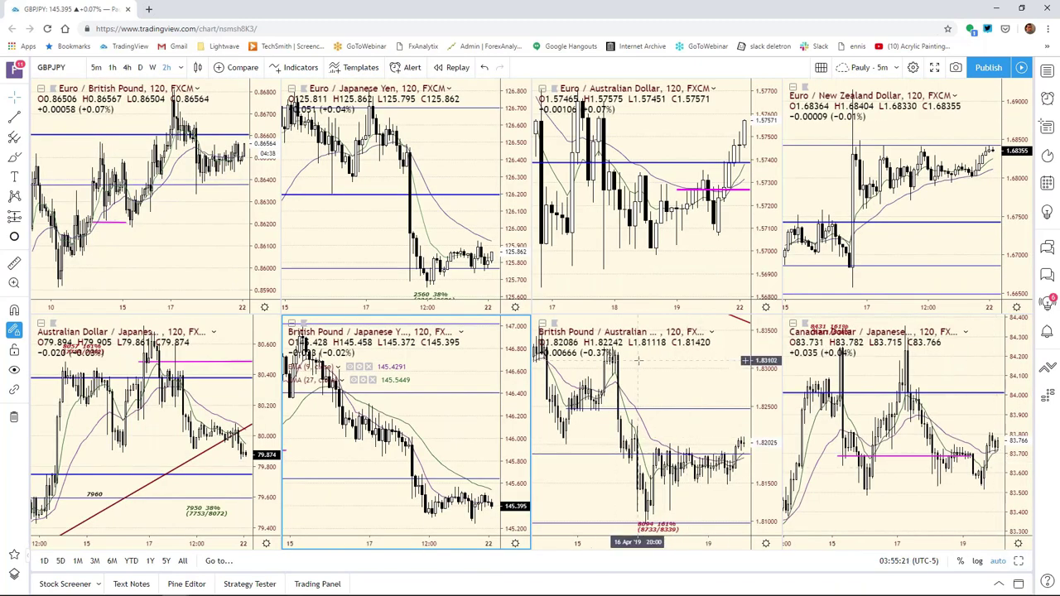
- Maximize the GBP/AUD chart, reset it and widen the time axis to late January–April 22
left_click(636, 364)
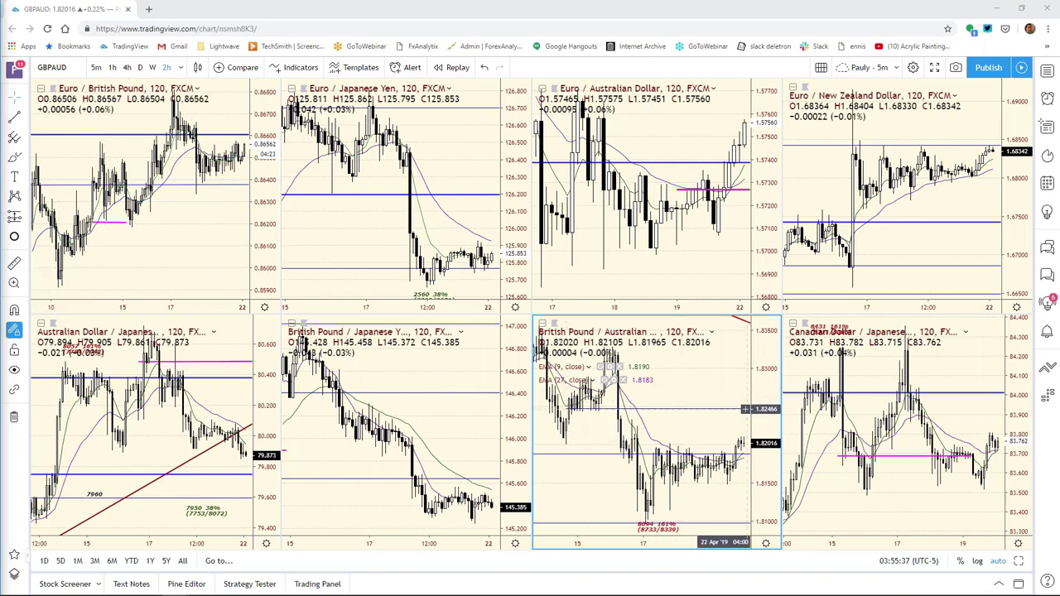
left_click(1019, 562)
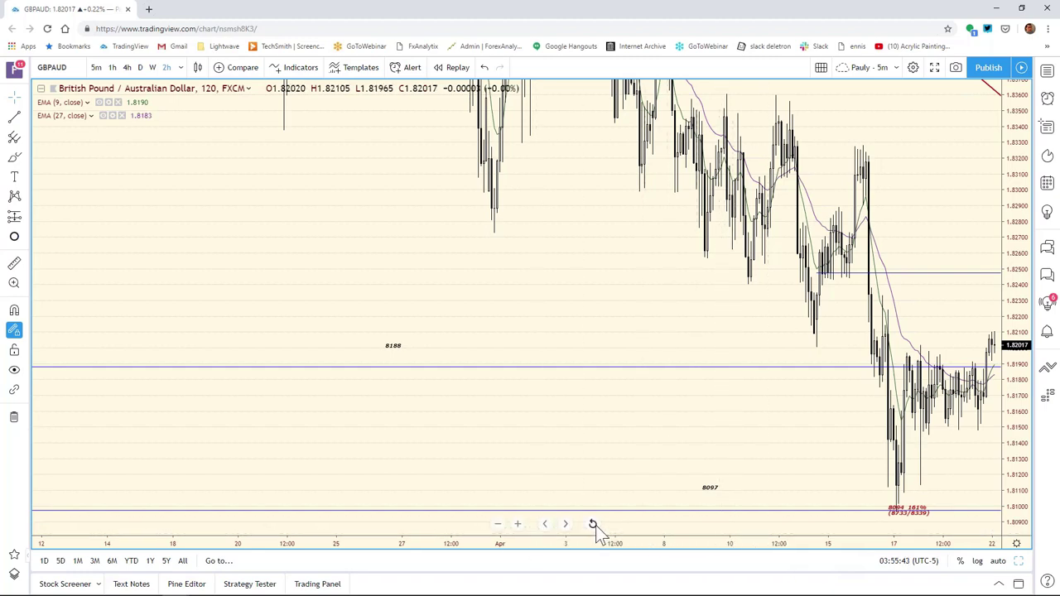
left_click(593, 524)
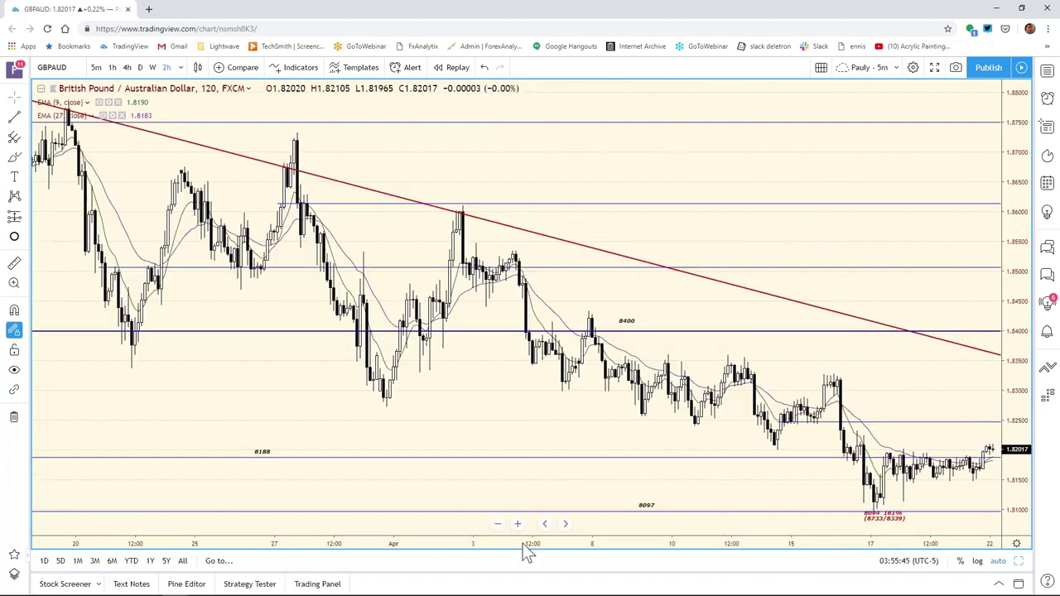
left_click_drag(523, 543, 273, 506)
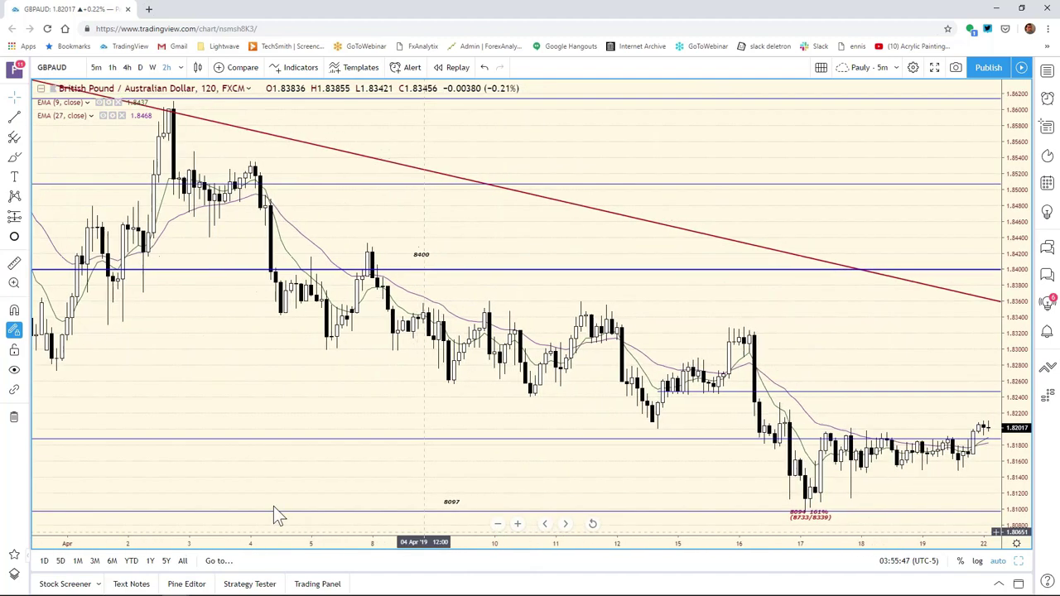
left_click_drag(422, 501, 855, 526)
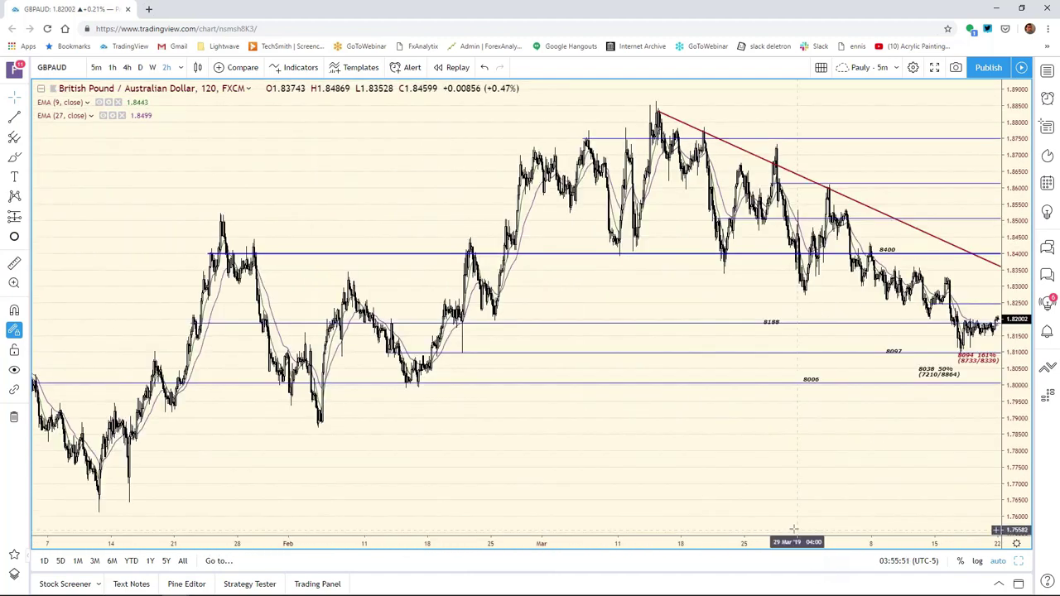
mouse_move(762, 547)
left_mouse_down()
mouse_move(748, 546)
mouse_move(749, 557)
left_mouse_up()
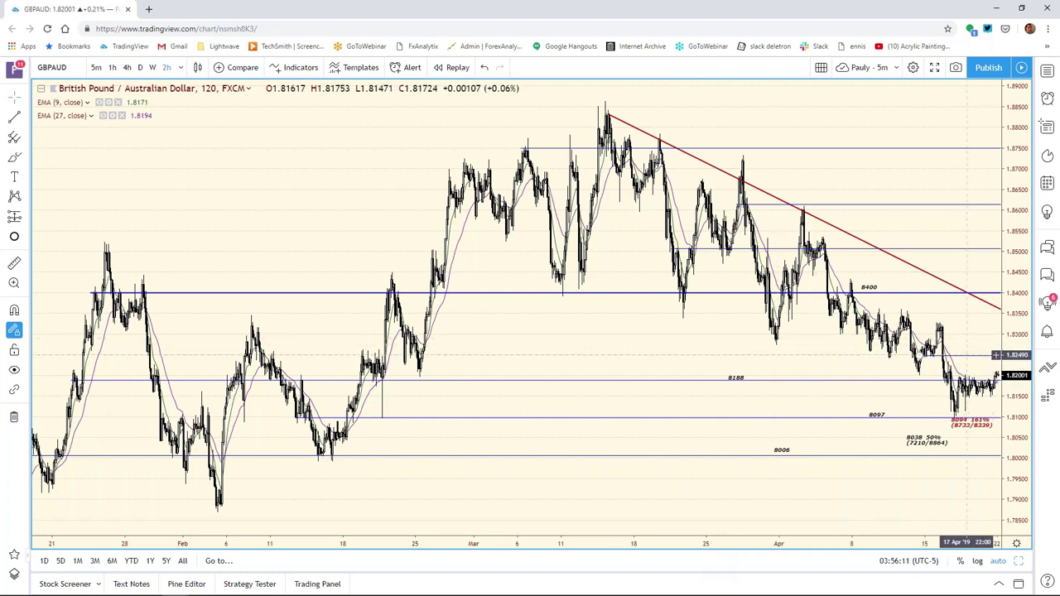
- Update GBP/AUD resistance in cell F25 from 8207 to 8246, then minimize Excel
mouse_move(239, 595)
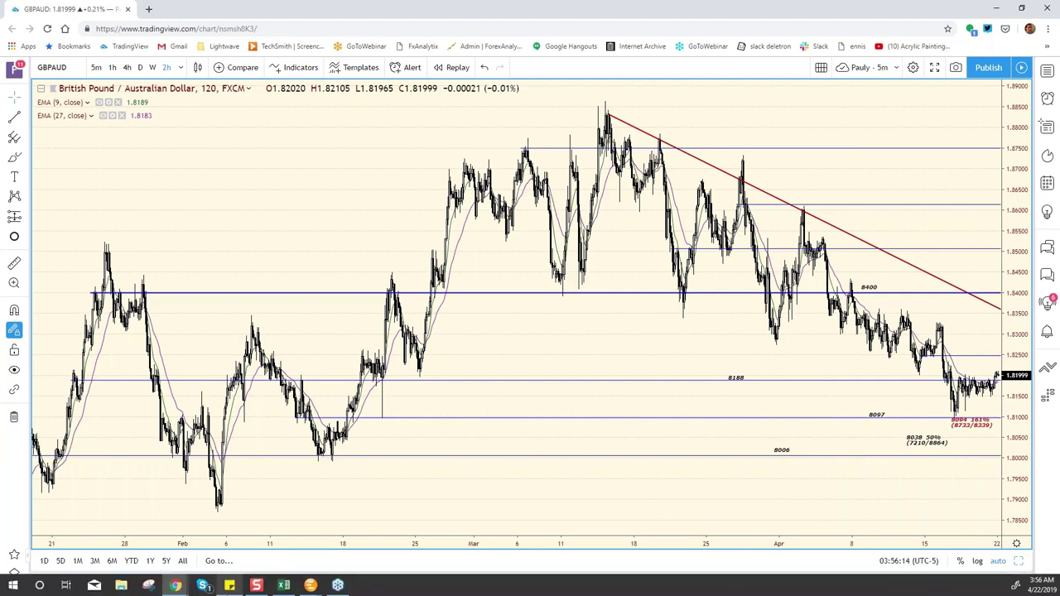
left_click(284, 585)
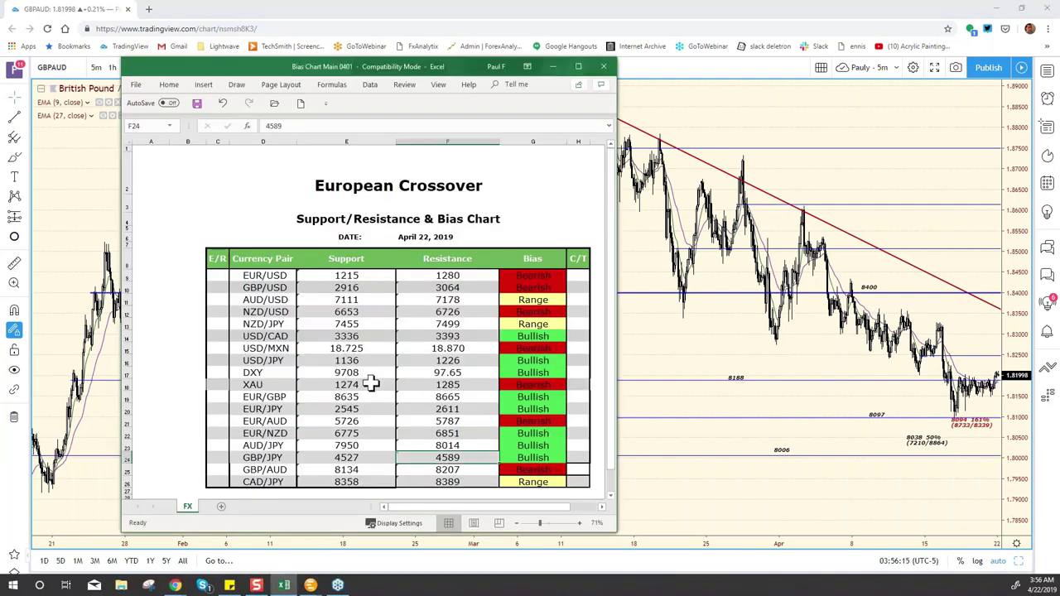
left_click(448, 469)
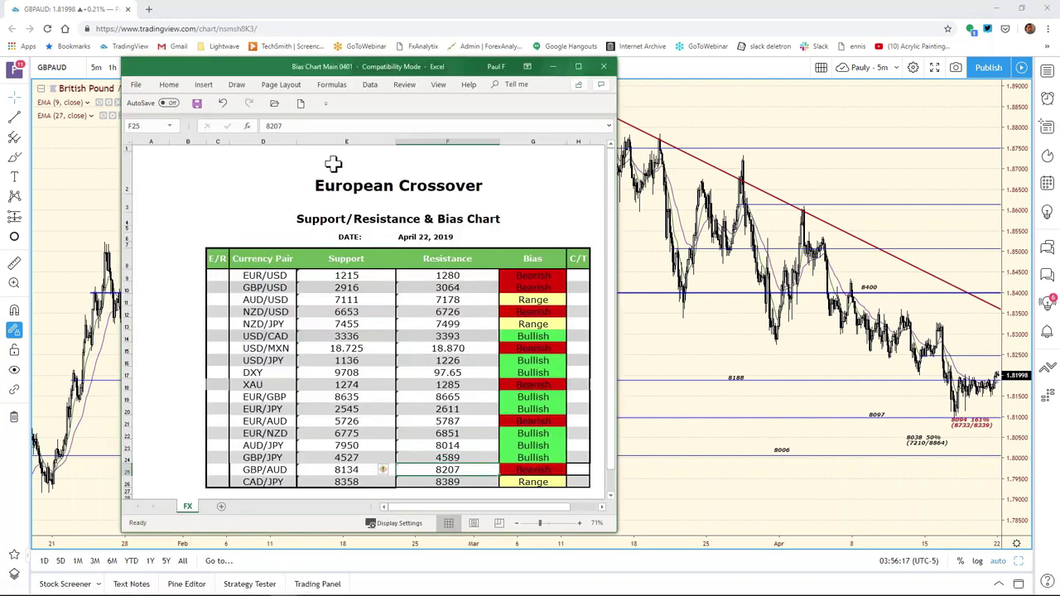
left_click(301, 125)
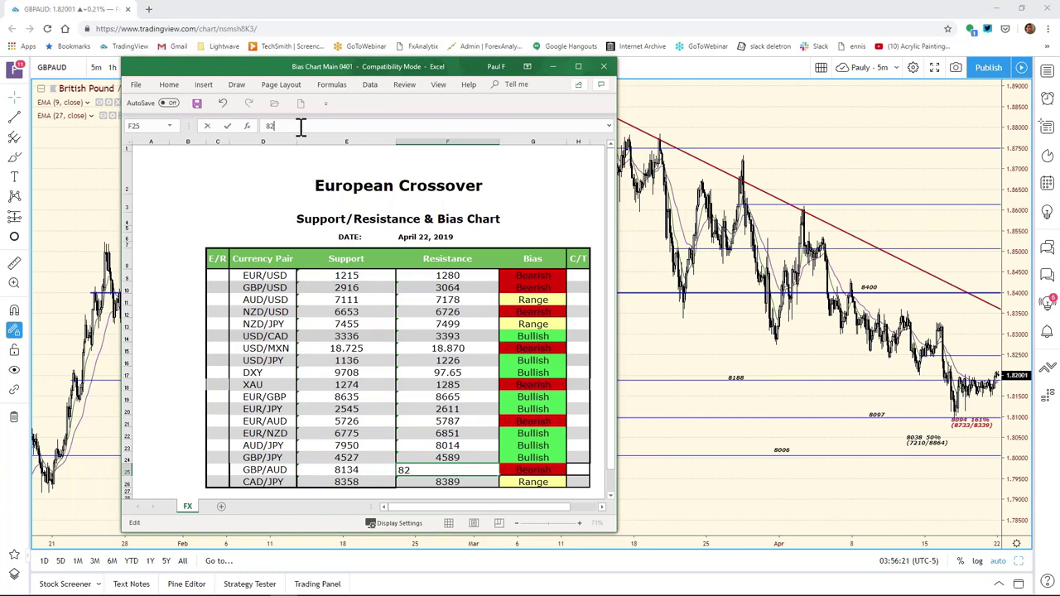
key("Return")
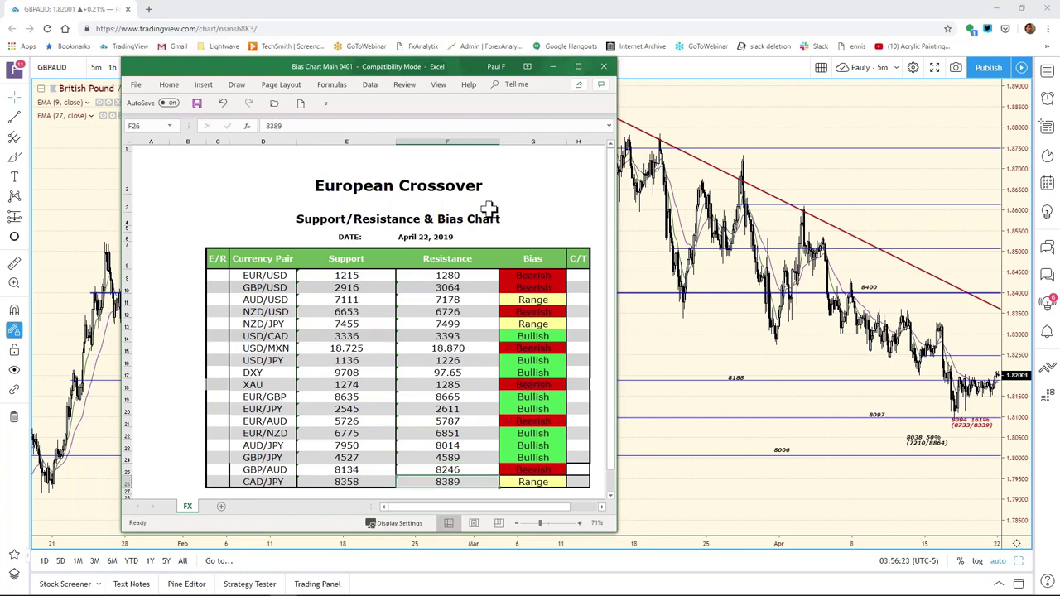
left_click(666, 306)
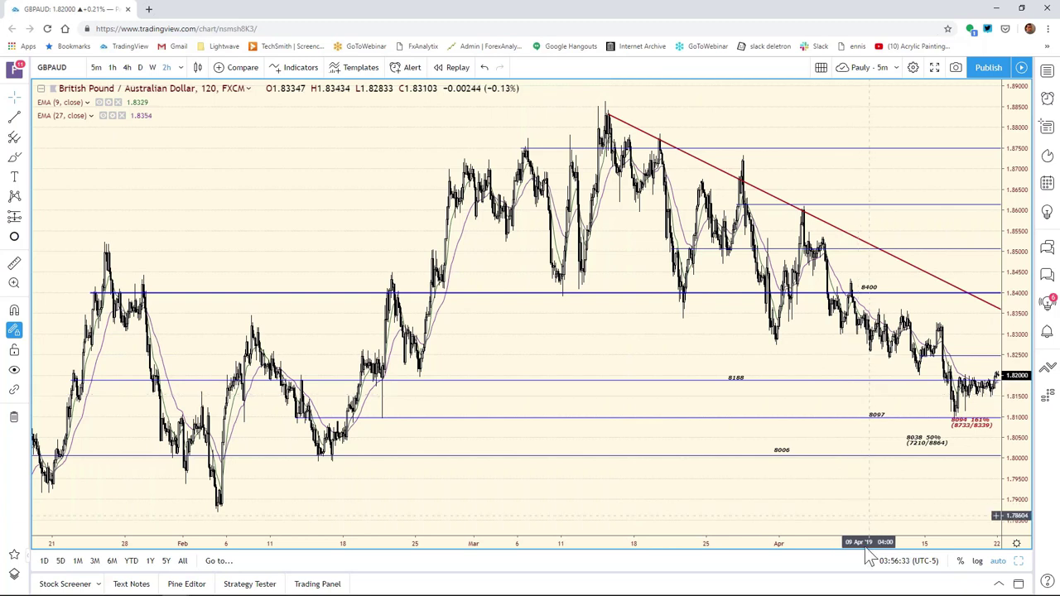
- Zoom into April and draw a trend line at 1.8152 from April 17 to April 22
scroll(745, 509, "up", 4)
scroll(663, 517, "up", 6)
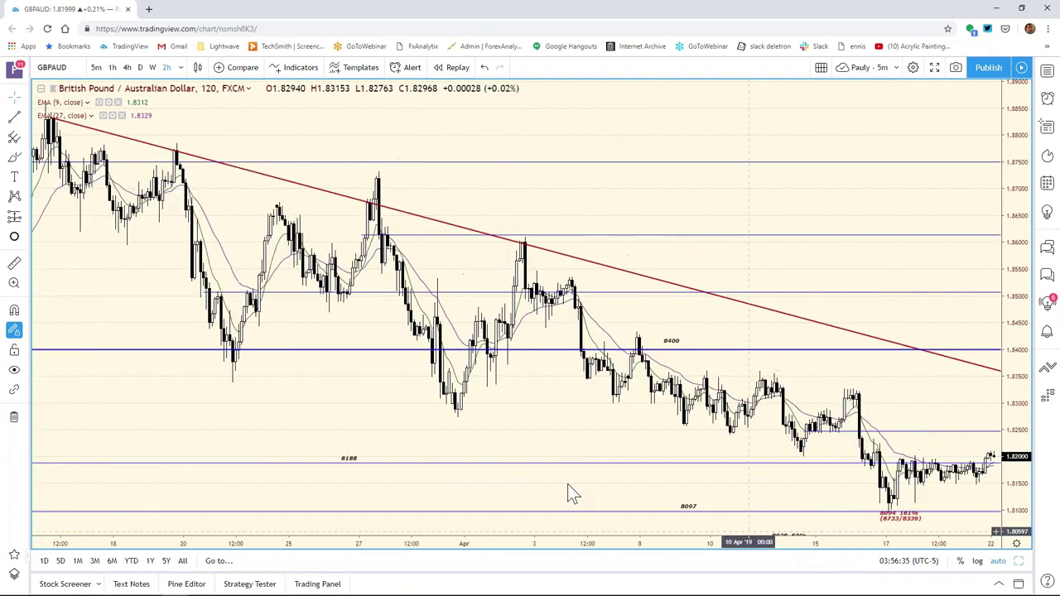
scroll(313, 406, "up", 3)
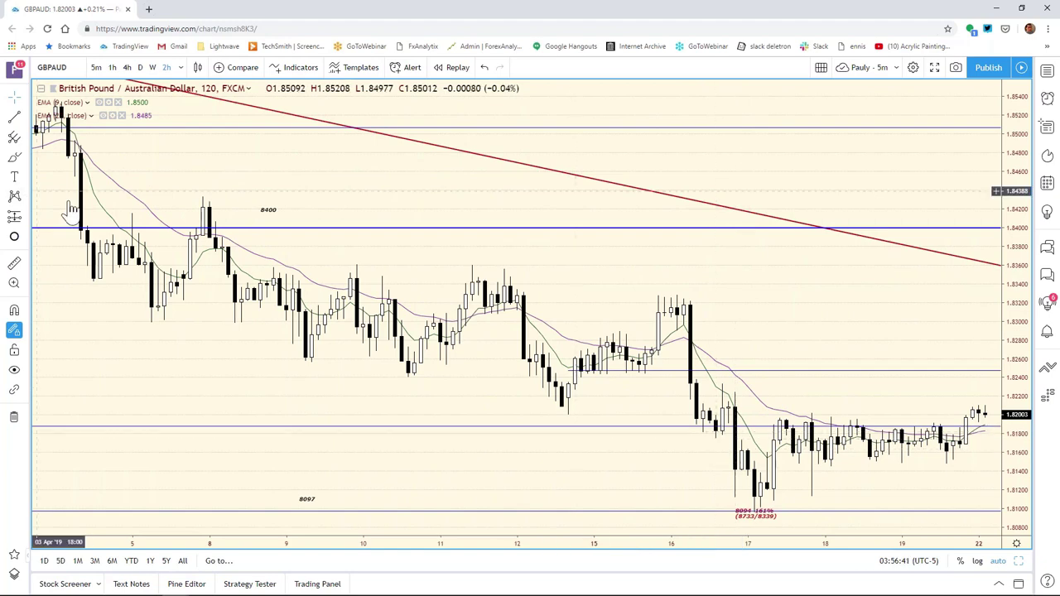
left_click(14, 120)
left_click(24, 121)
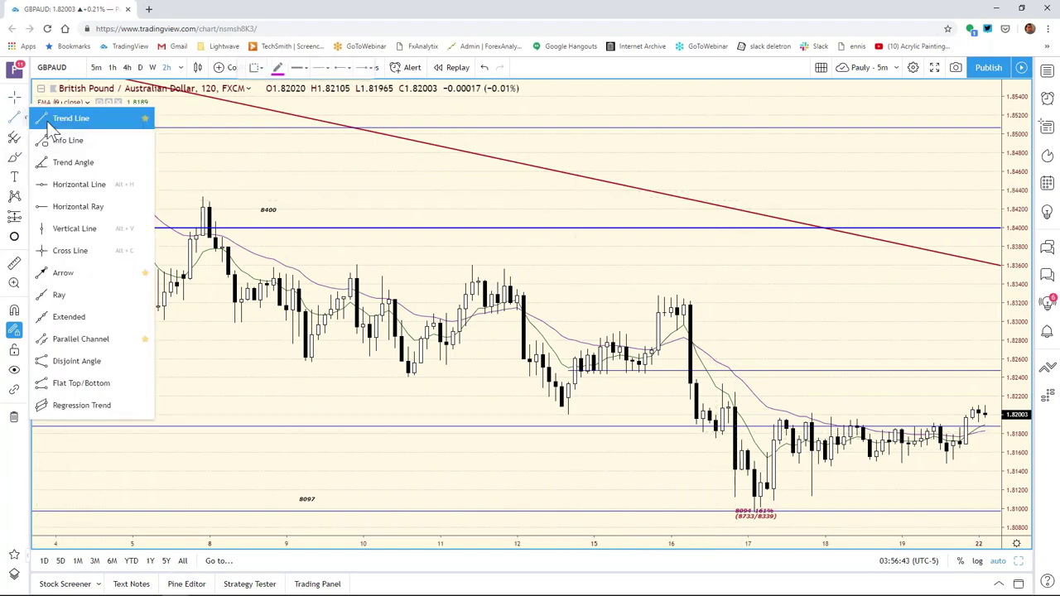
left_click(234, 199)
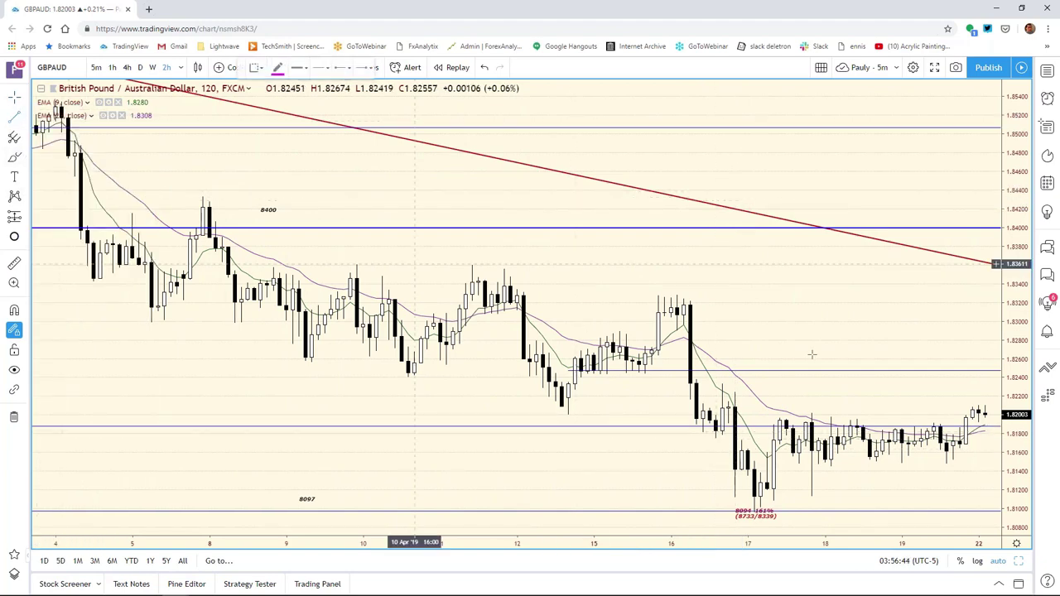
left_click(805, 458)
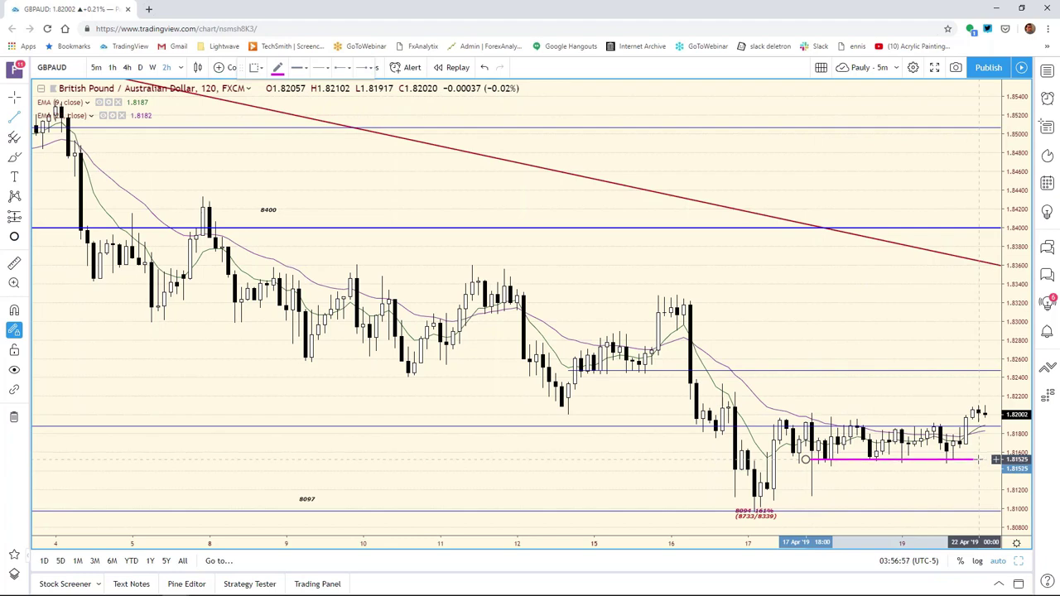
left_click(978, 459)
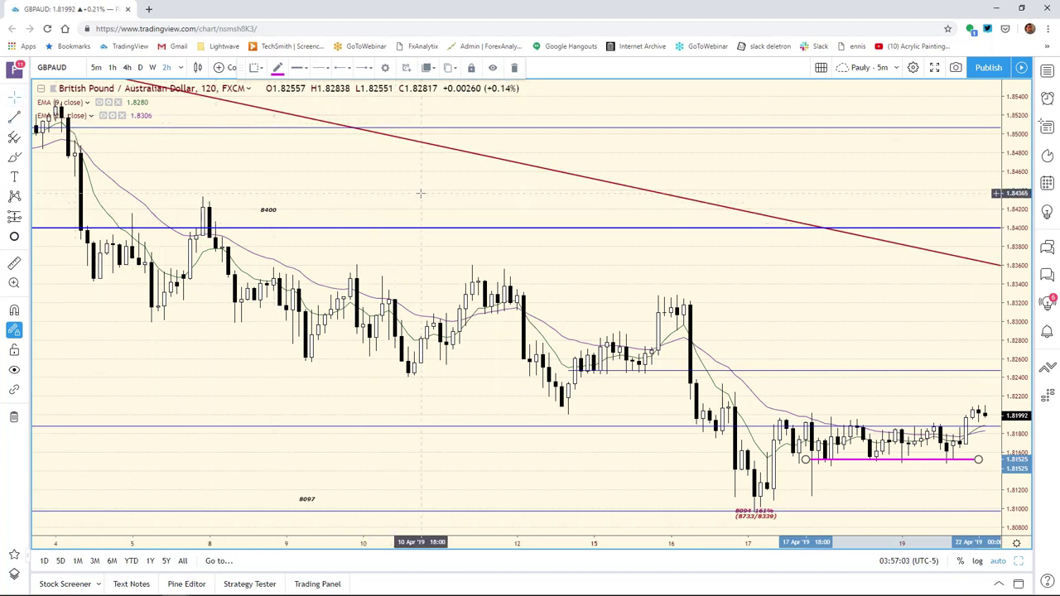
left_click(348, 211)
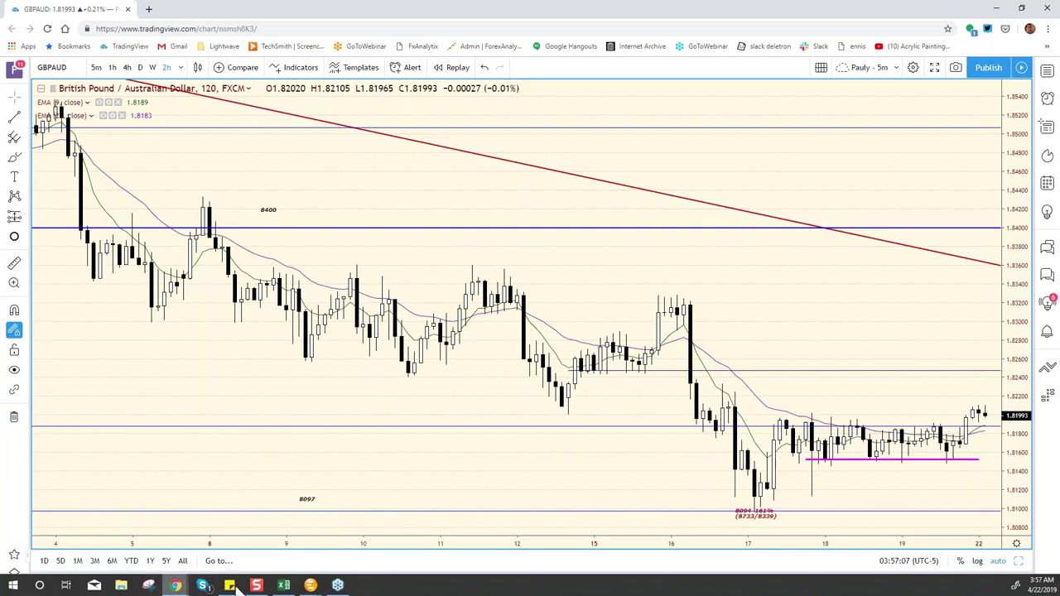
- Correct GBP/AUD support in cell E25 to 8152, then go back to the TradingView chart
left_click(282, 586)
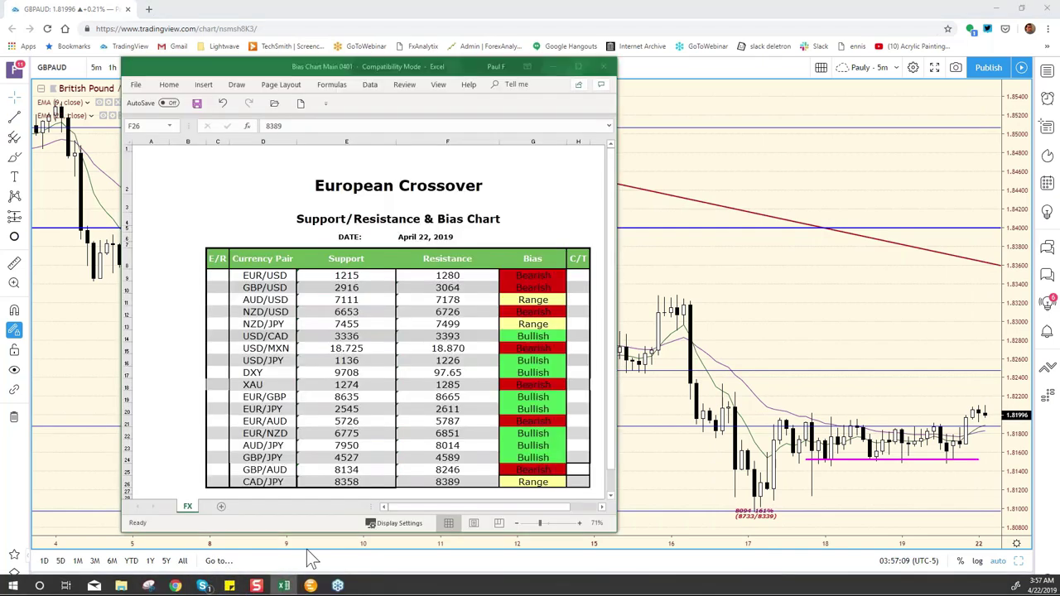
left_click(359, 482)
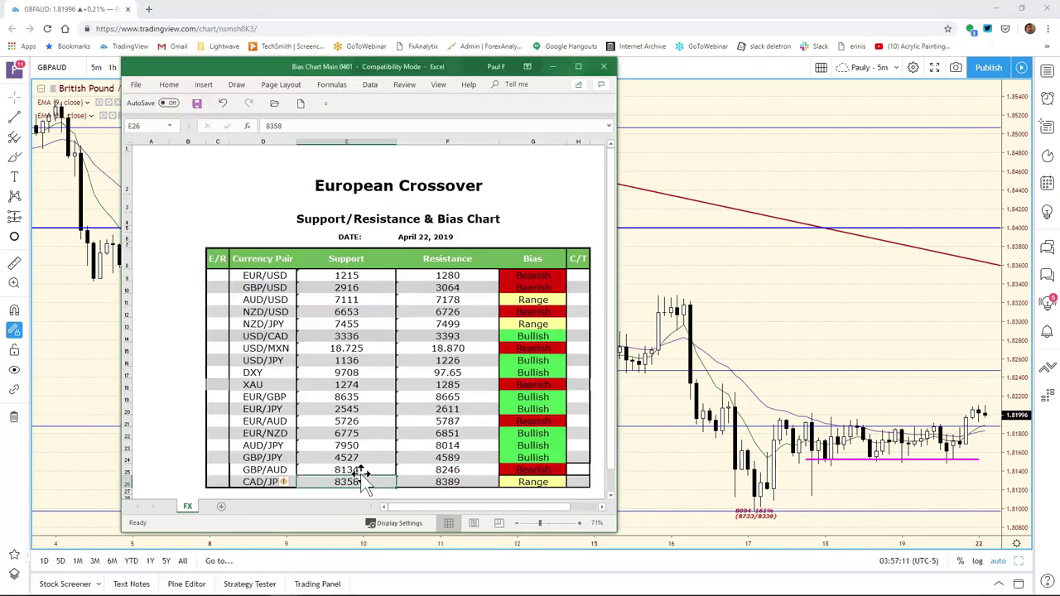
left_click(359, 471)
left_click(284, 129)
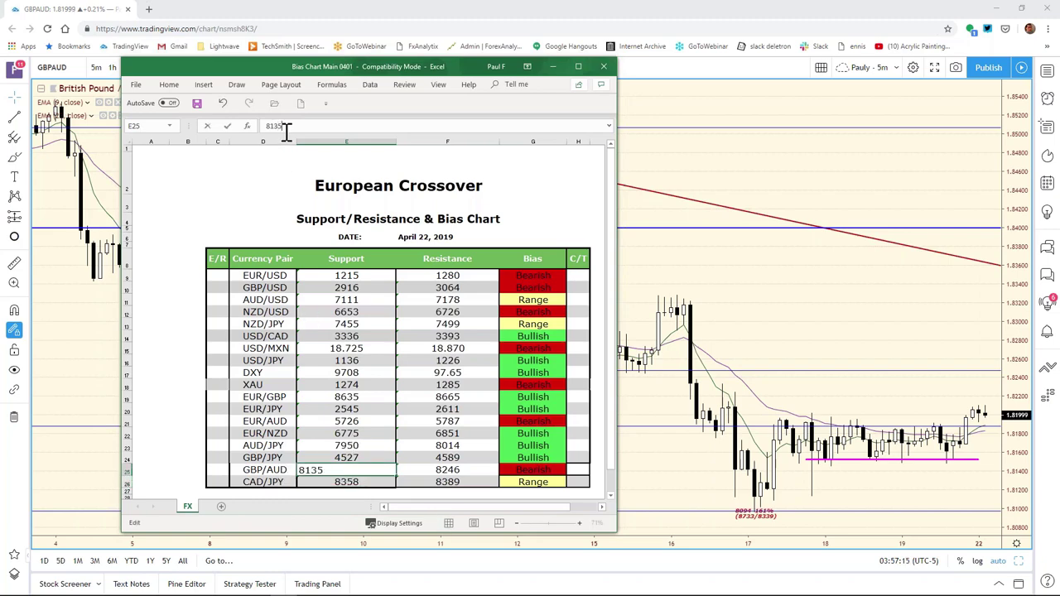
key("Return")
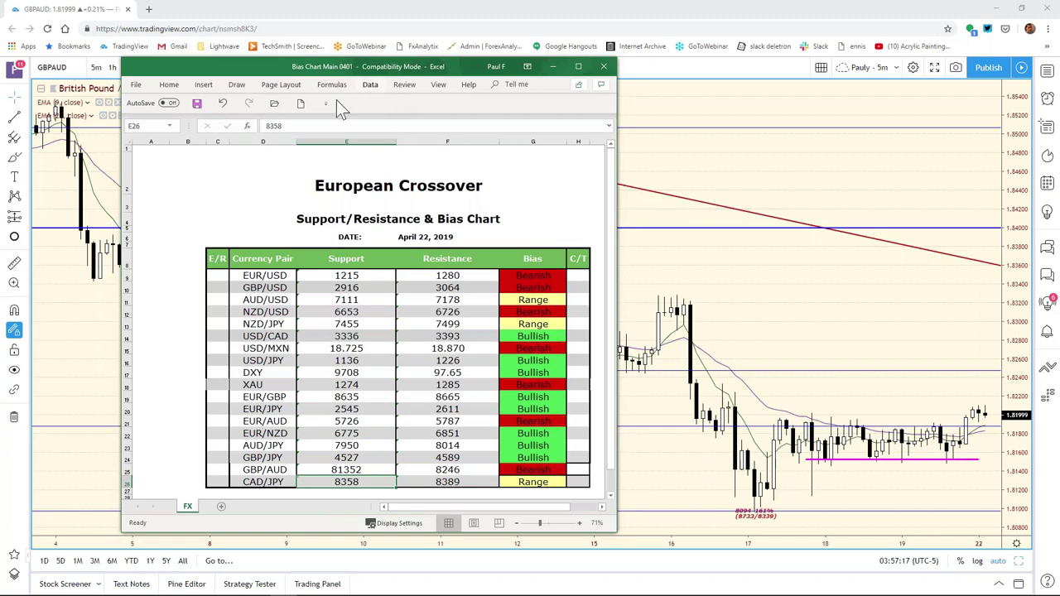
left_click(359, 469)
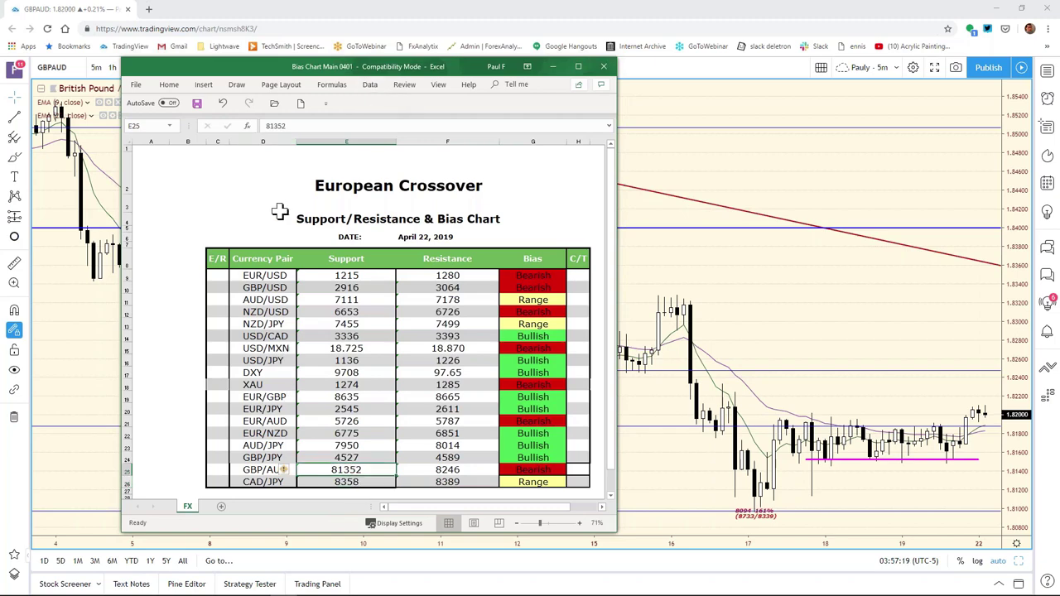
left_click(277, 127)
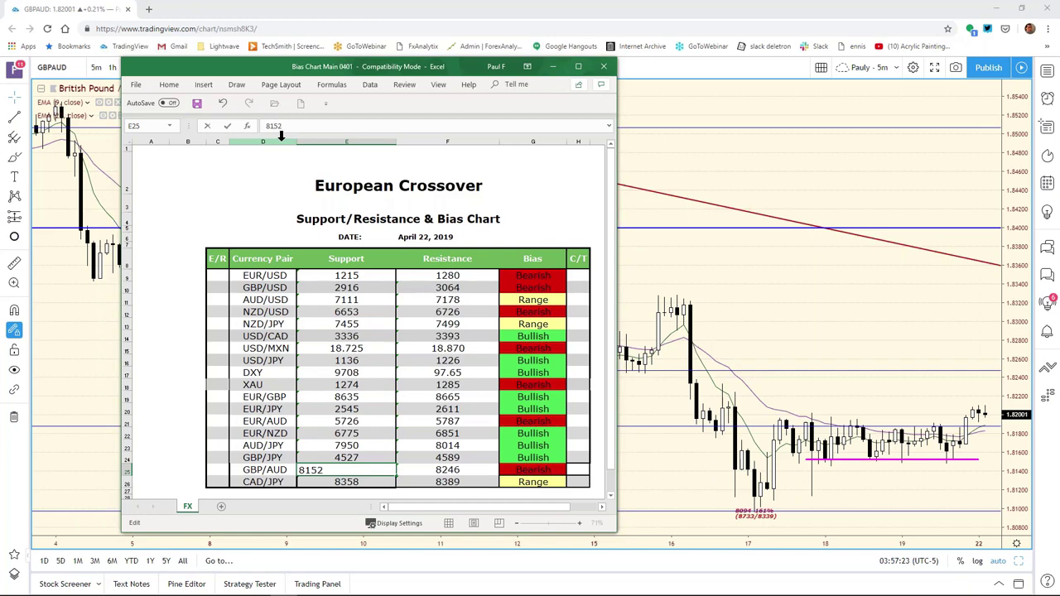
key("Return")
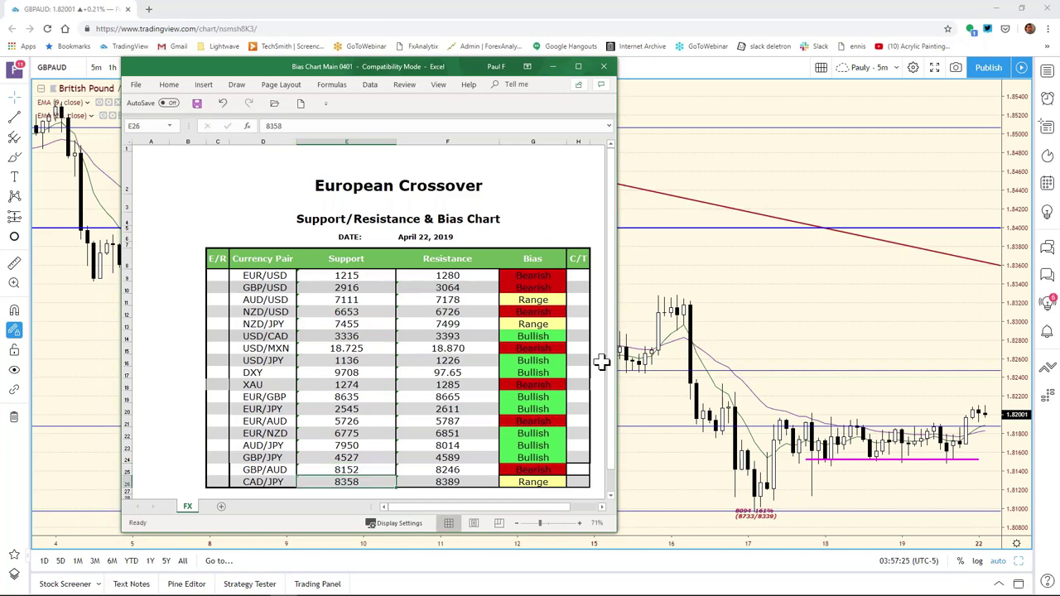
left_click(850, 403)
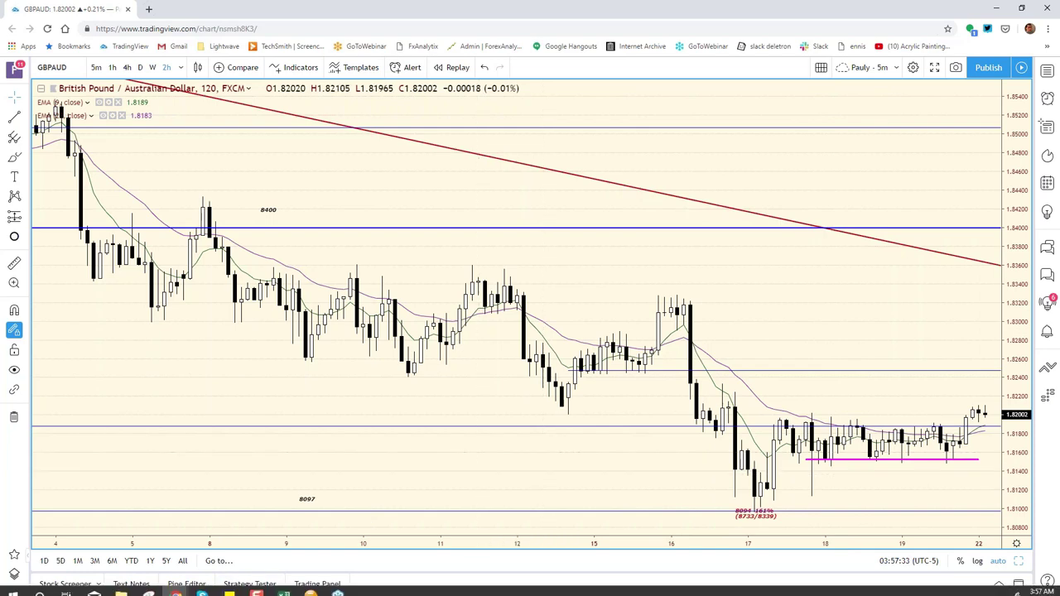
left_click(283, 586)
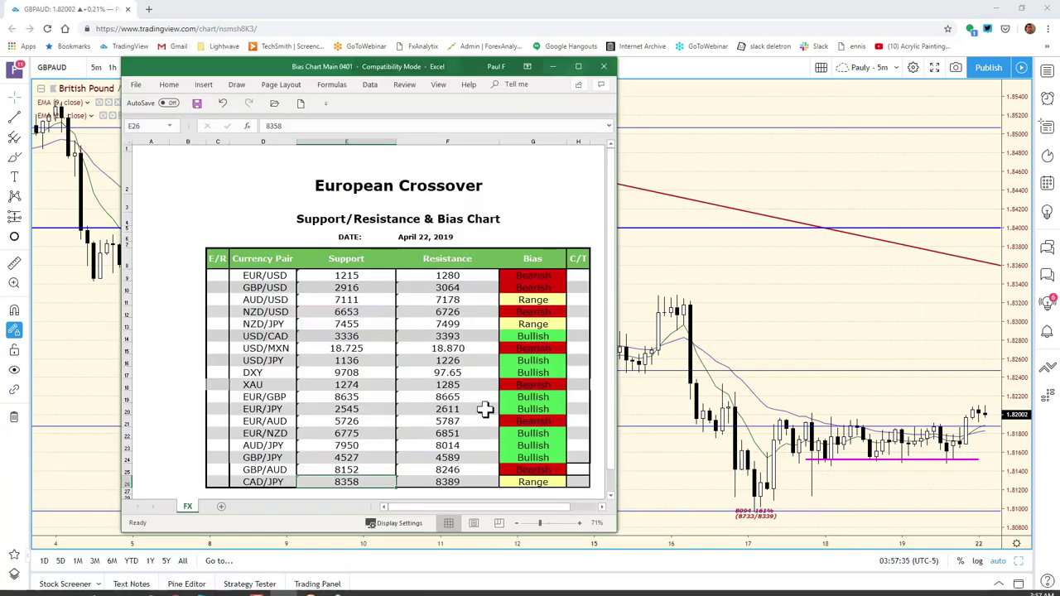
left_click(911, 360)
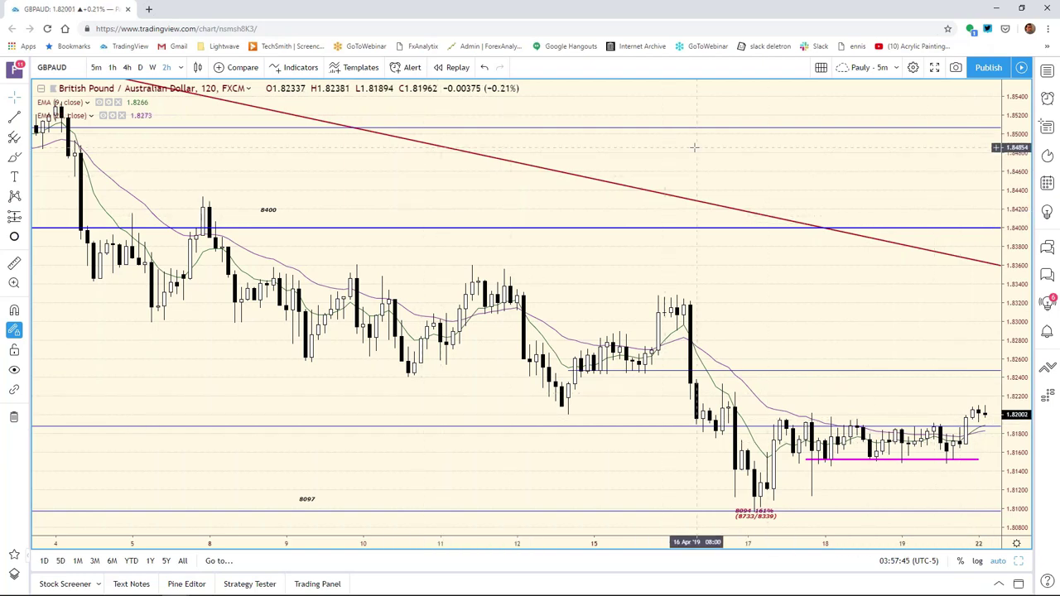
type("30")
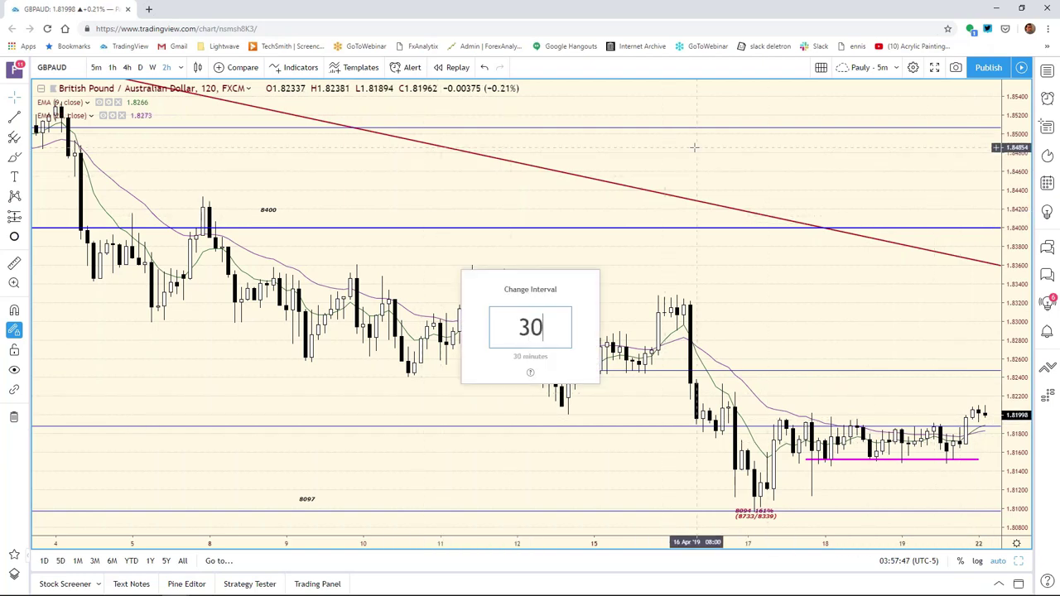
key("Return")
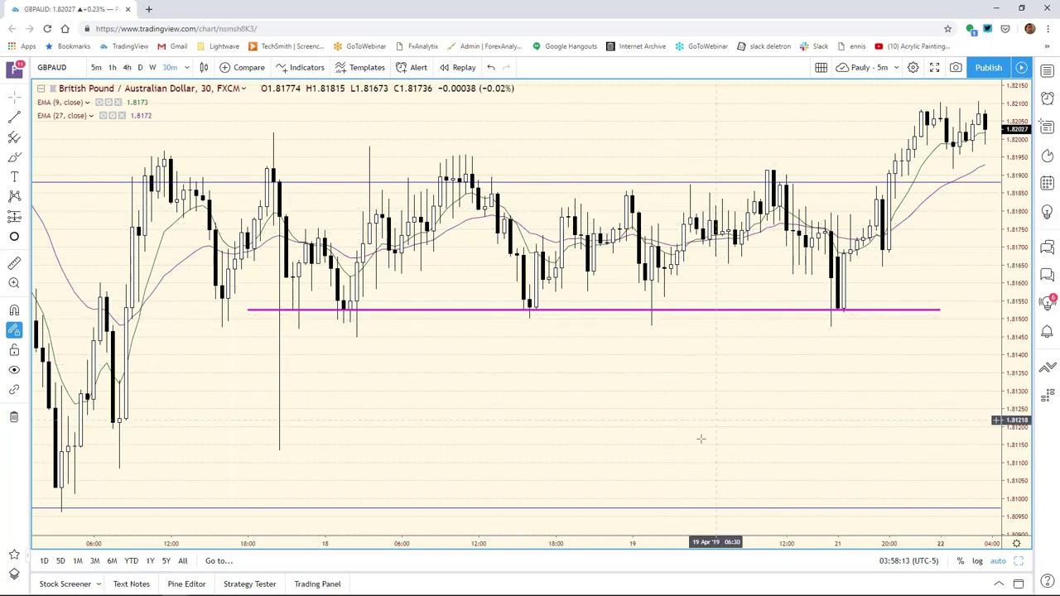
type("120")
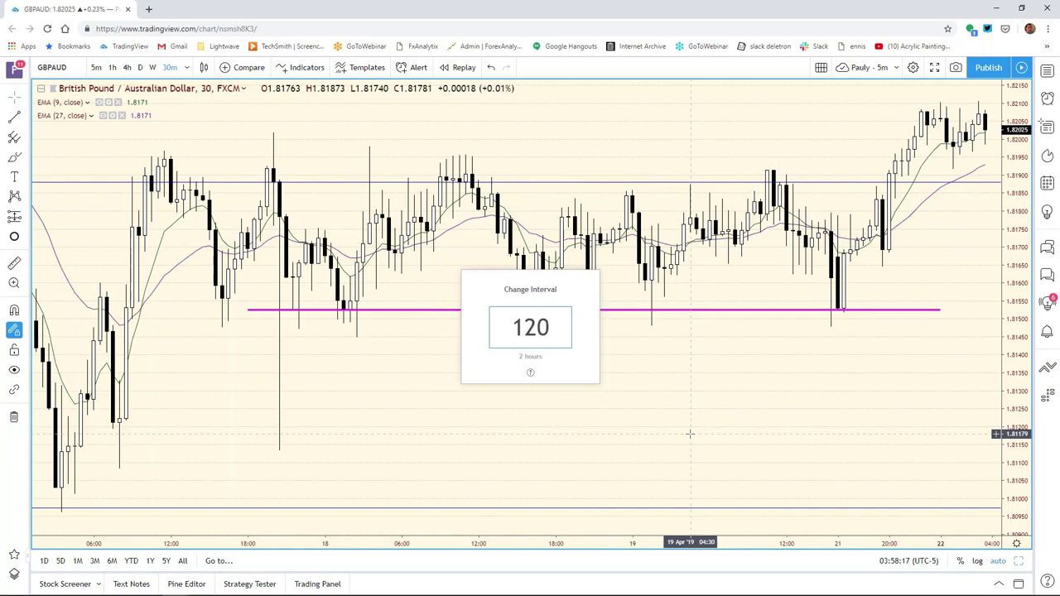
key("Return")
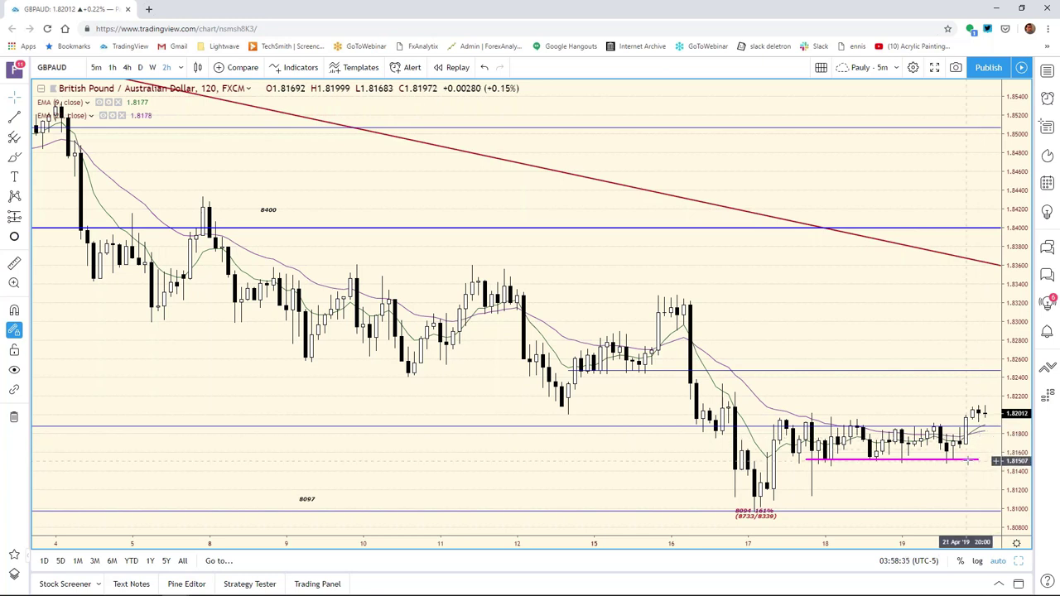
left_click(960, 460)
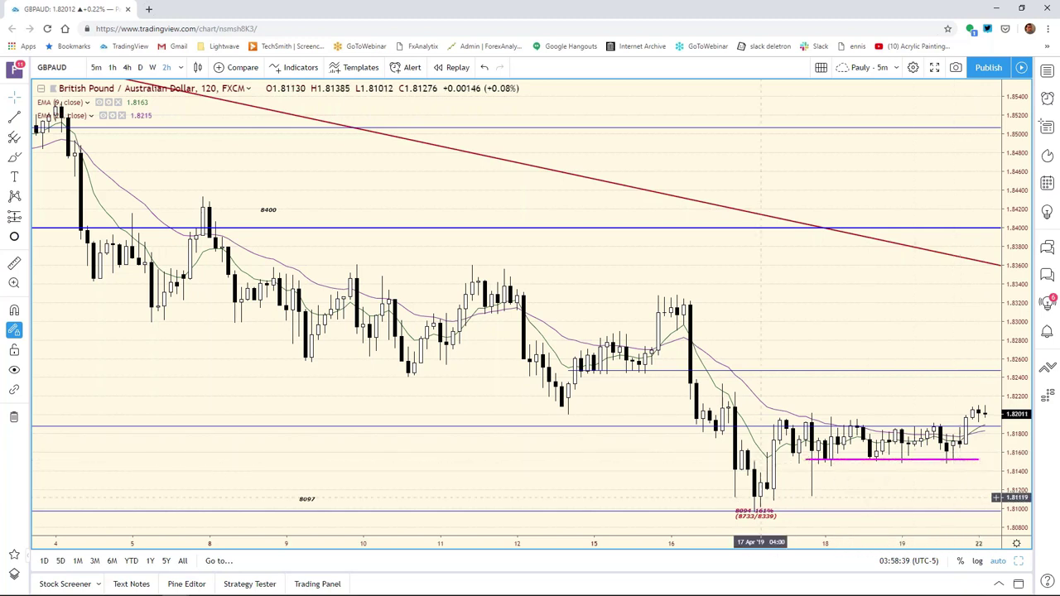
- Replace GBP/AUD with a full-screen CAD/JPY chart zoomed to the last two weeks
left_click(1020, 563)
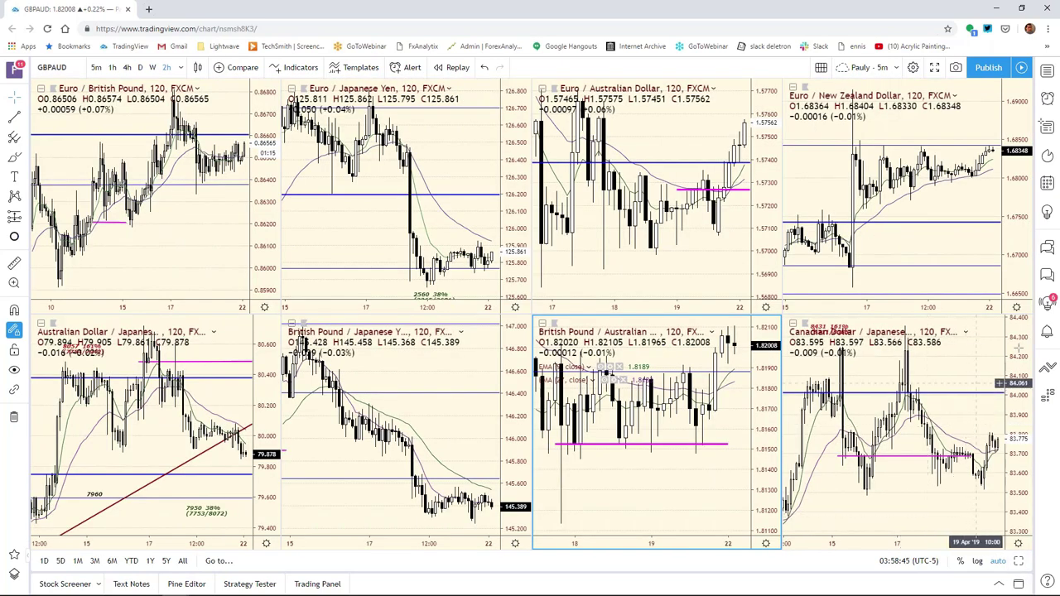
left_click(1033, 471)
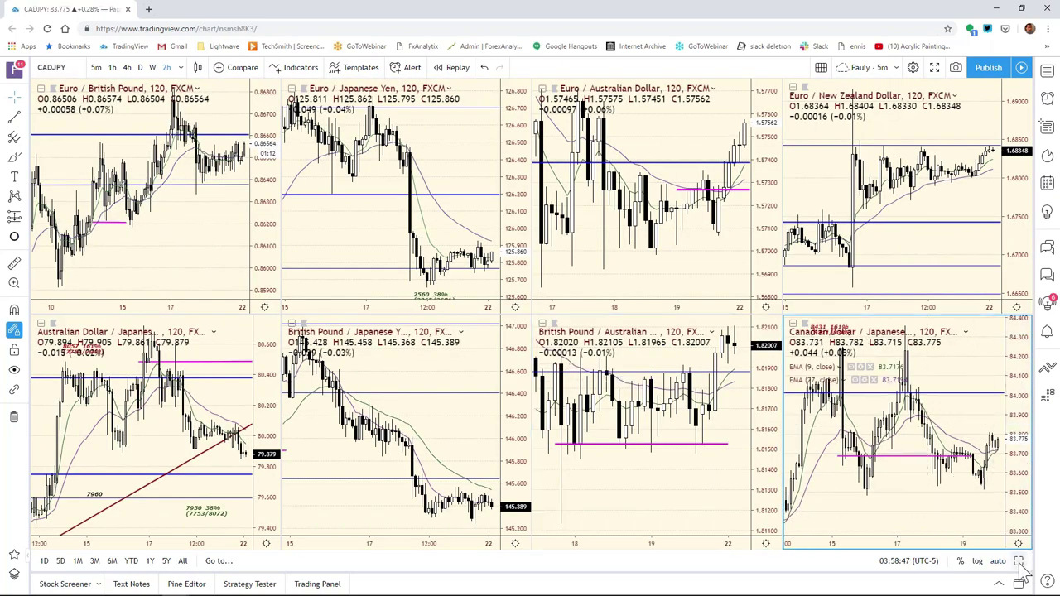
left_click(1020, 562)
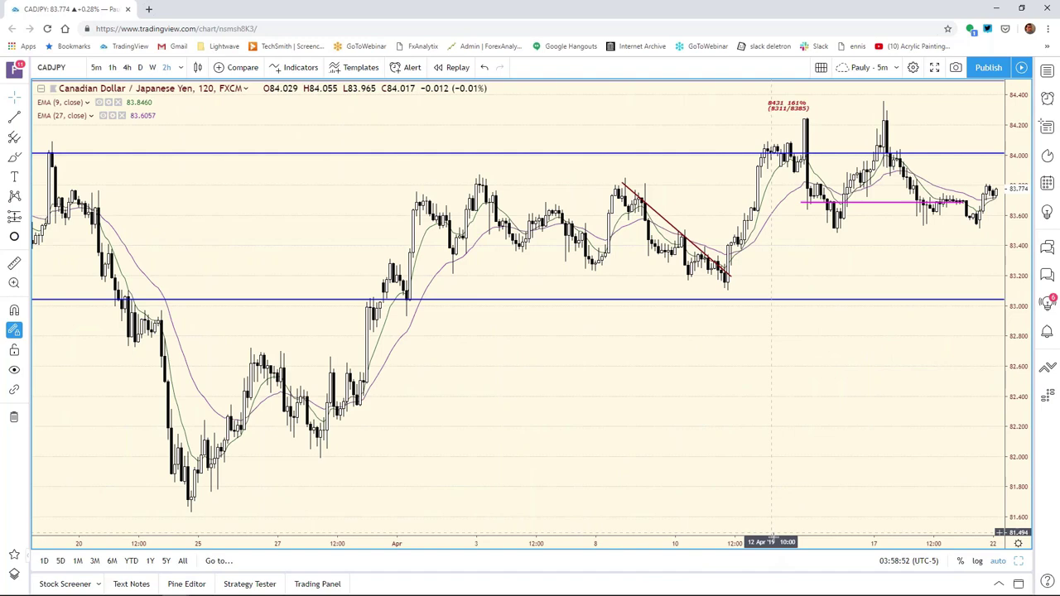
left_click_drag(771, 542, 295, 584)
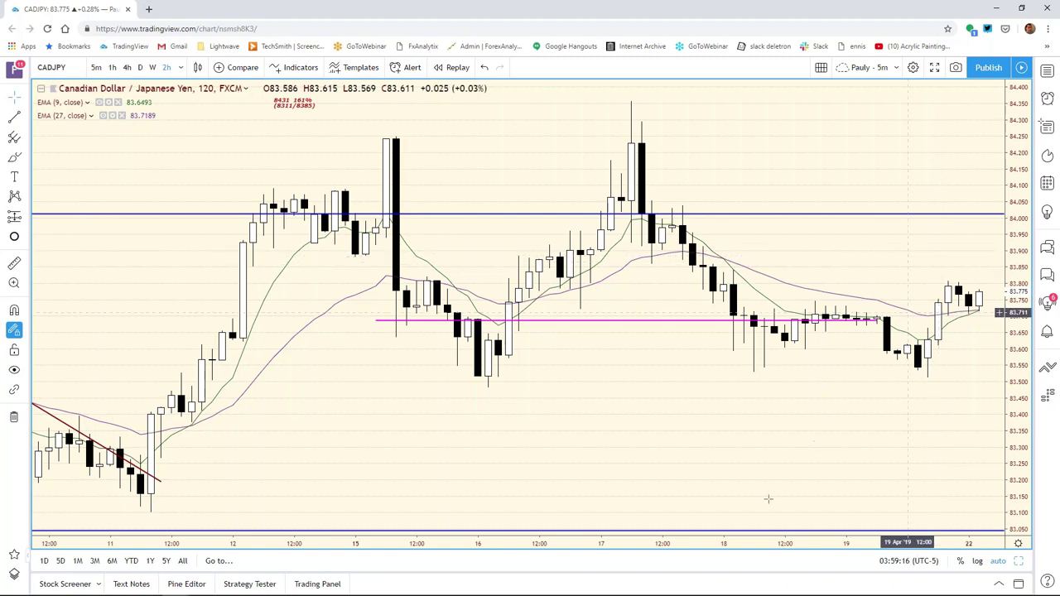
scroll(710, 551, "down", 6)
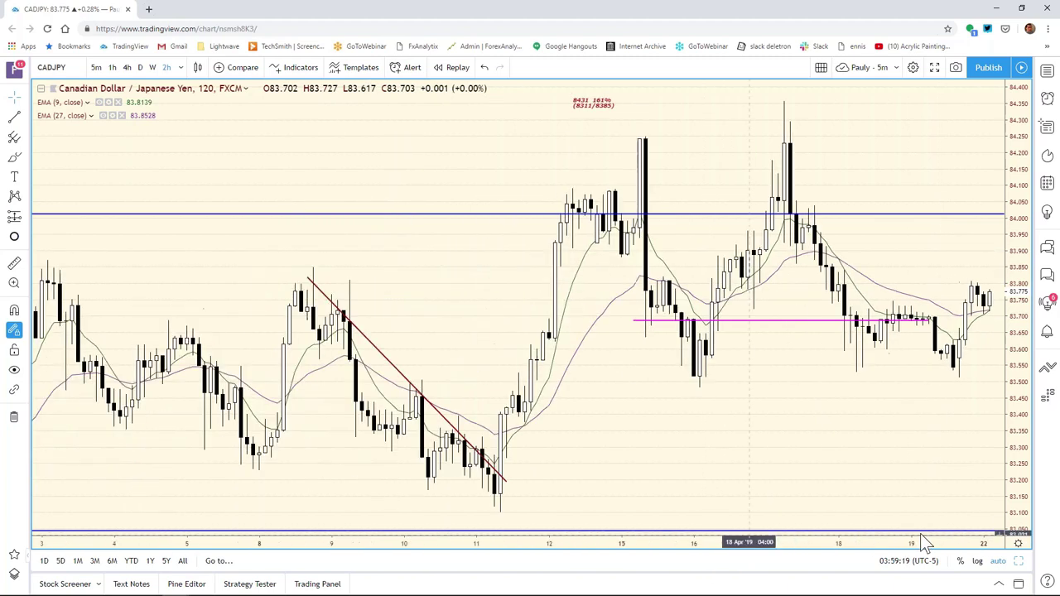
scroll(902, 543, "down", 3)
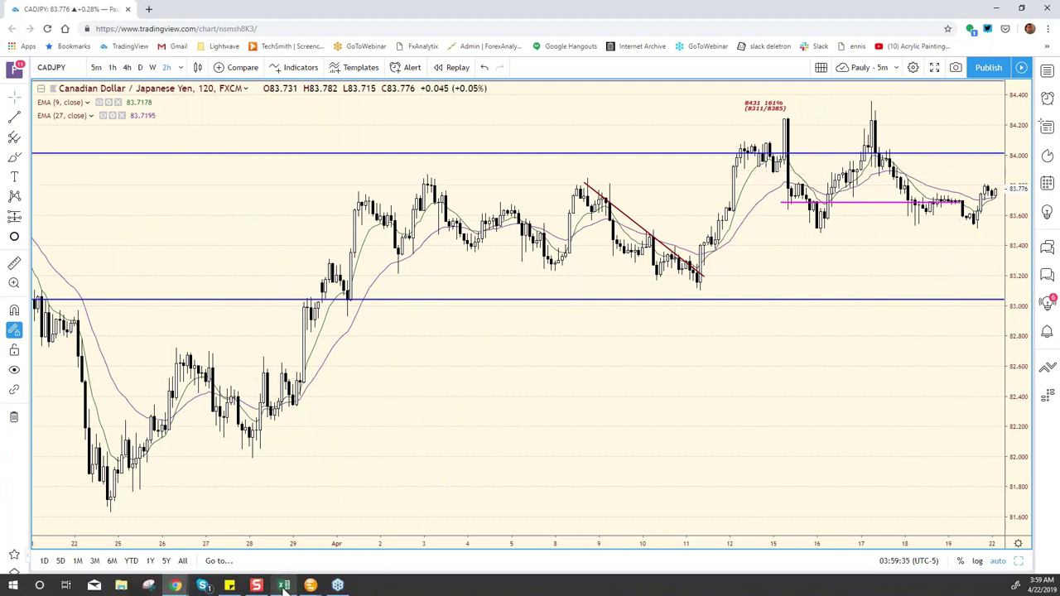
- Enter 8390 as the CAD/JPY resistance in cell F26, then return to TradingView
left_click(284, 585)
left_click(455, 484)
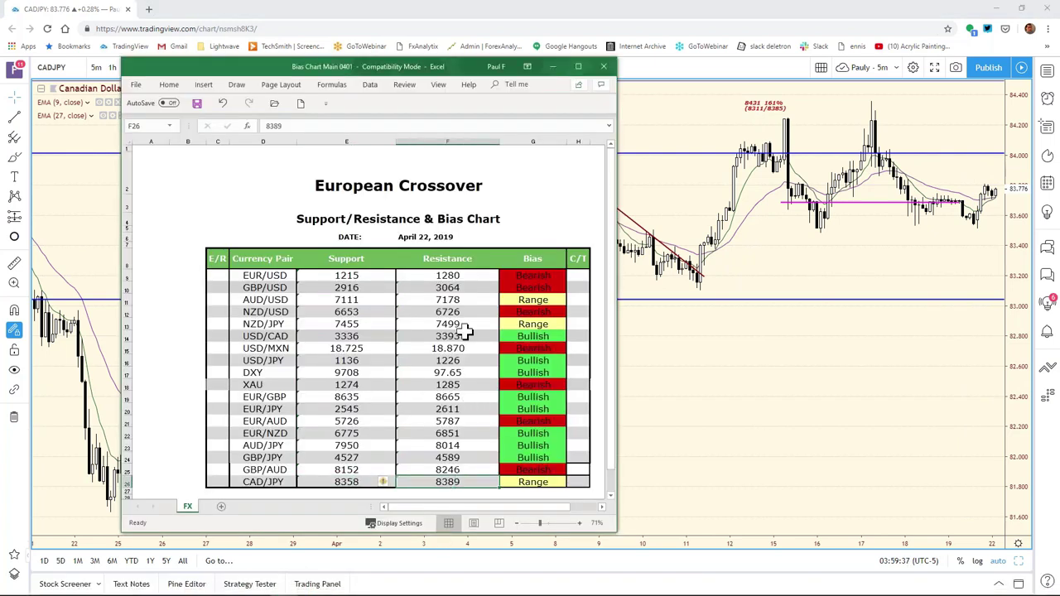
left_click(318, 127)
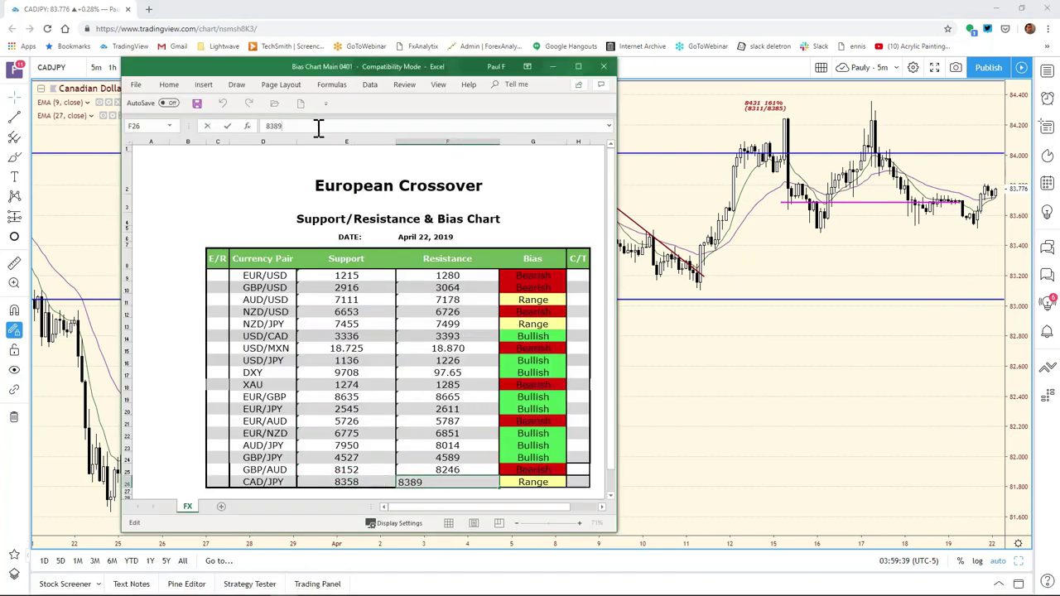
type("90")
key("Return")
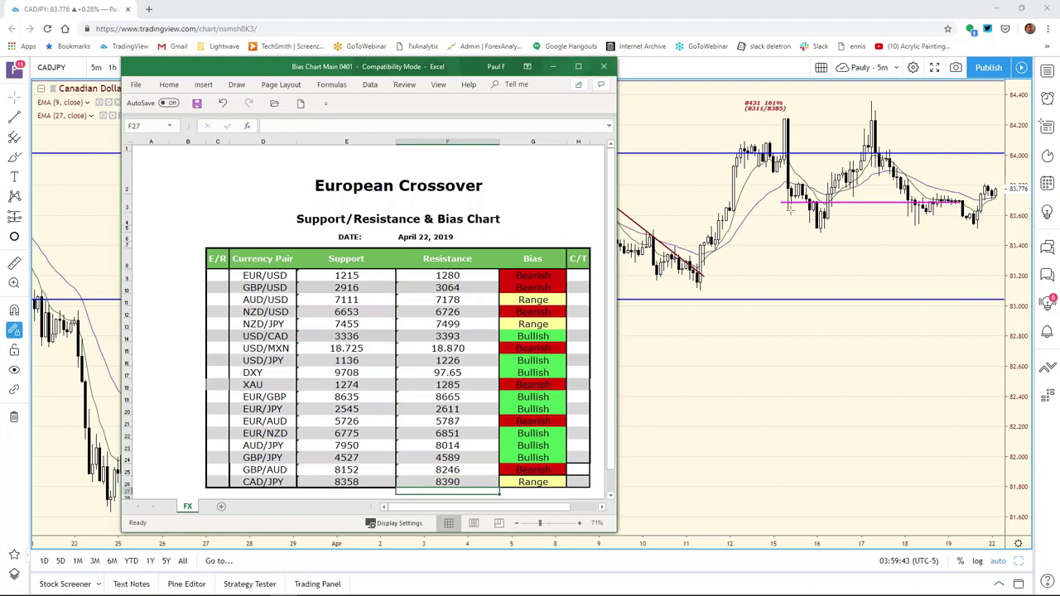
left_click(889, 220)
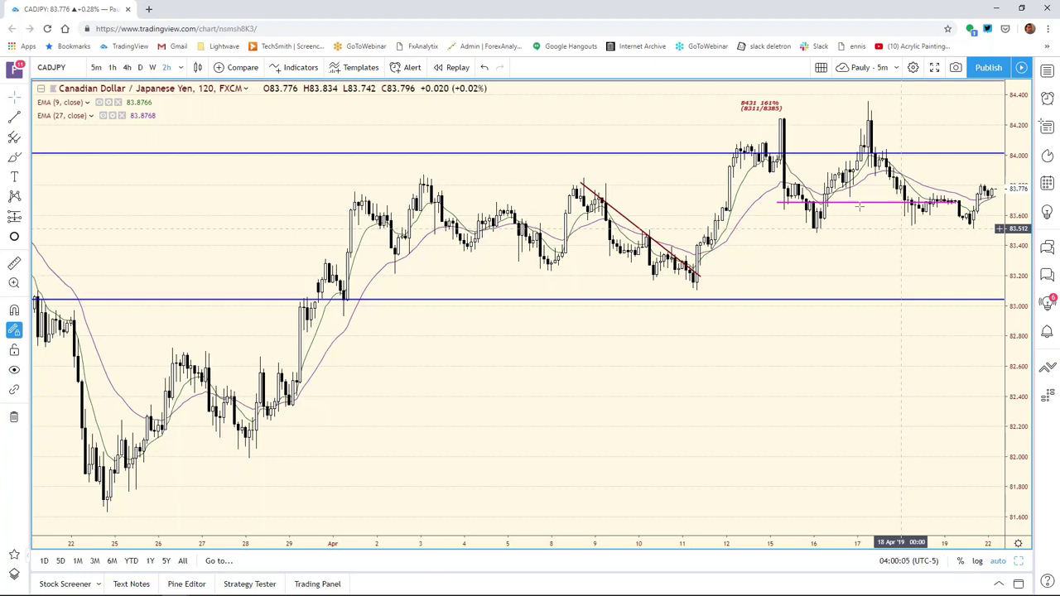
- Drag the magenta CAD/JPY support line down to about 83.51 and deselect it
left_click_drag(858, 208, 858, 240)
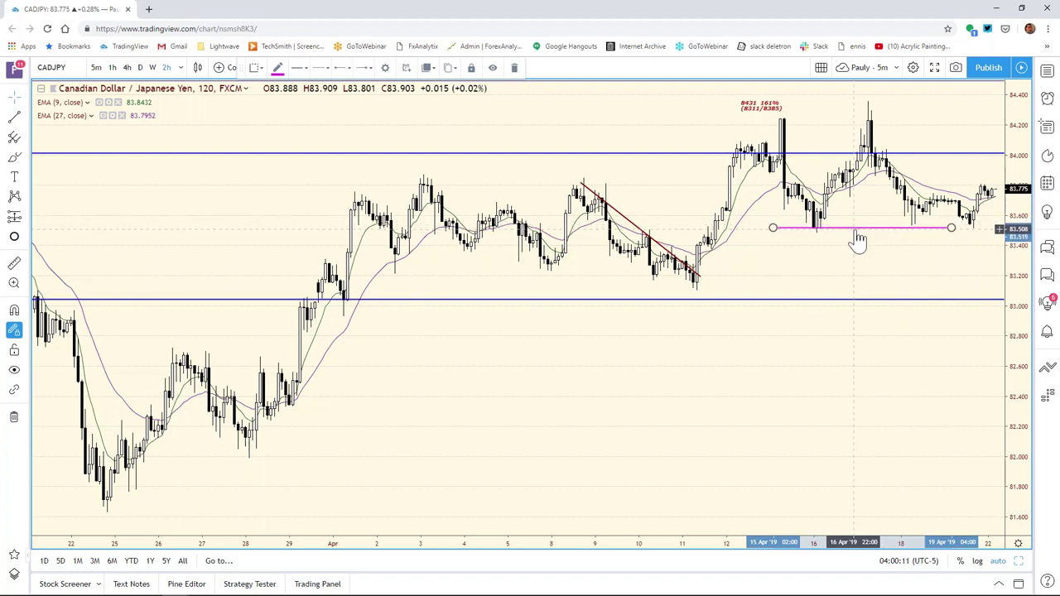
left_click(774, 295)
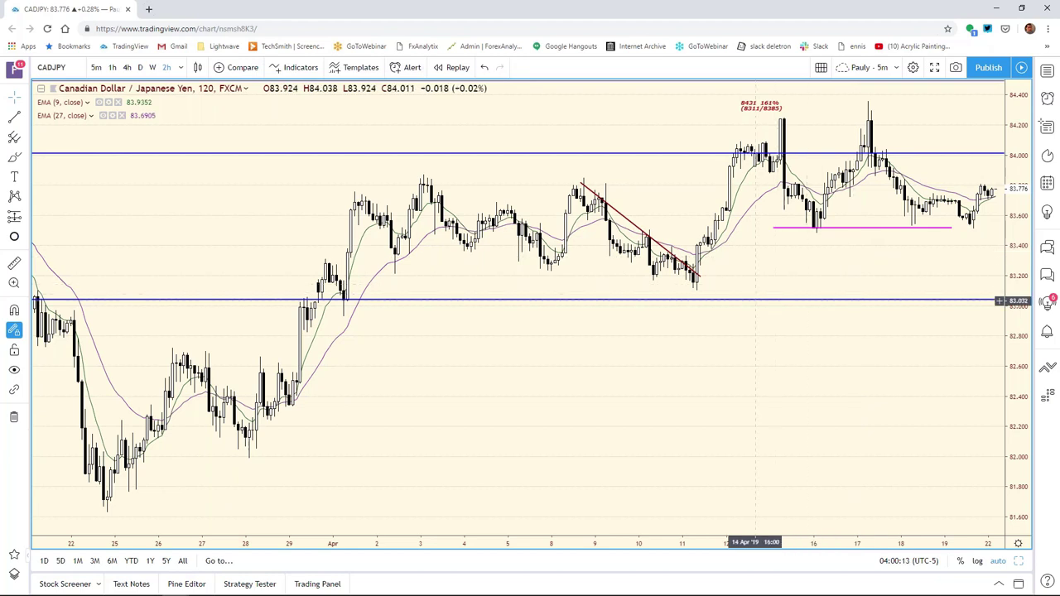
- Change CAD/JPY support in cell E26 from 8358 to 8351
left_click(282, 586)
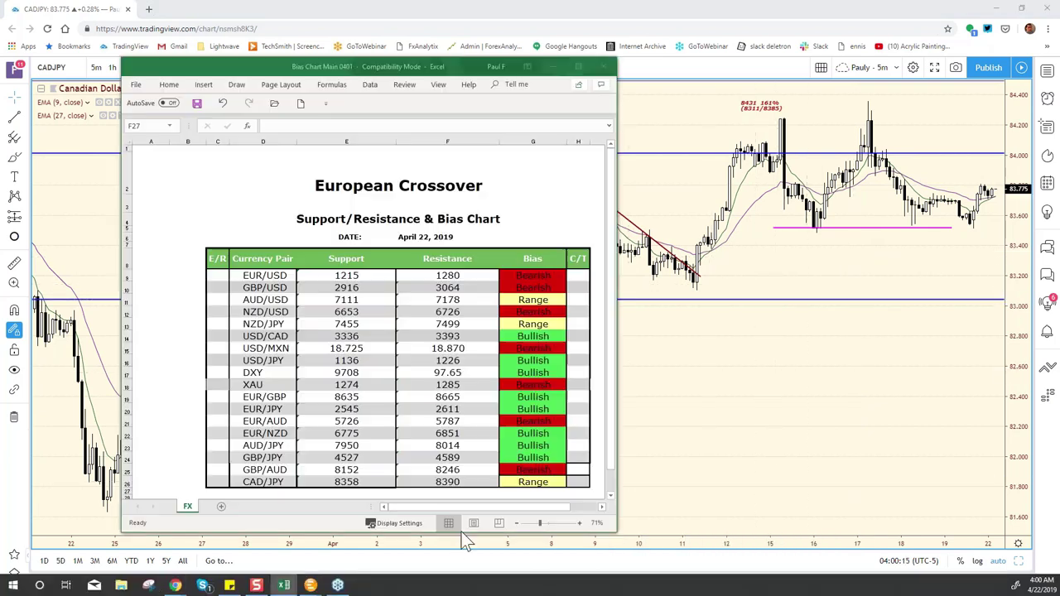
left_click(356, 481)
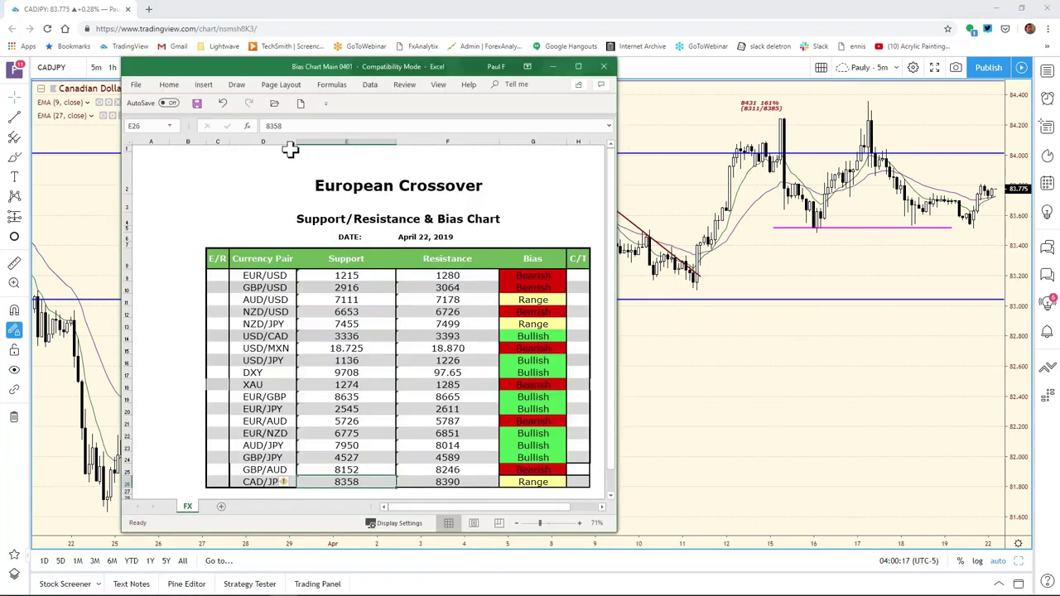
left_click(300, 126)
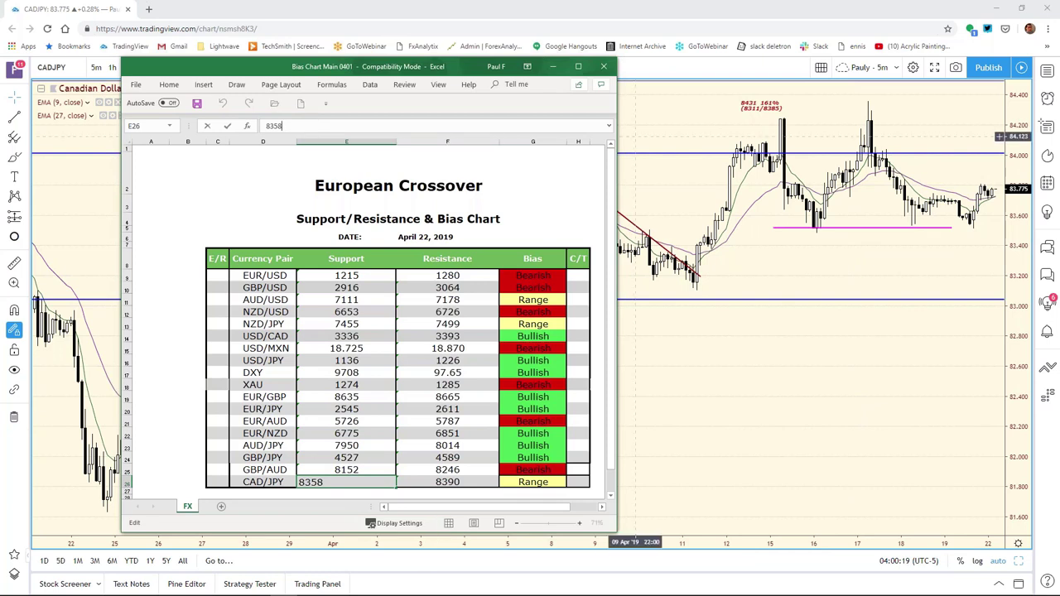
key("BackSpace")
key("BackSpace")
type("51")
key("Return")
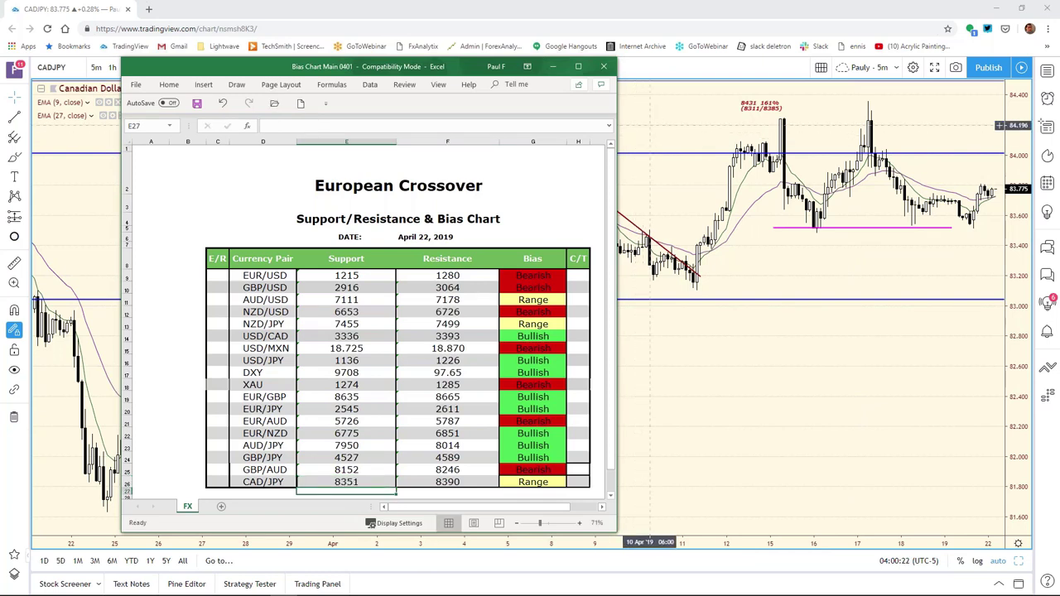